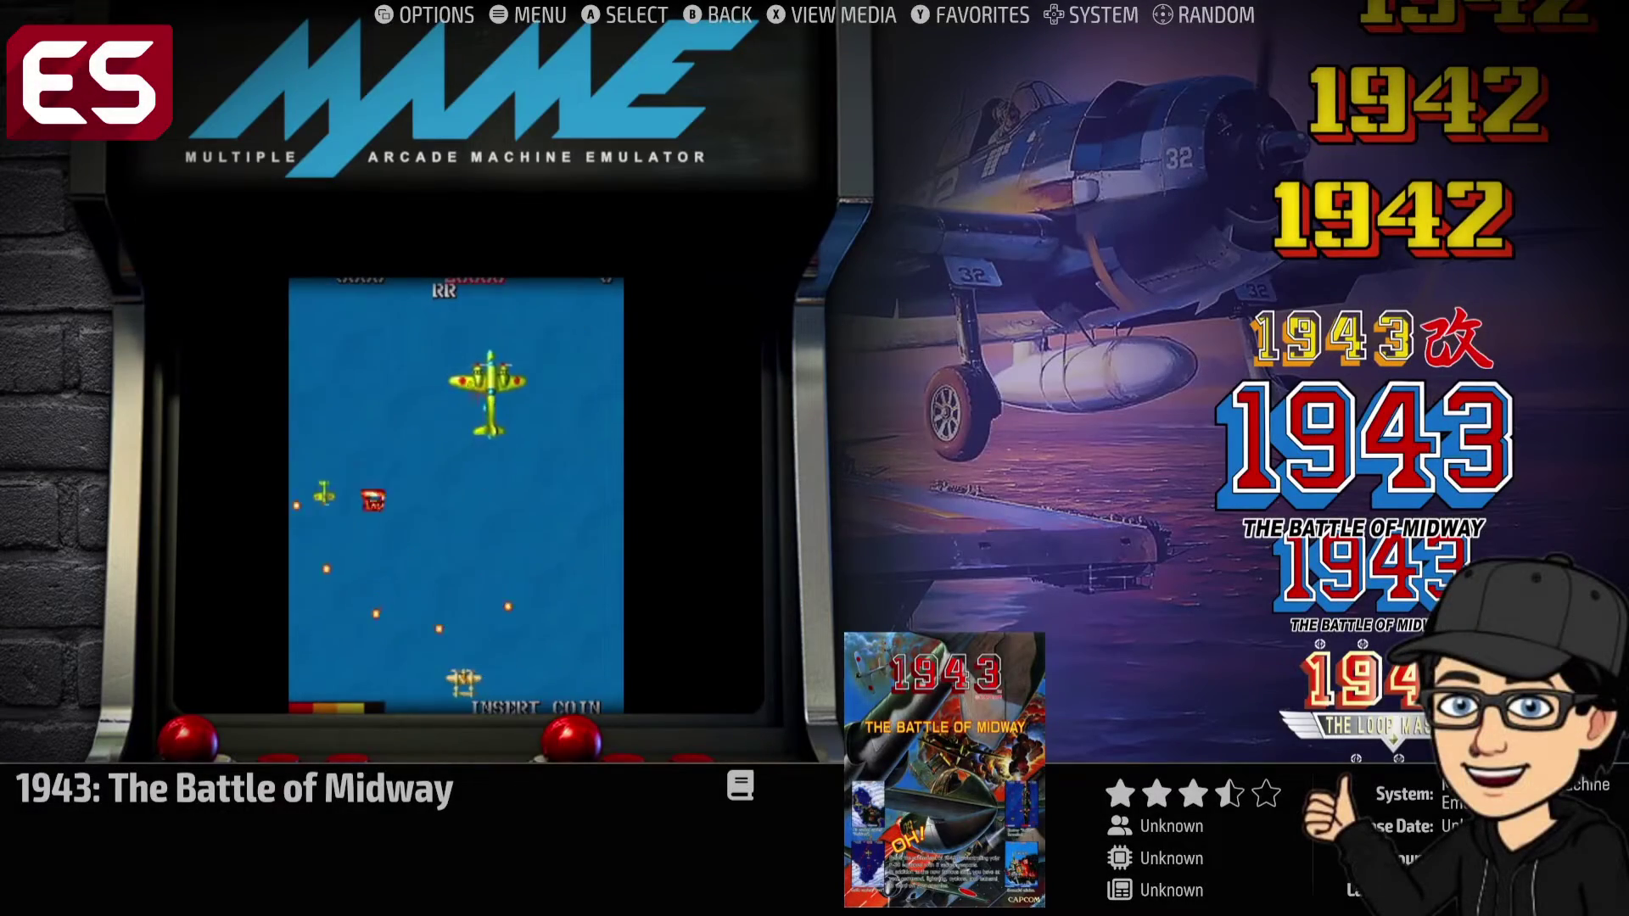
Browse down the MAME game list from 1943: The Battle of Midway to the entries around 9 Ball Shootout.
key("Down")
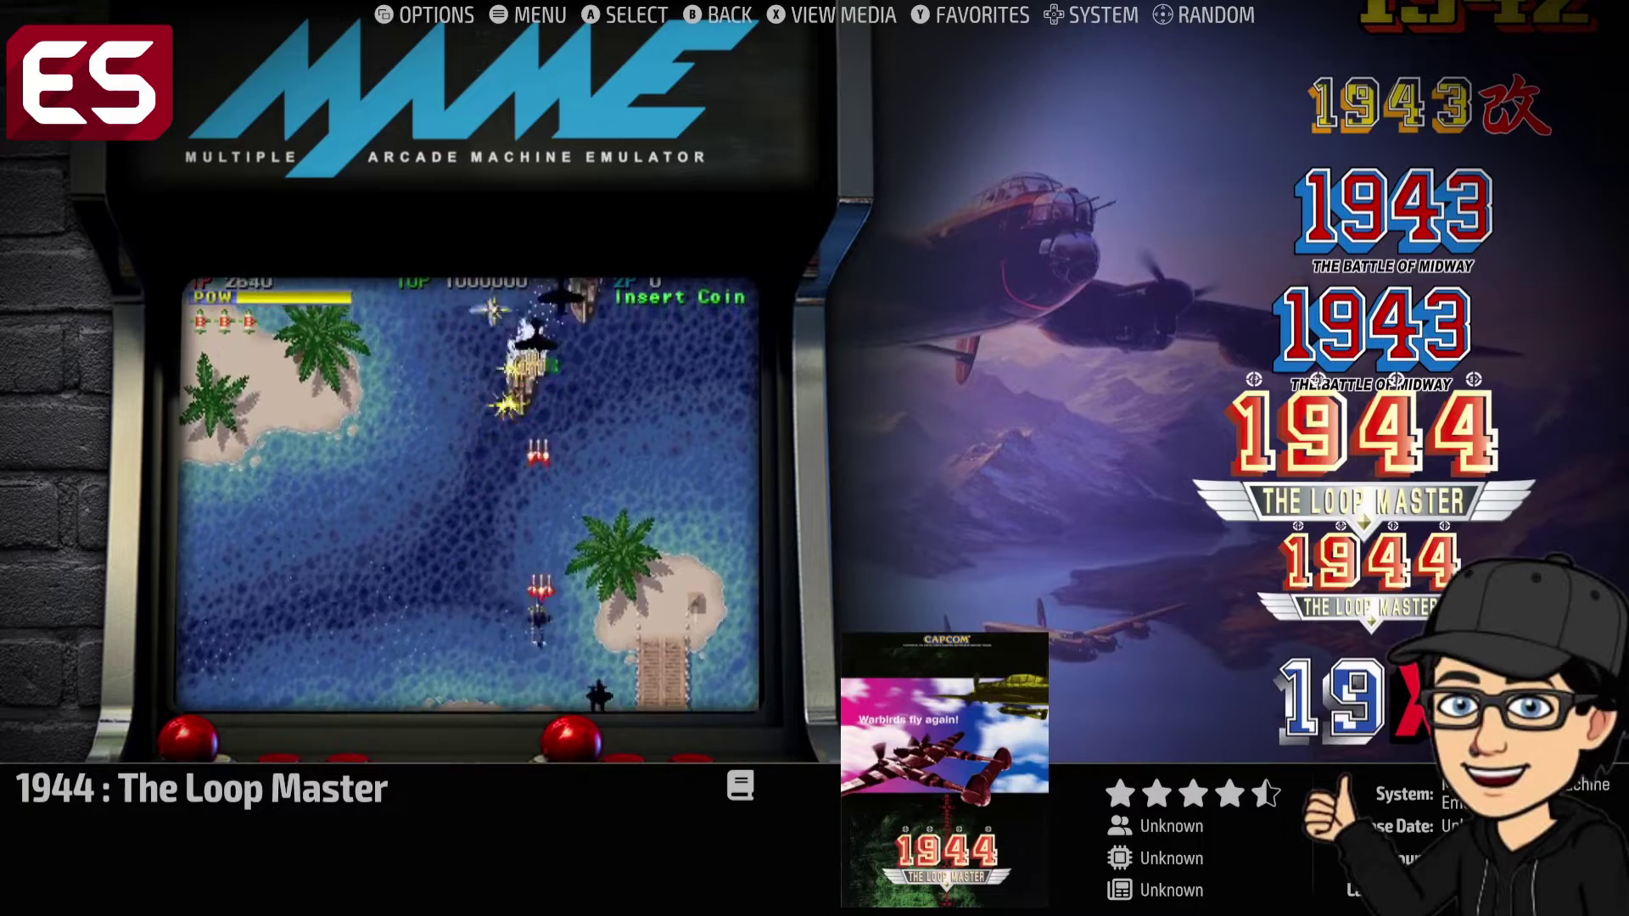
key("Down")
key("Down")
key("Down")
key("Down")
key("Down")
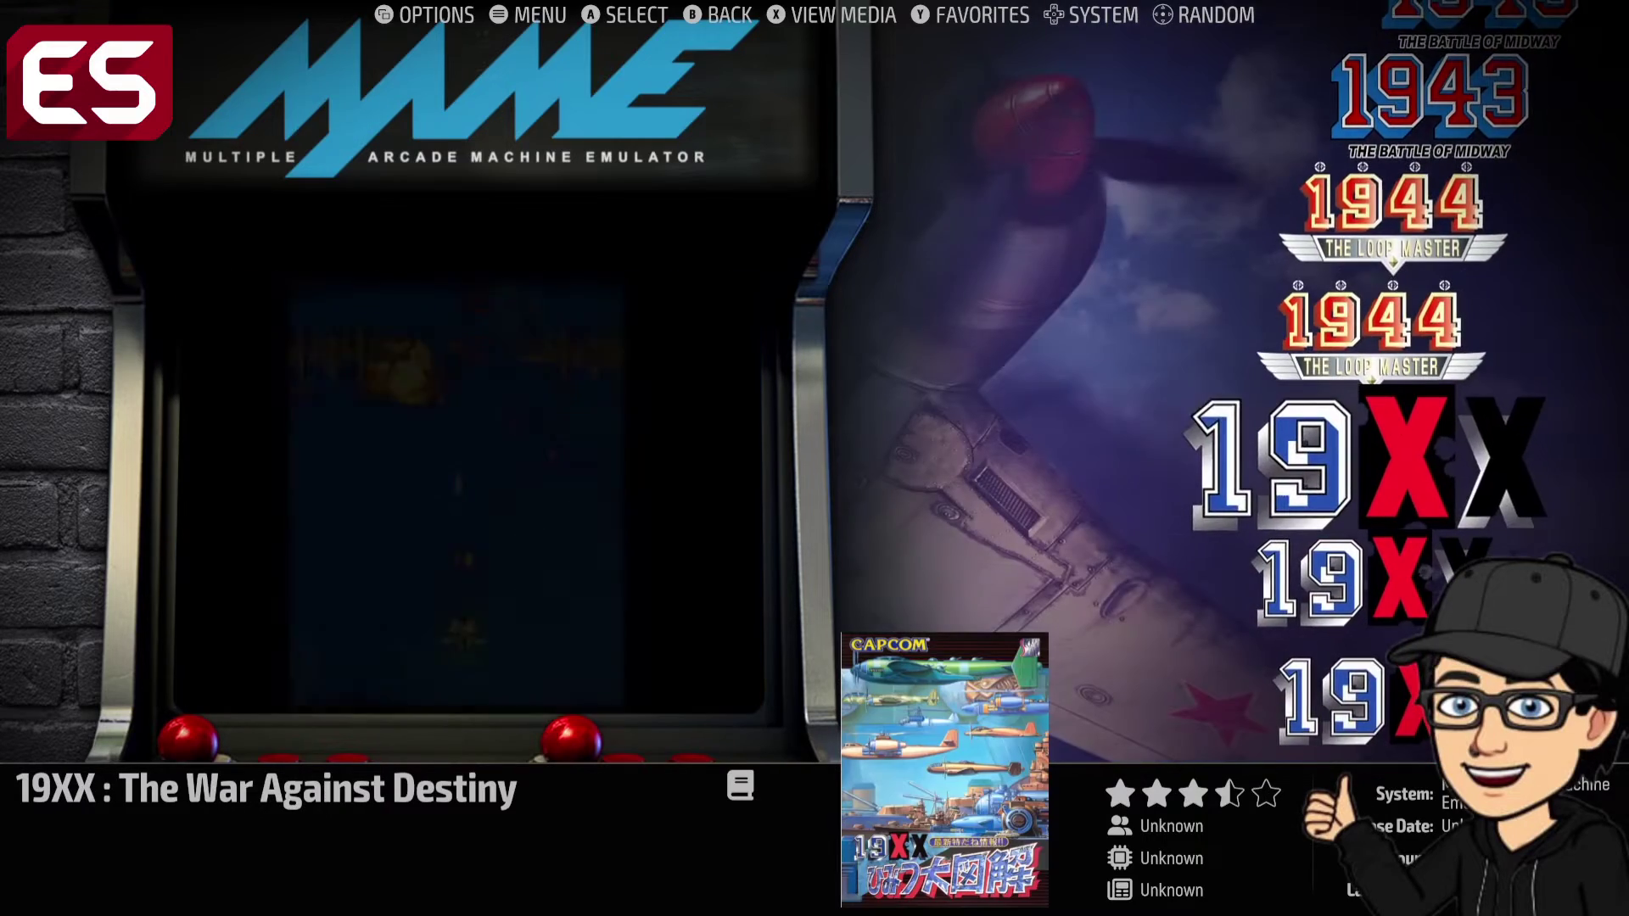
key("Down")
key("Down")
key("Down")
key("Down")
key("Down")
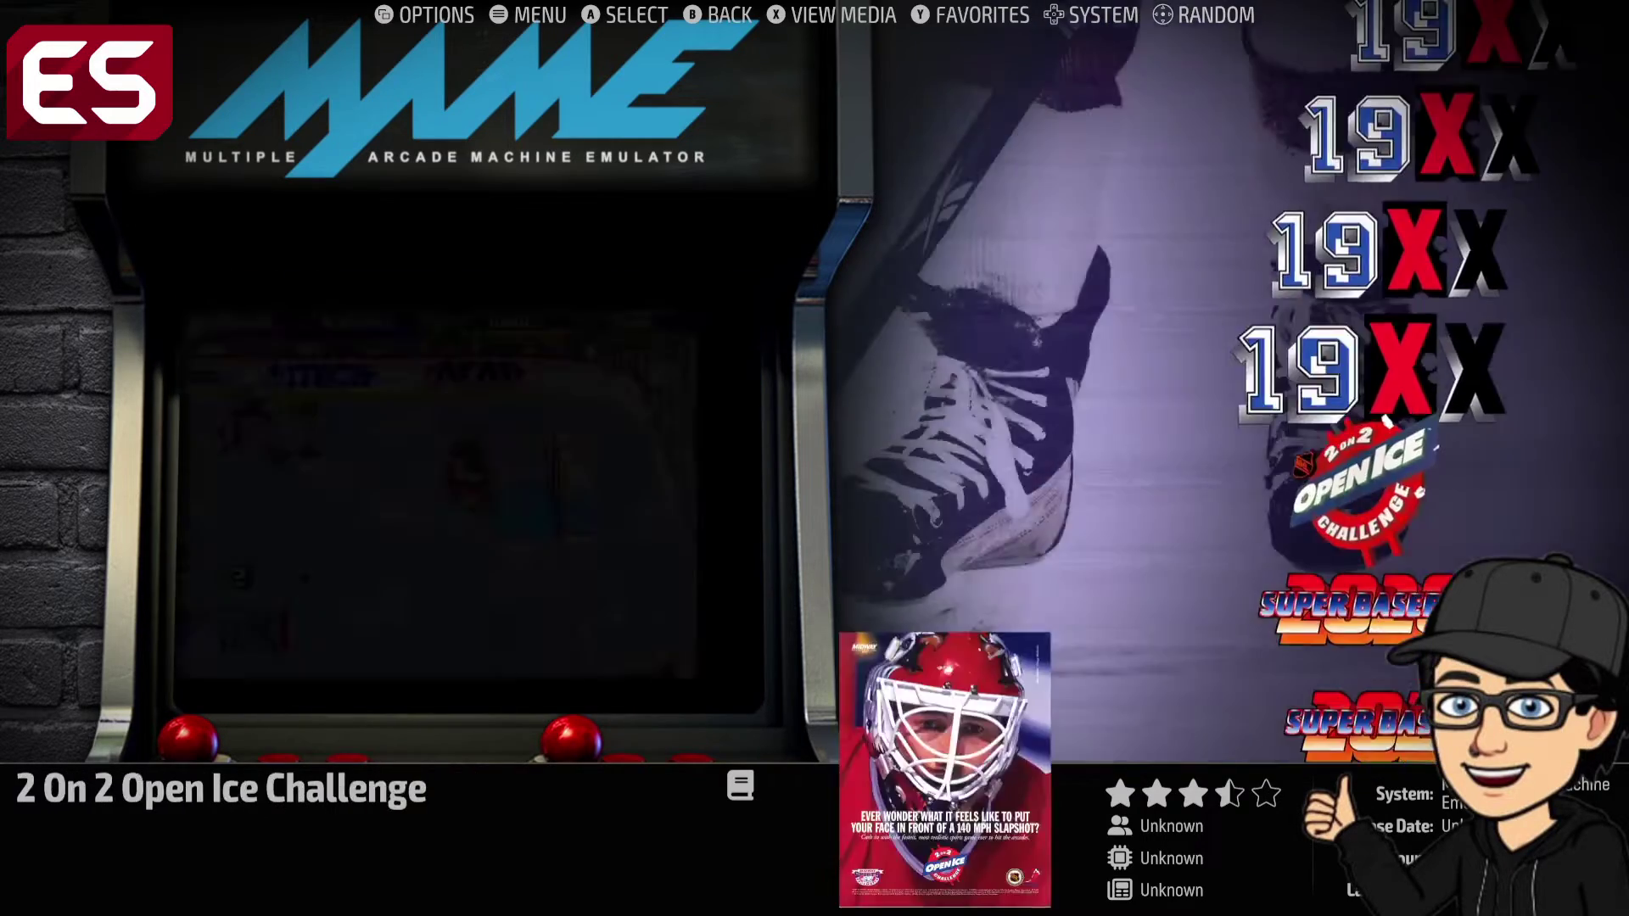
key("Down")
key("Down")
key("Down")
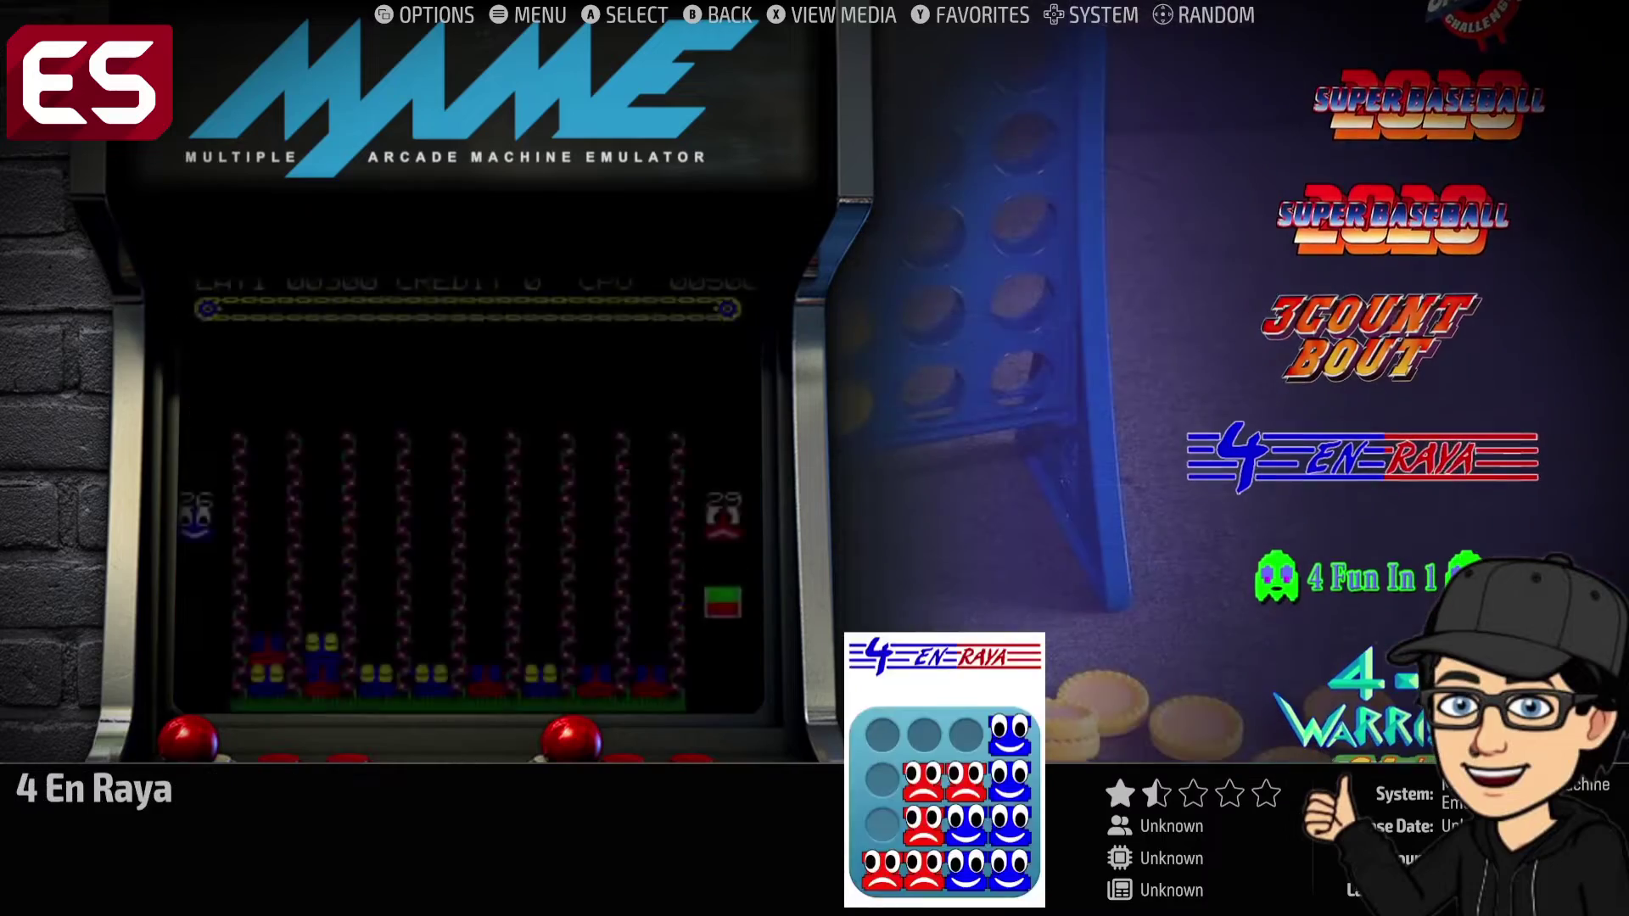
key("Down")
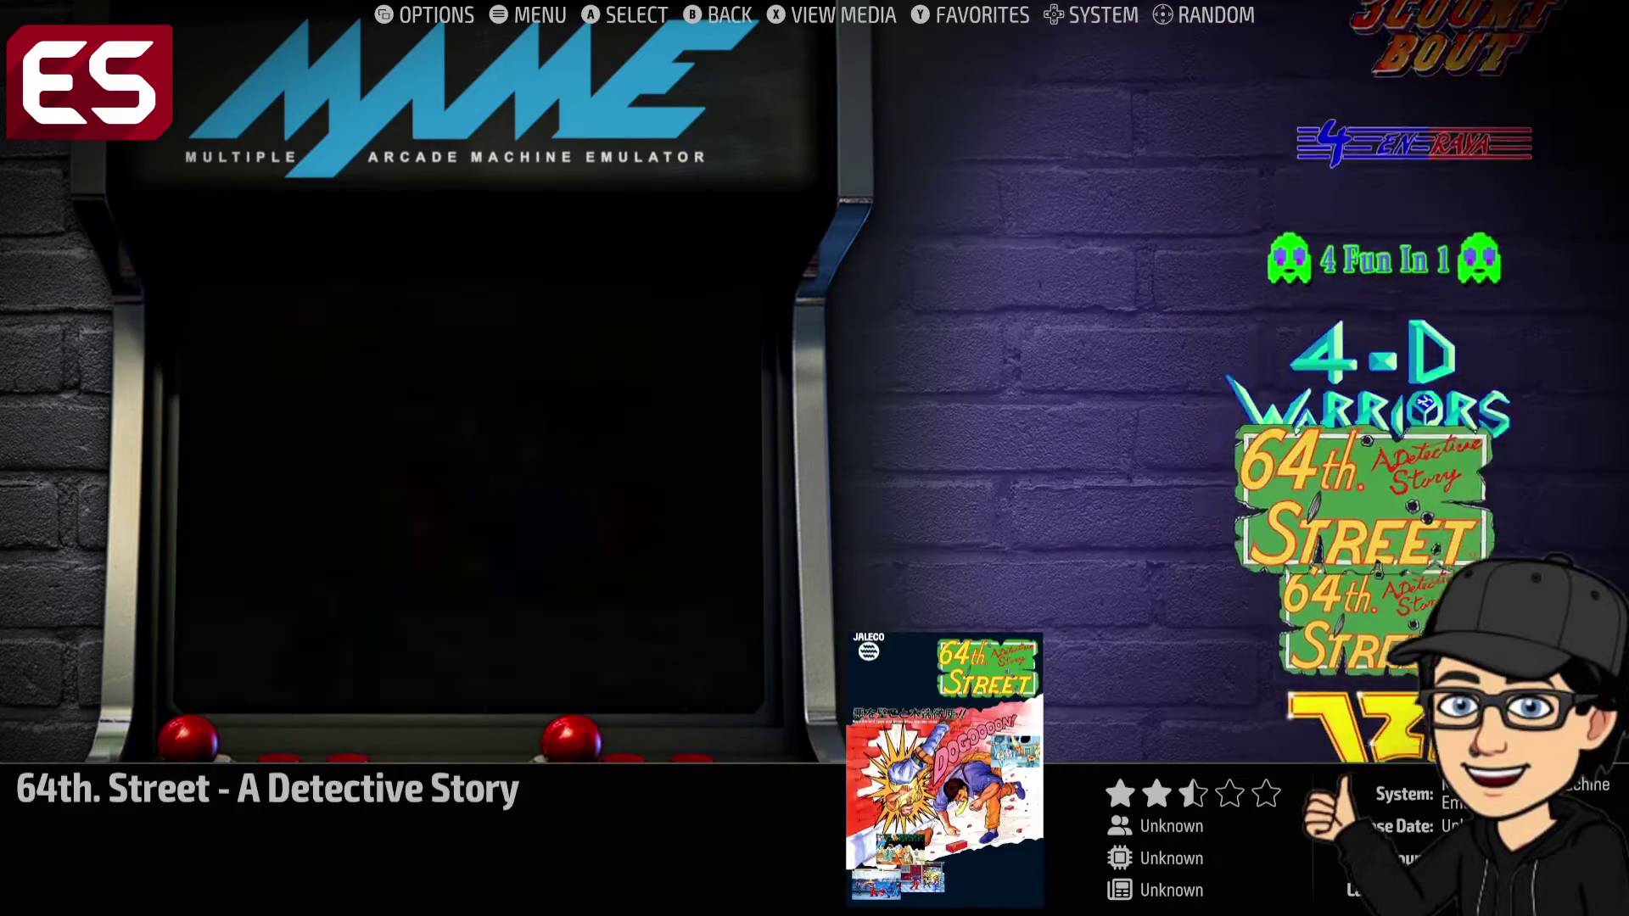
key("Down")
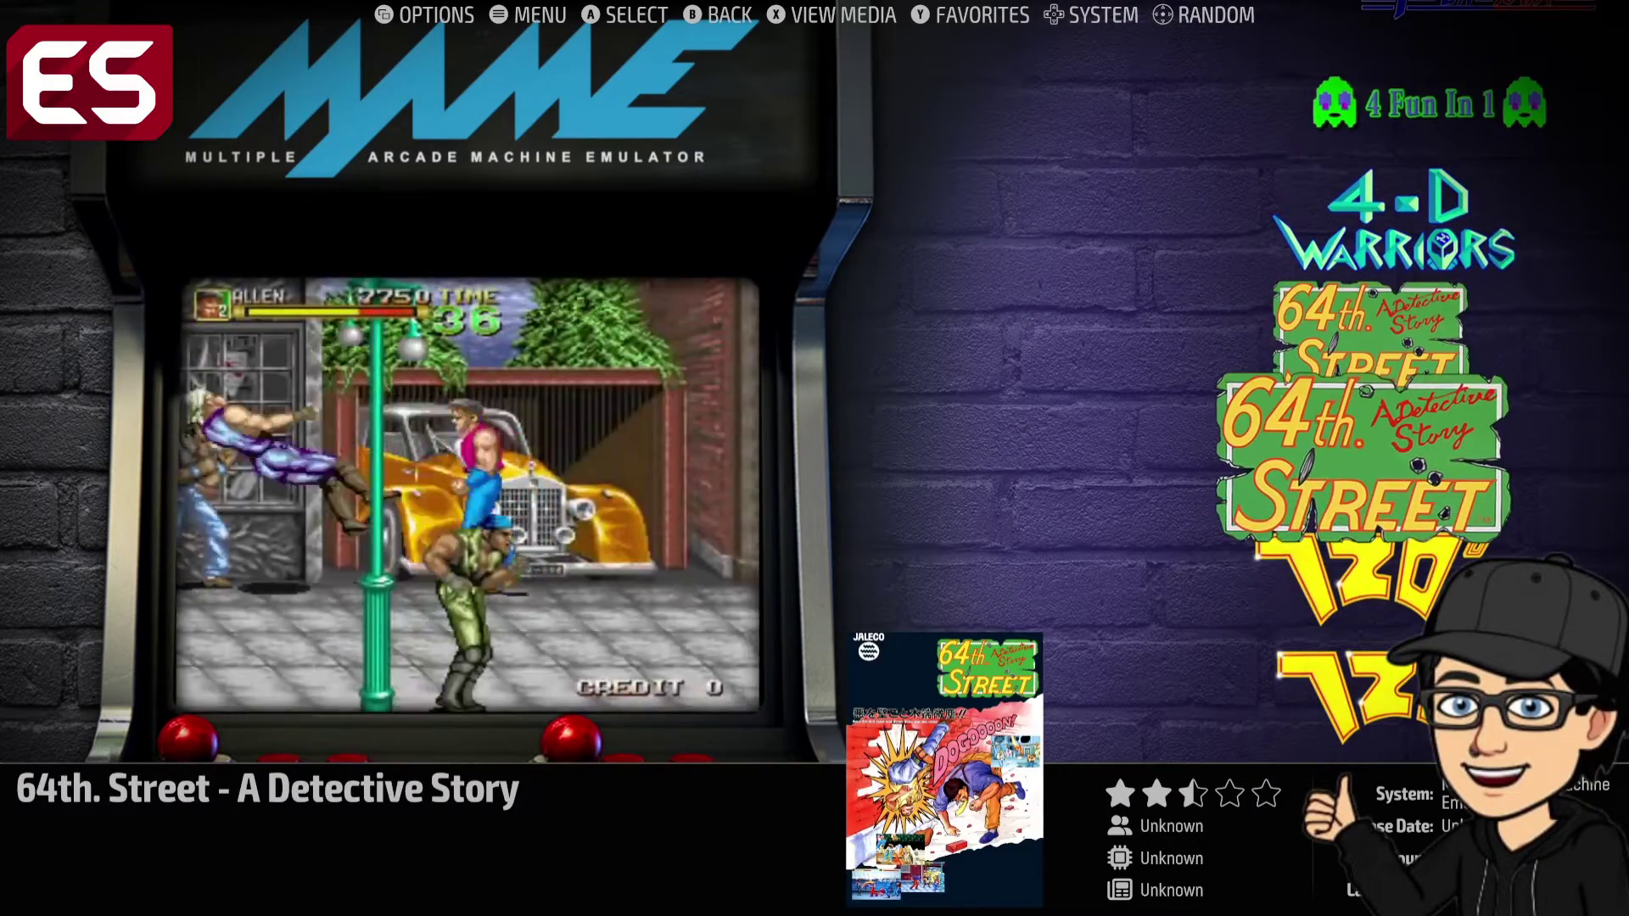
key("Down")
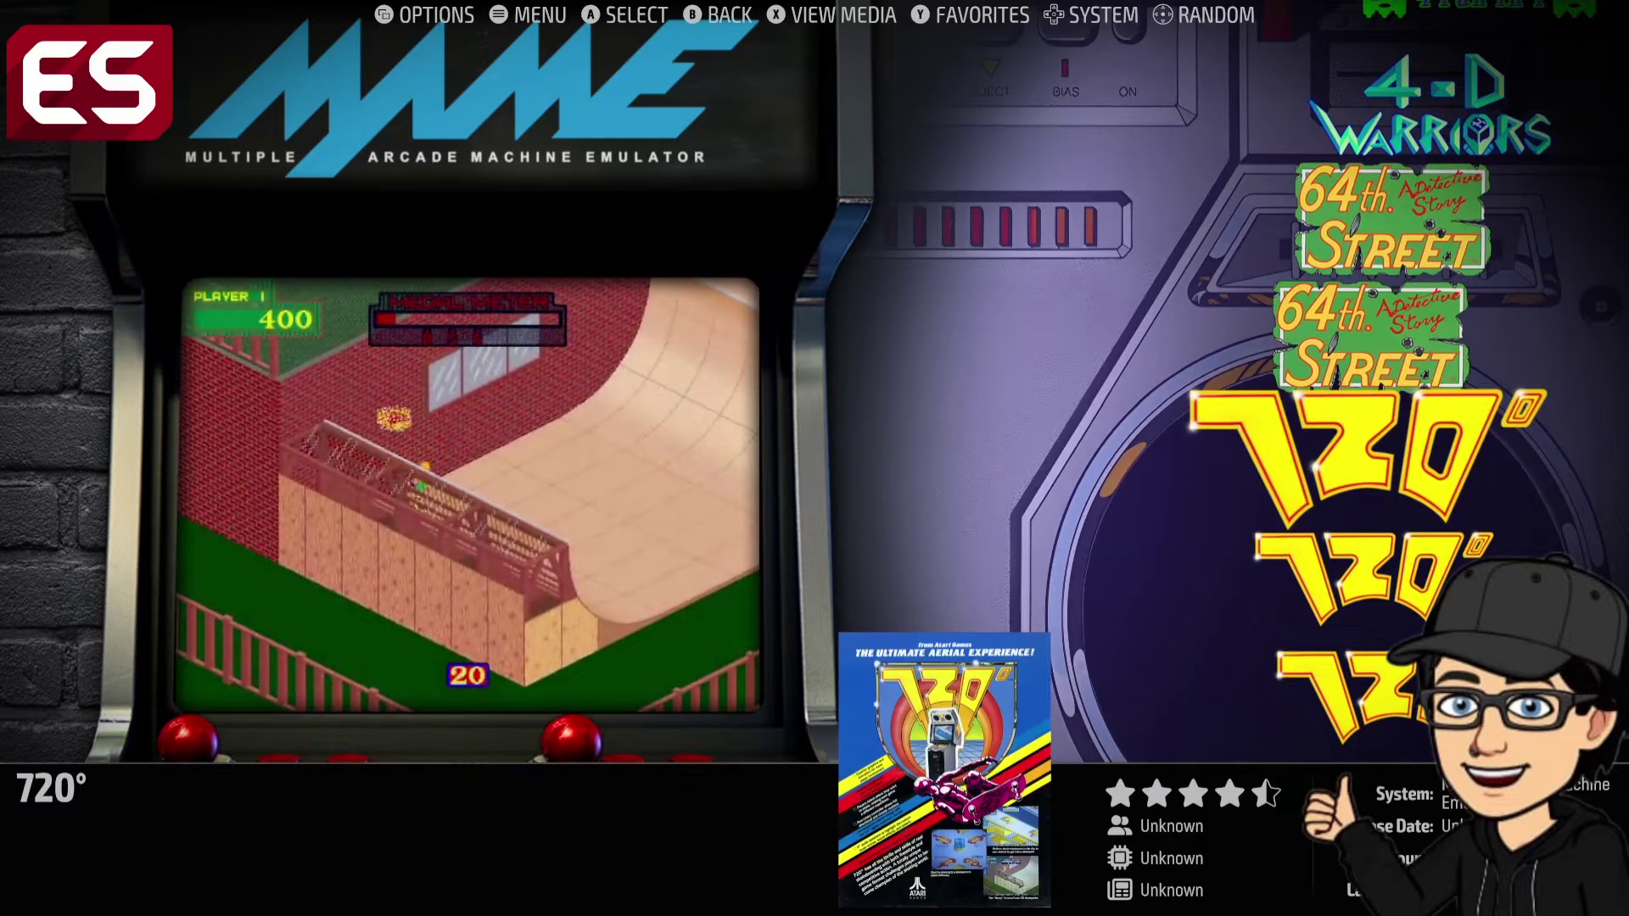
key("Down")
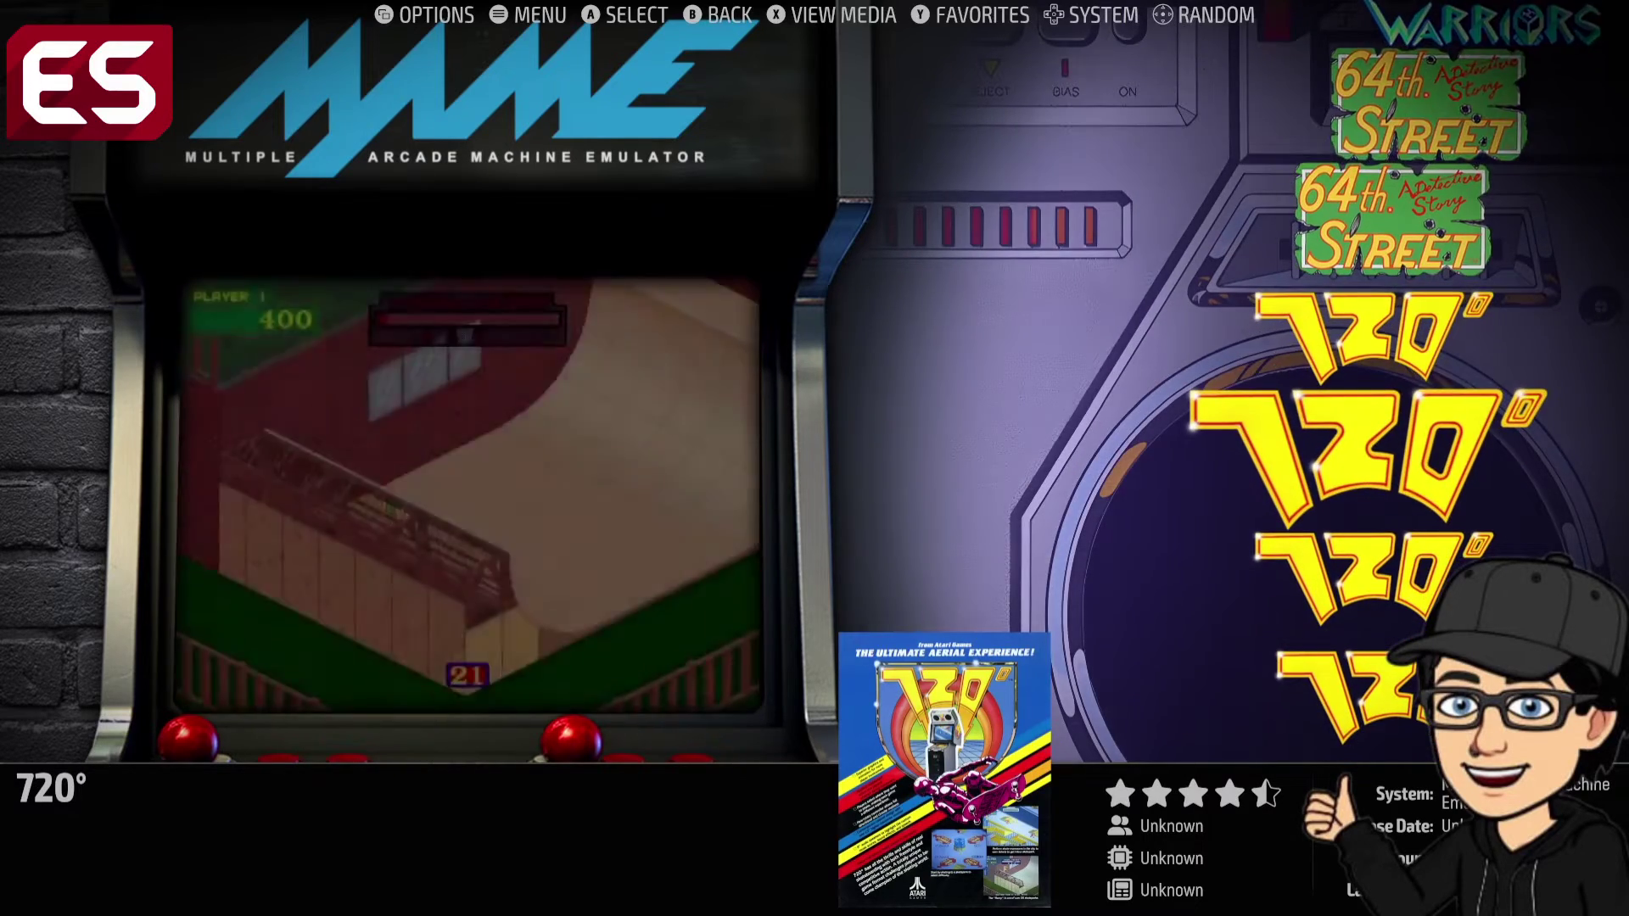
key("Down")
key("Down")
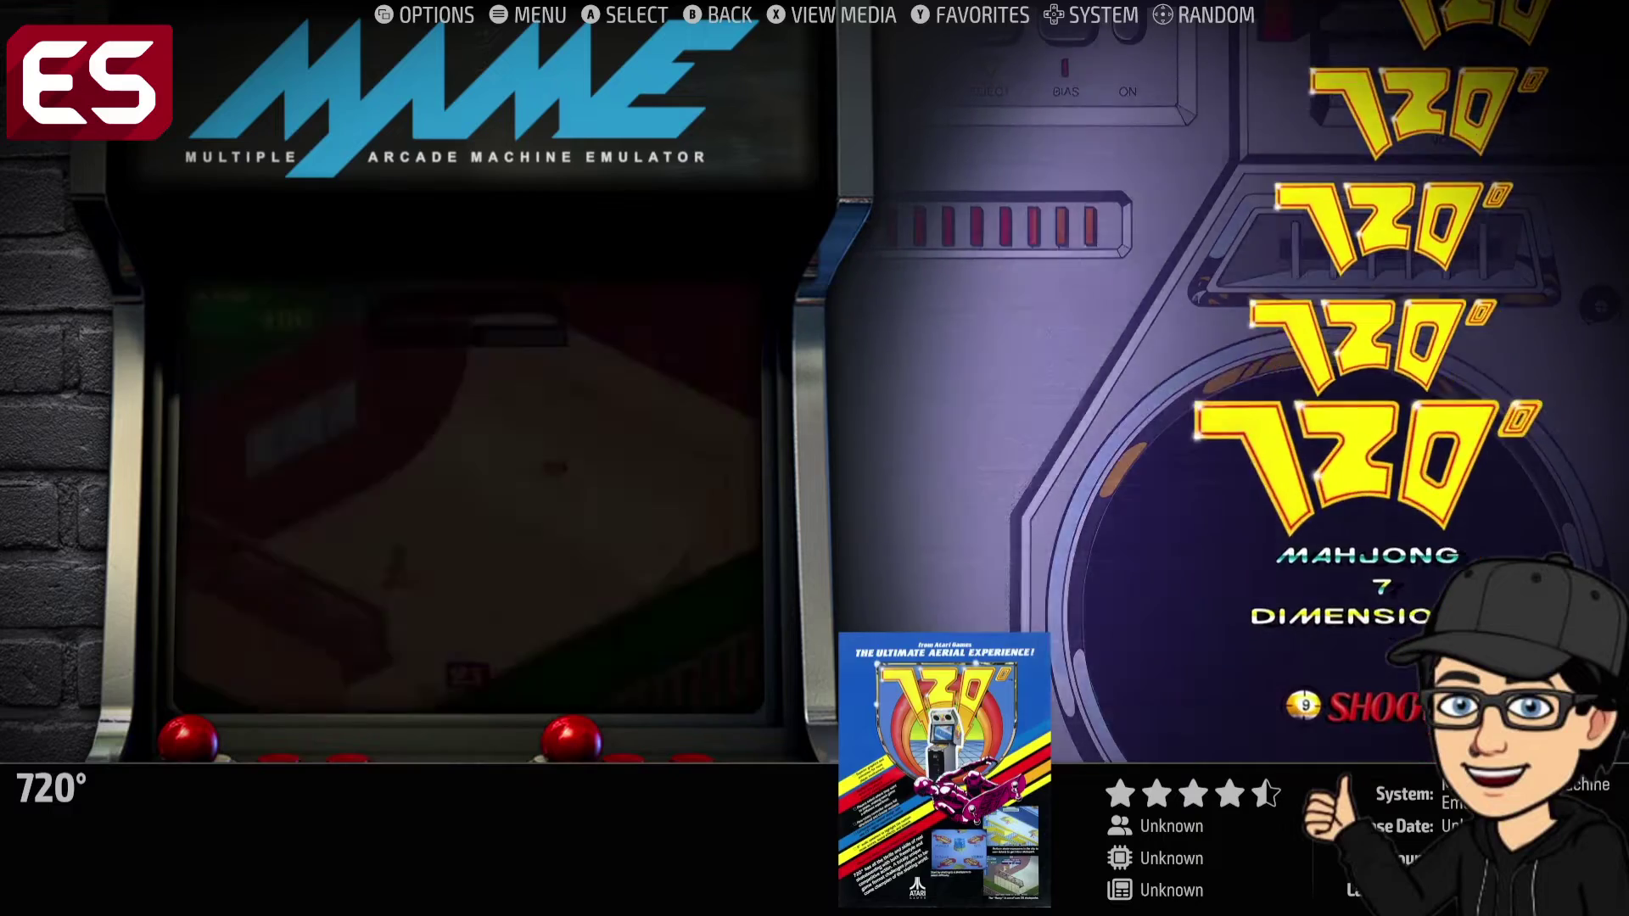
key("Down")
key("Down")
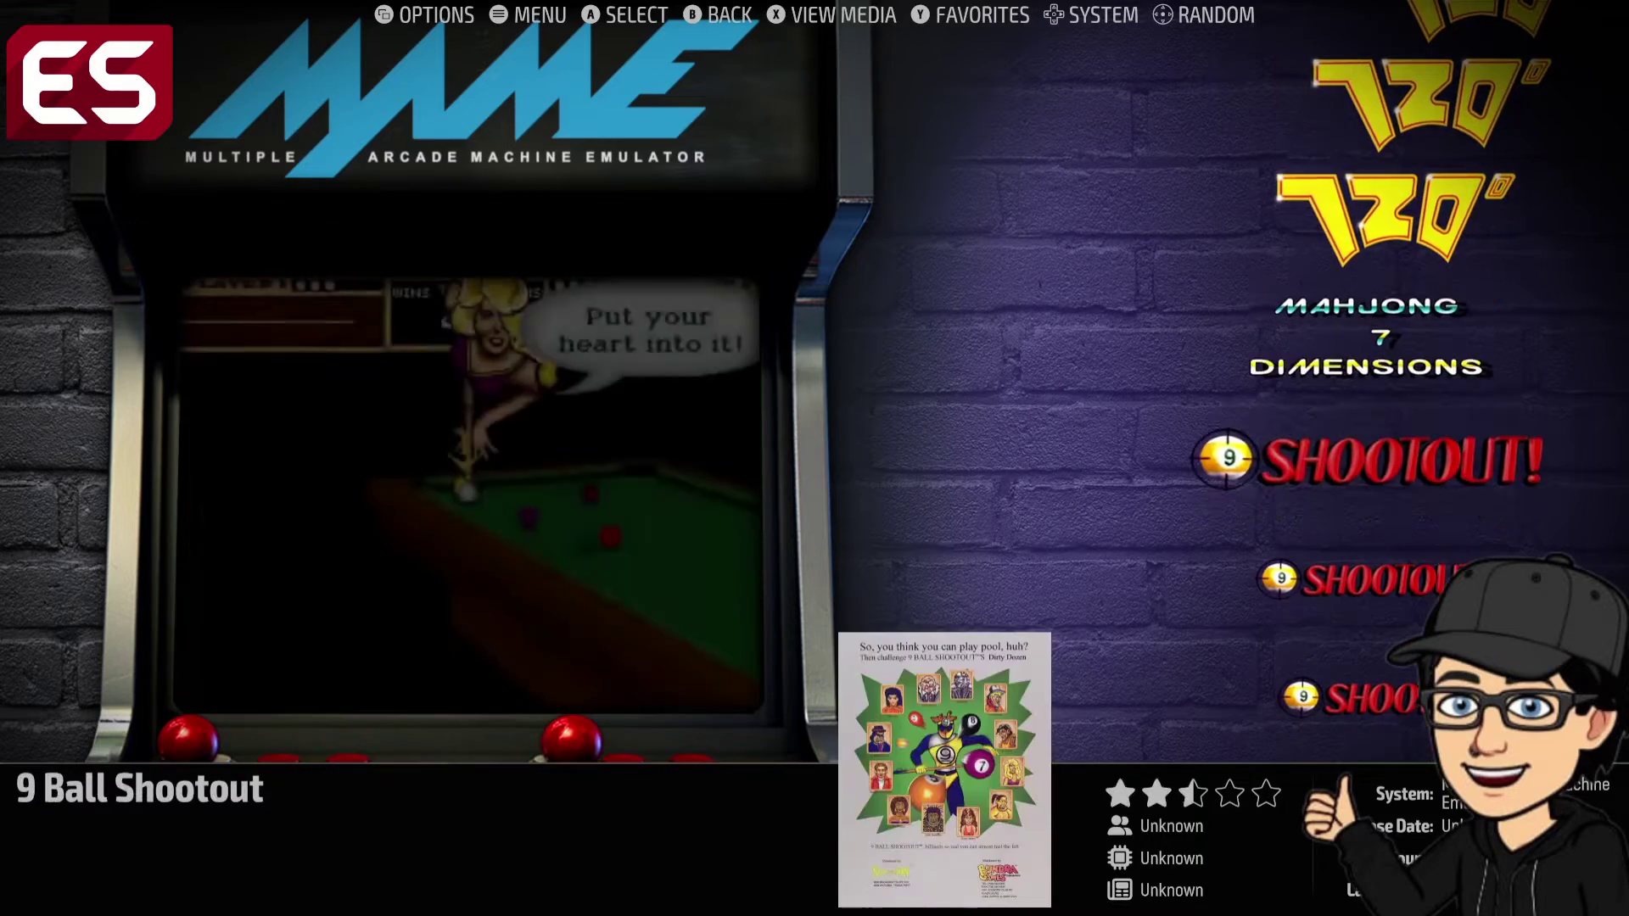
key("Down")
key("Down")
key("Down")
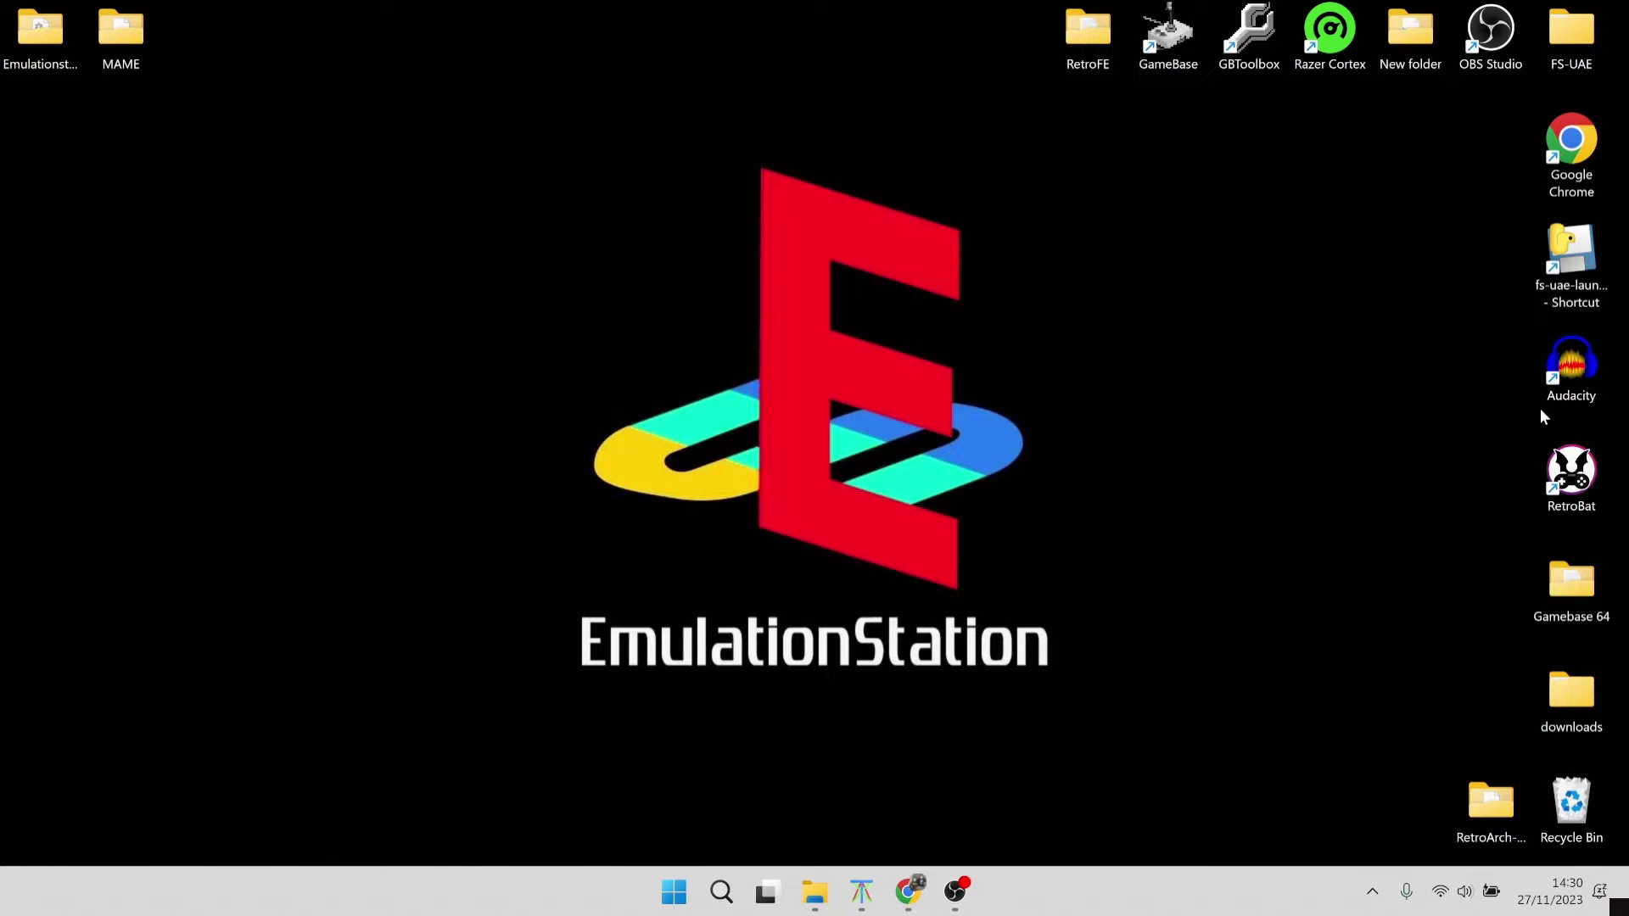
Switch to Chrome and find the 64-bit and 32-bit Windows download options on the RetroArch download page.
left_click(909, 891)
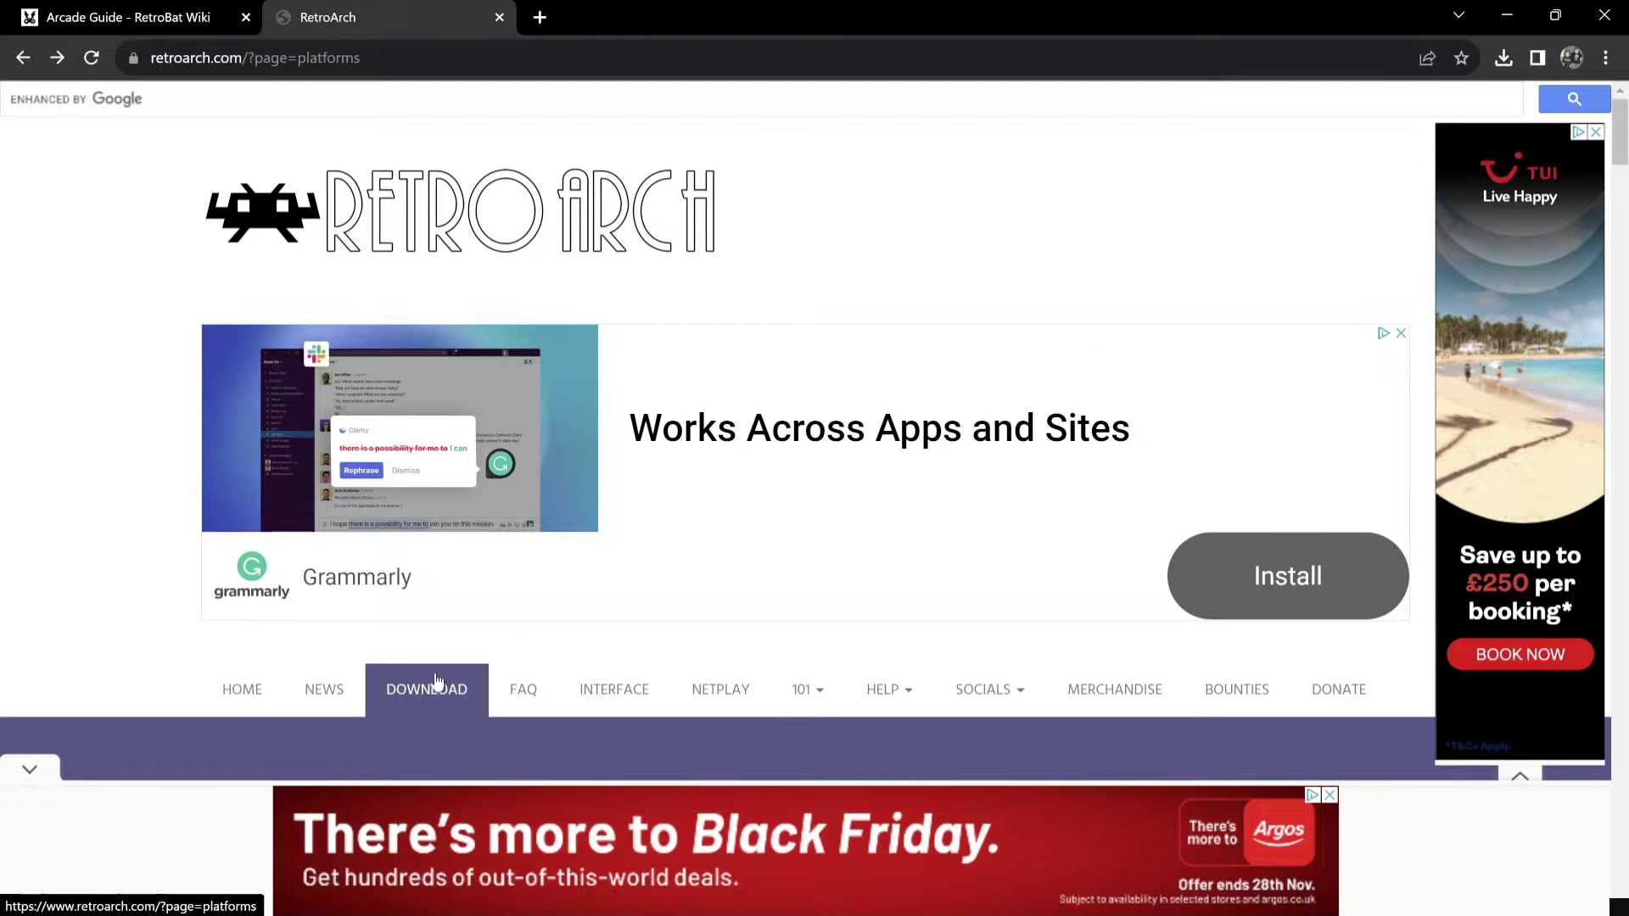
scroll(1532, 288, "down", 10)
scroll(697, 363, "down", 3)
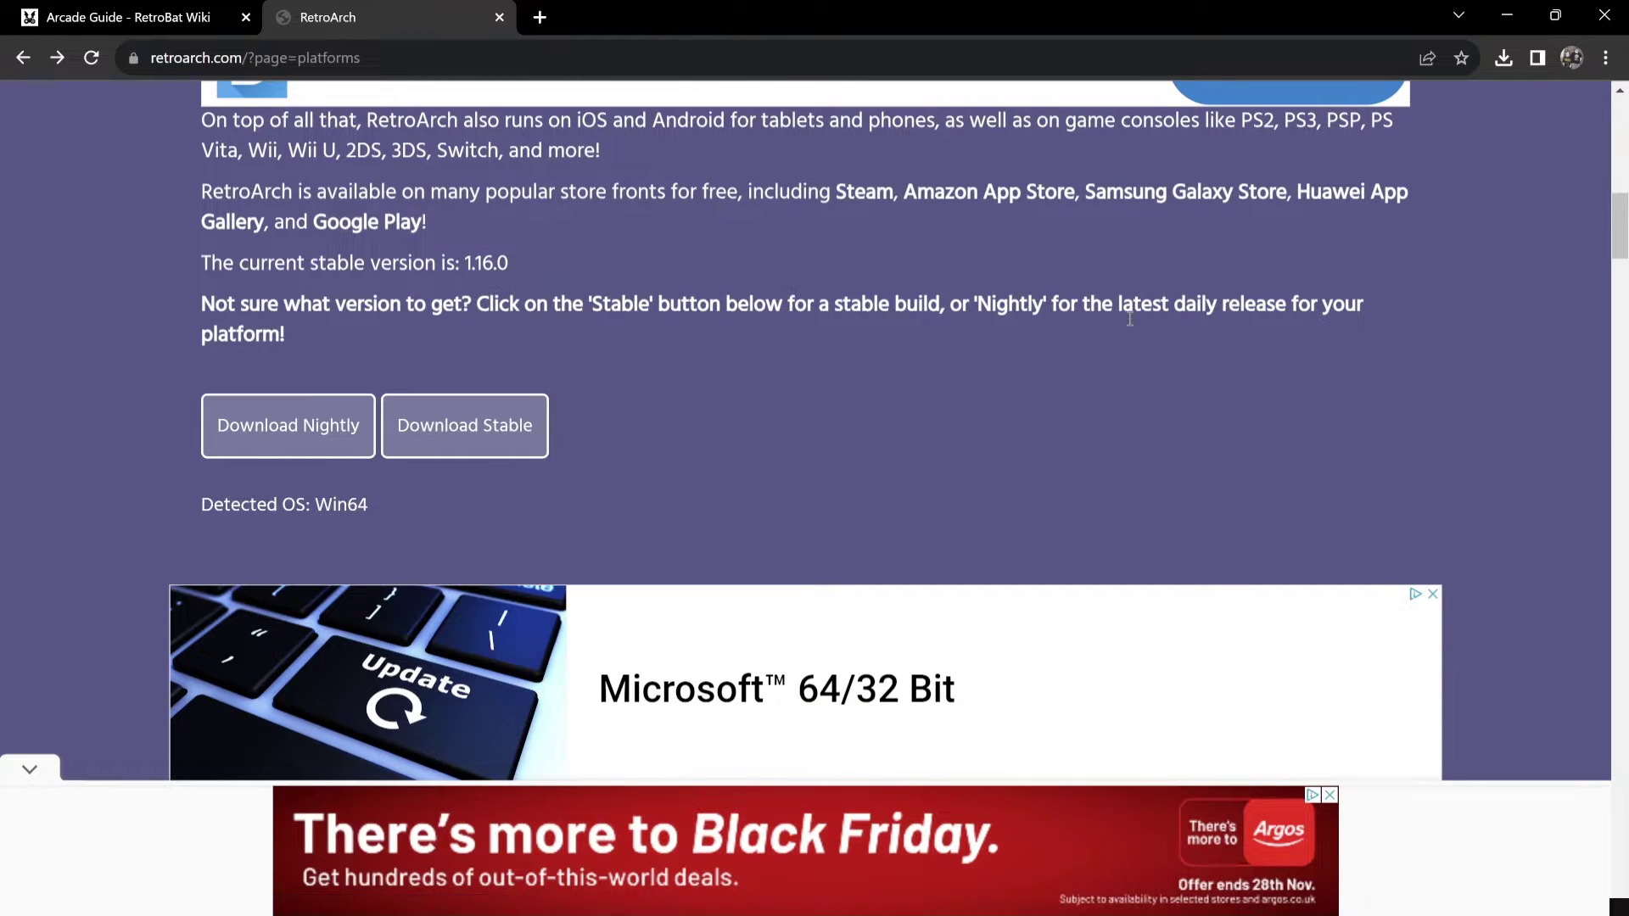
left_click_drag(1620, 226, 1621, 286)
scroll(761, 451, "down", 9)
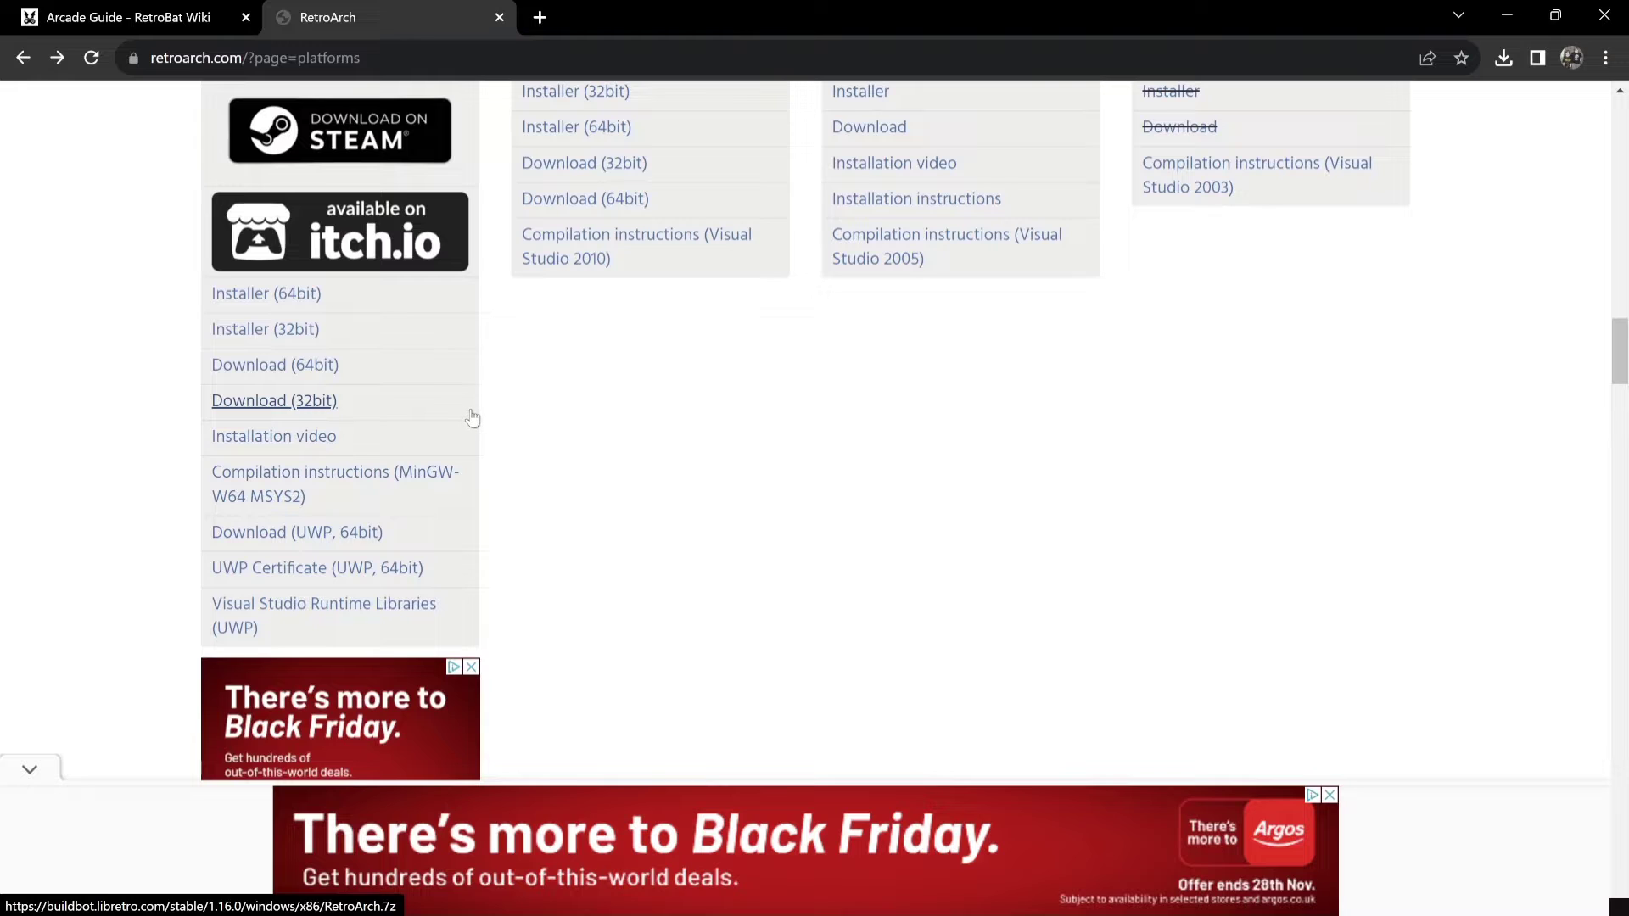
mouse_move(472, 417)
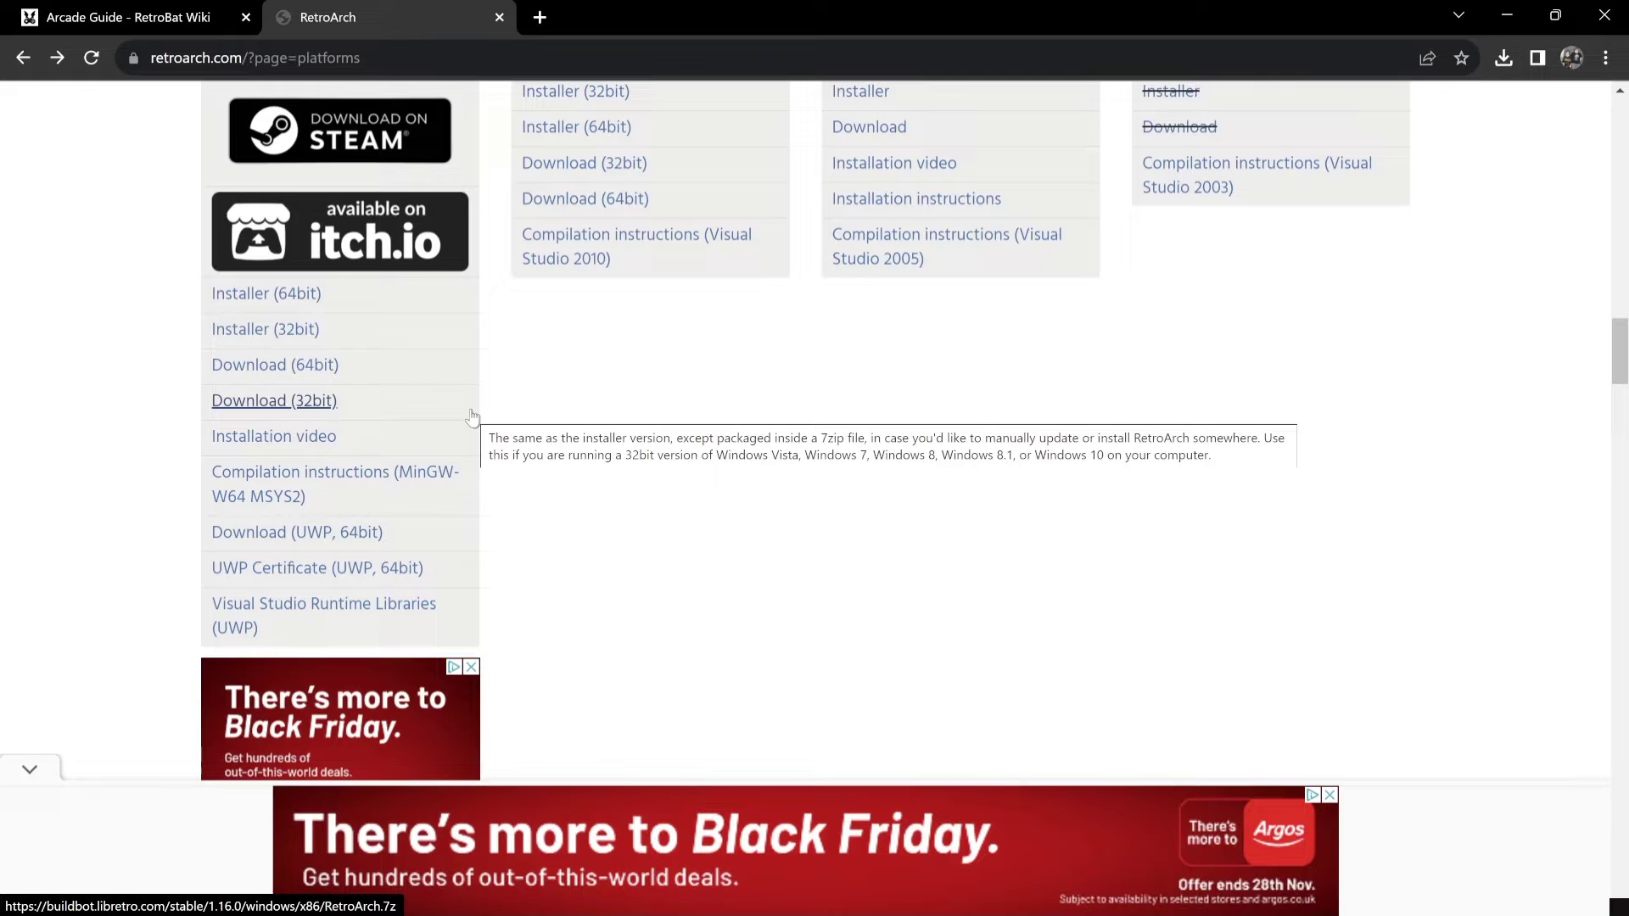
mouse_move(388, 373)
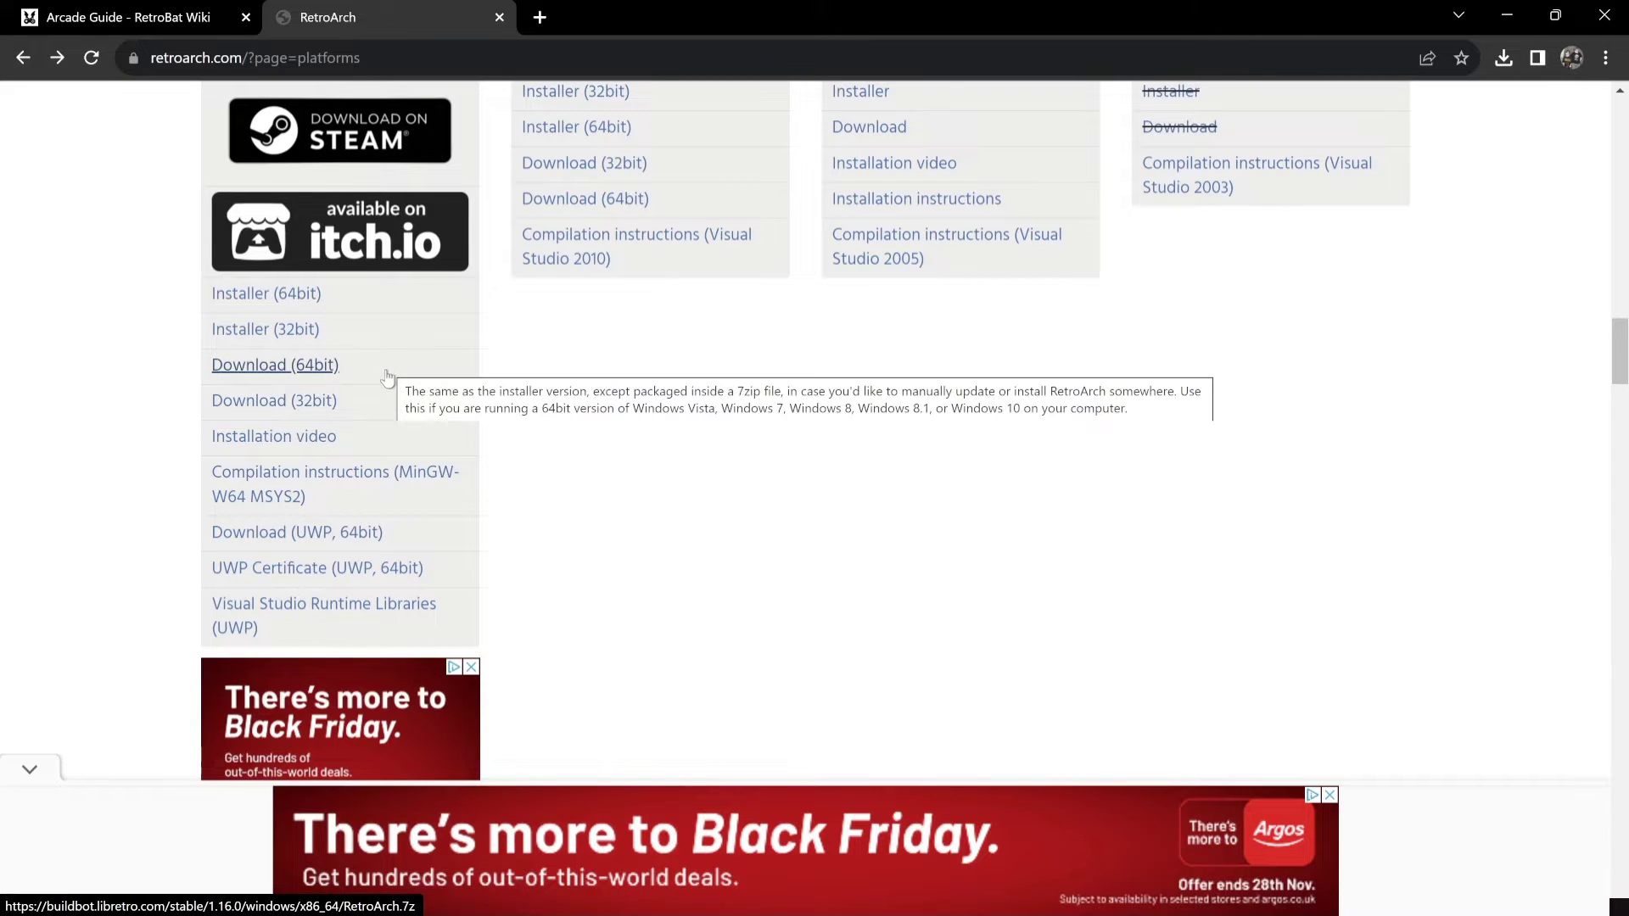
mouse_move(388, 403)
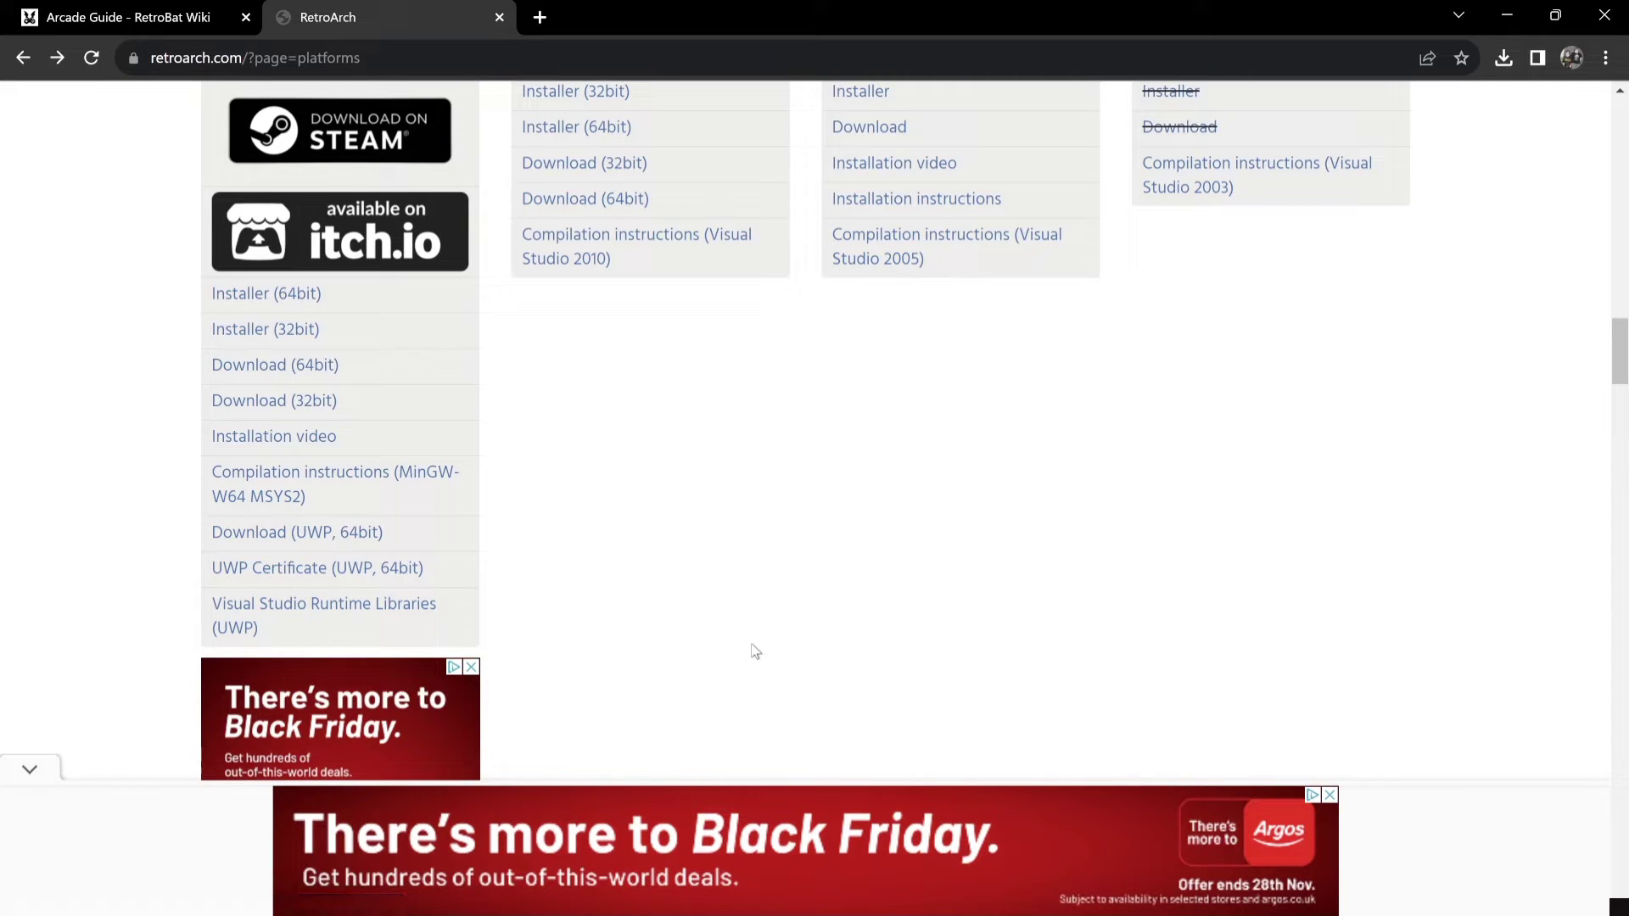
Check the PC's system type in System Information, close it and download the 64-bit RetroArch archive for Windows.
left_click(730, 897)
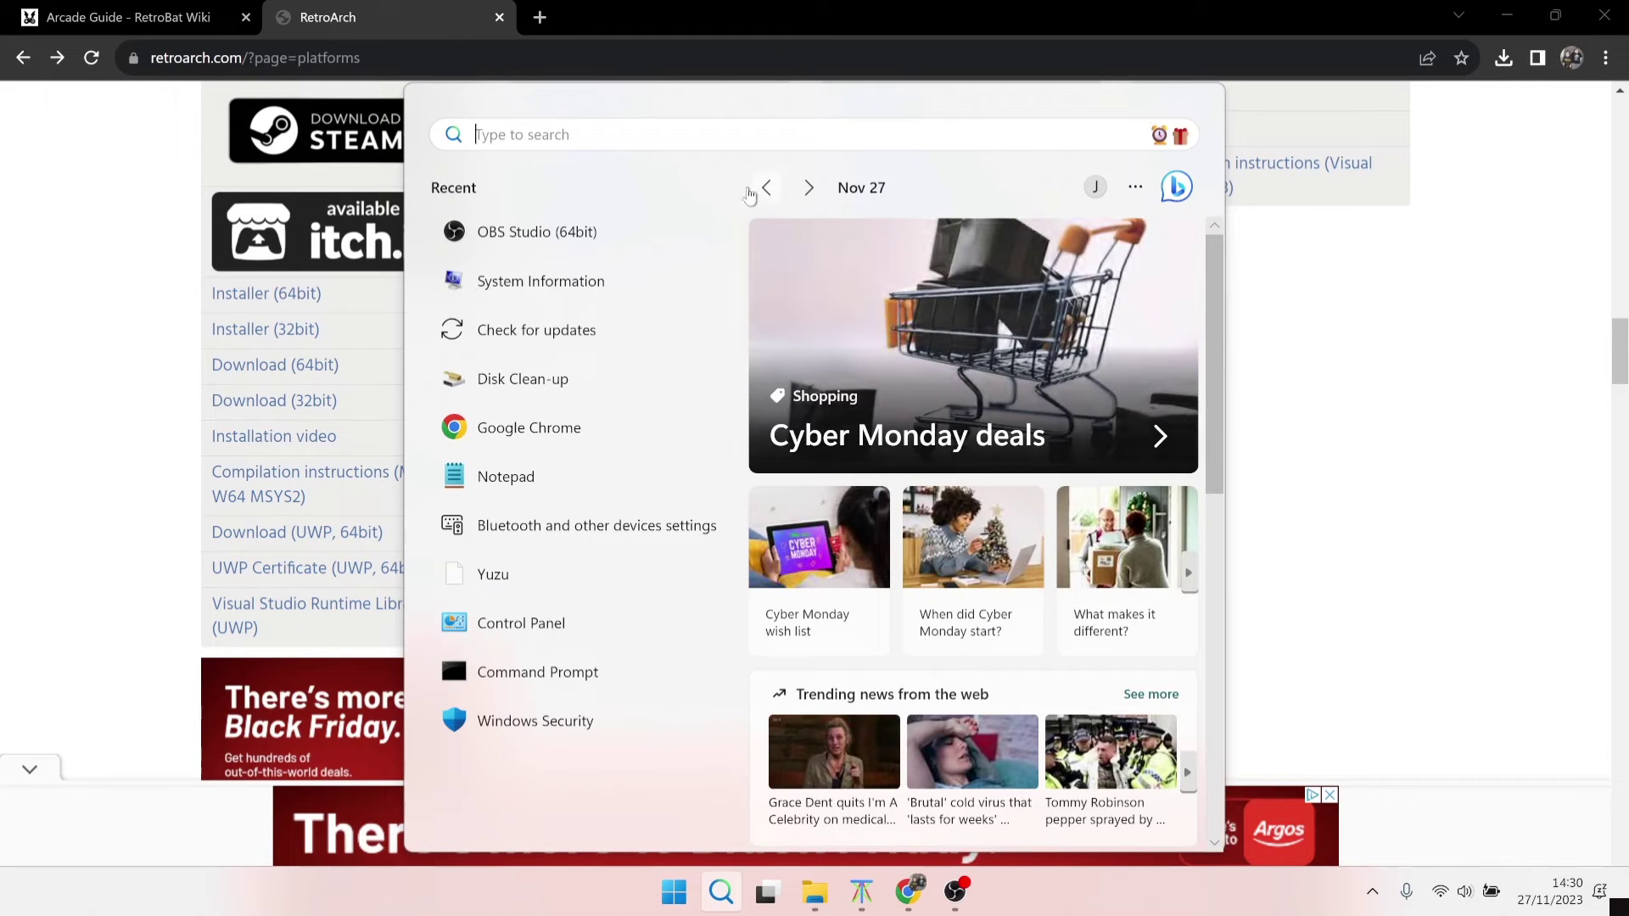
type("sys")
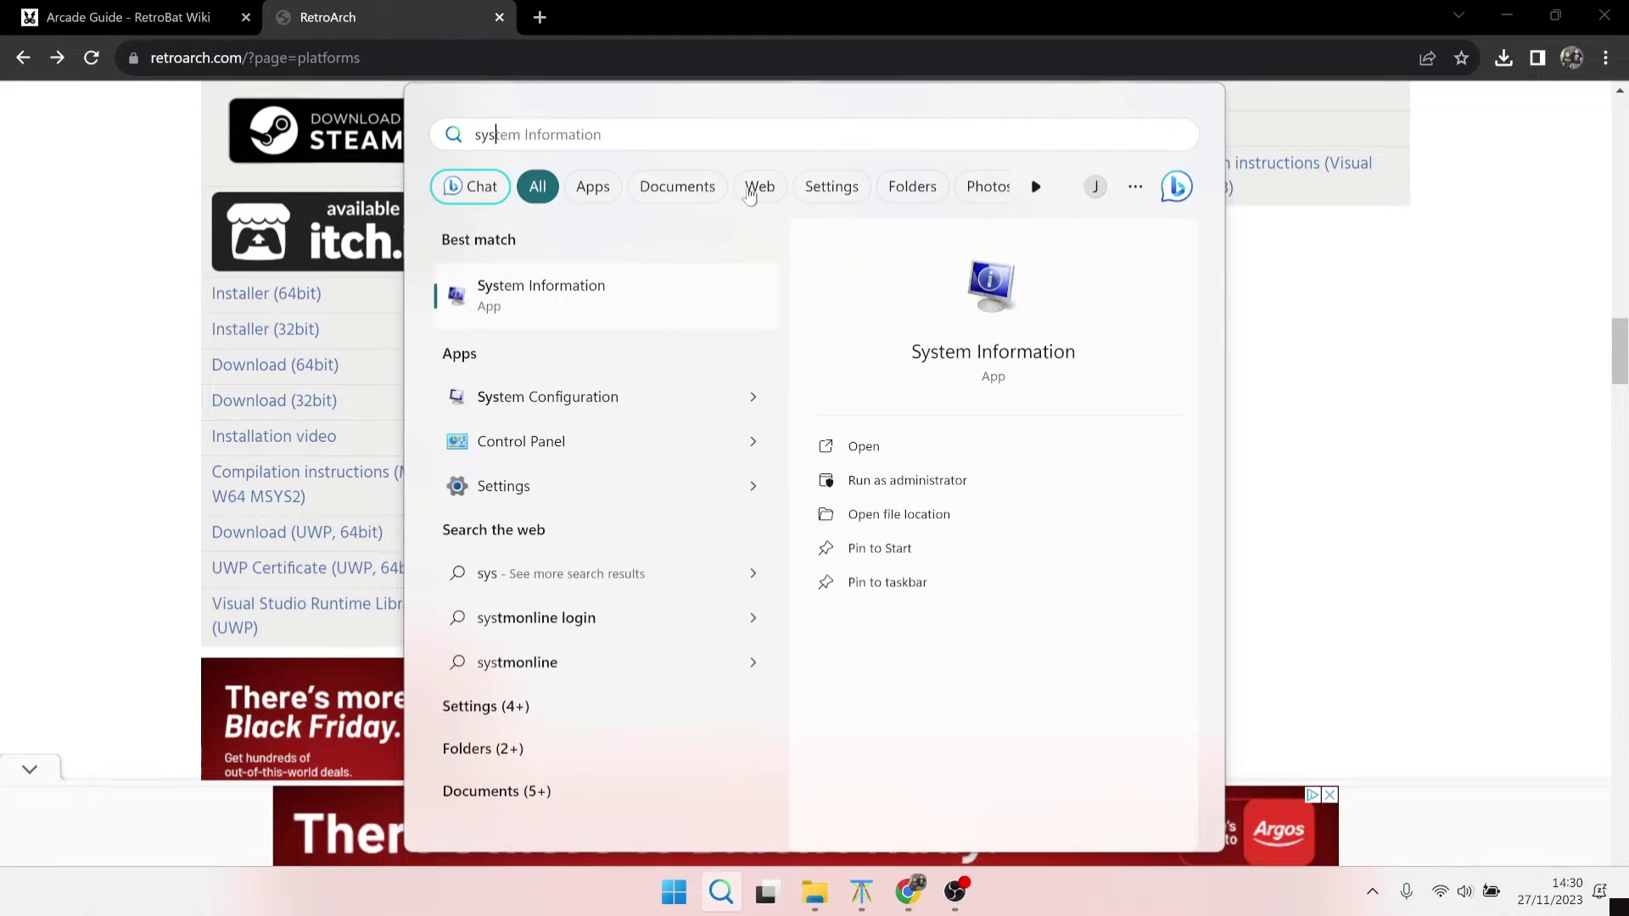
left_click(541, 294)
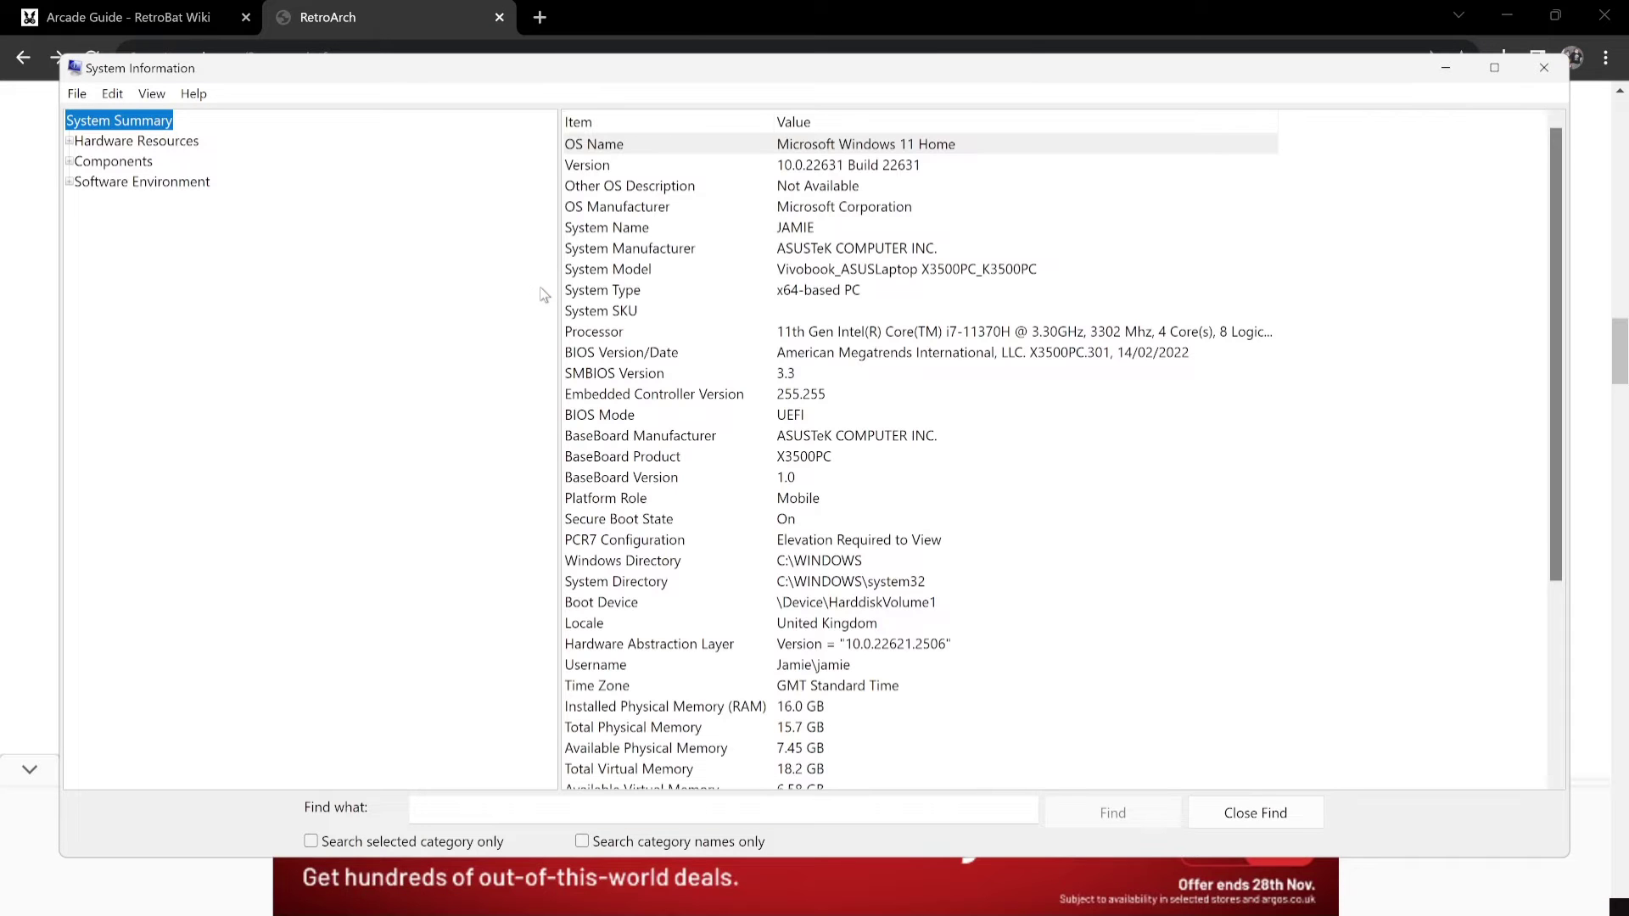
left_click(808, 294)
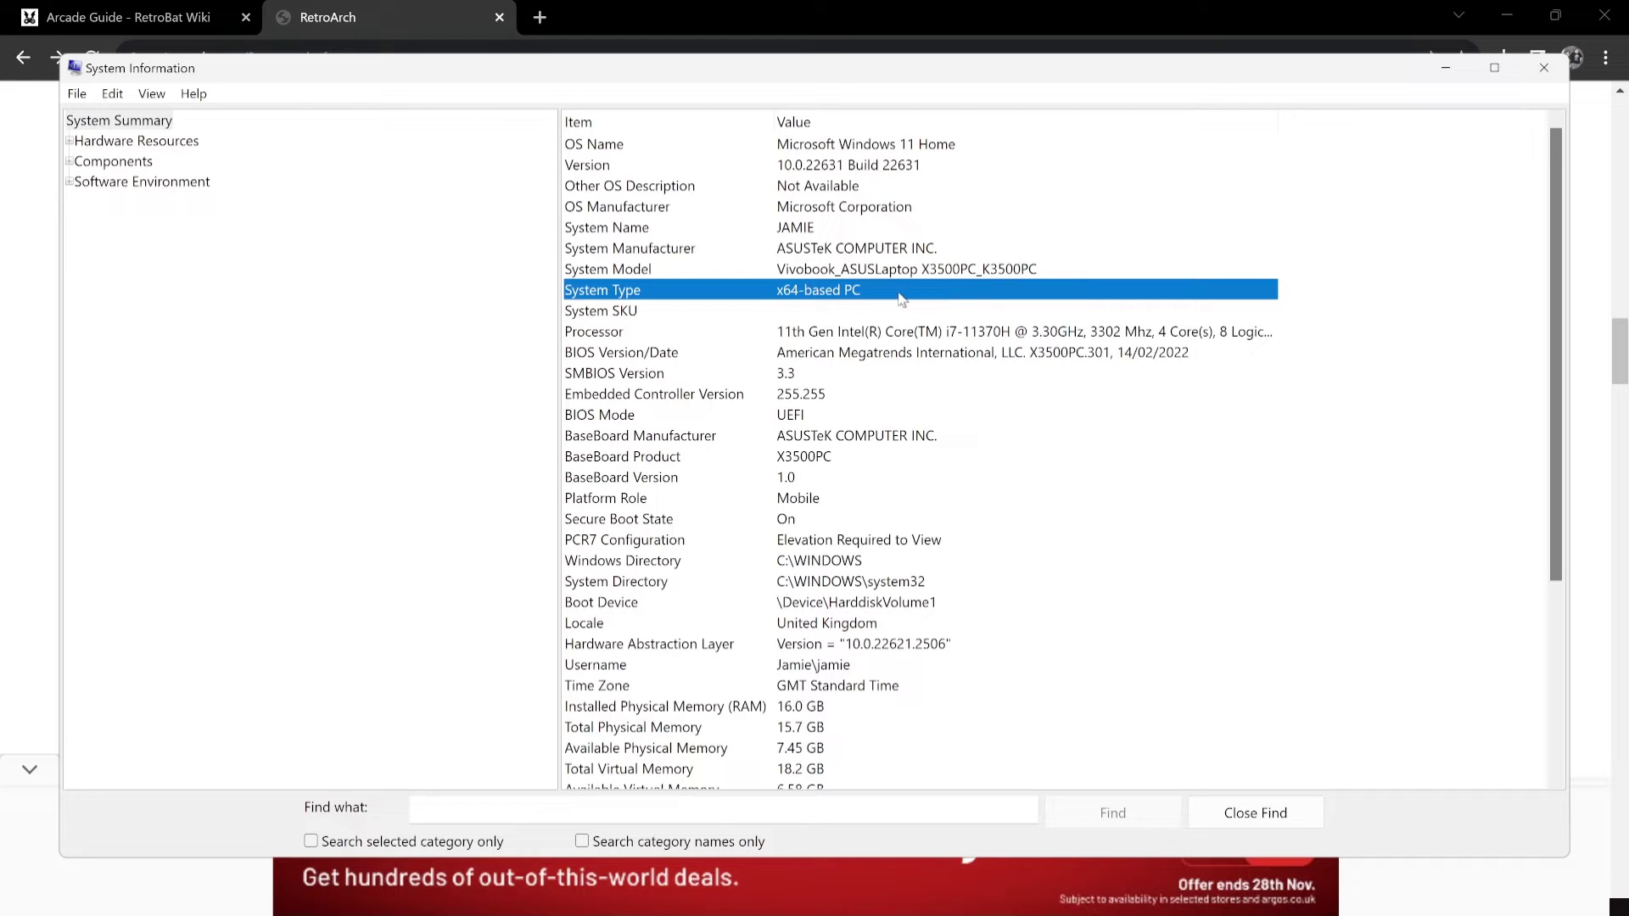
left_click(1544, 68)
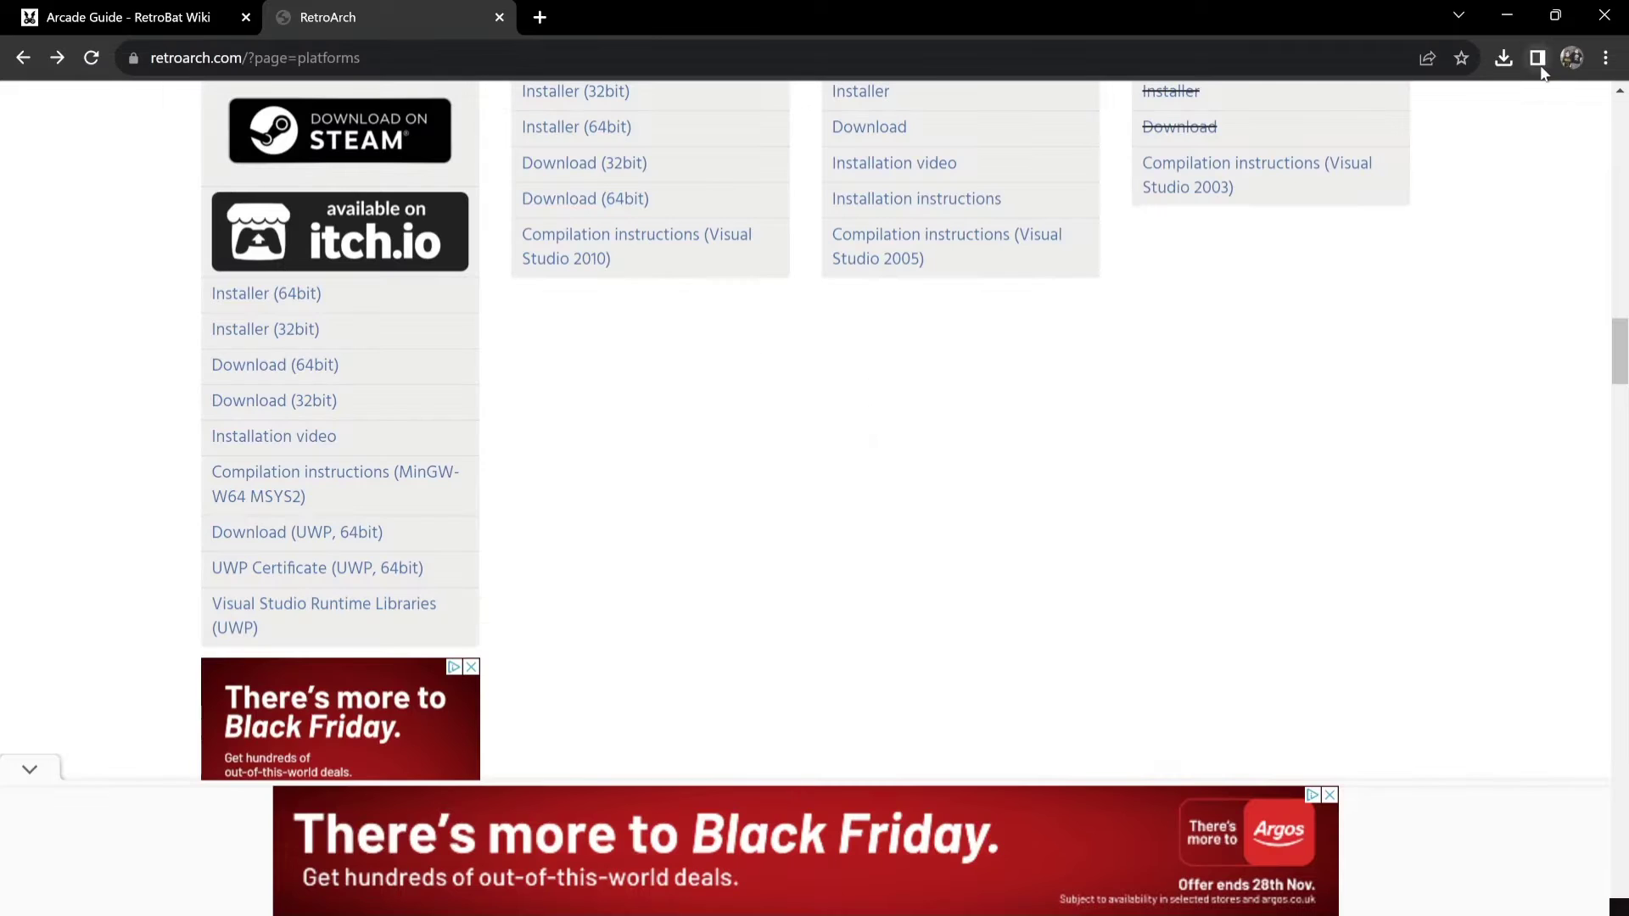
left_click(266, 367)
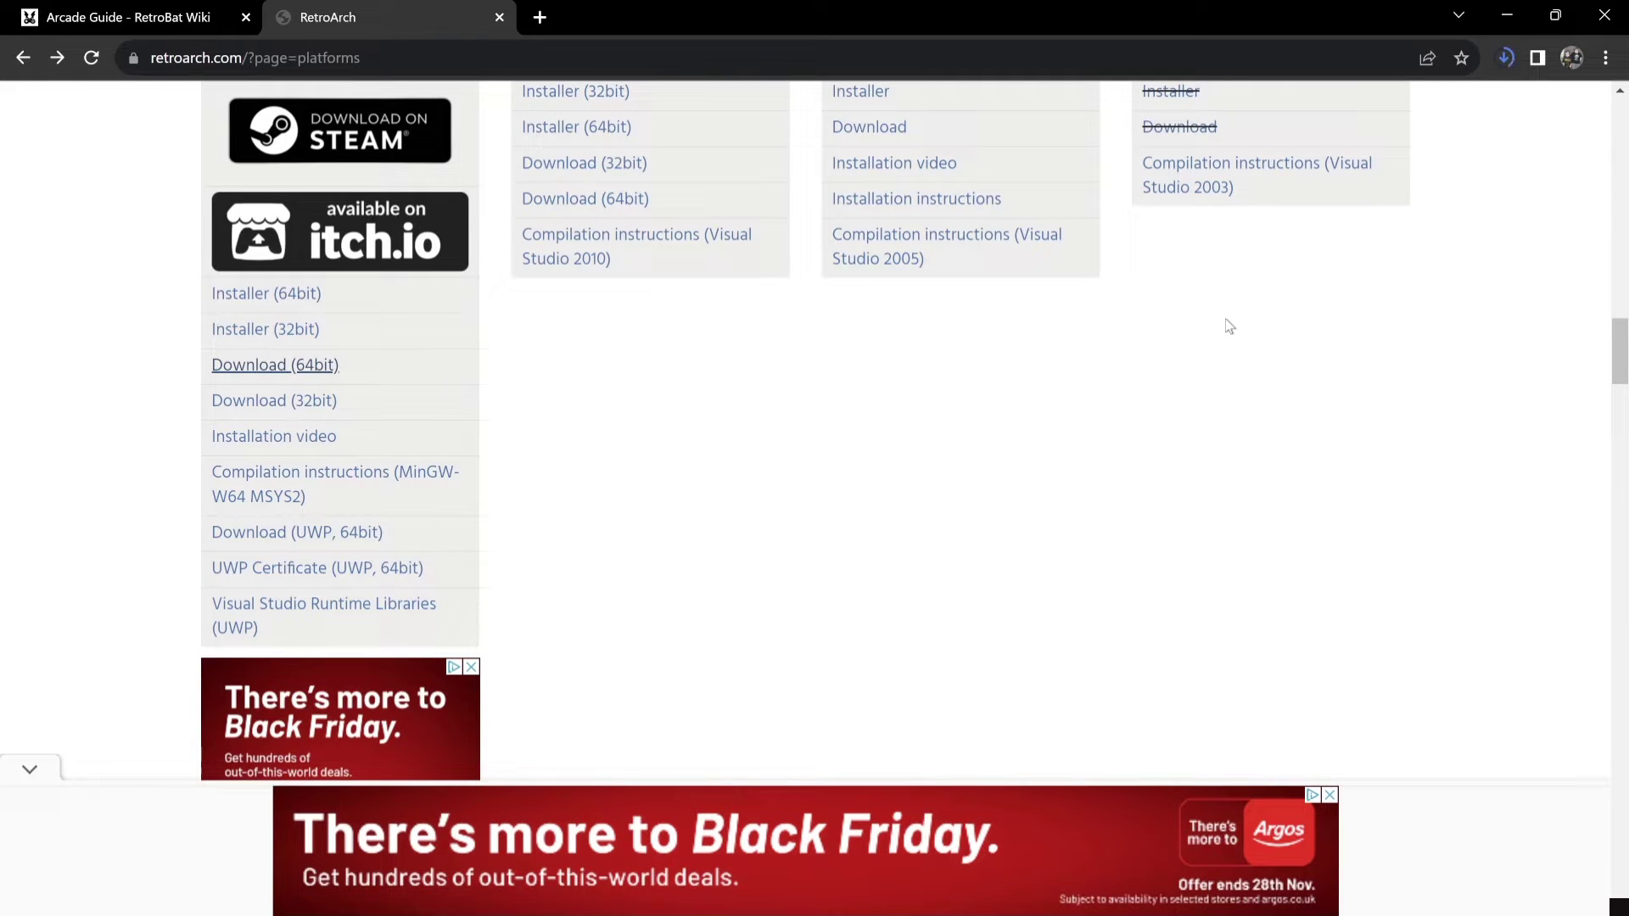
Review the table of emulator cores, ROMs folders and ROM set versions in the RetroBat Wiki Arcade Guide.
left_click(155, 17)
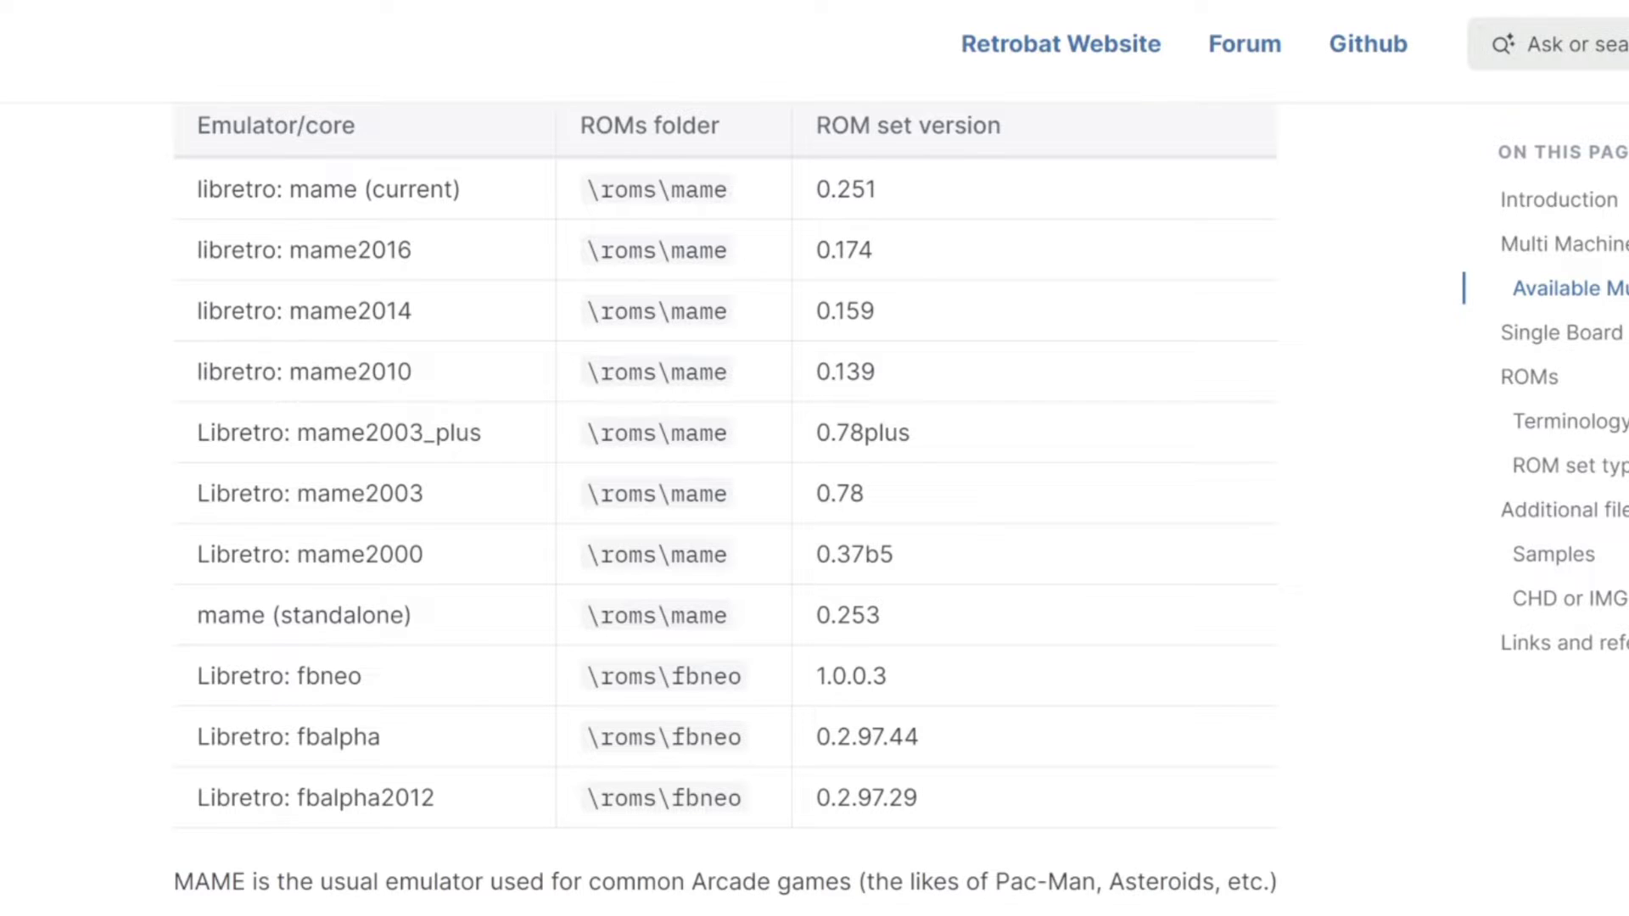
scroll(1144, 399, "down", 20)
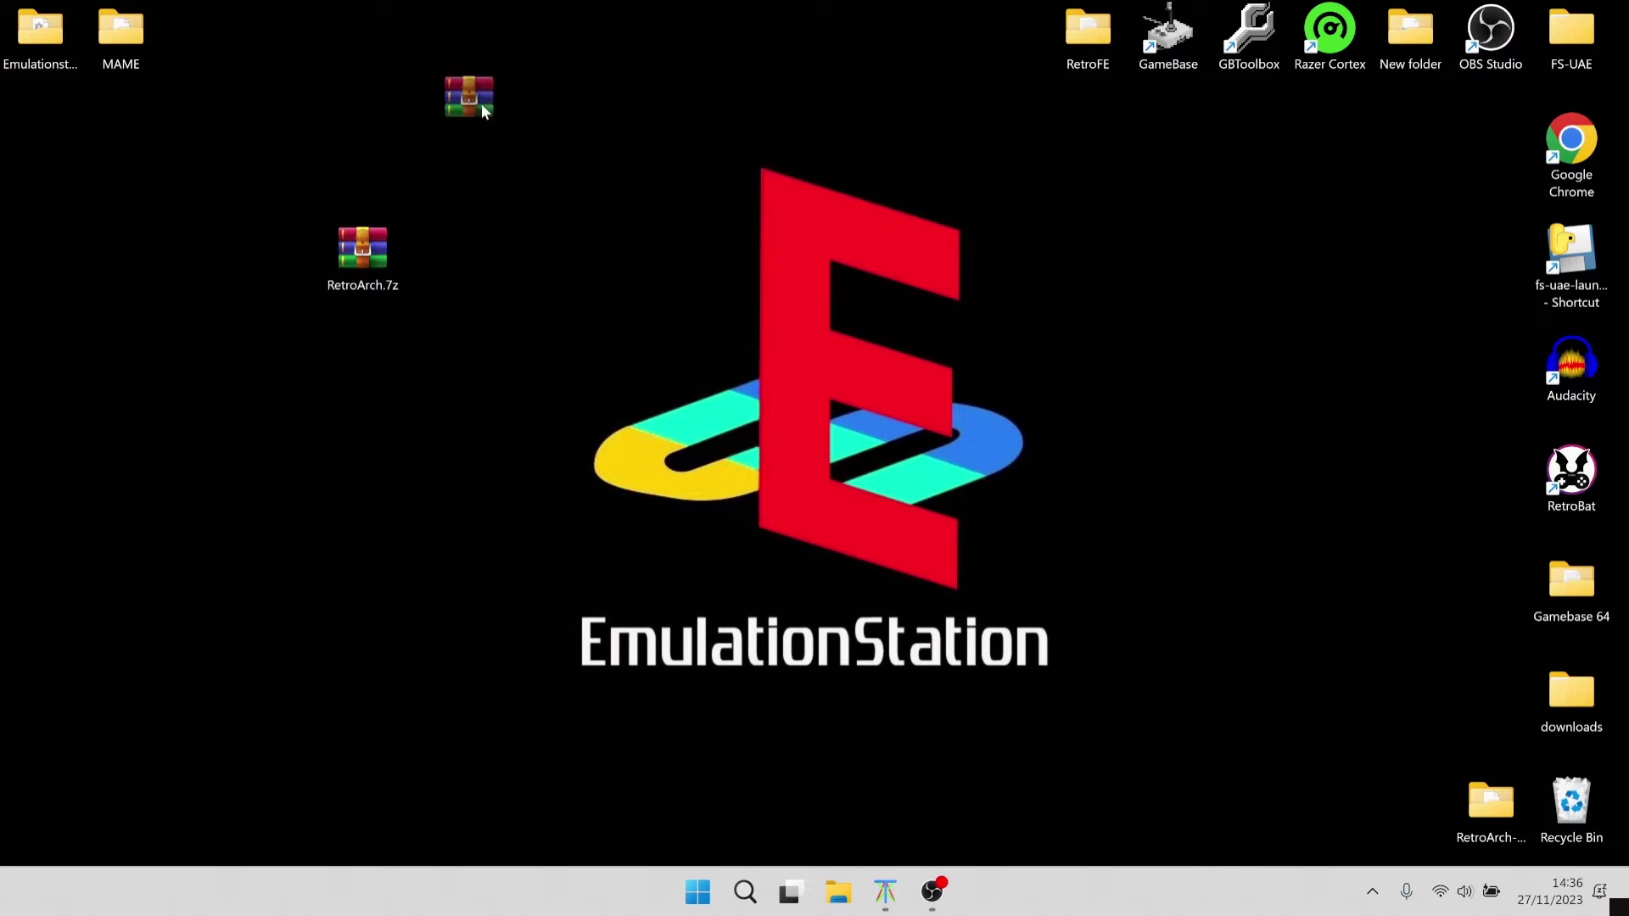
Move RetroArch.7z from the desktop into the Emulators folder inside the Emulationstation folder.
left_click_drag(497, 96, 559, 88)
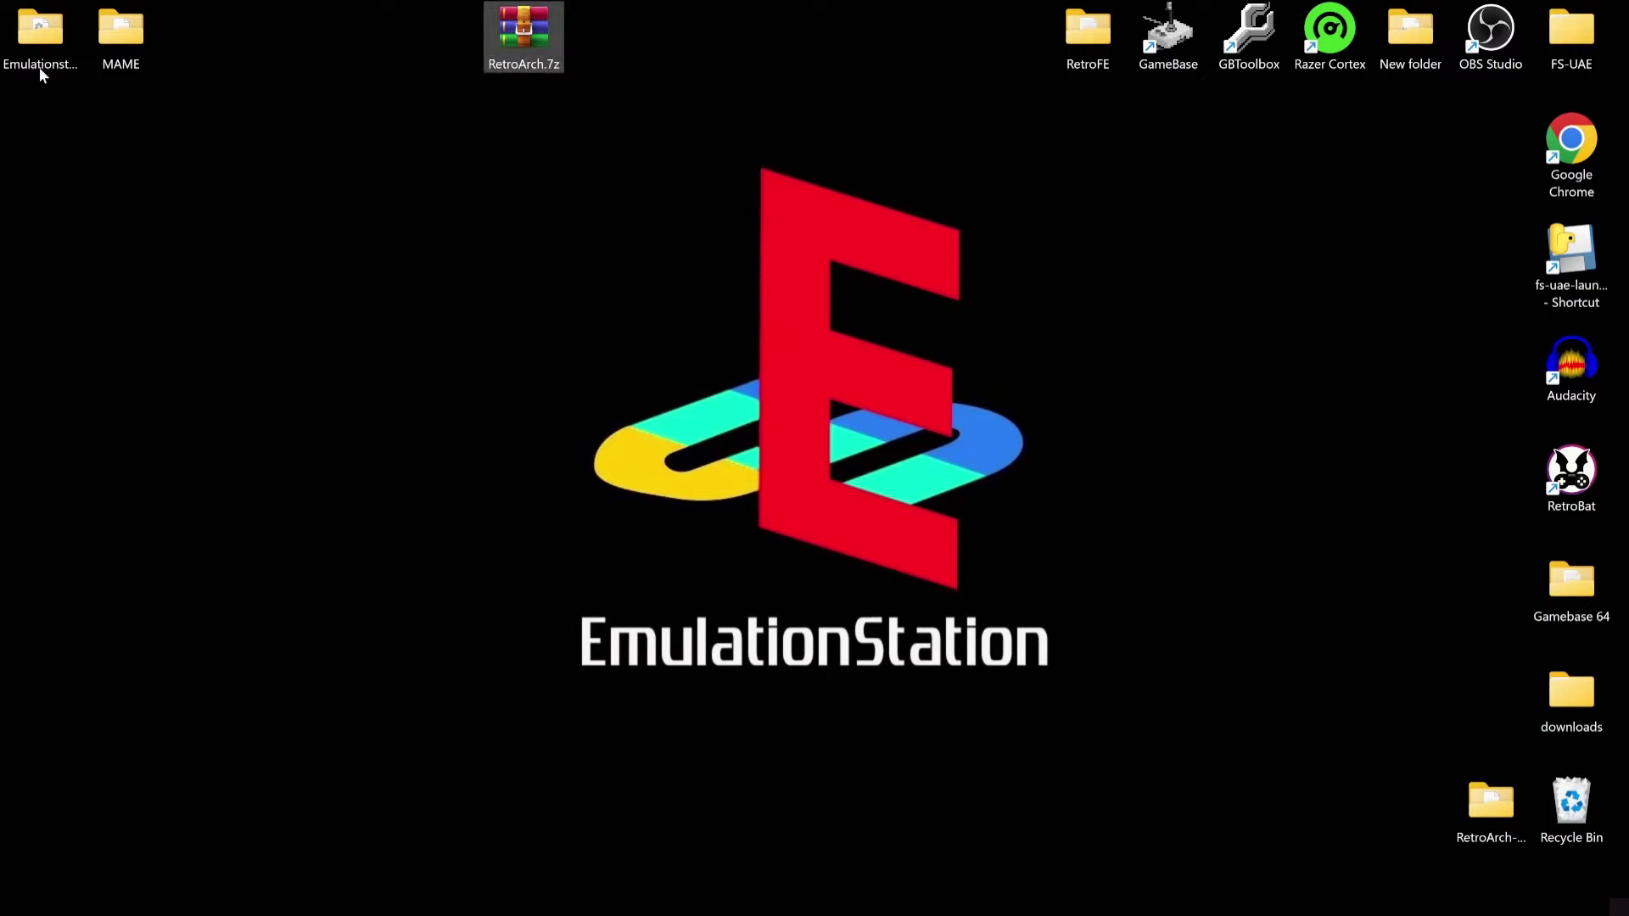
double_click(43, 34)
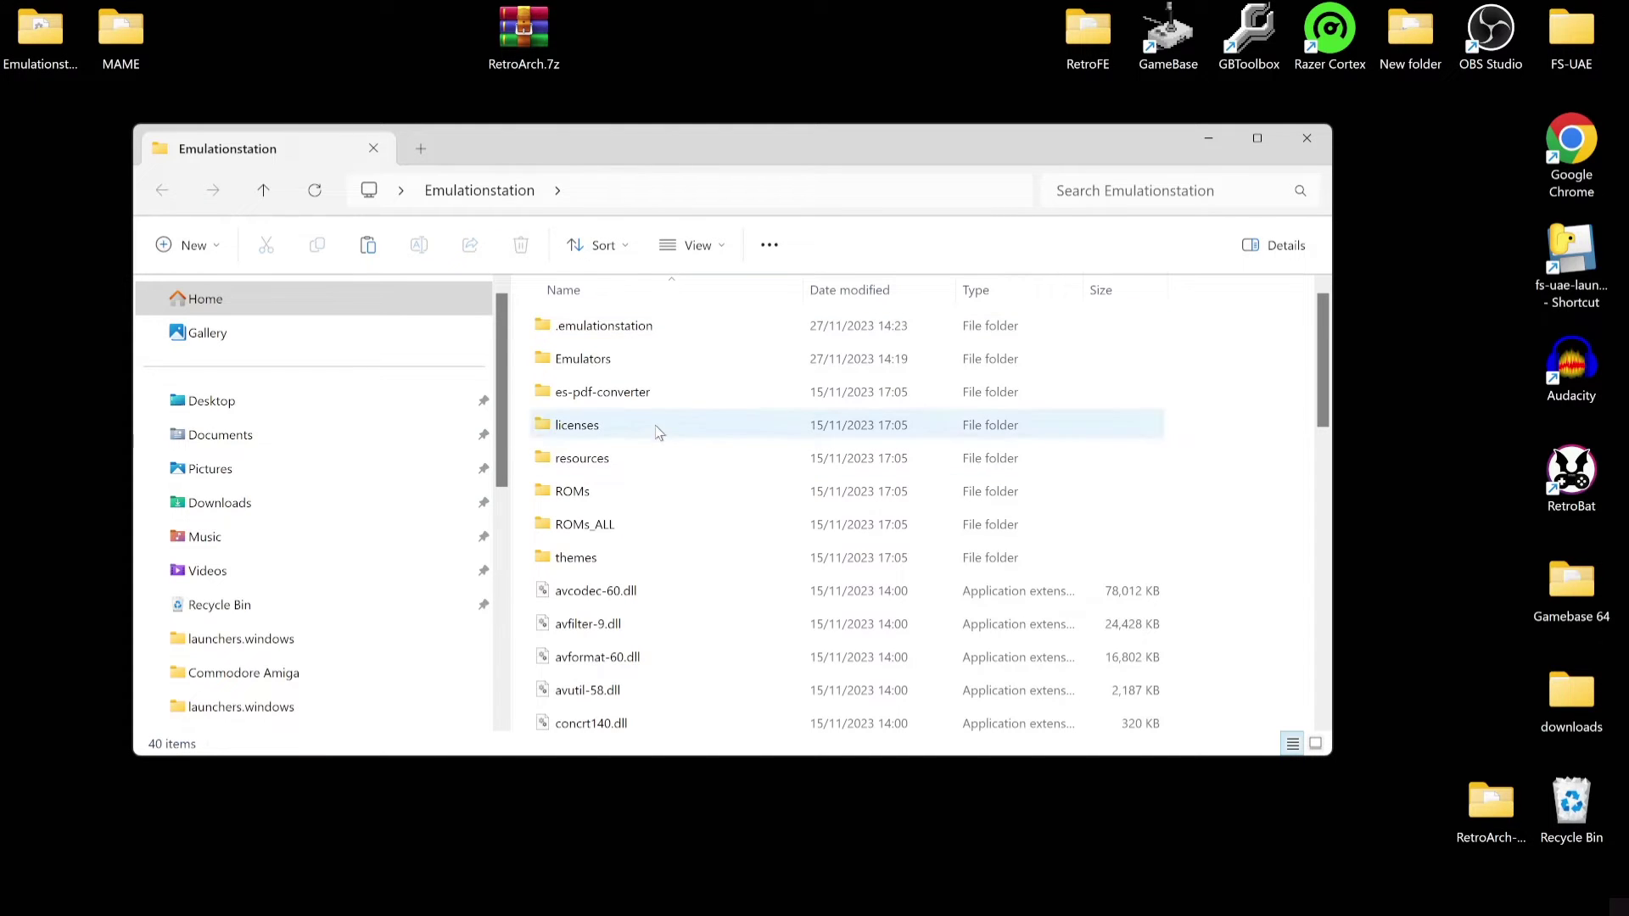
double_click(583, 359)
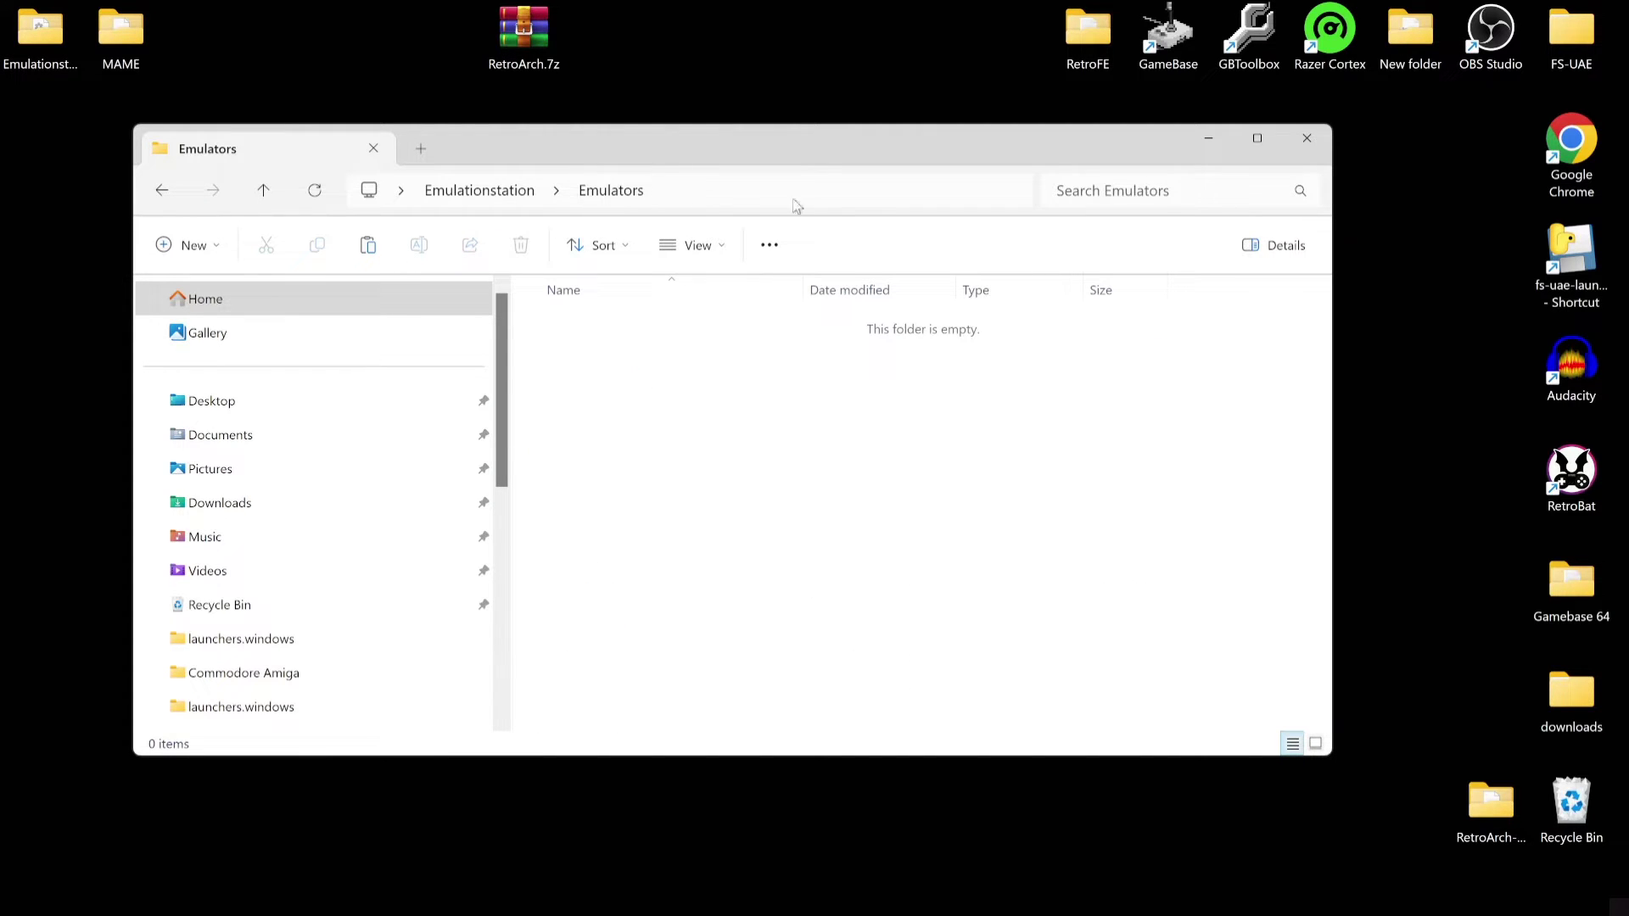
left_click_drag(862, 137, 776, 171)
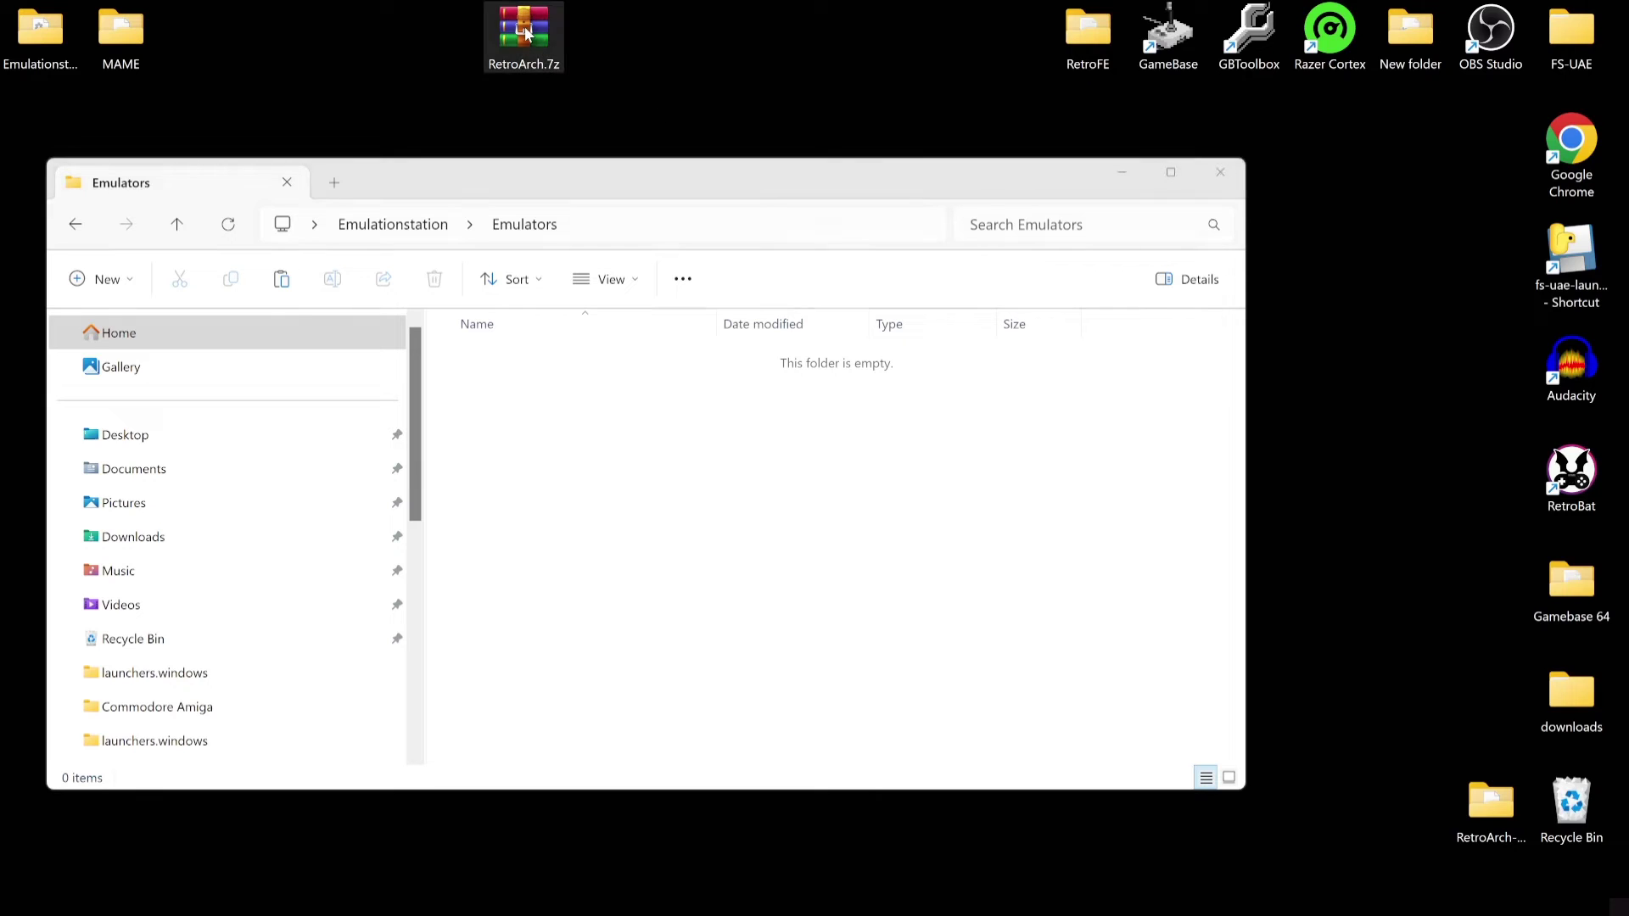
left_click_drag(526, 34, 623, 473)
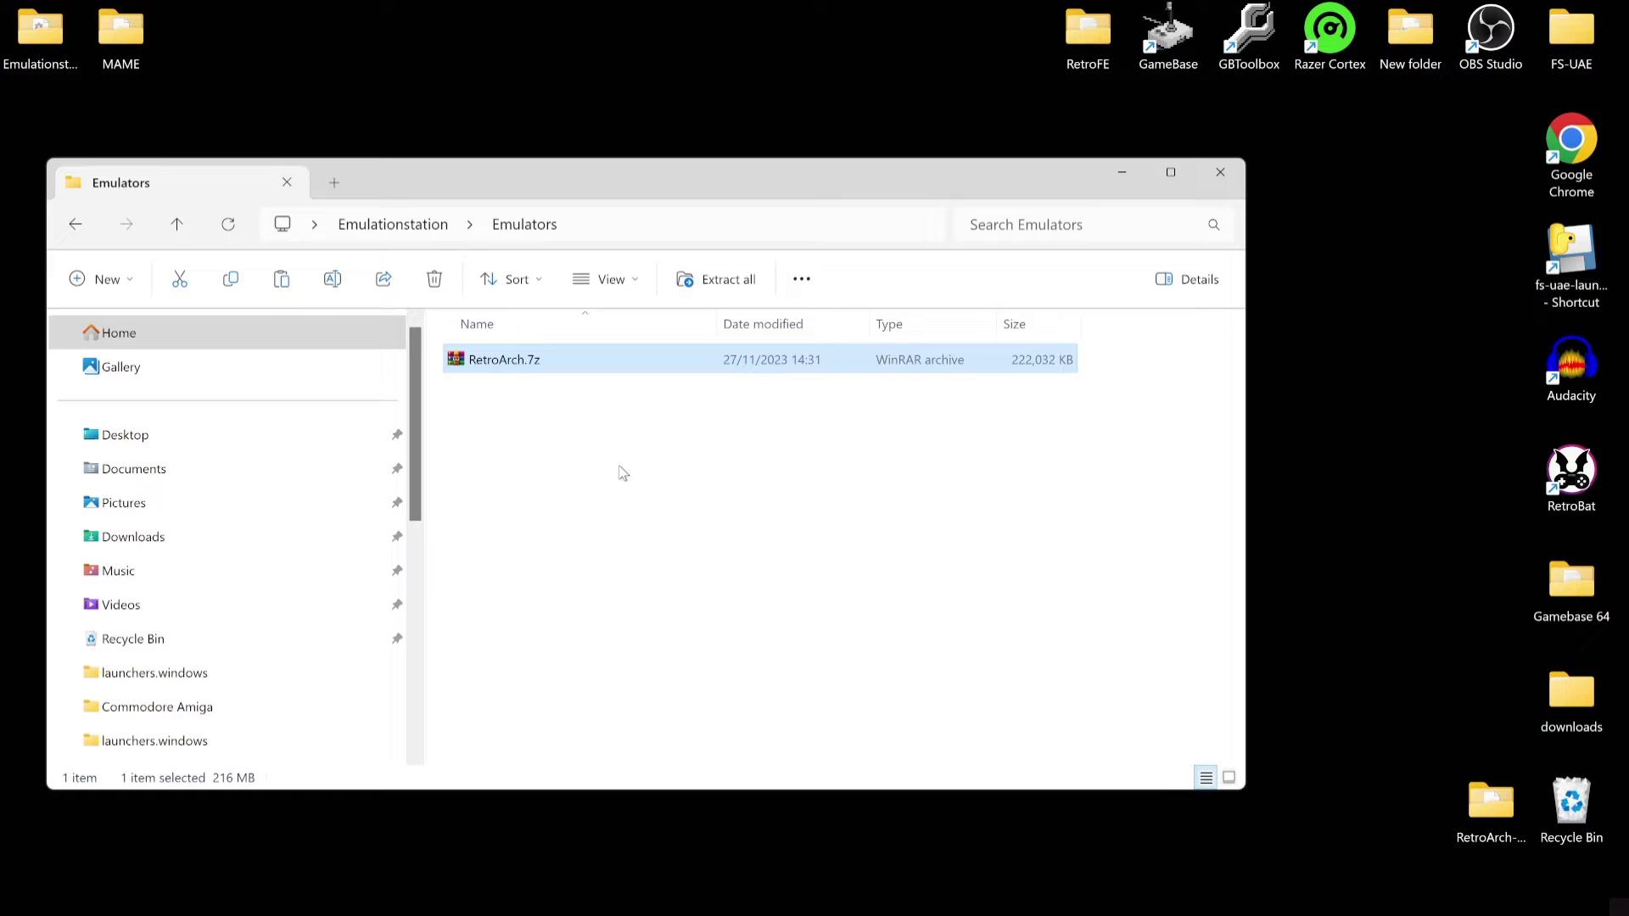
Extract RetroArch.7z directly into the Emulators folder with WinRAR.
right_click(510, 366)
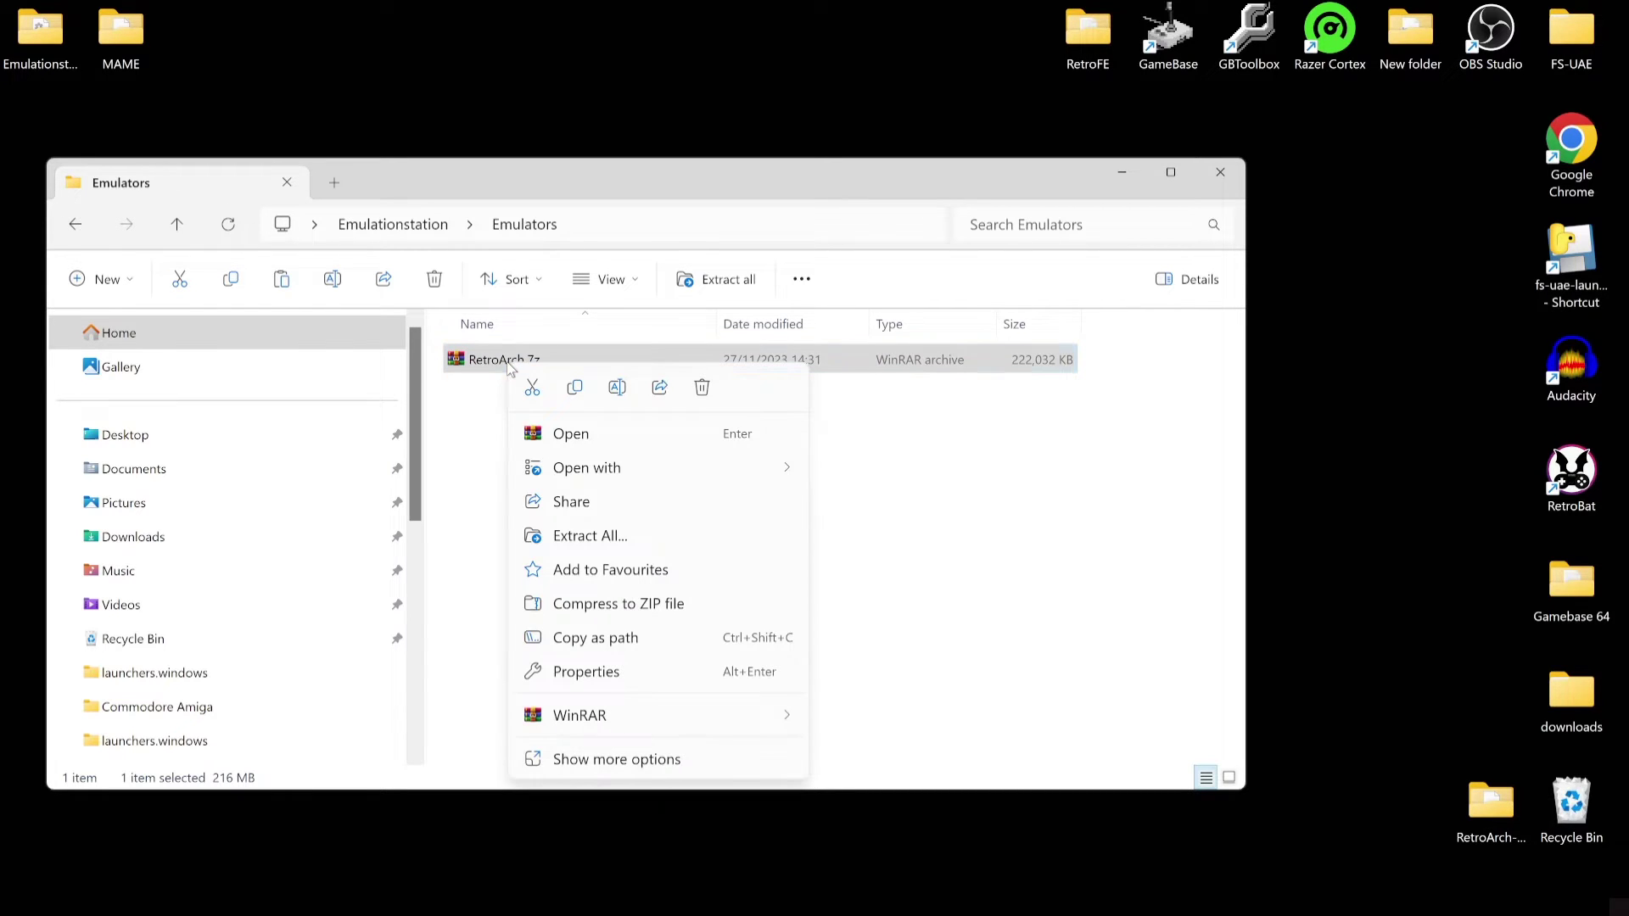
mouse_move(675, 721)
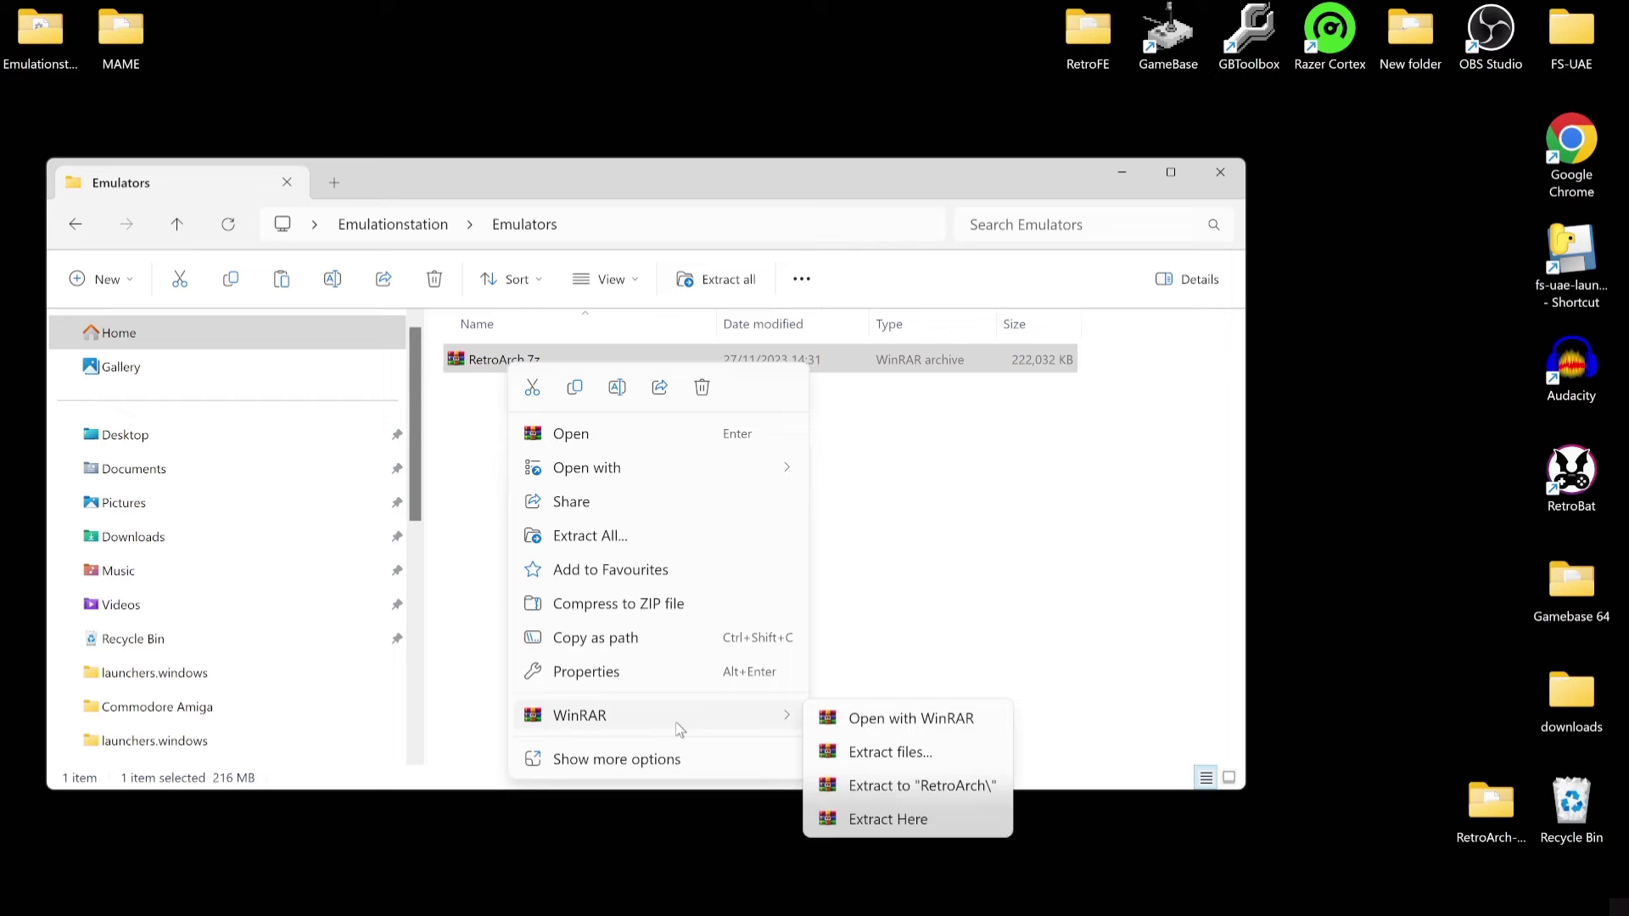
left_click(900, 820)
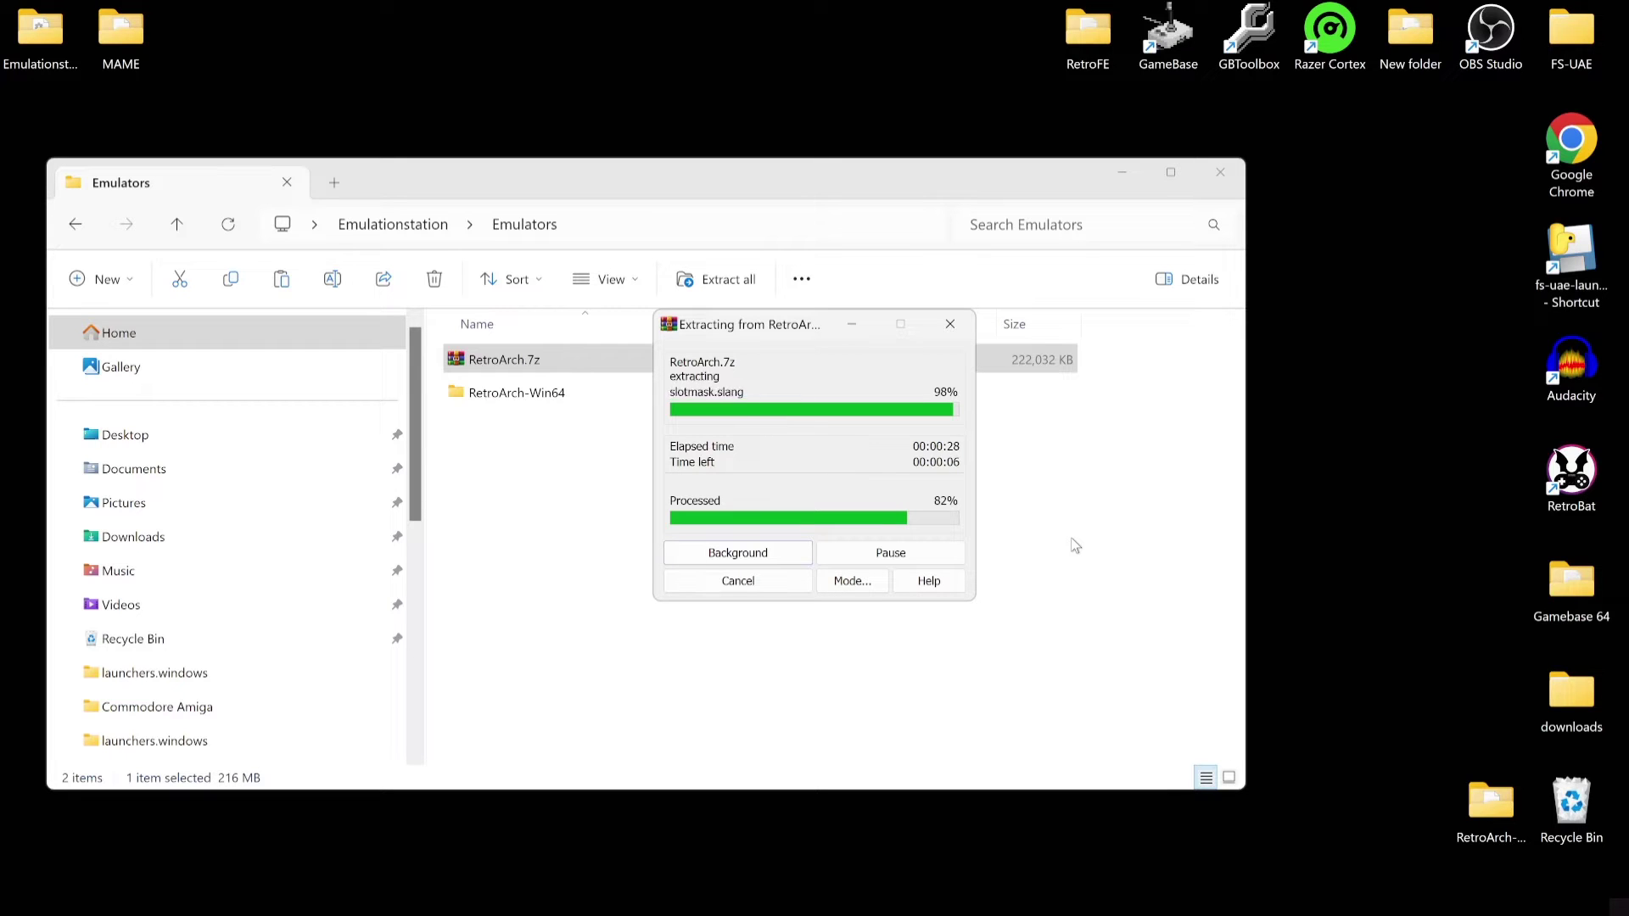
Rename the extracted RetroArch-Win64 folder in the Emulators folder as RetroArch.
right_click(543, 362)
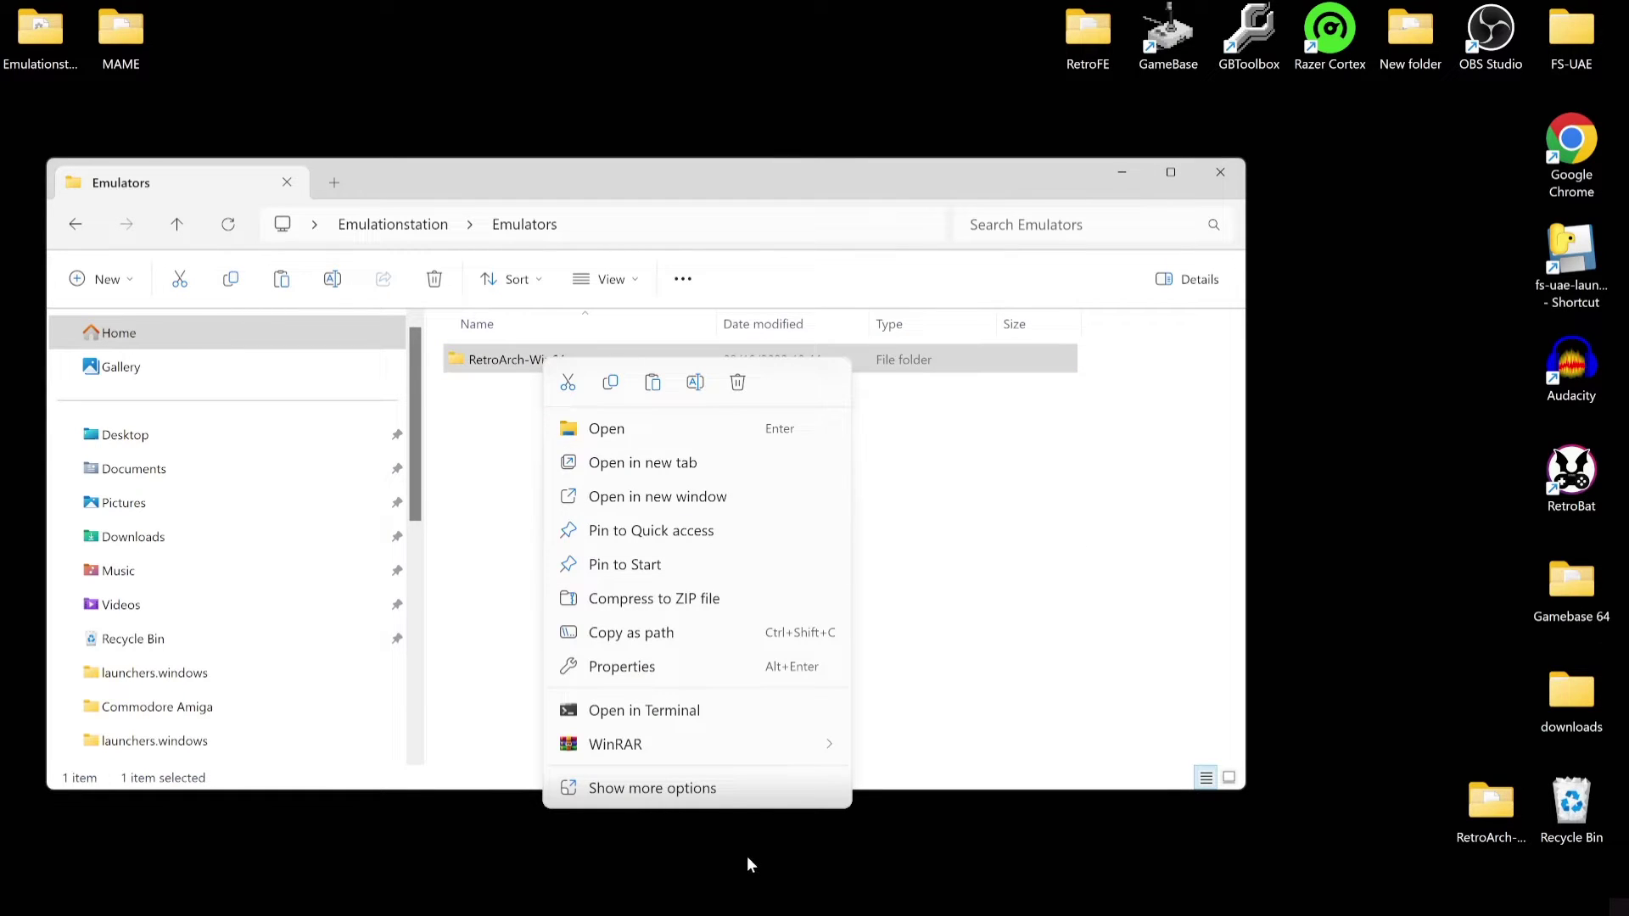
left_click(716, 792)
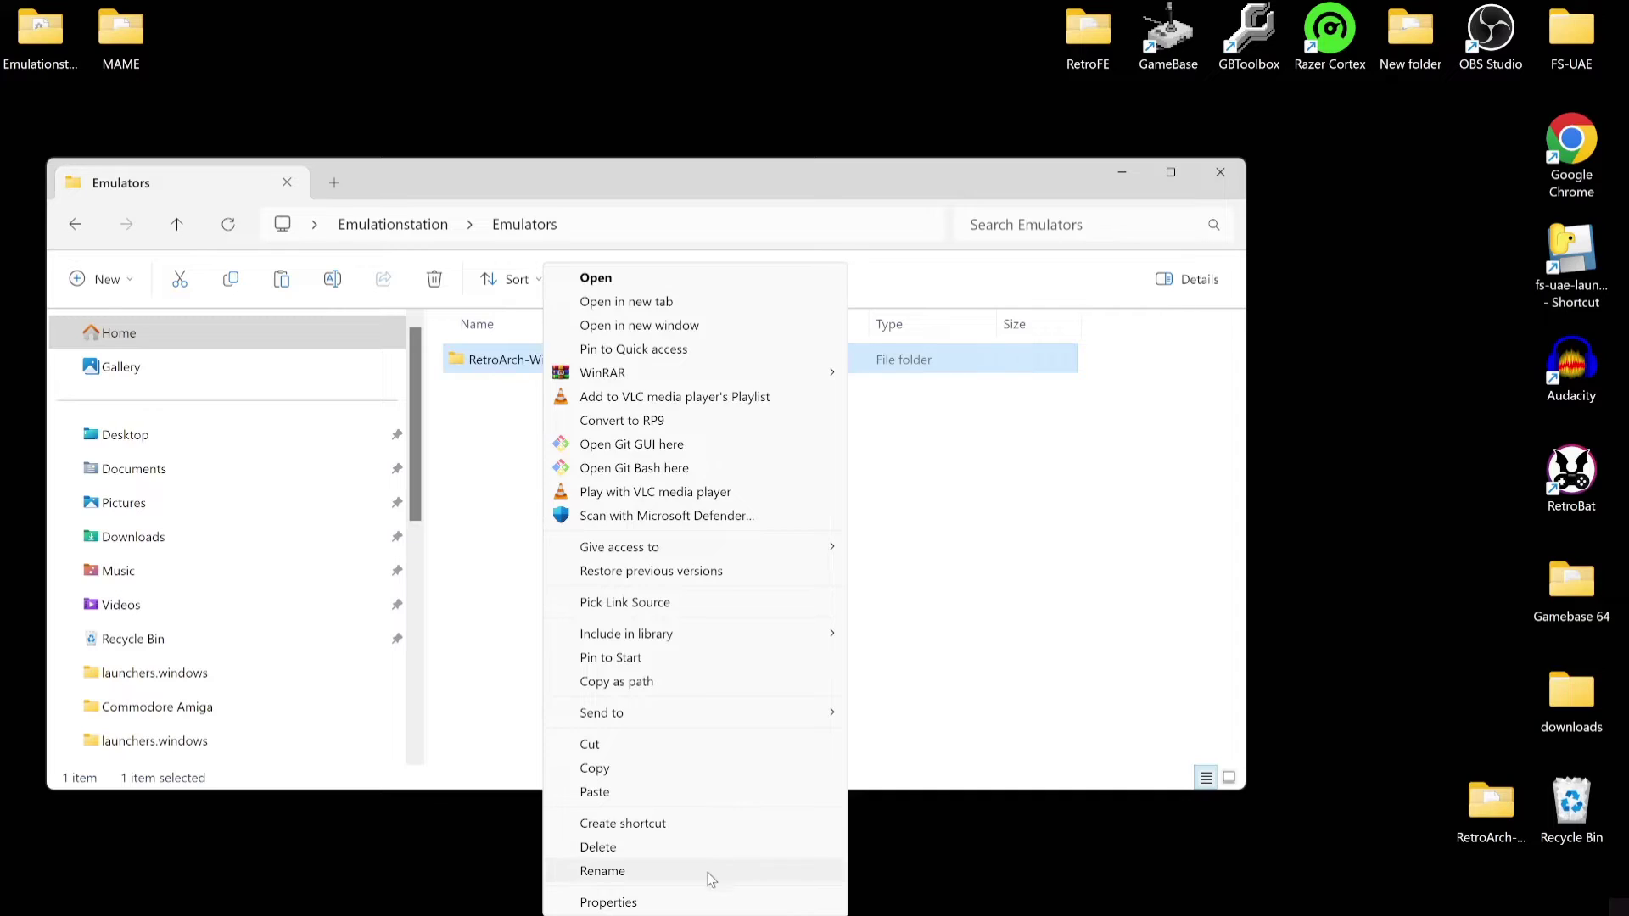
left_click(707, 871)
key("End")
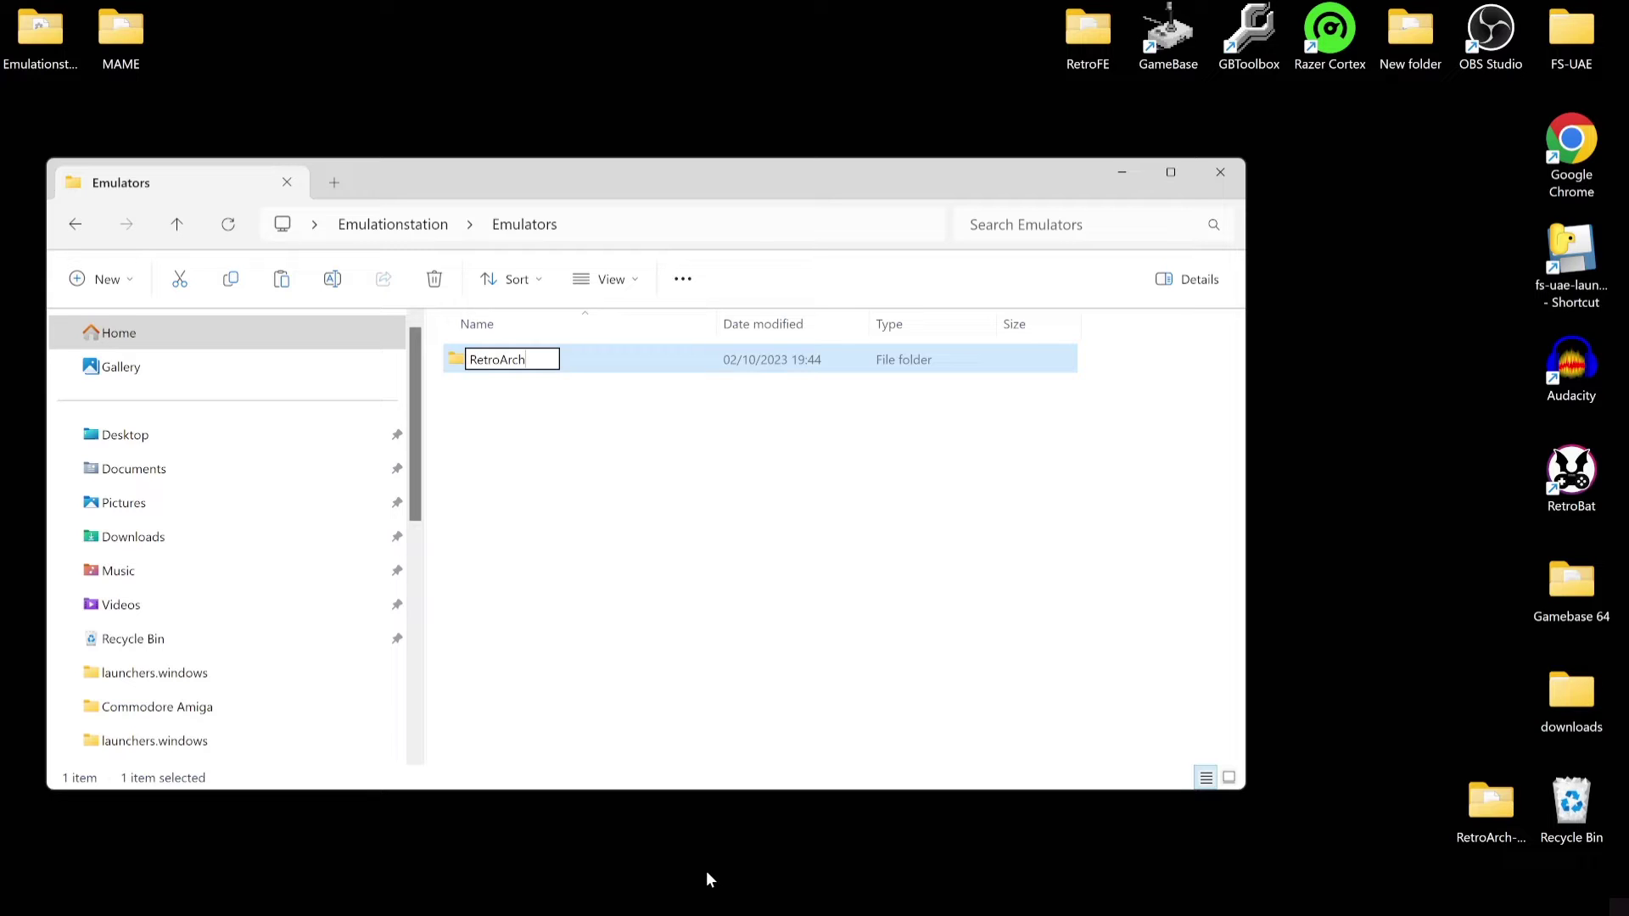
key("Return")
left_click(767, 459)
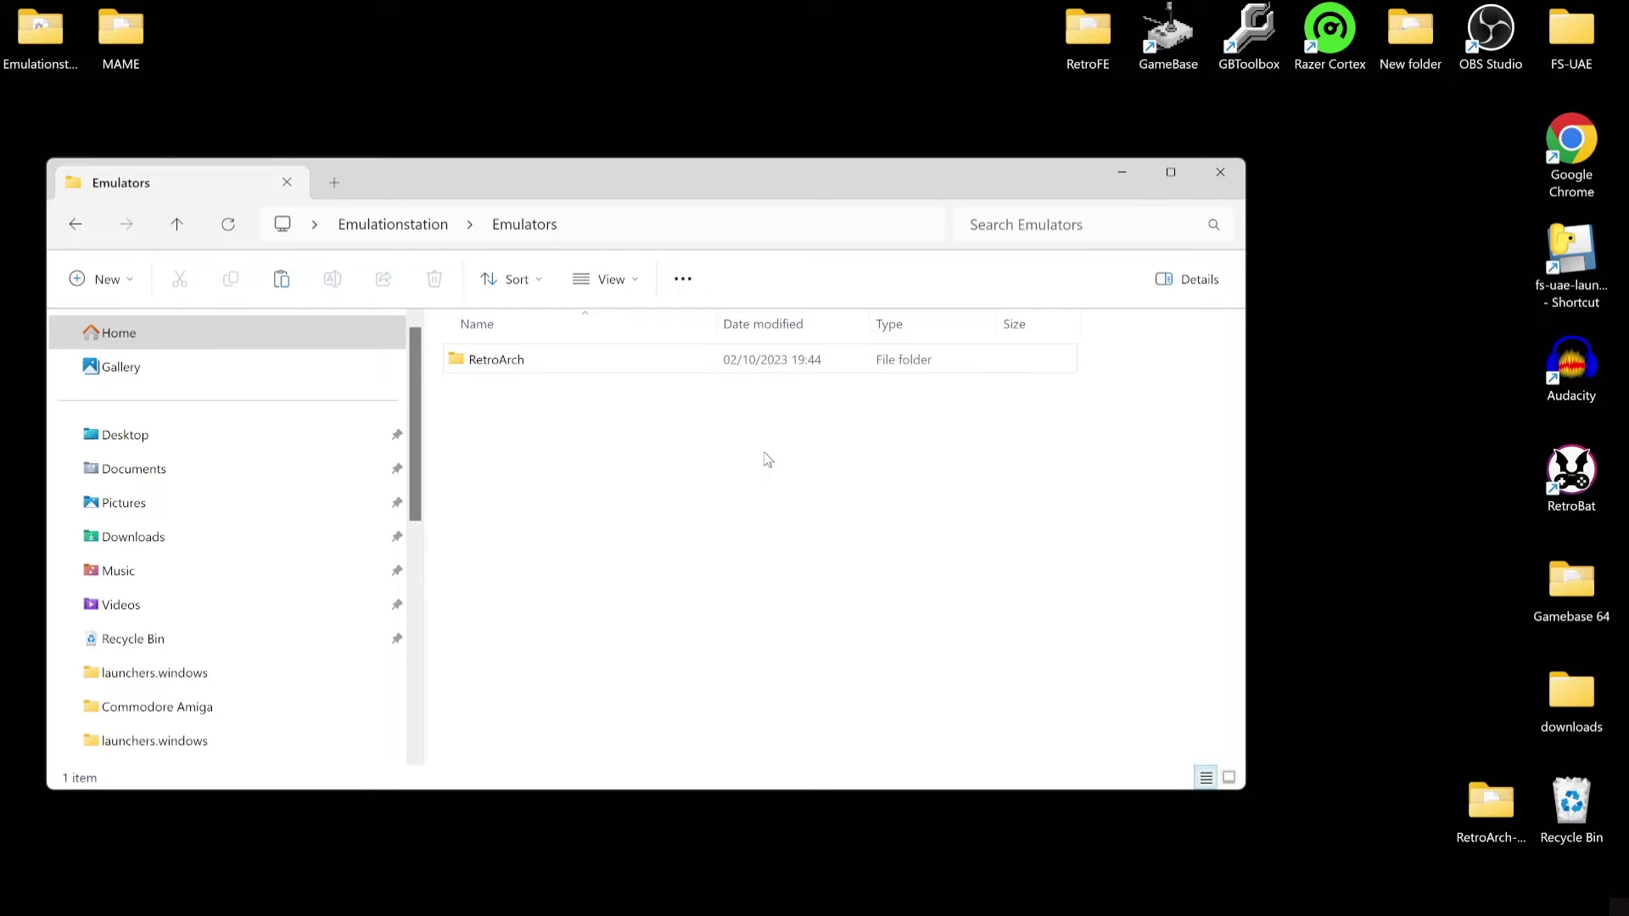
Launch retroarch.exe from the RetroArch folder and maximize its window.
double_click(593, 171)
double_click(476, 197)
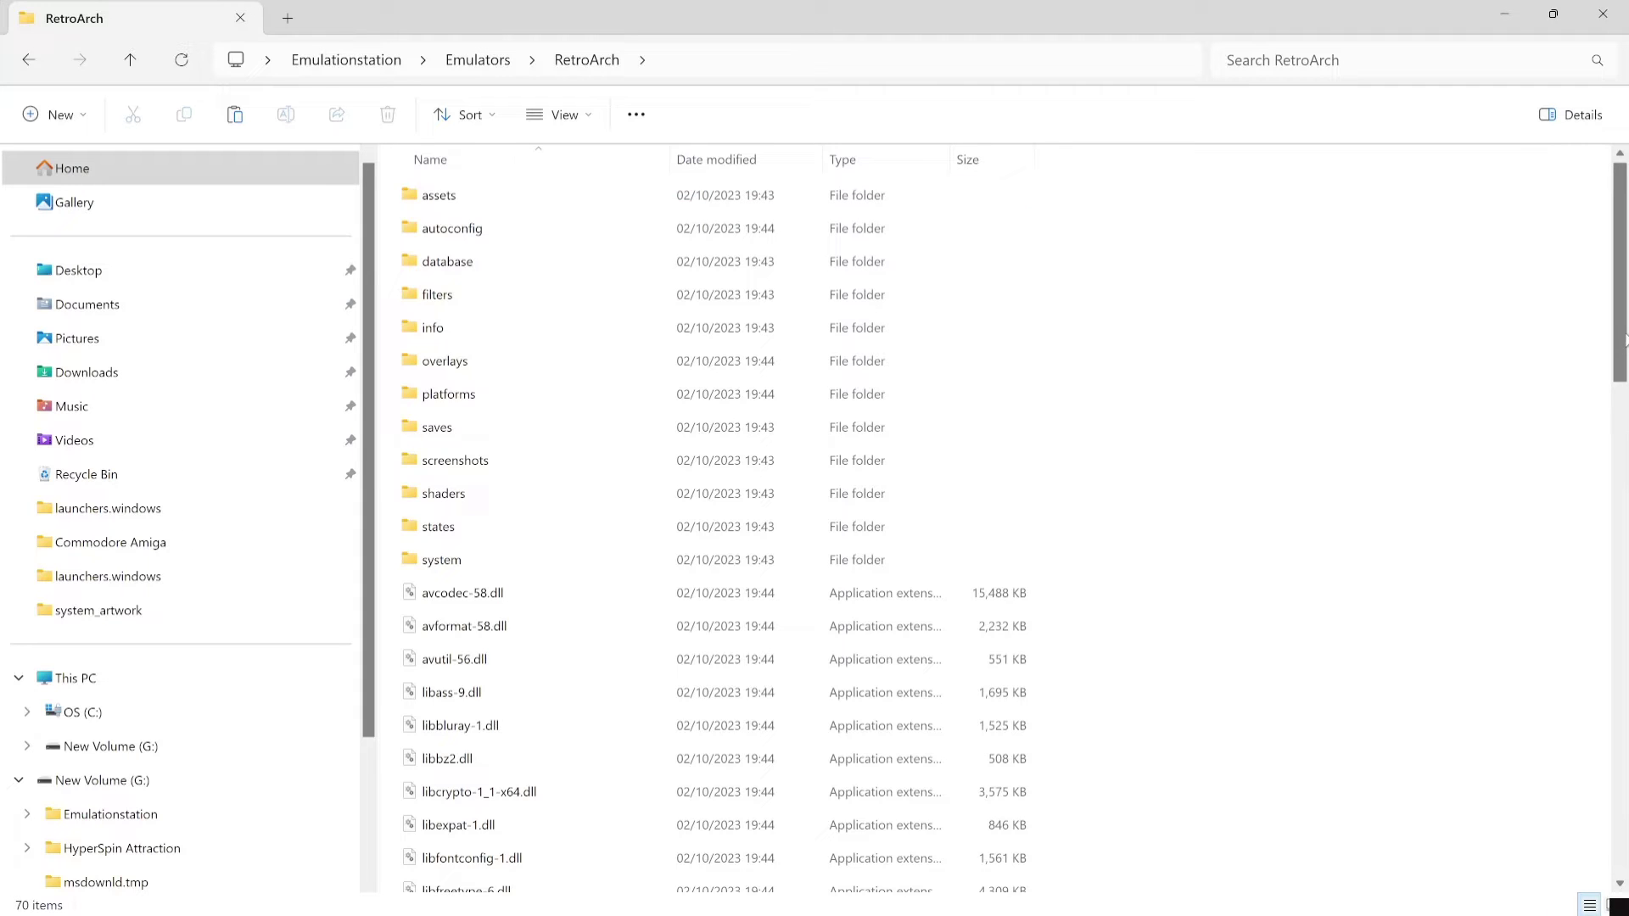
left_click_drag(1624, 339, 1623, 830)
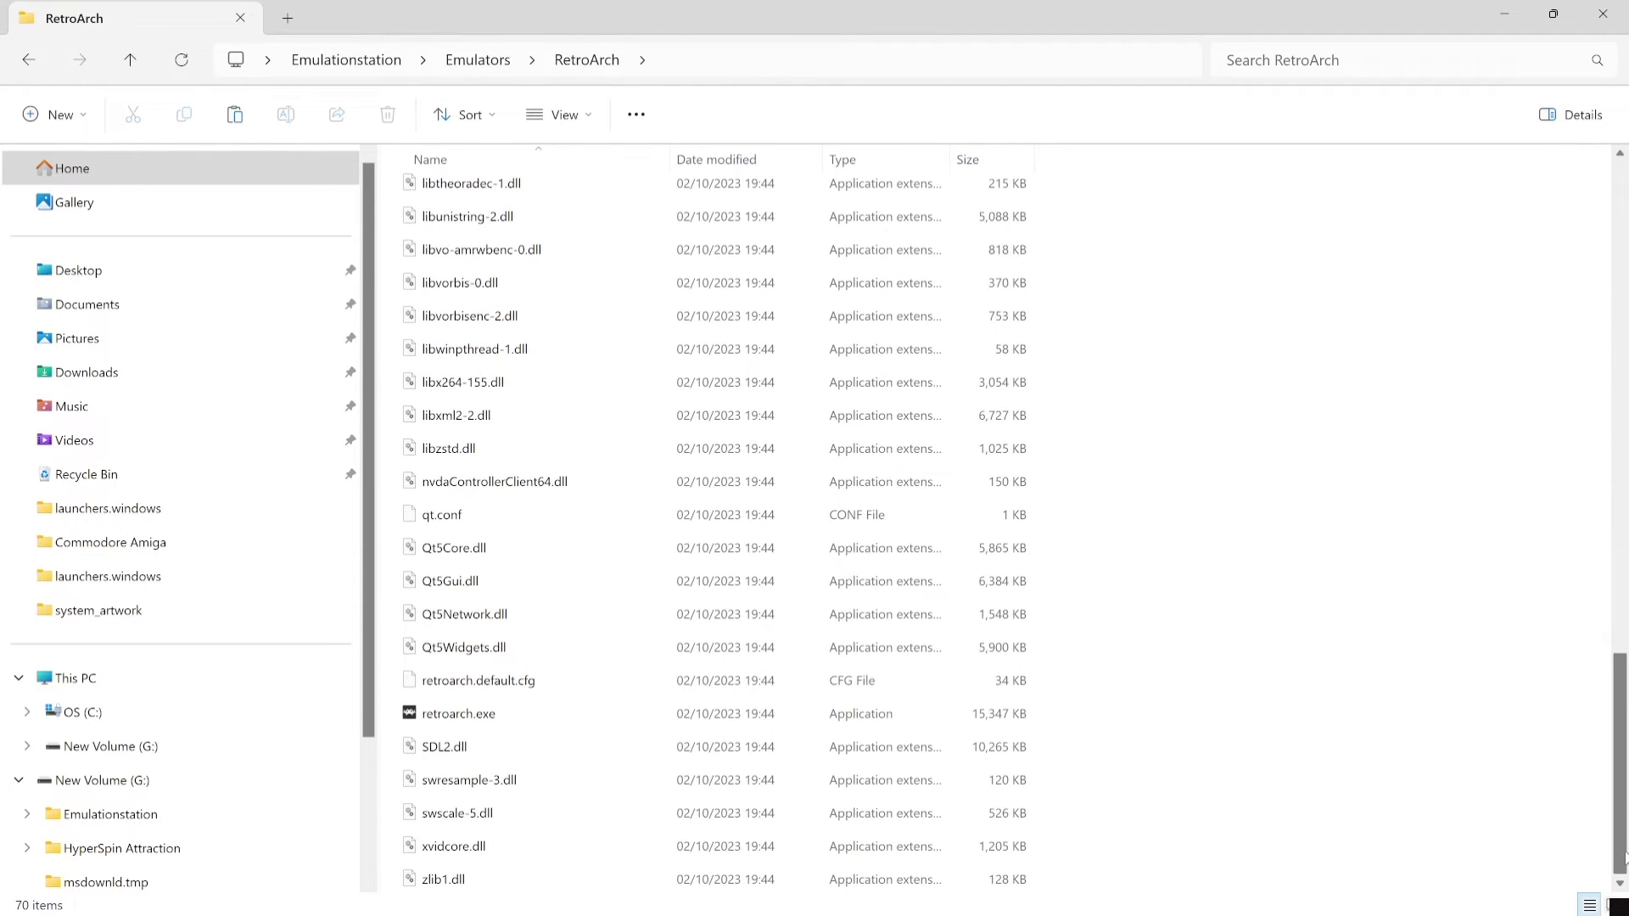
double_click(631, 720)
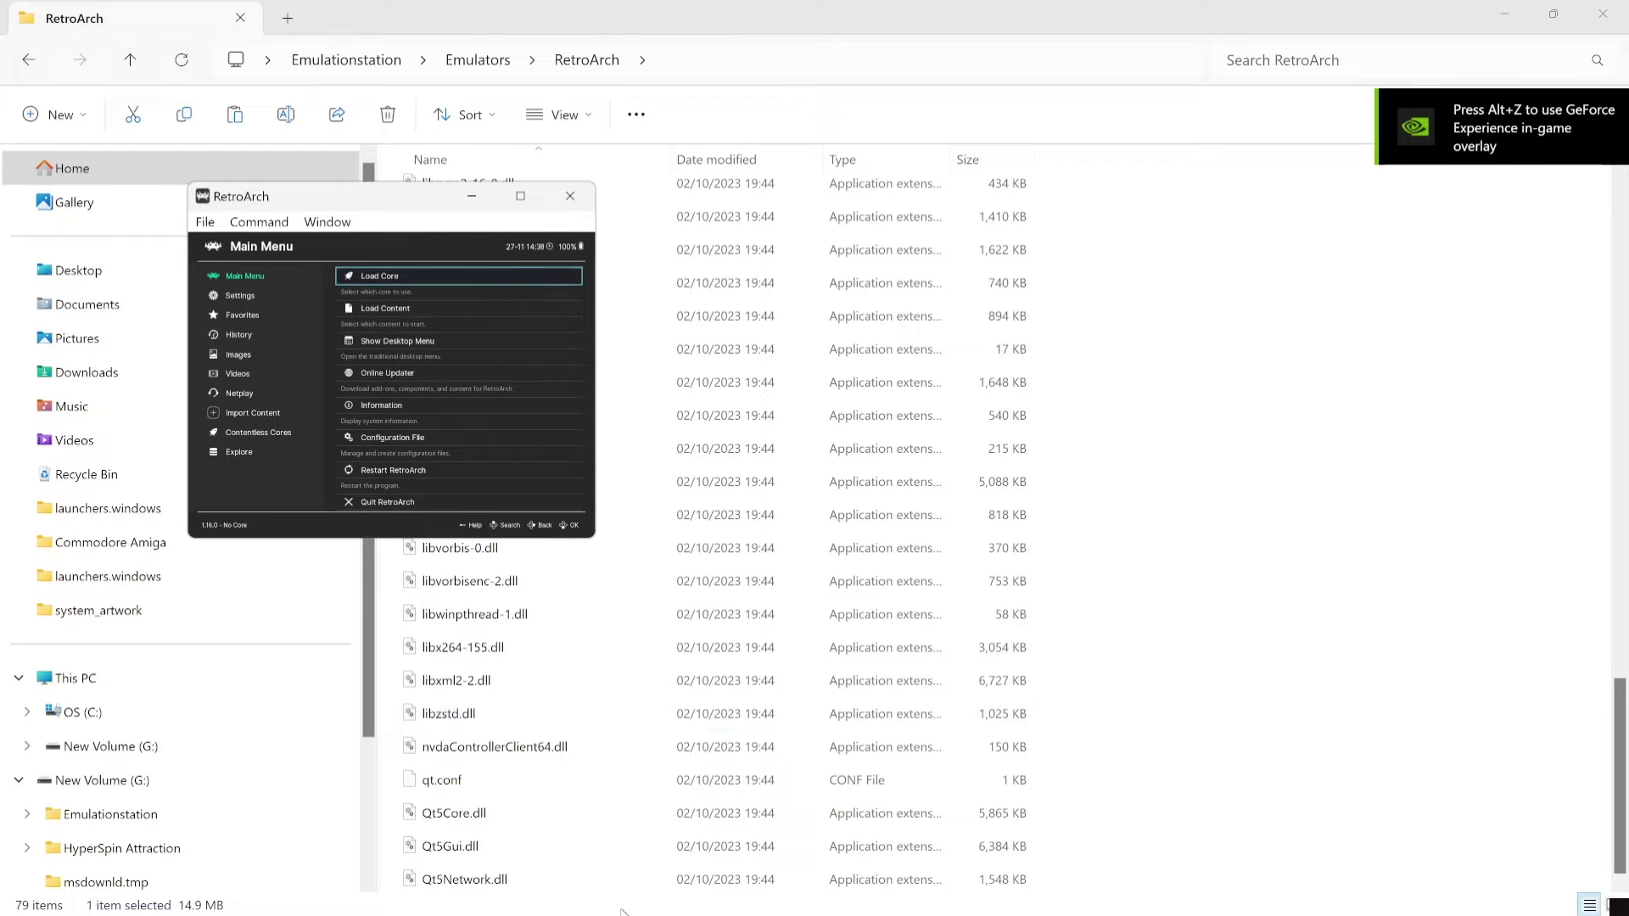
double_click(393, 205)
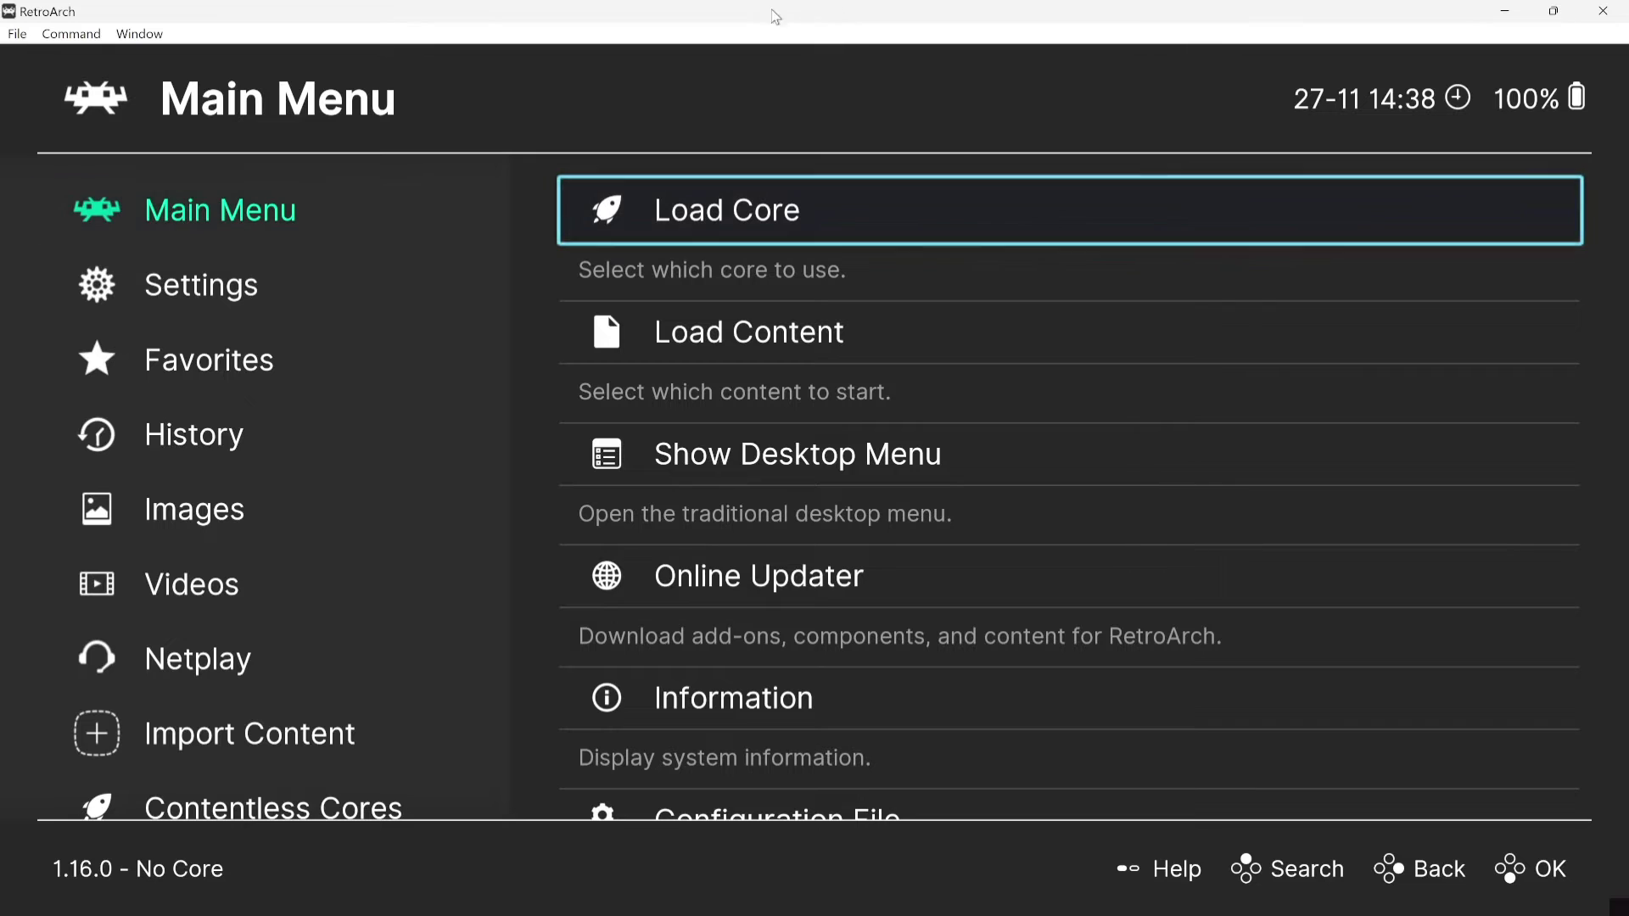
Turn on Start in Fullscreen Mode in RetroArch's video settings and return to the Settings list.
left_click(231, 293)
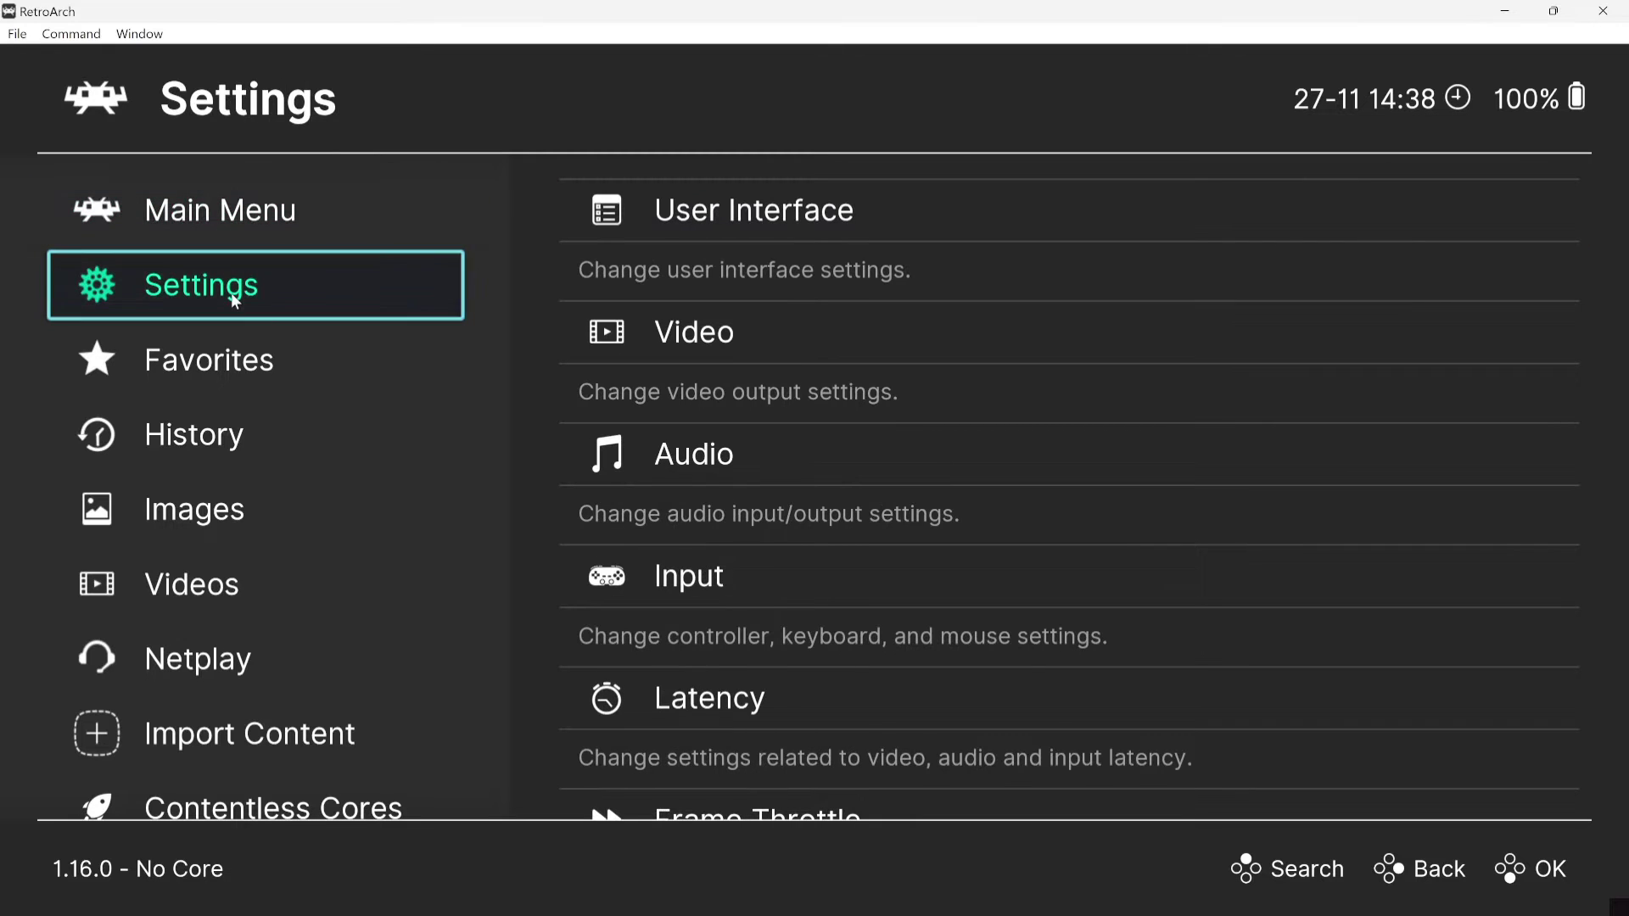
left_click(687, 335)
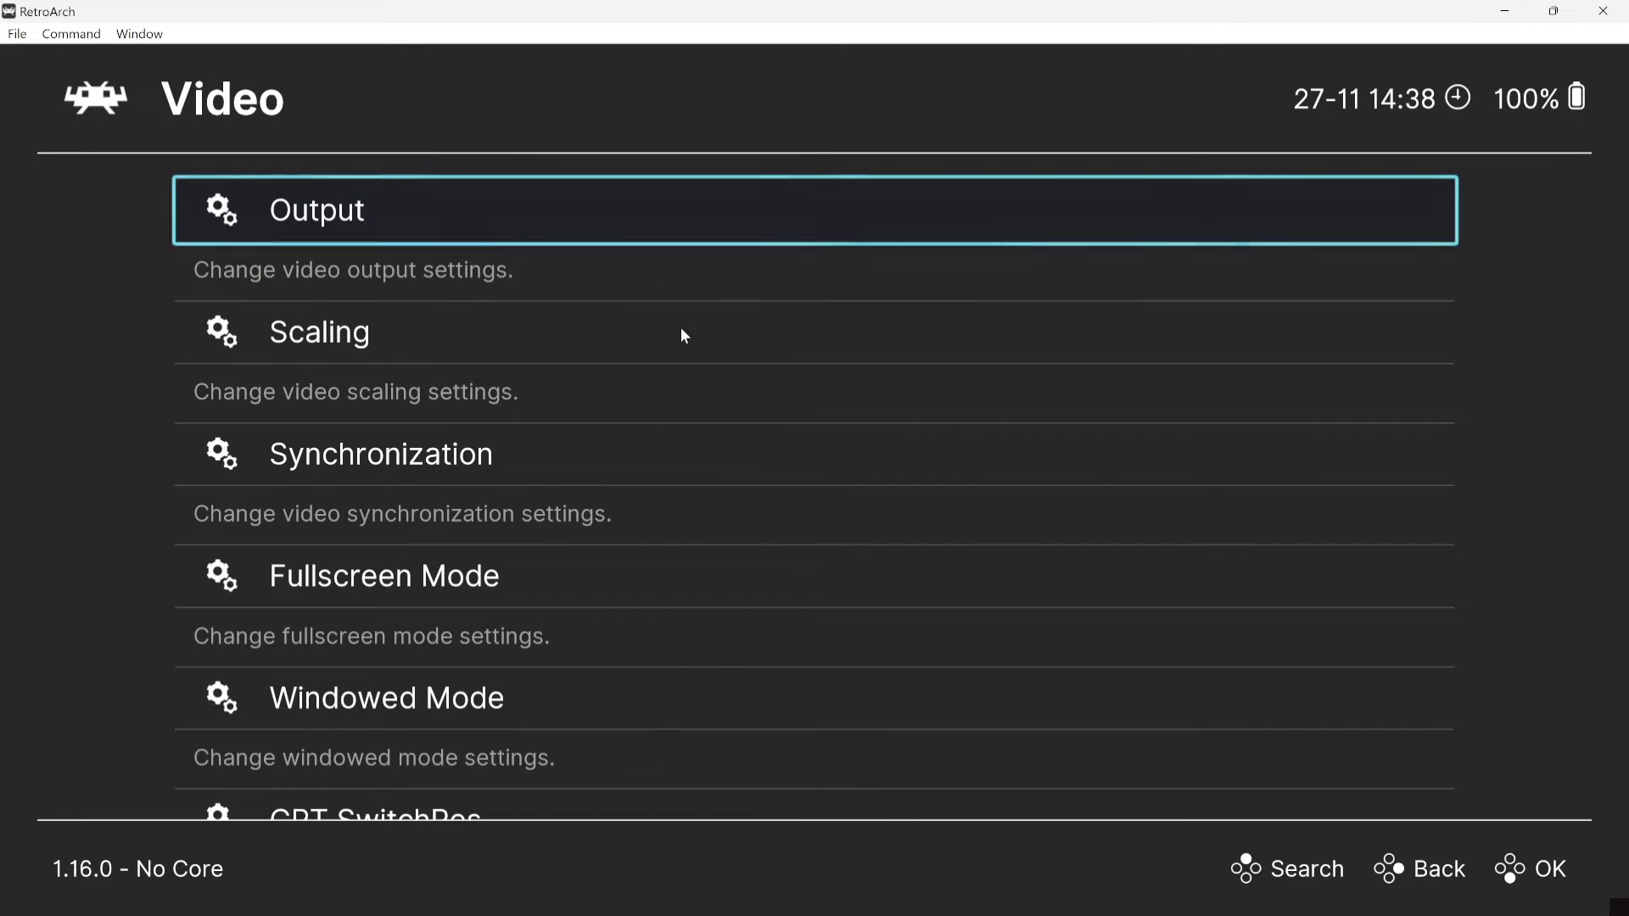
left_click(455, 580)
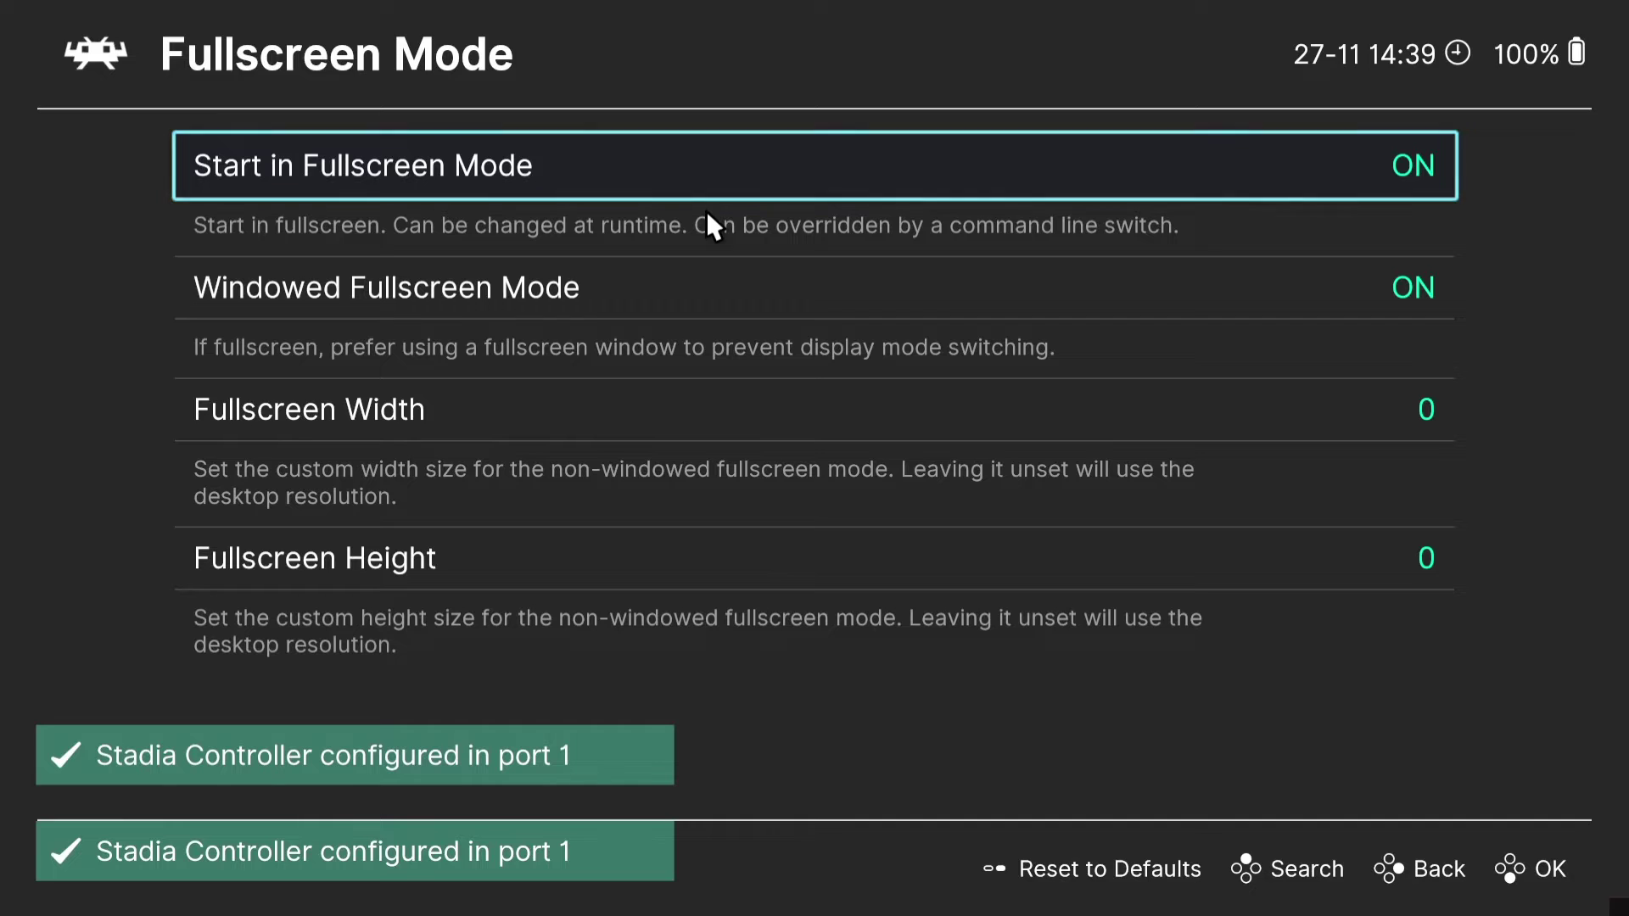
key("BackSpace")
key("BackSpace")
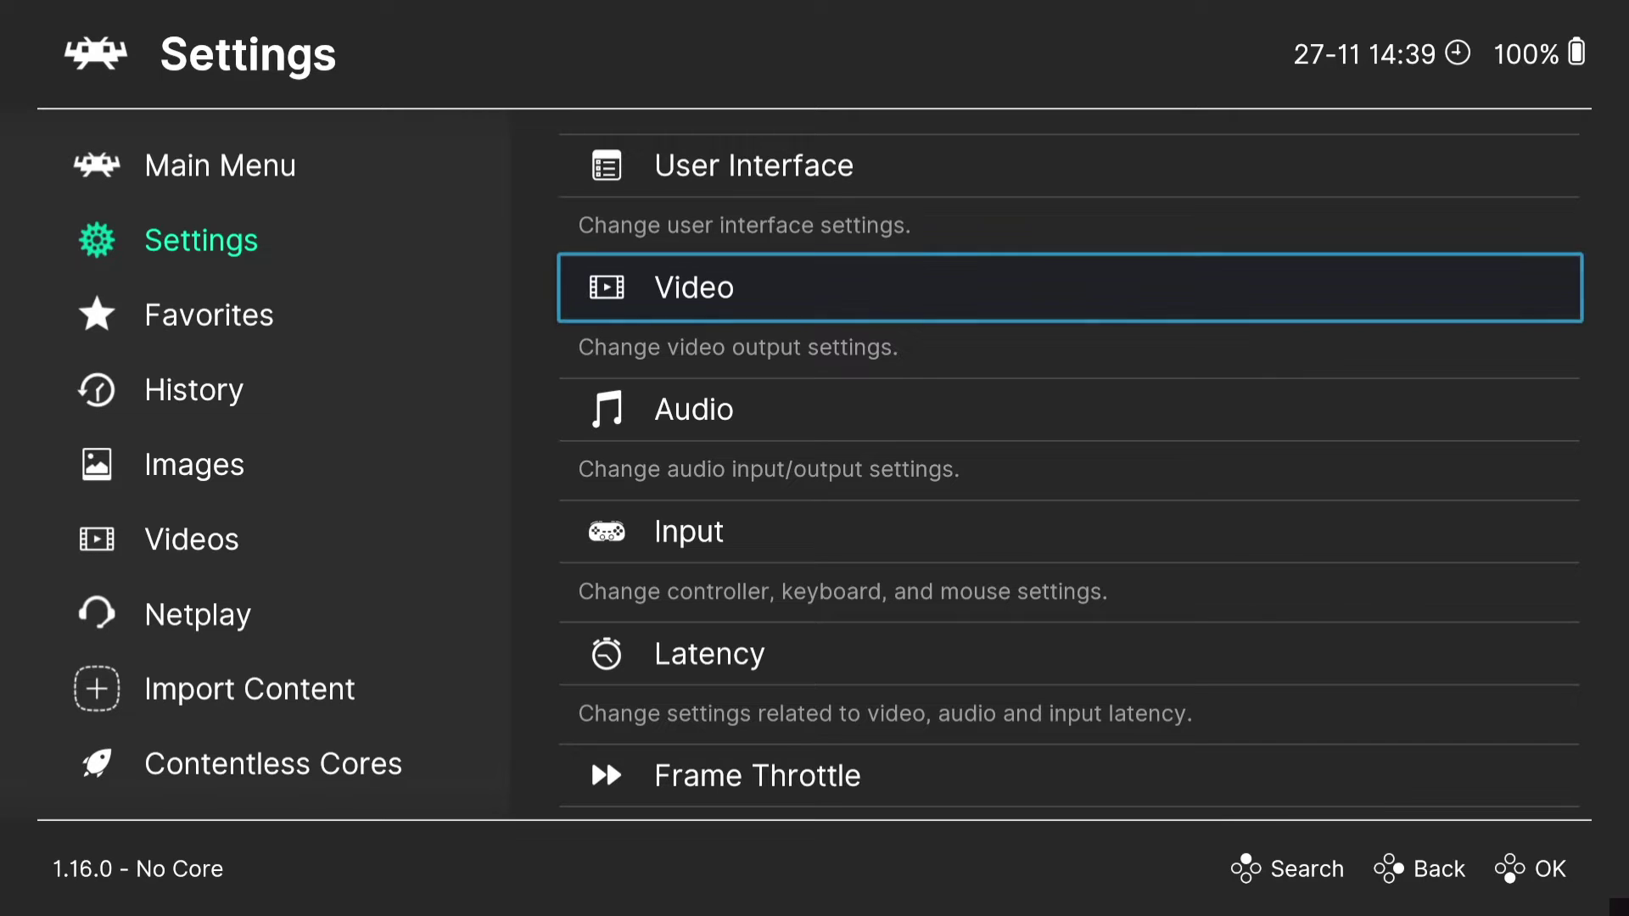
Download the Arcade (MAME 2003) and Arcade (MAME 2003-Plus) cores with the Core Downloader.
left_click(202, 142)
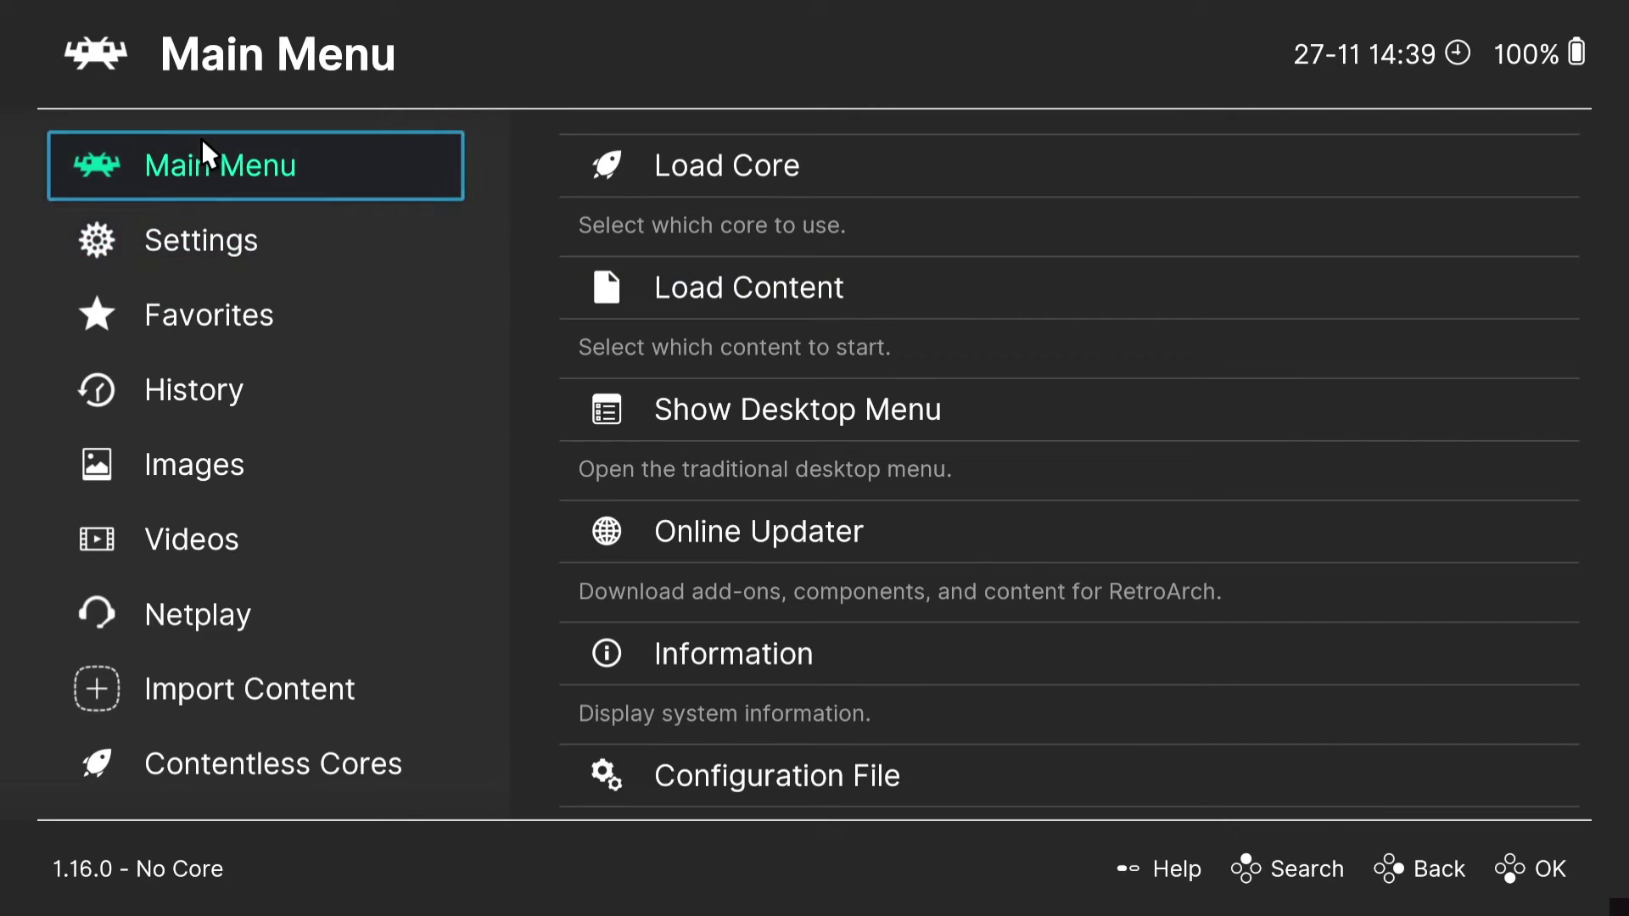
left_click(717, 193)
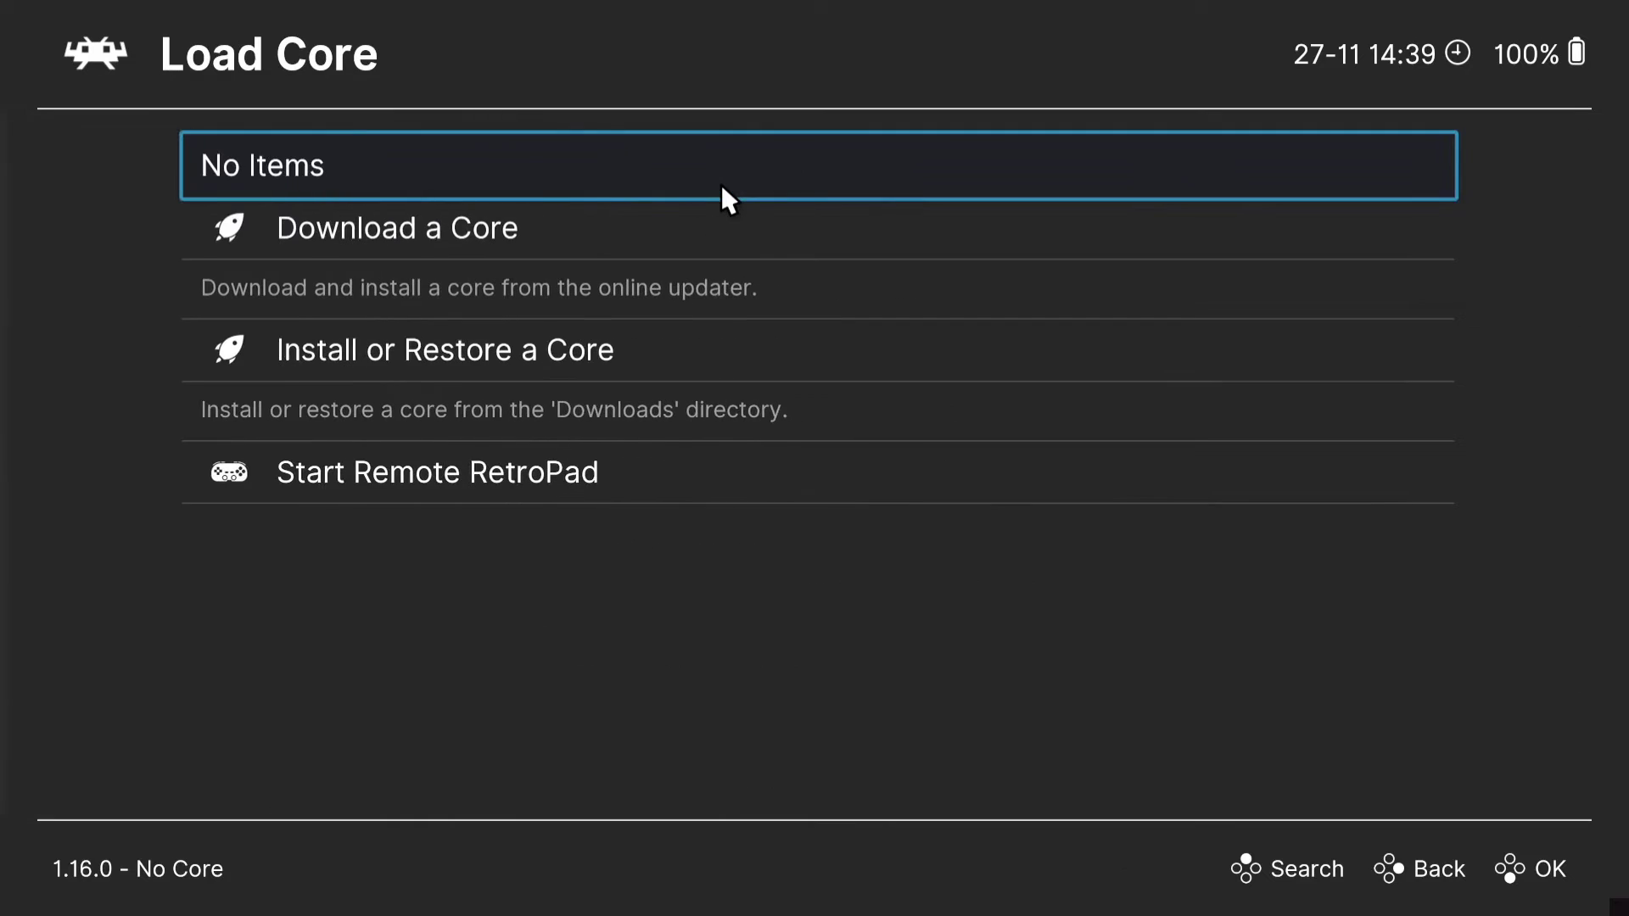
left_click(524, 219)
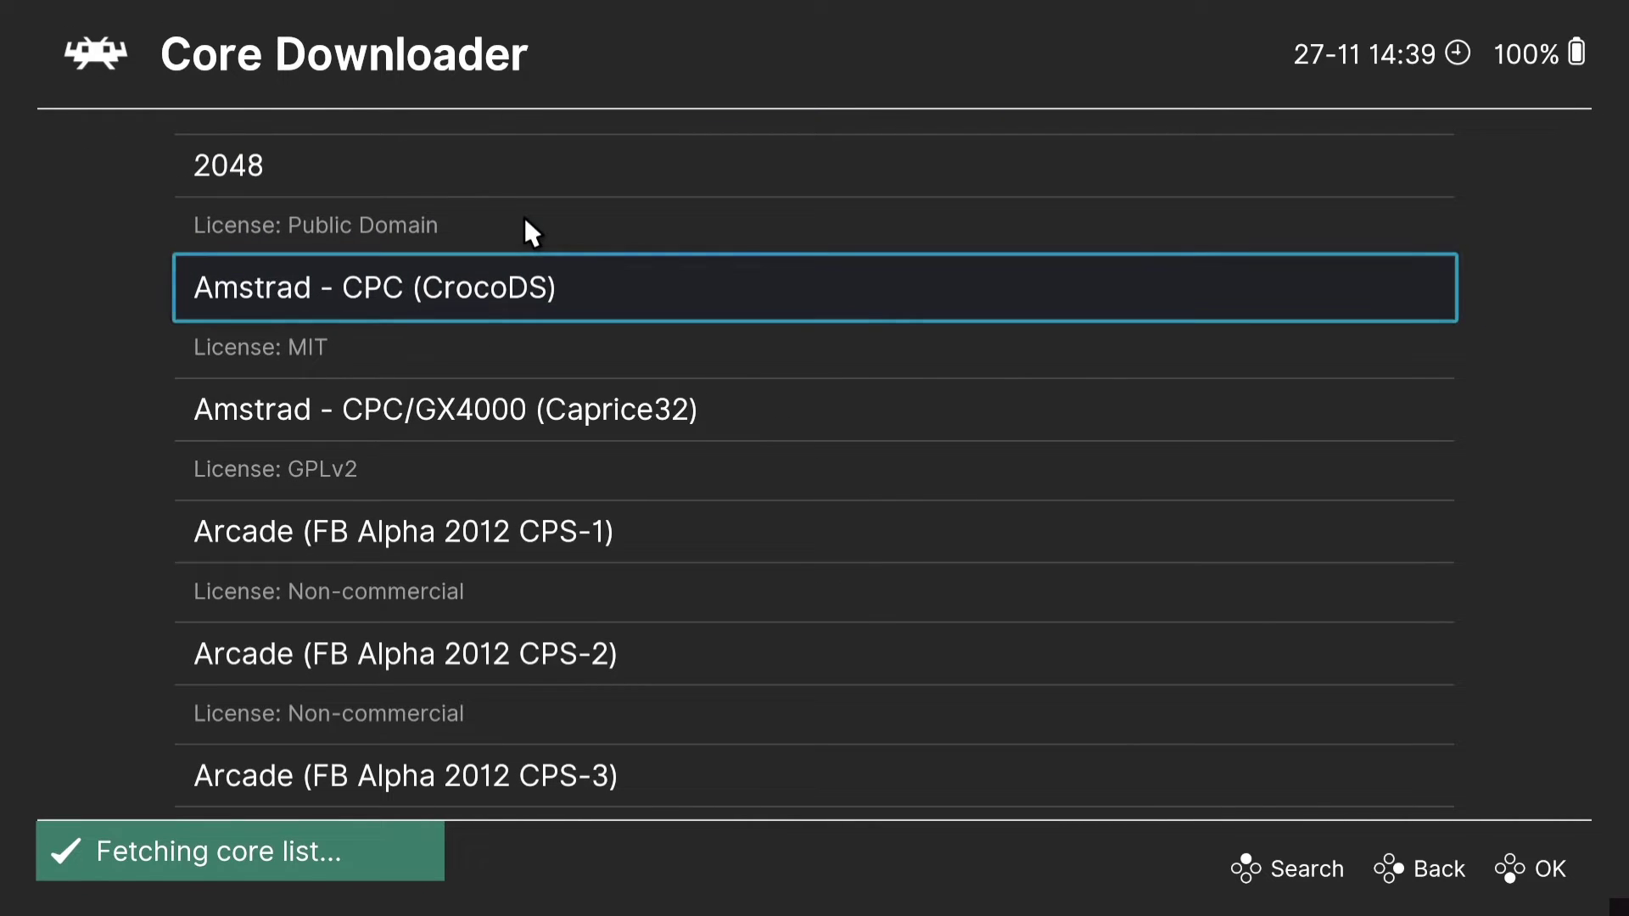
key("Down")
key("Down")
key("Down")
key("Down")
key("Down")
key("Down")
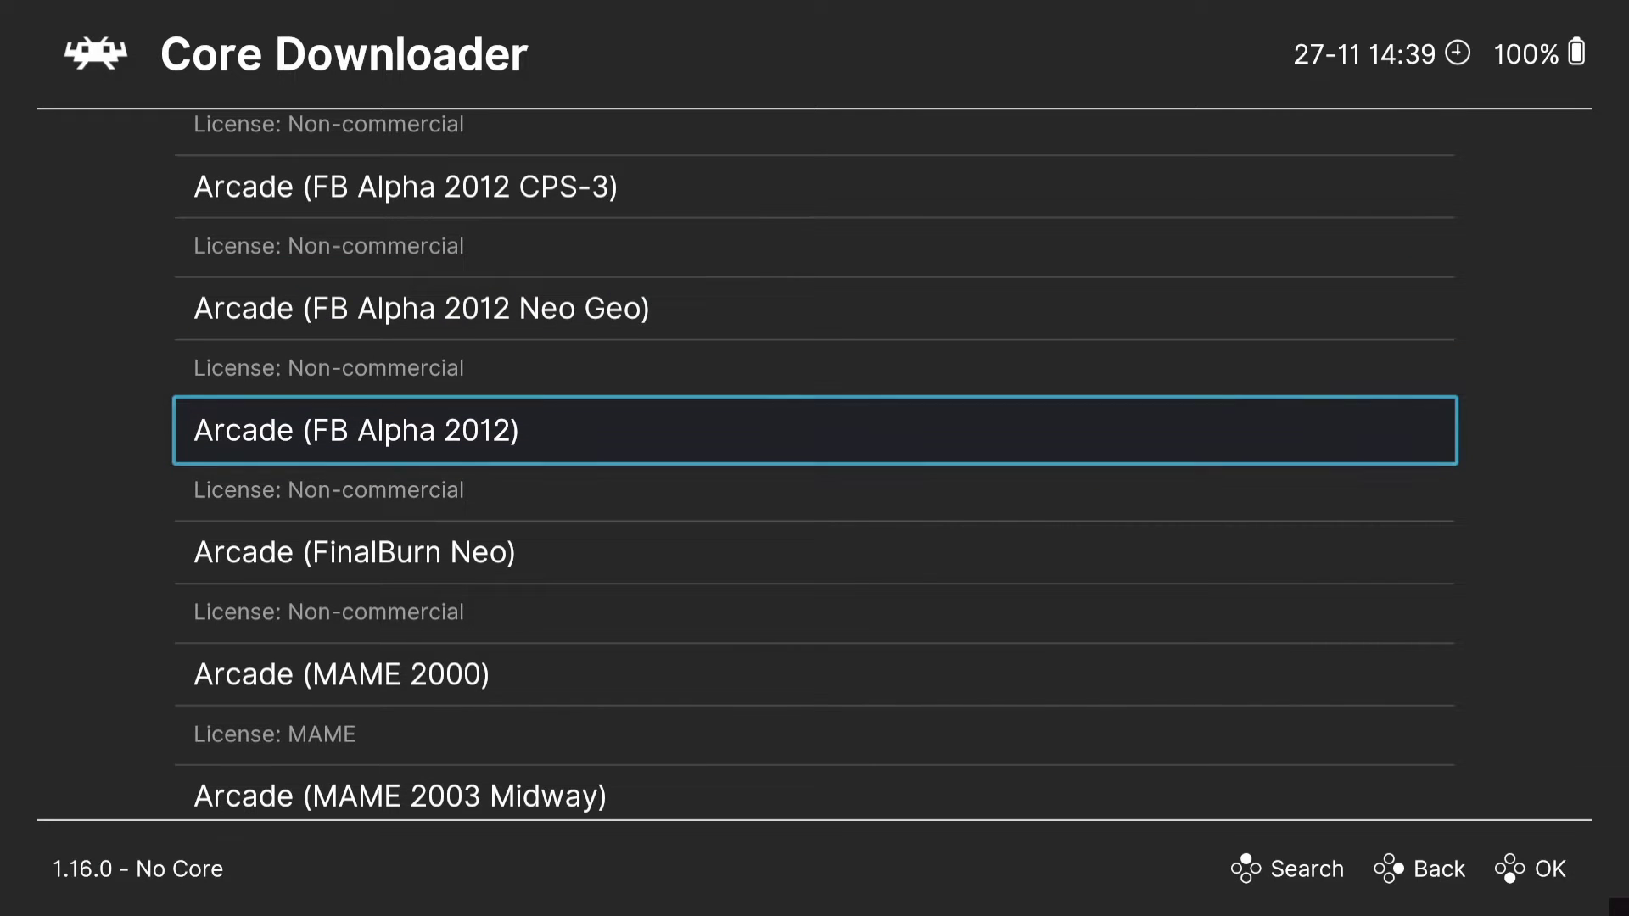
key("Down")
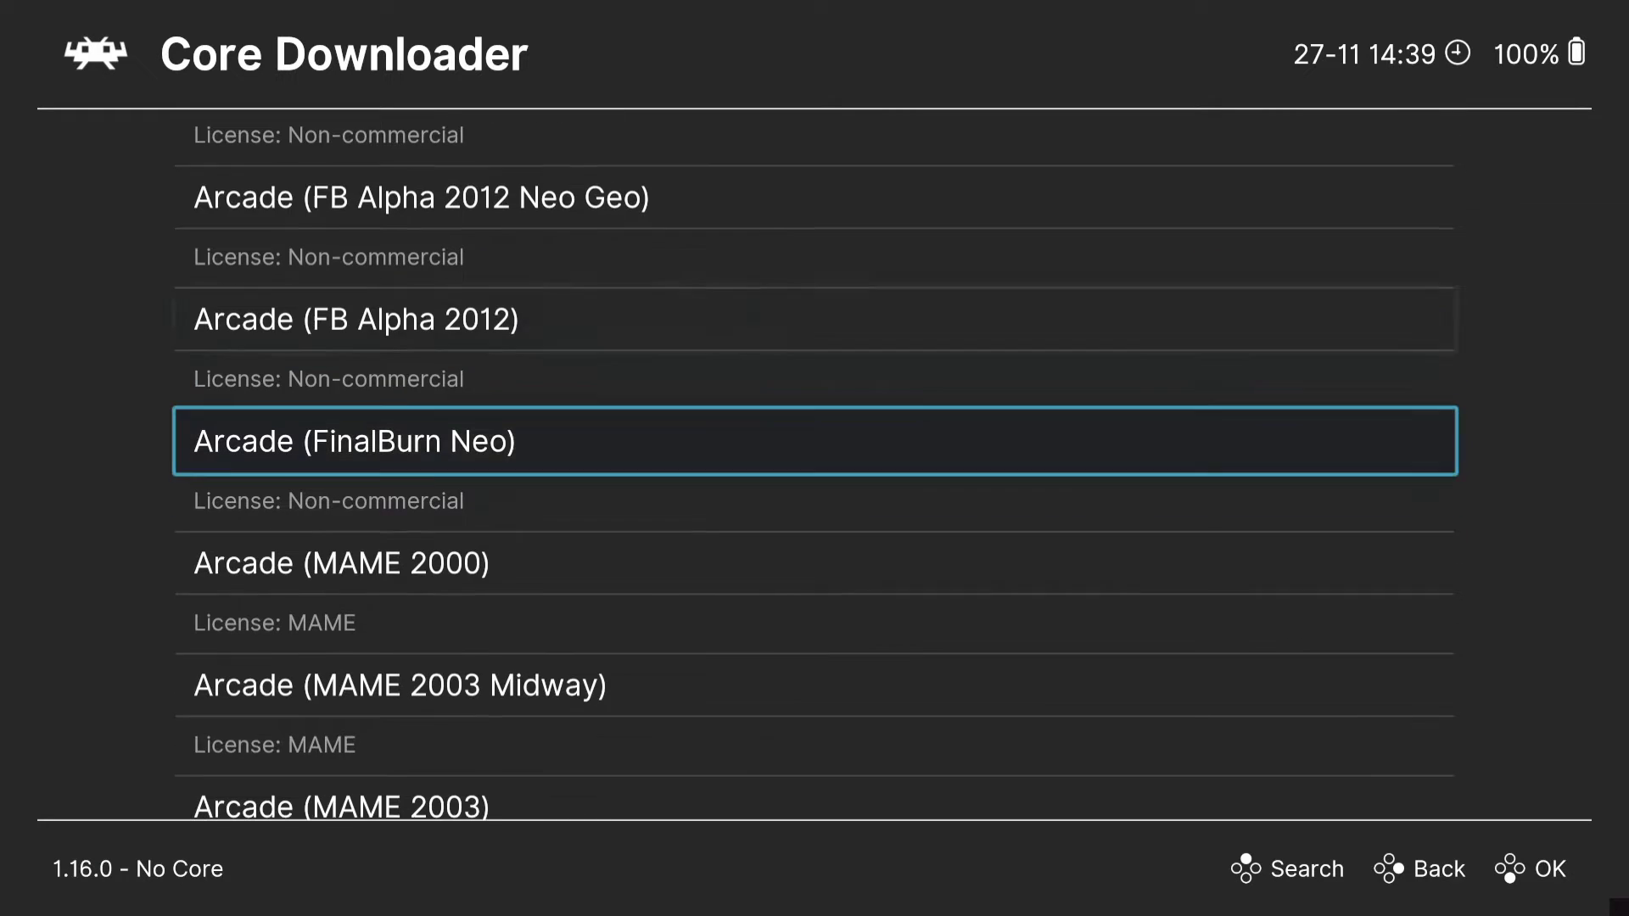
key("Down")
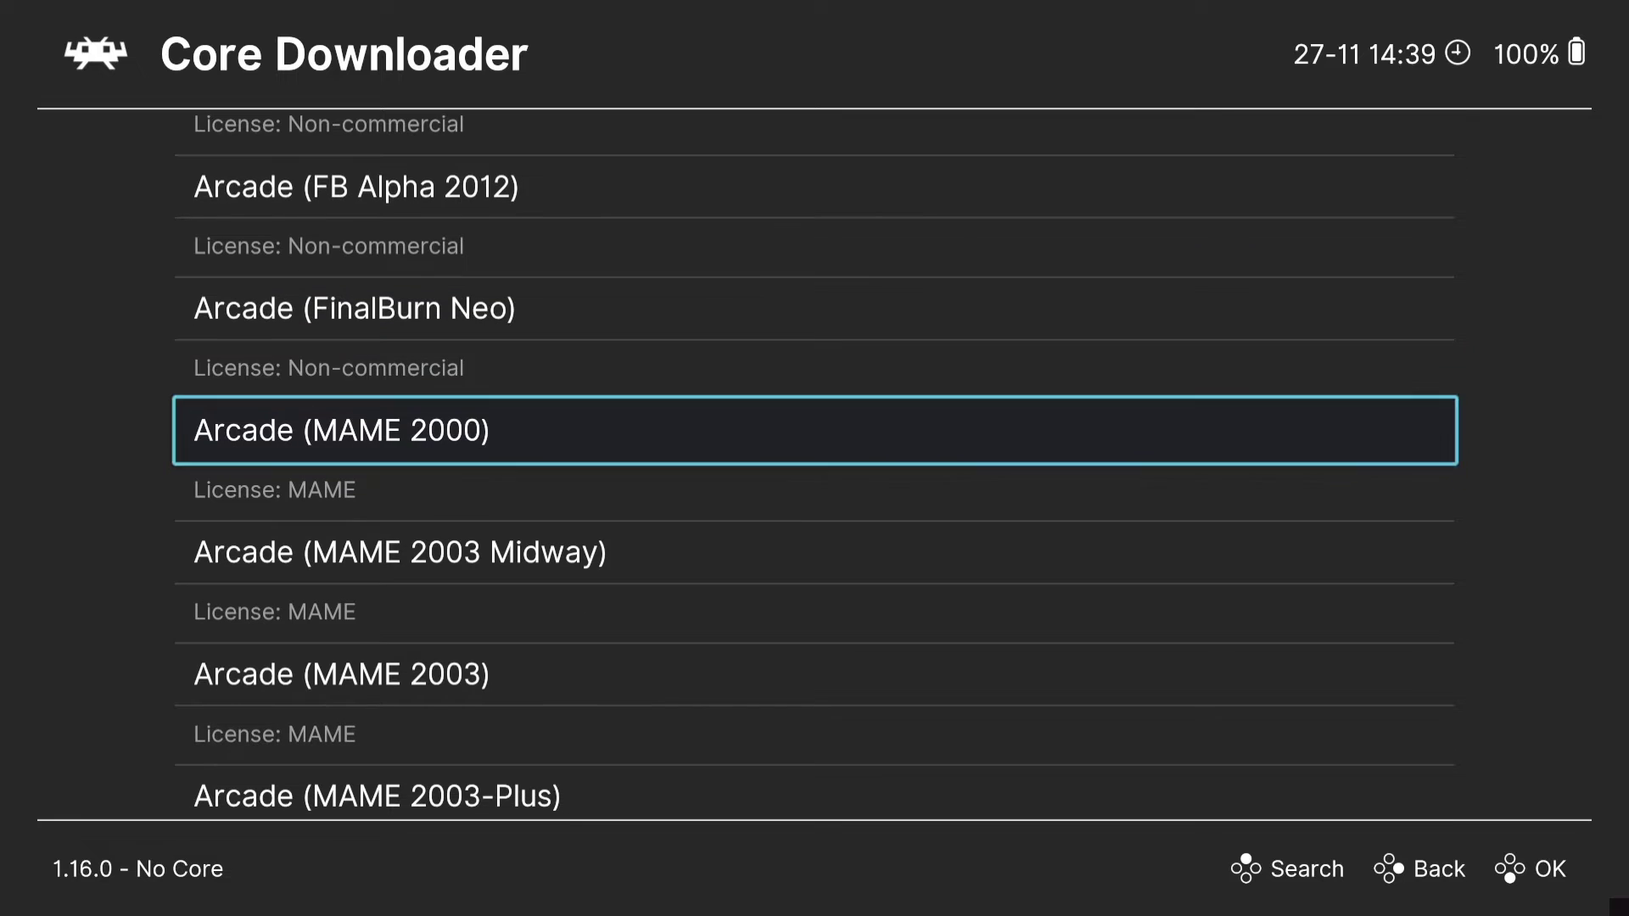
key("Down")
key("Down")
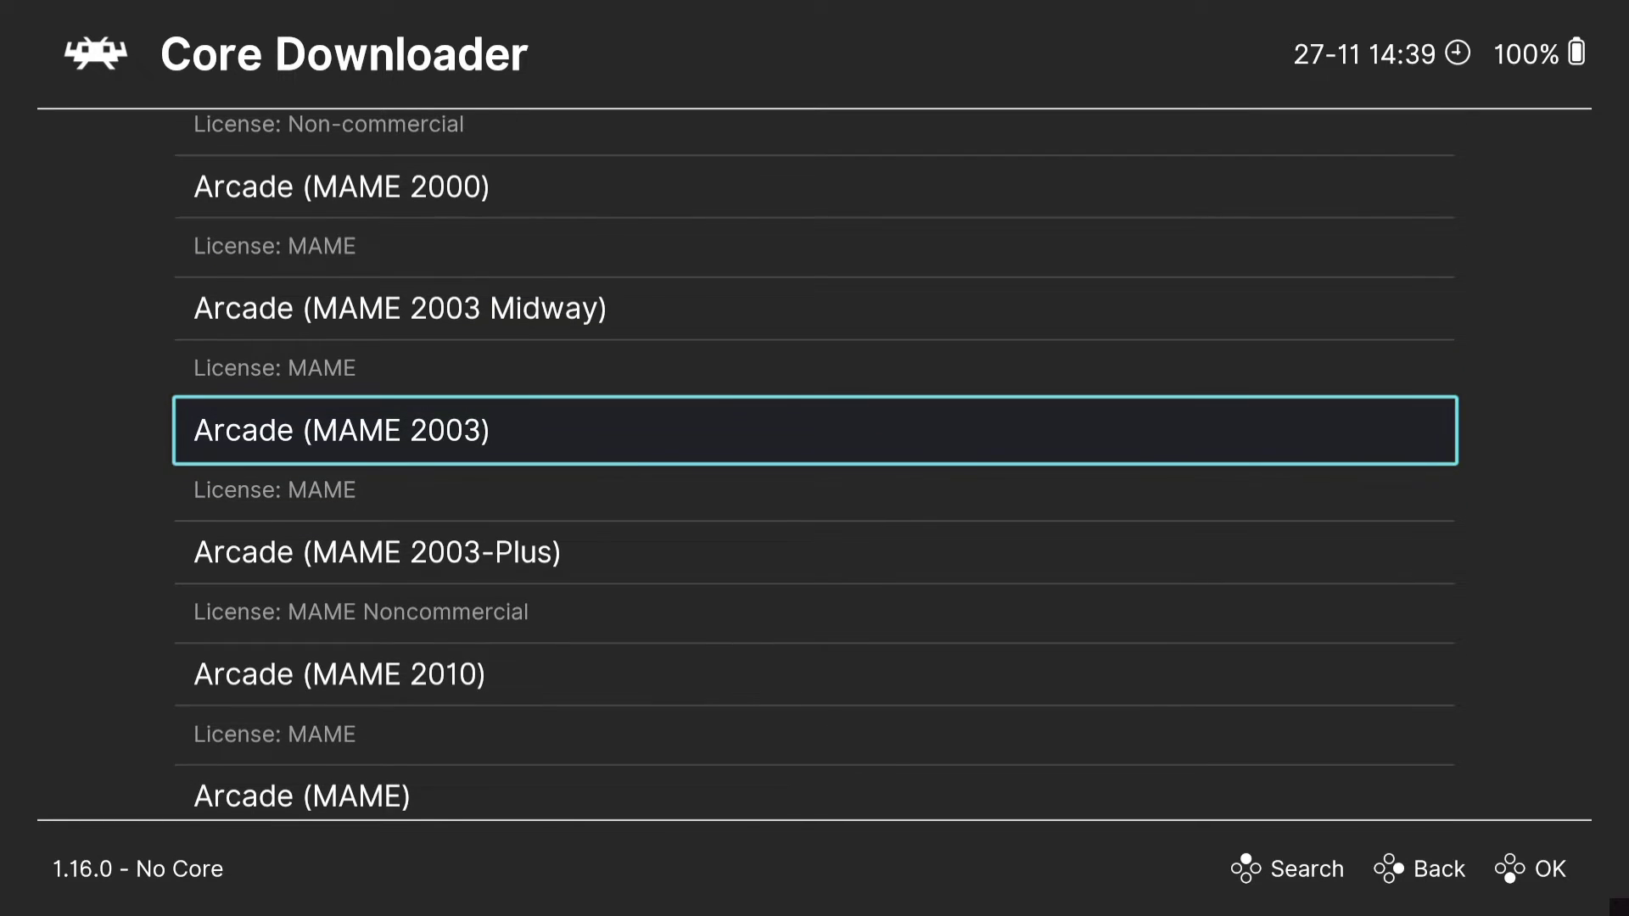
key("Down")
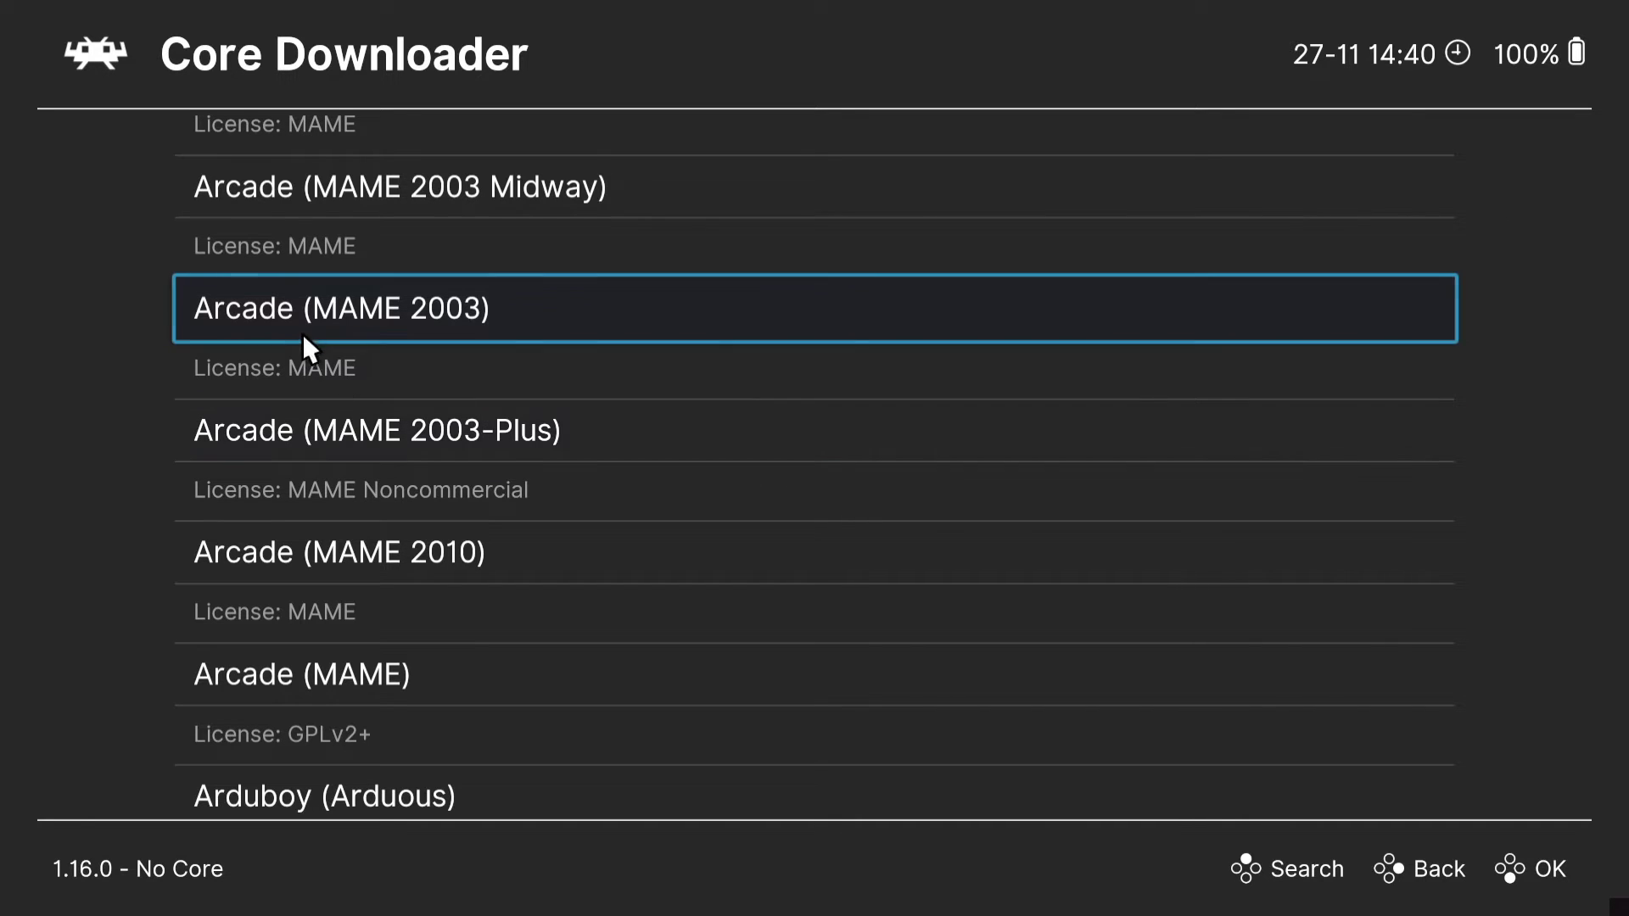
left_click(323, 314)
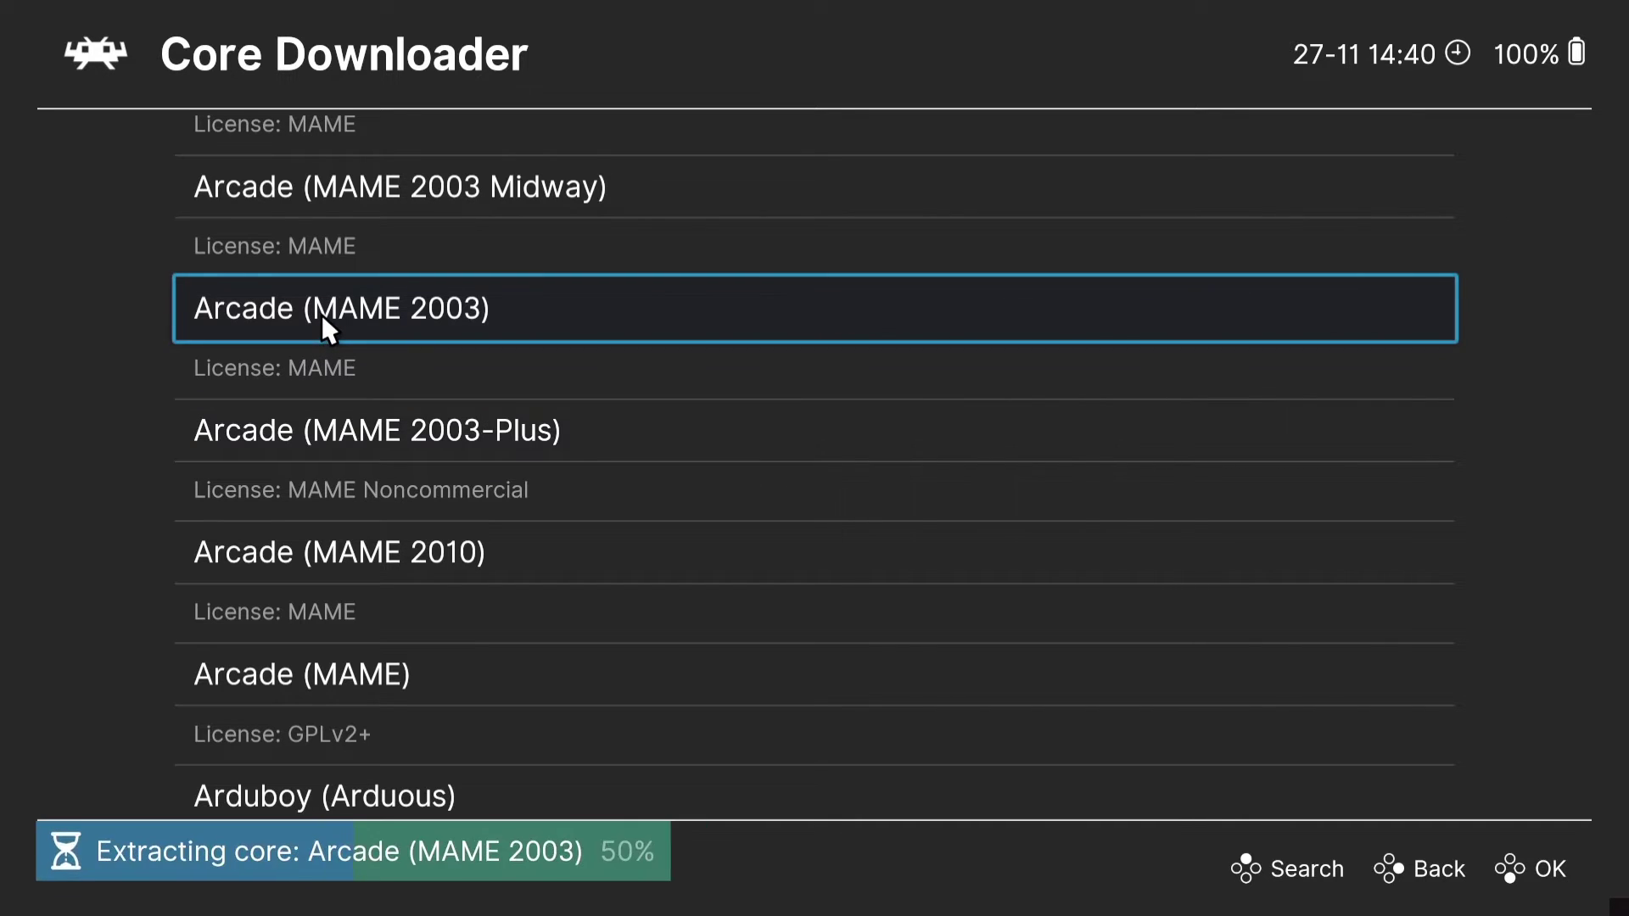
left_click(410, 410)
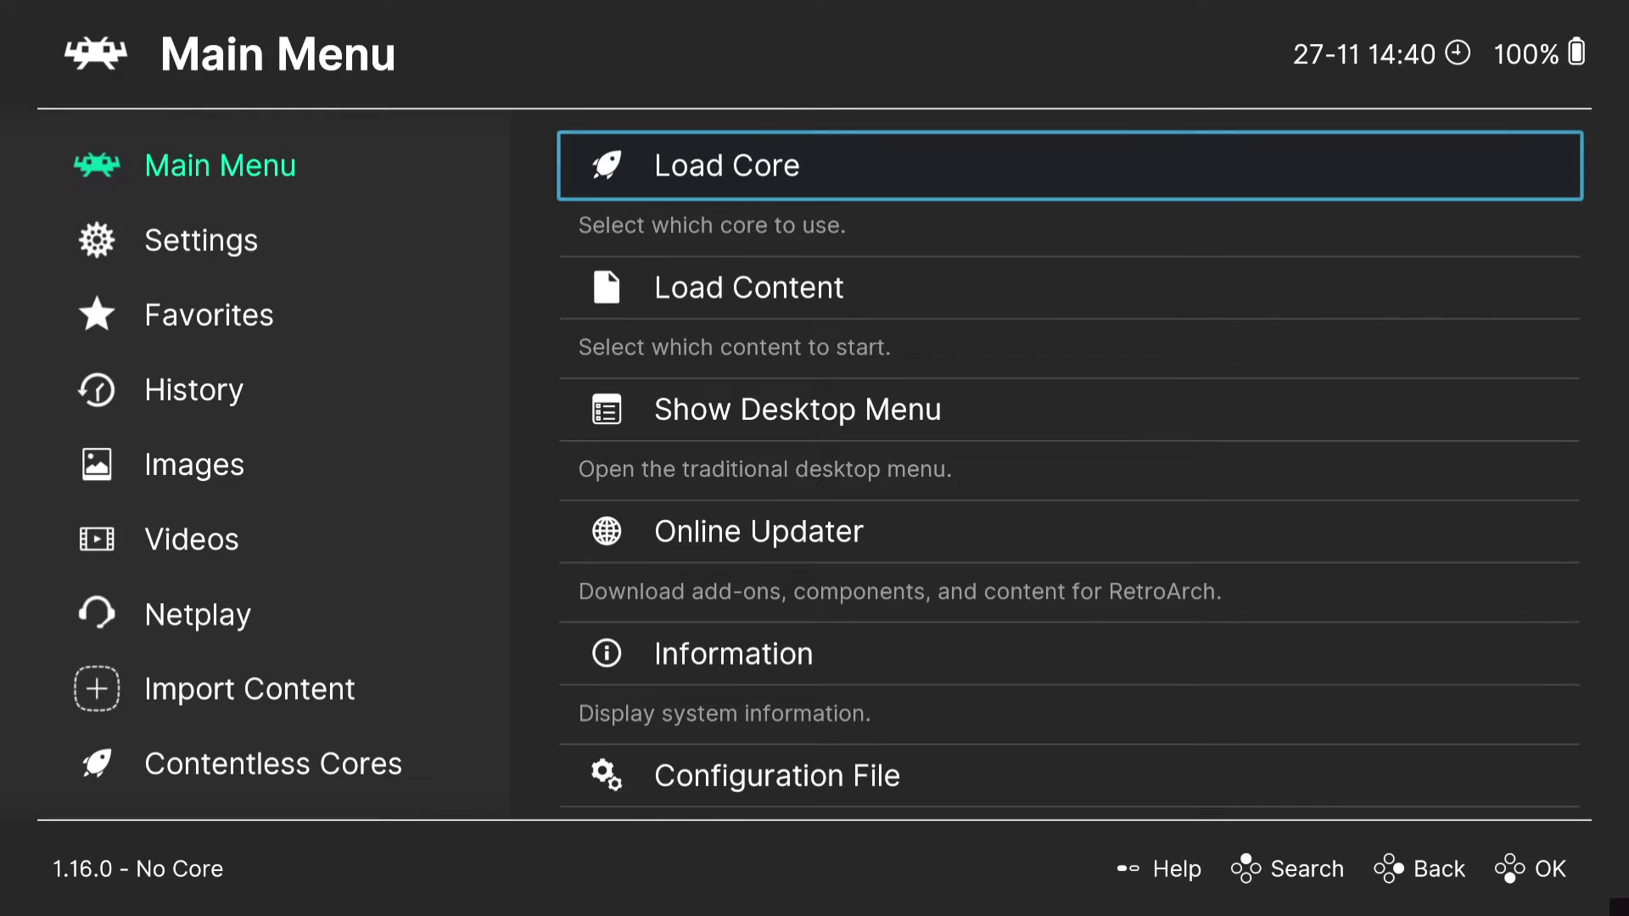
Save the current RetroArch configuration, overwriting the existing configuration file.
key("Down")
key("Down")
key("Down")
key("Down")
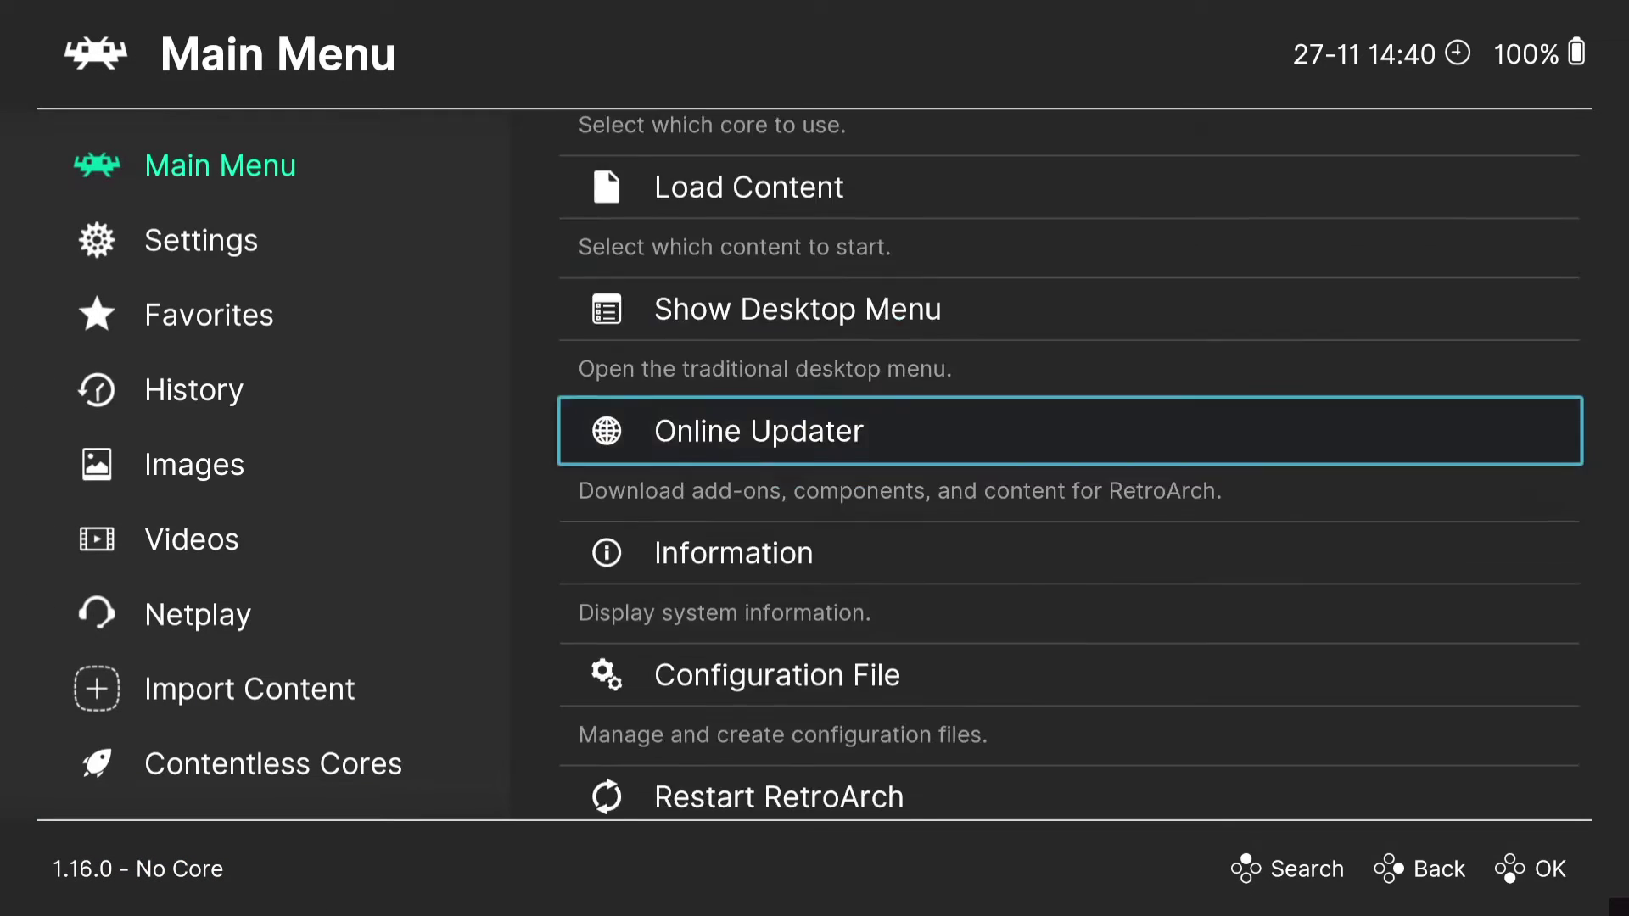
key("Down")
key("Return")
key("Down")
key("Return")
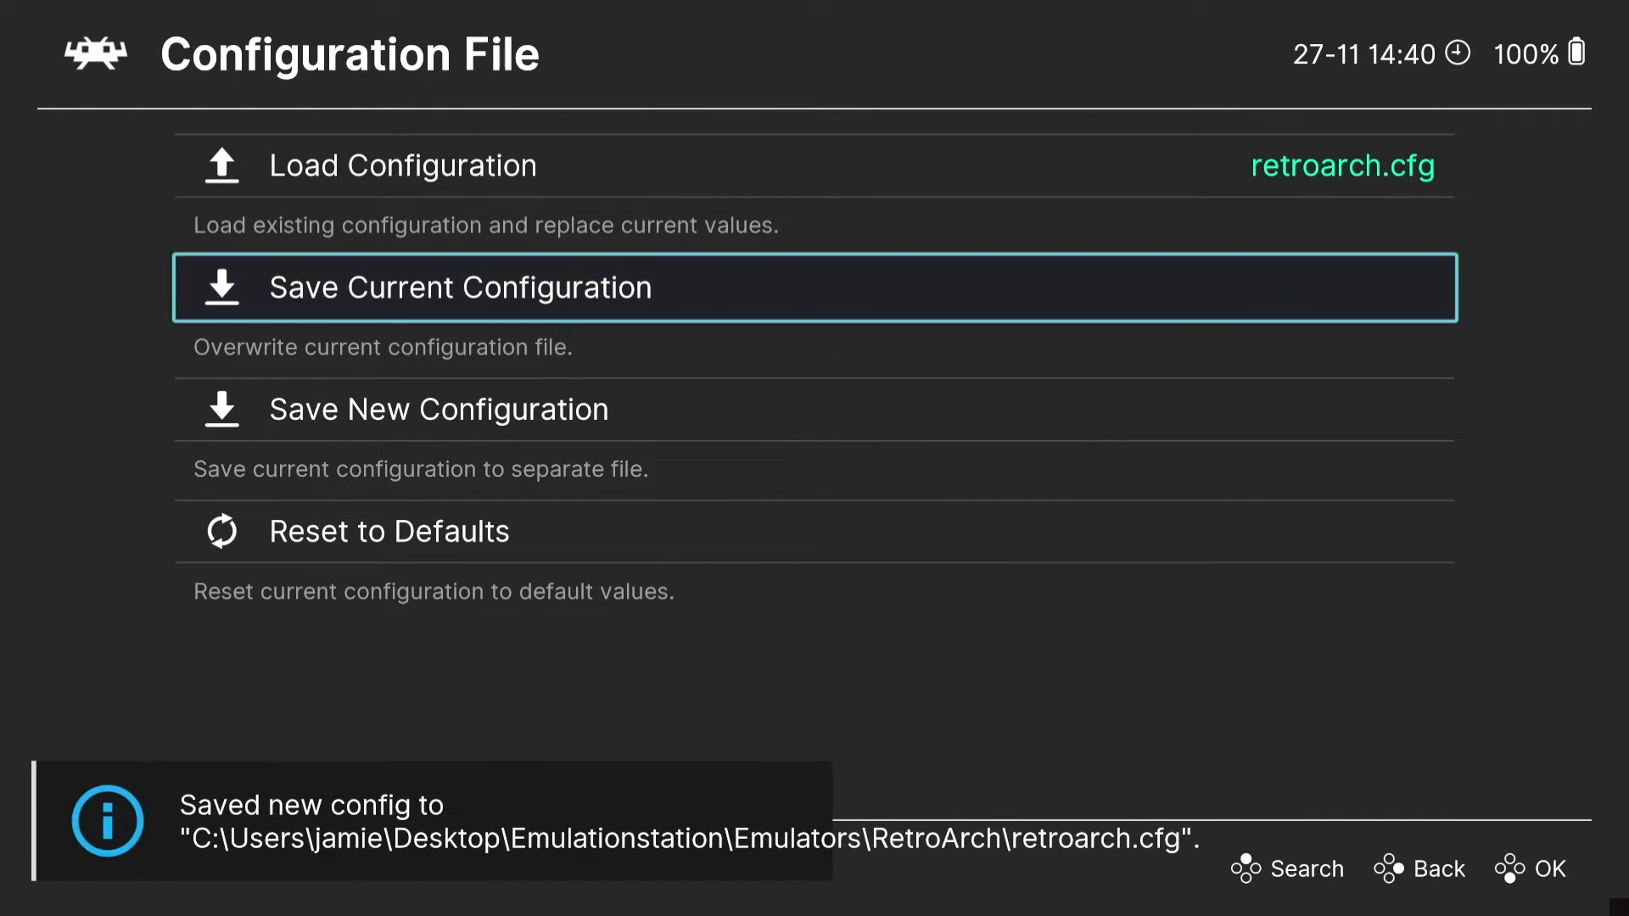
Return to RetroArch's Main Menu and quit the program.
key("BackSpace")
key("Down")
key("Down")
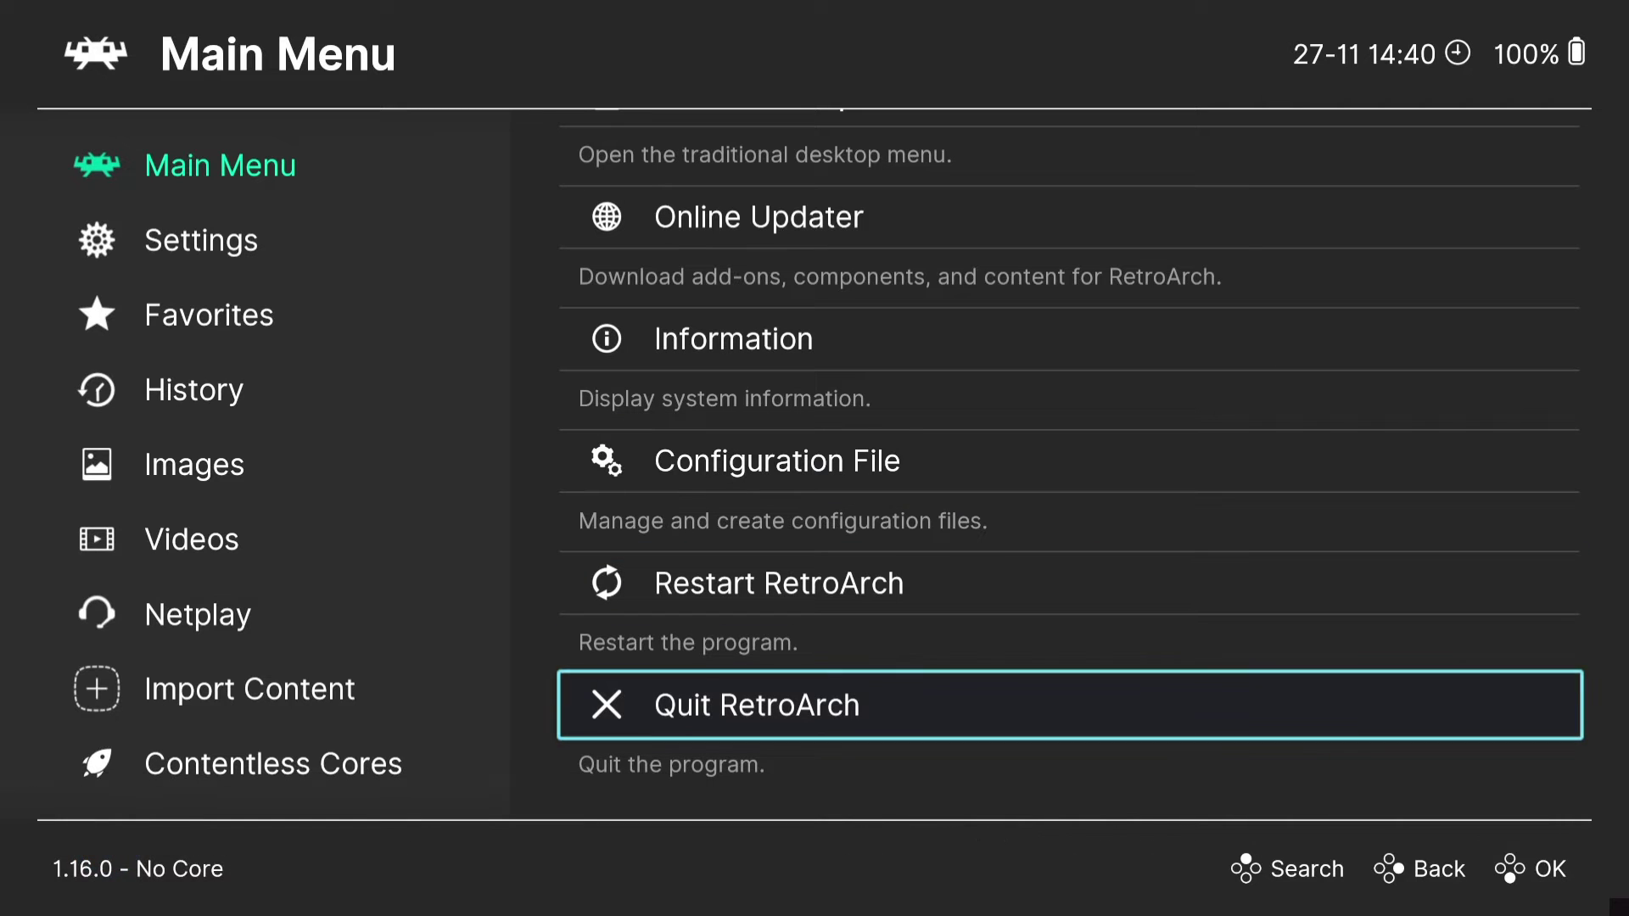
key("Return")
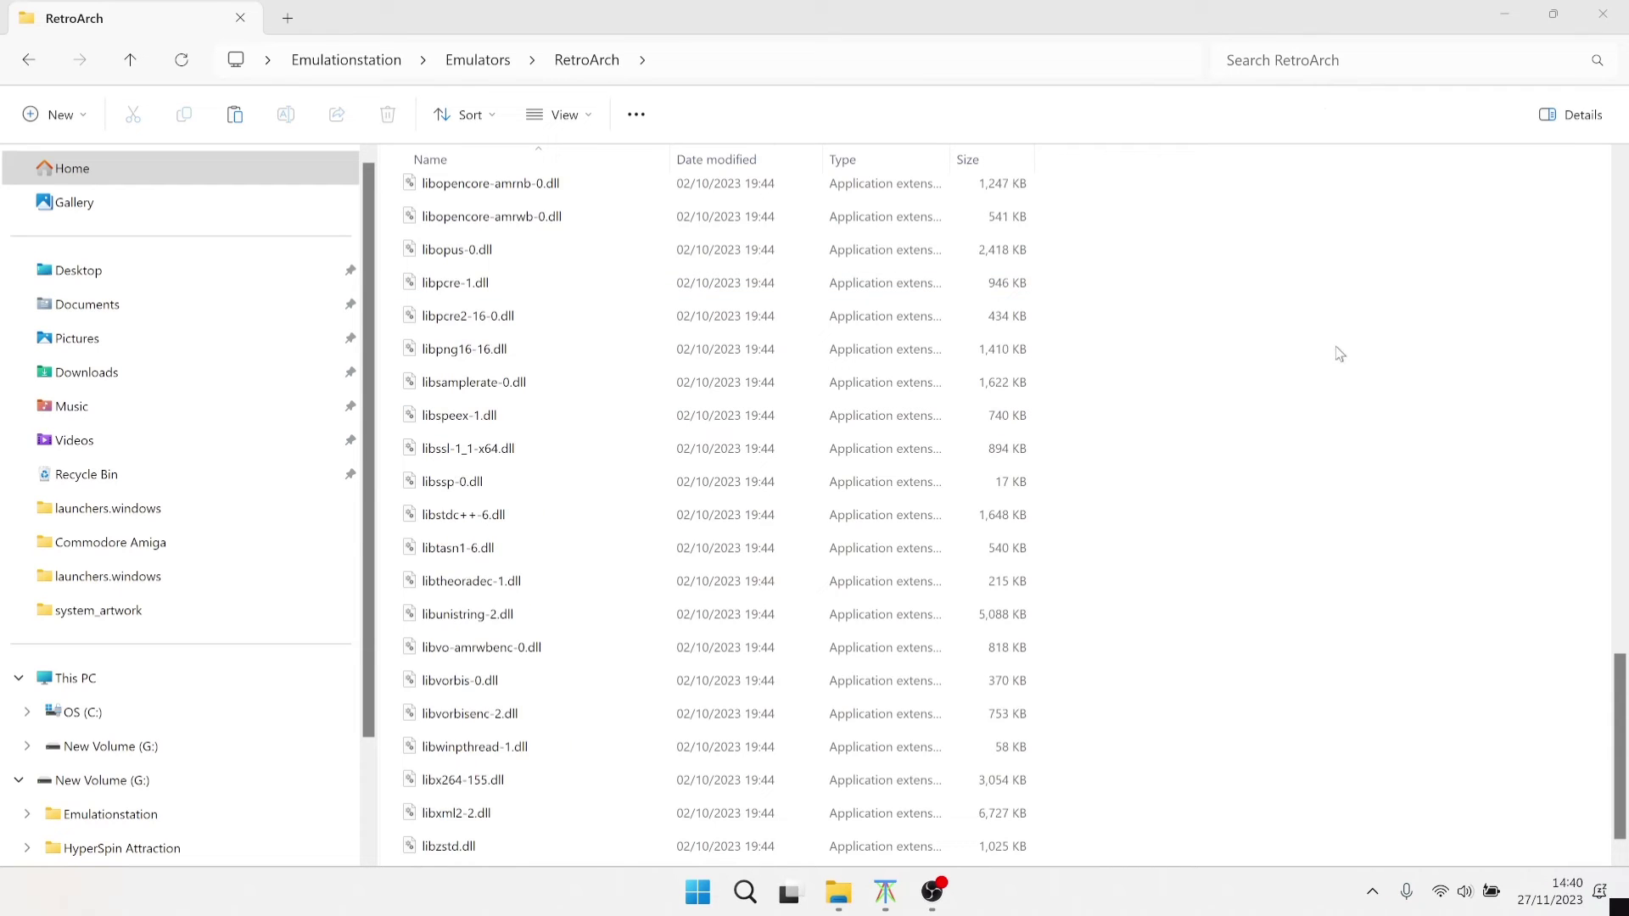
Check the downloaded core files in RetroArch's cores folder and go back to the Emulationstation folder.
scroll(1625, 514, "up", 2)
scroll(1626, 514, "up", 15)
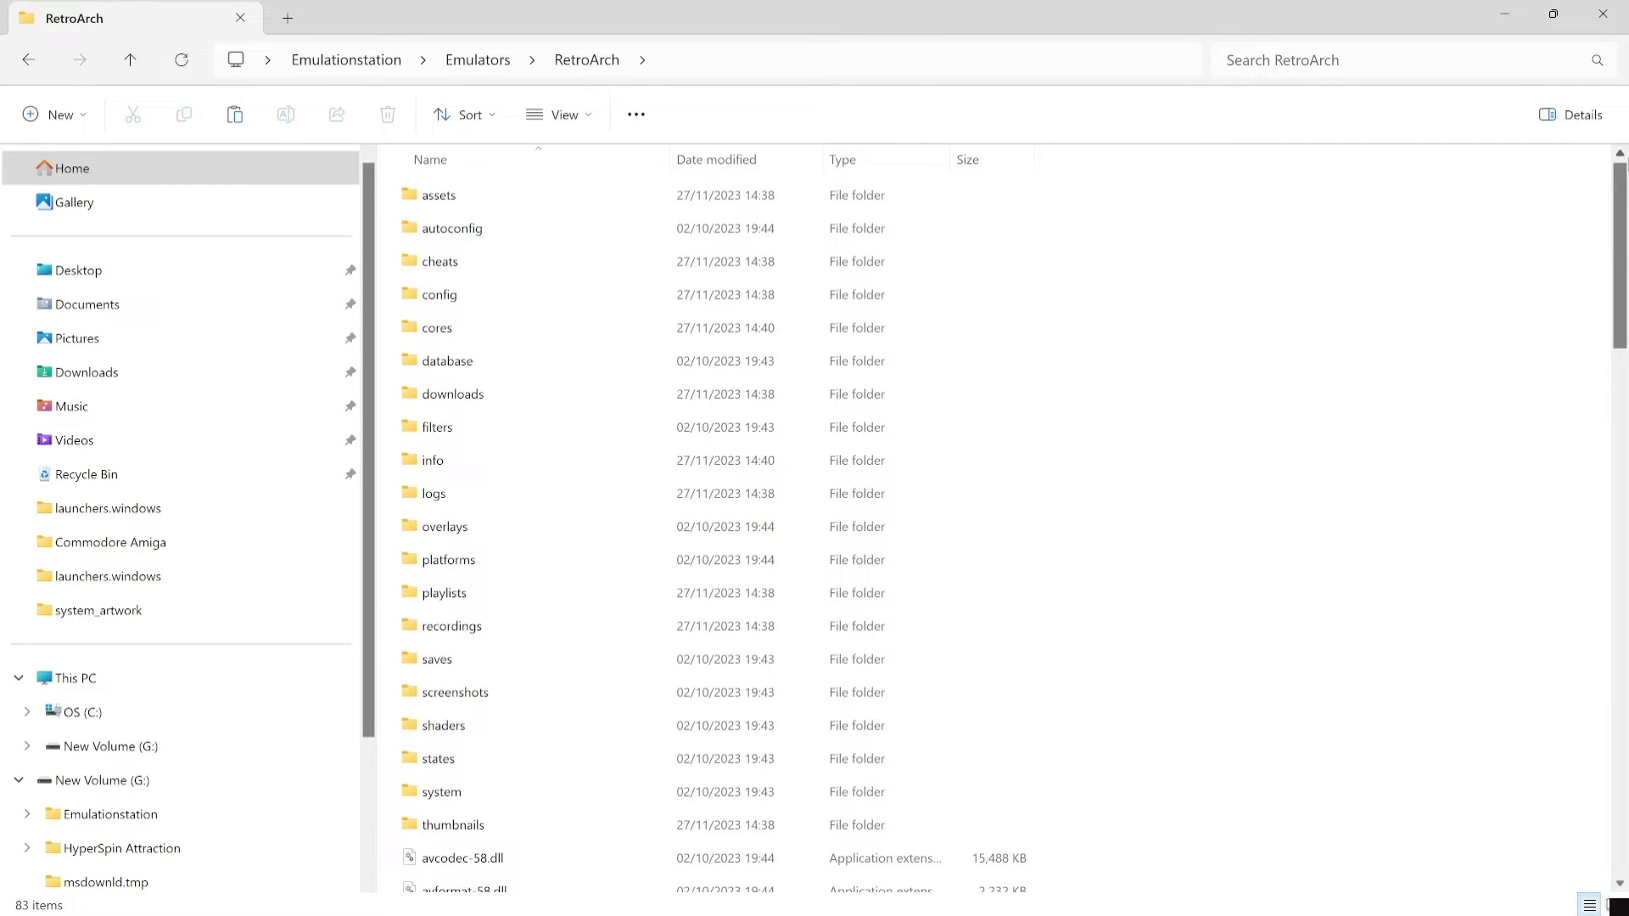
double_click(647, 328)
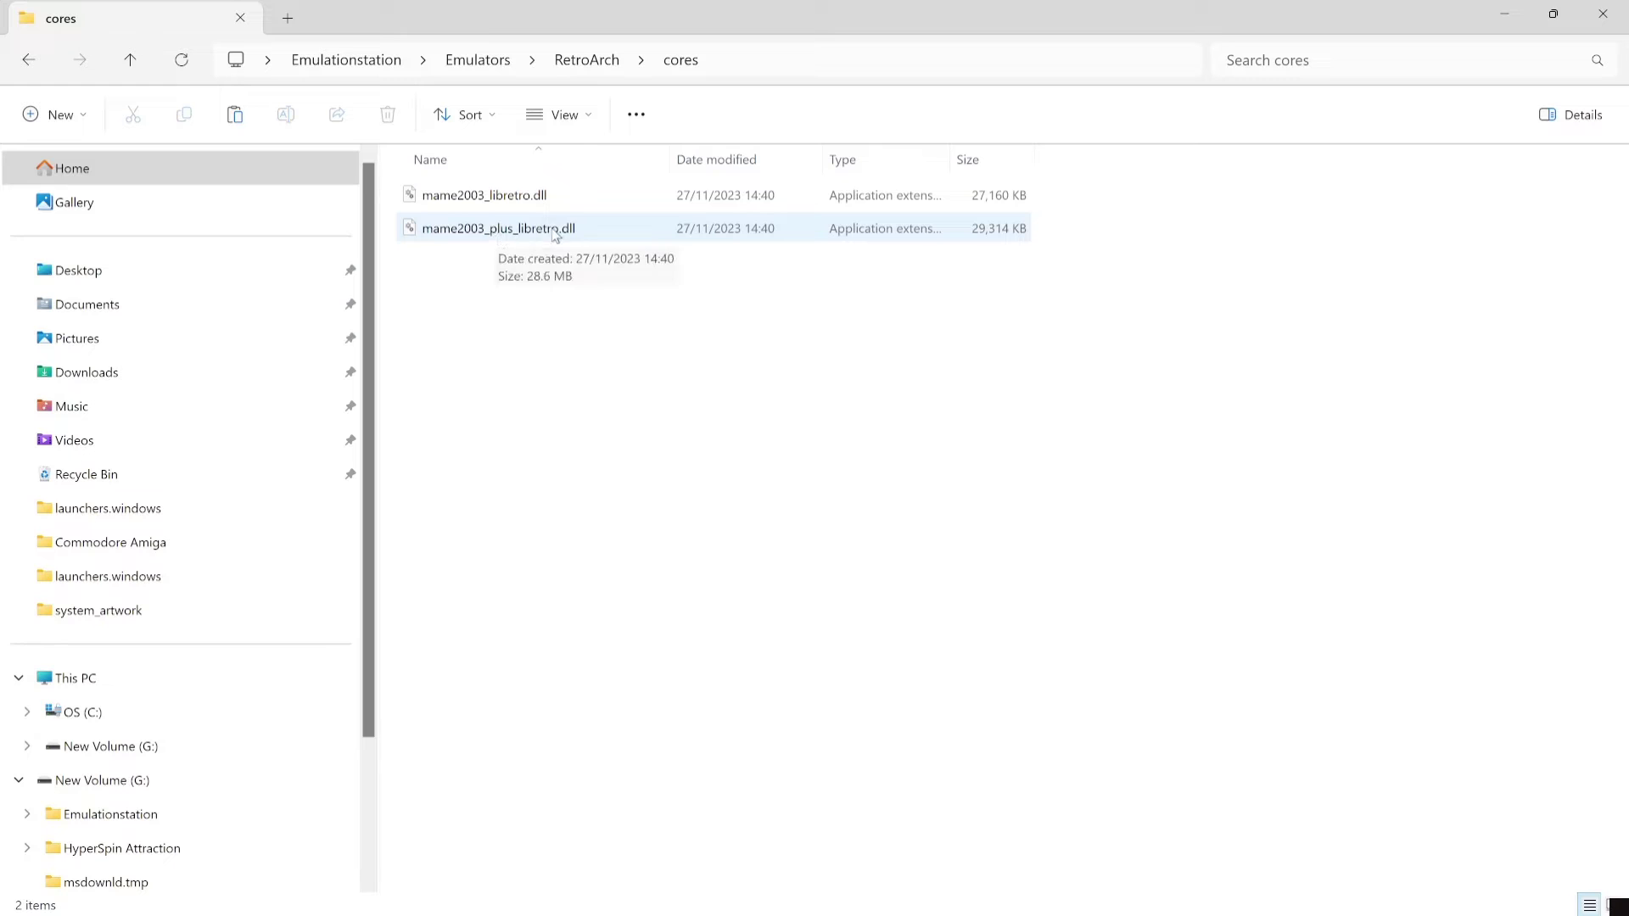
left_click(34, 59)
left_click(36, 60)
left_click(34, 60)
left_click(34, 60)
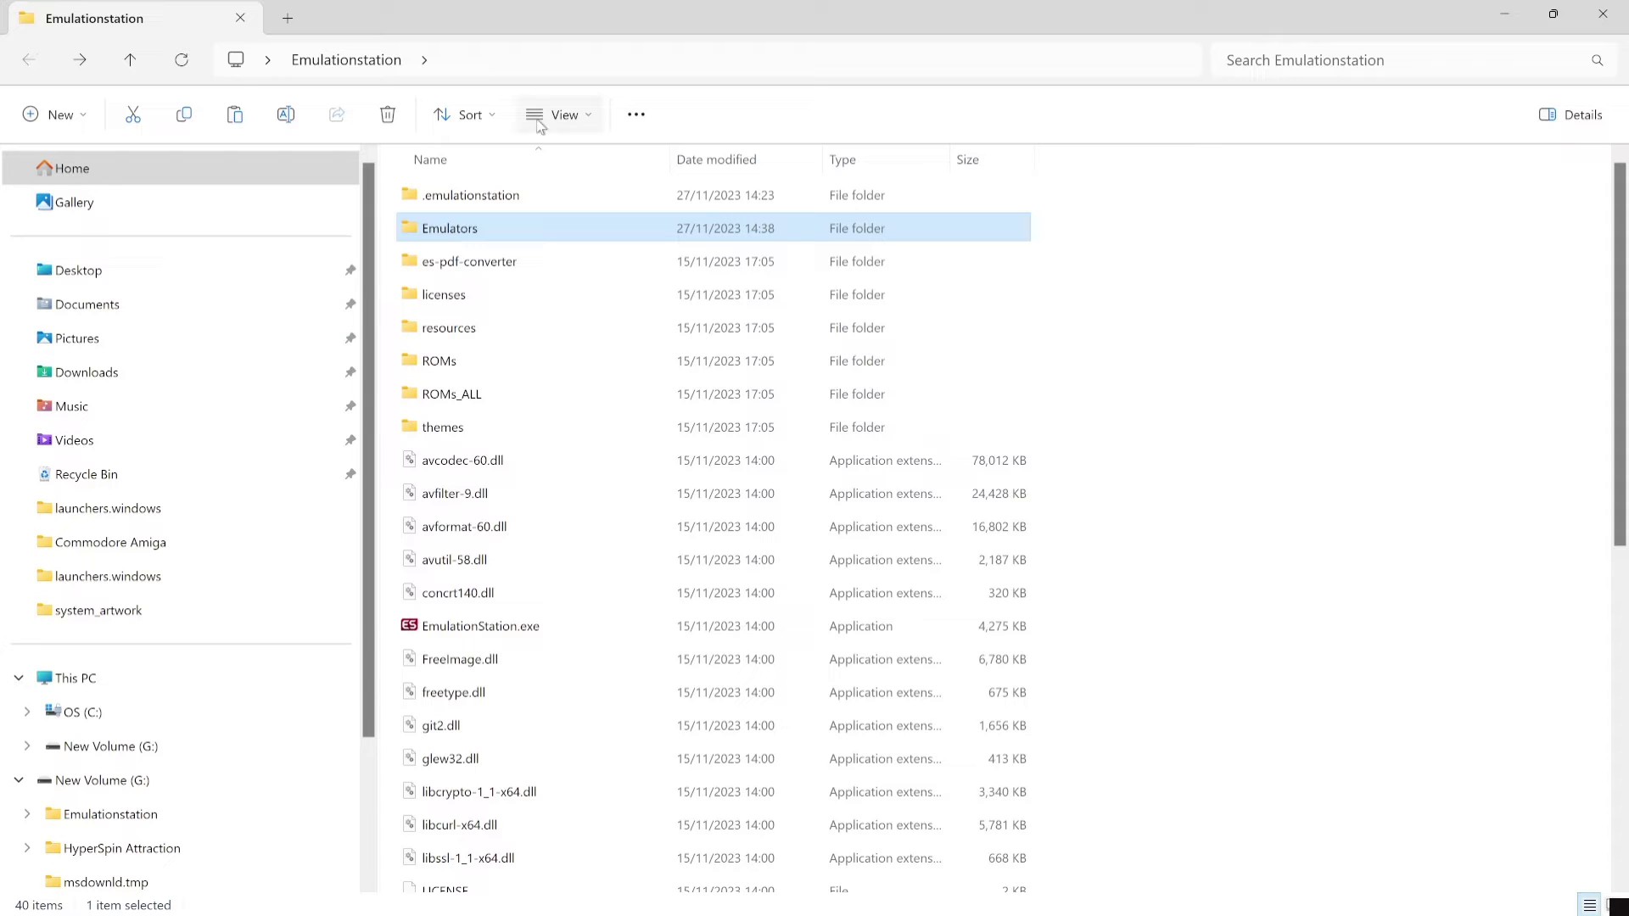
Check the contents of the mame folder inside ROMs and return to the Emulationstation folder.
double_click(442, 363)
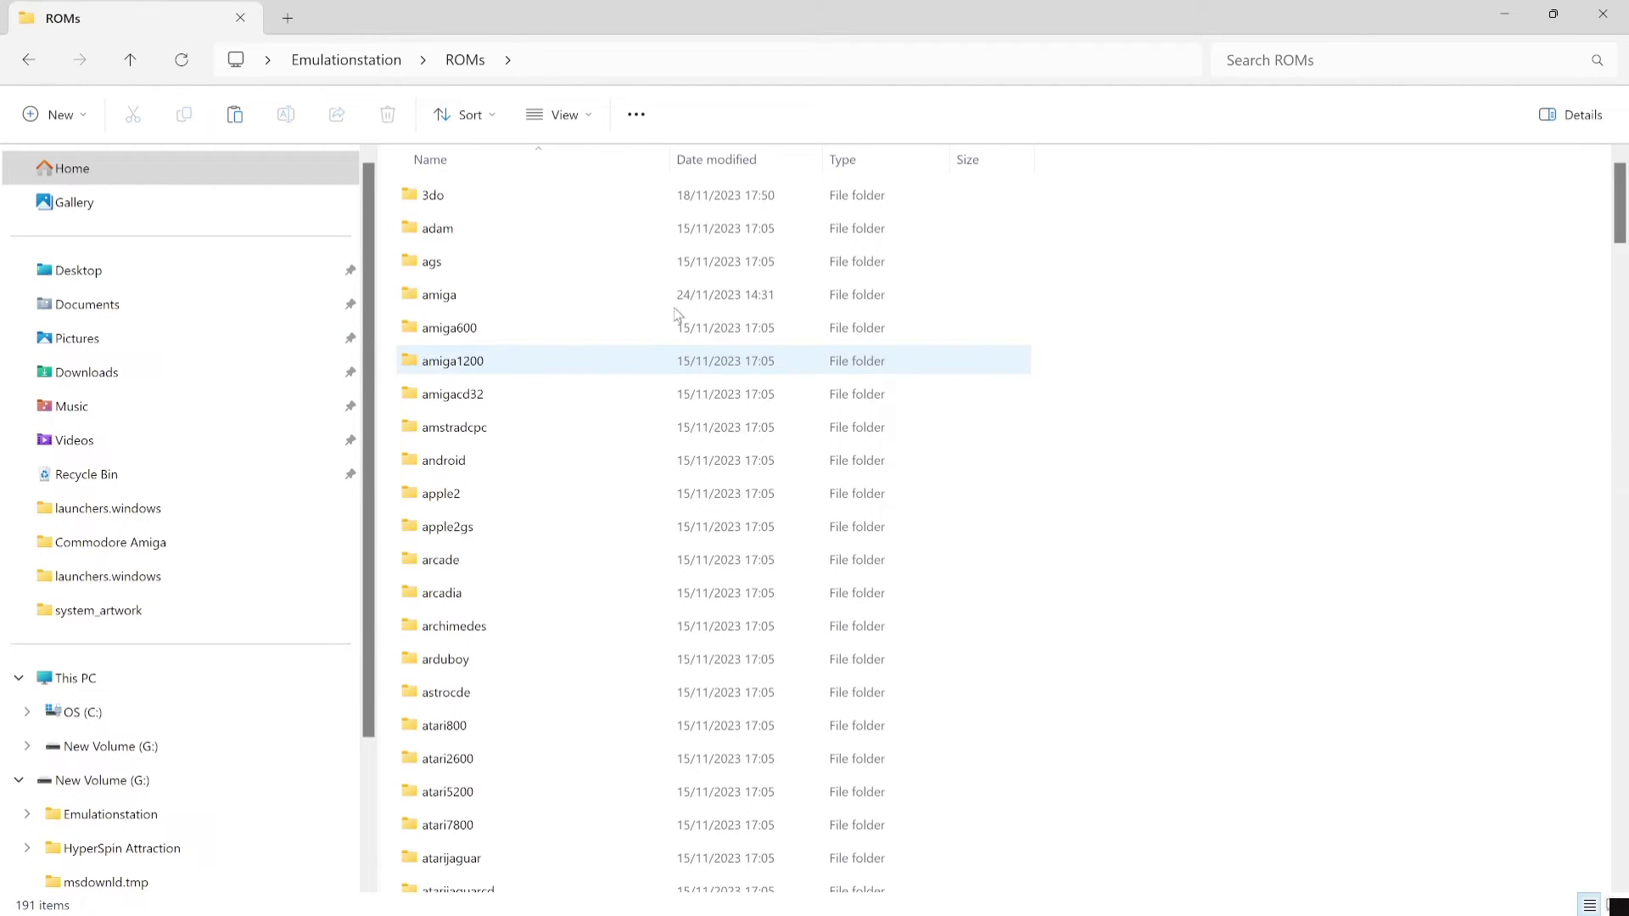
left_click_drag(1624, 201, 1624, 475)
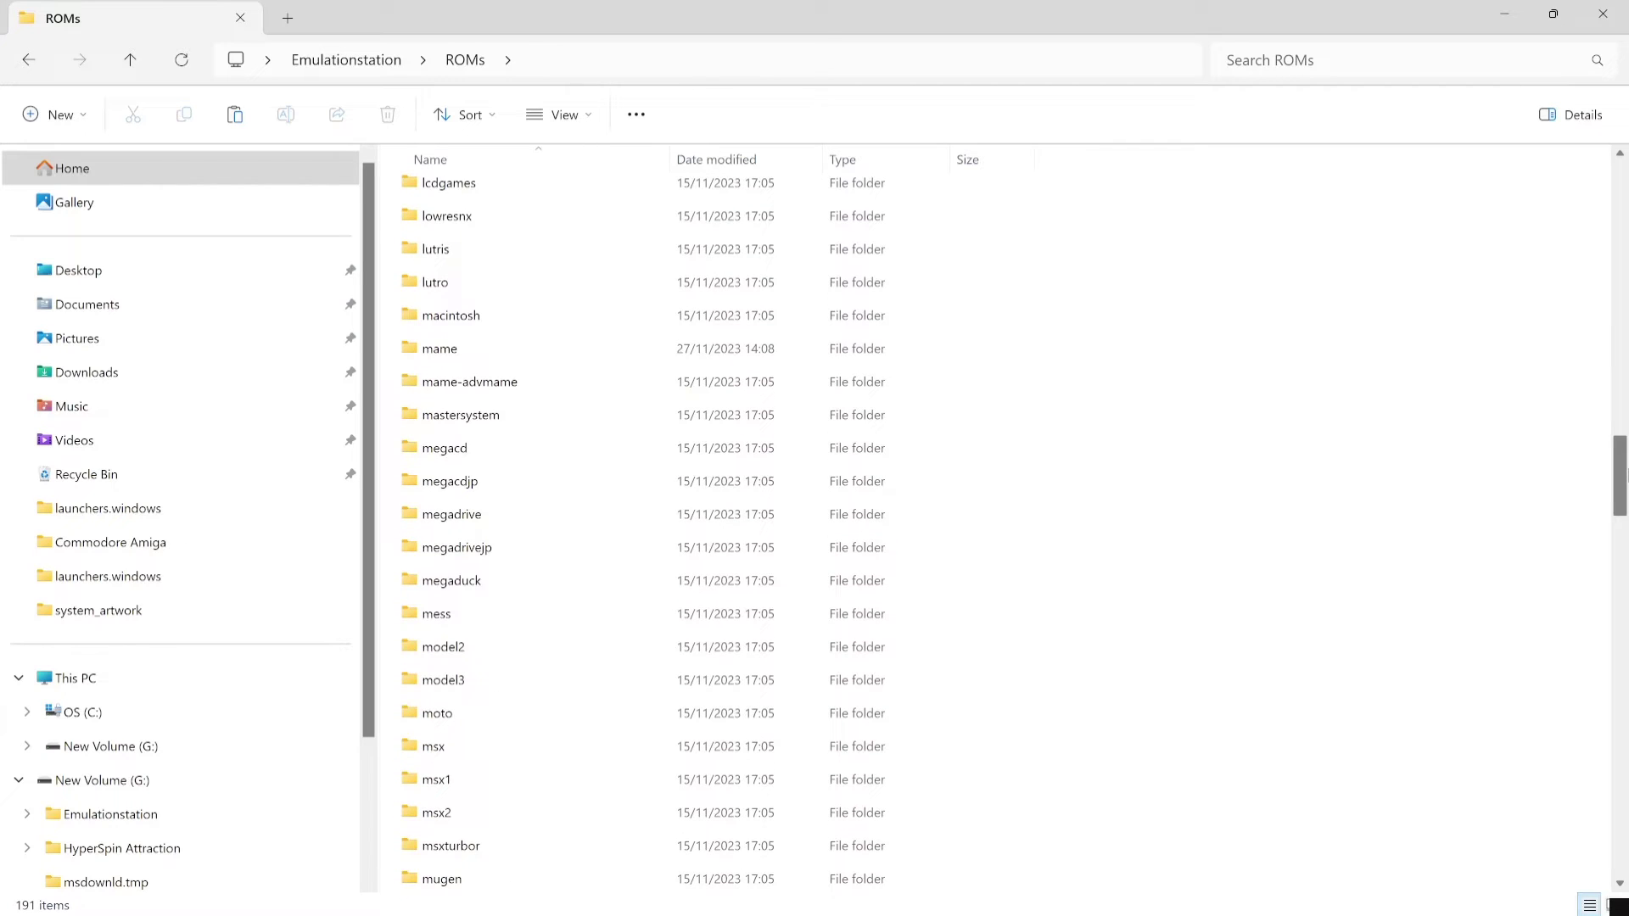
double_click(684, 357)
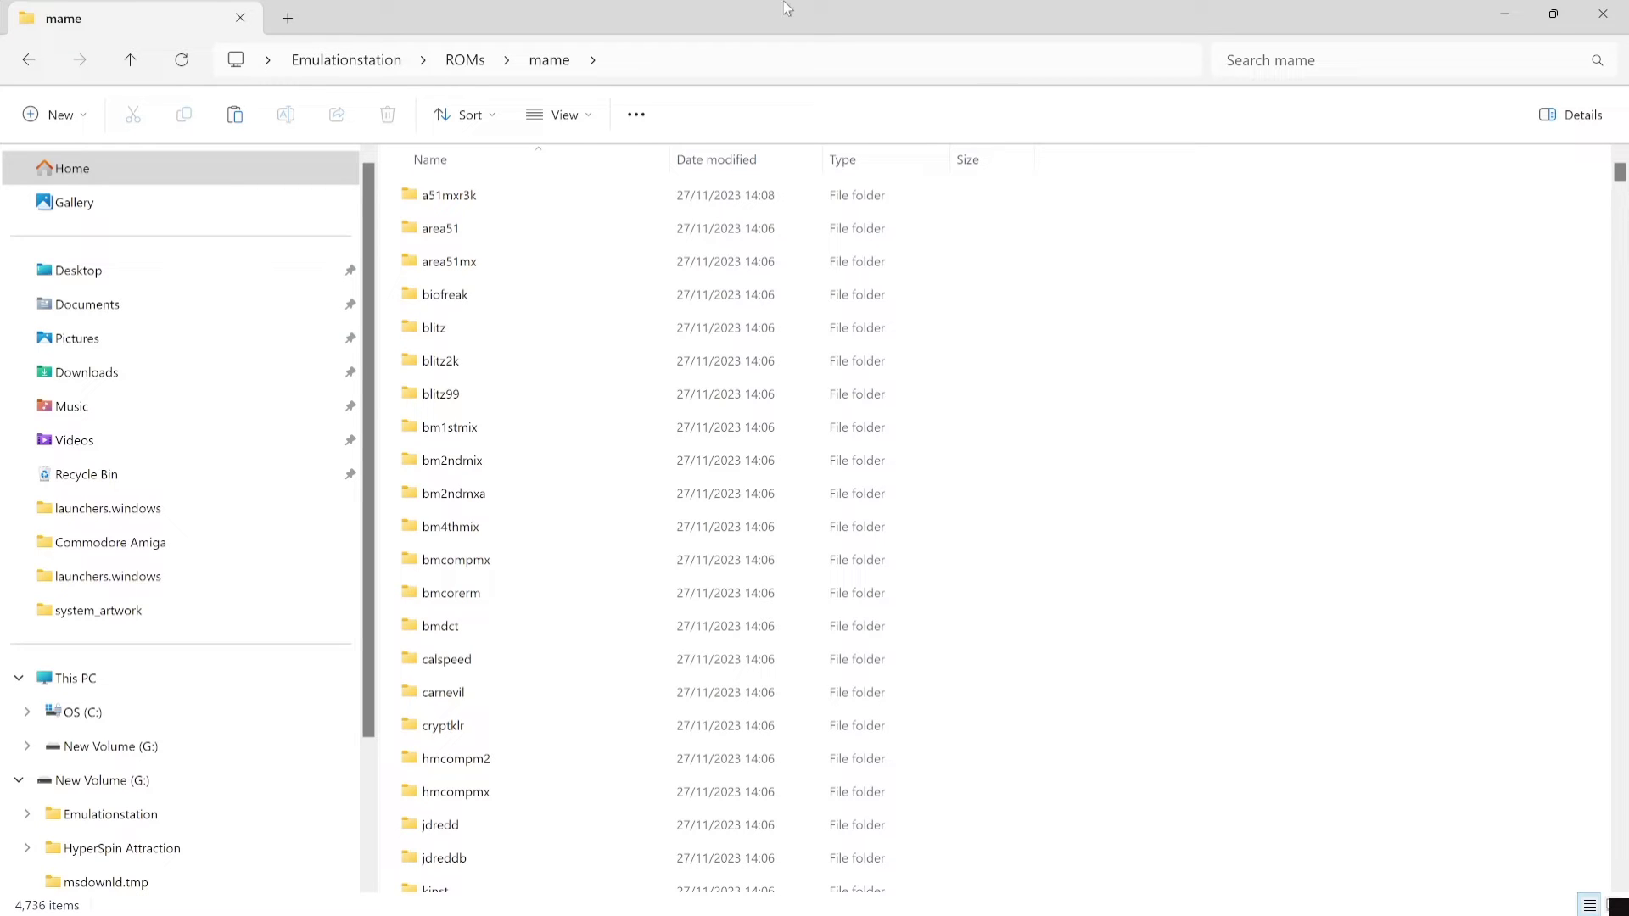
left_click(32, 68)
left_click(32, 68)
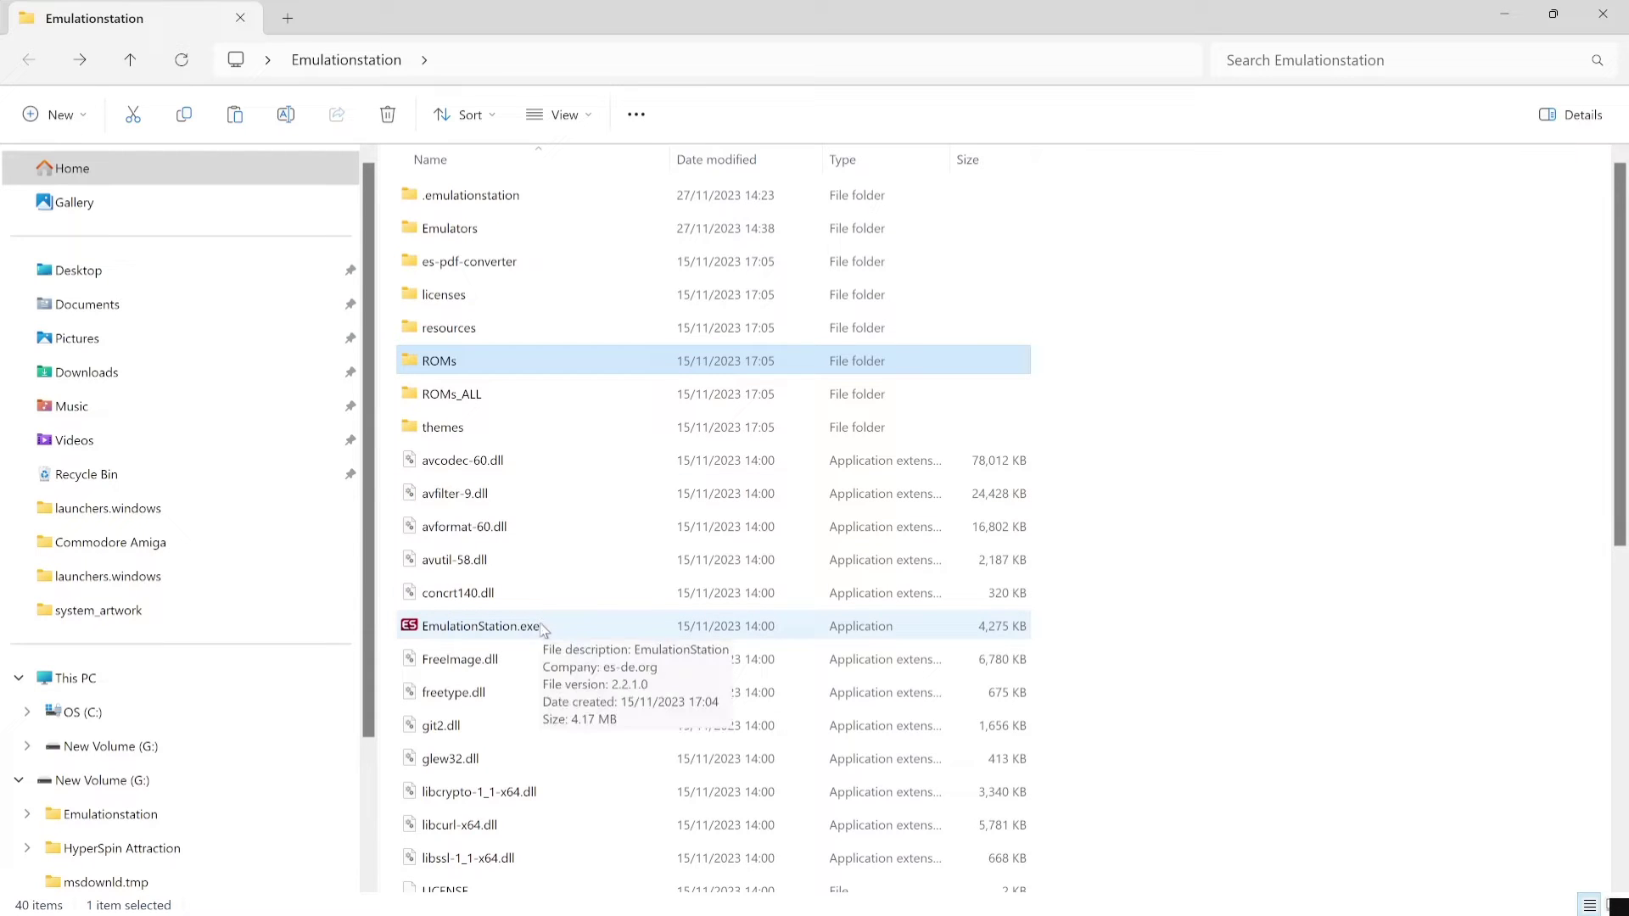
Launch EmulationStation.exe and select the MAME system in its system list.
double_click(553, 628)
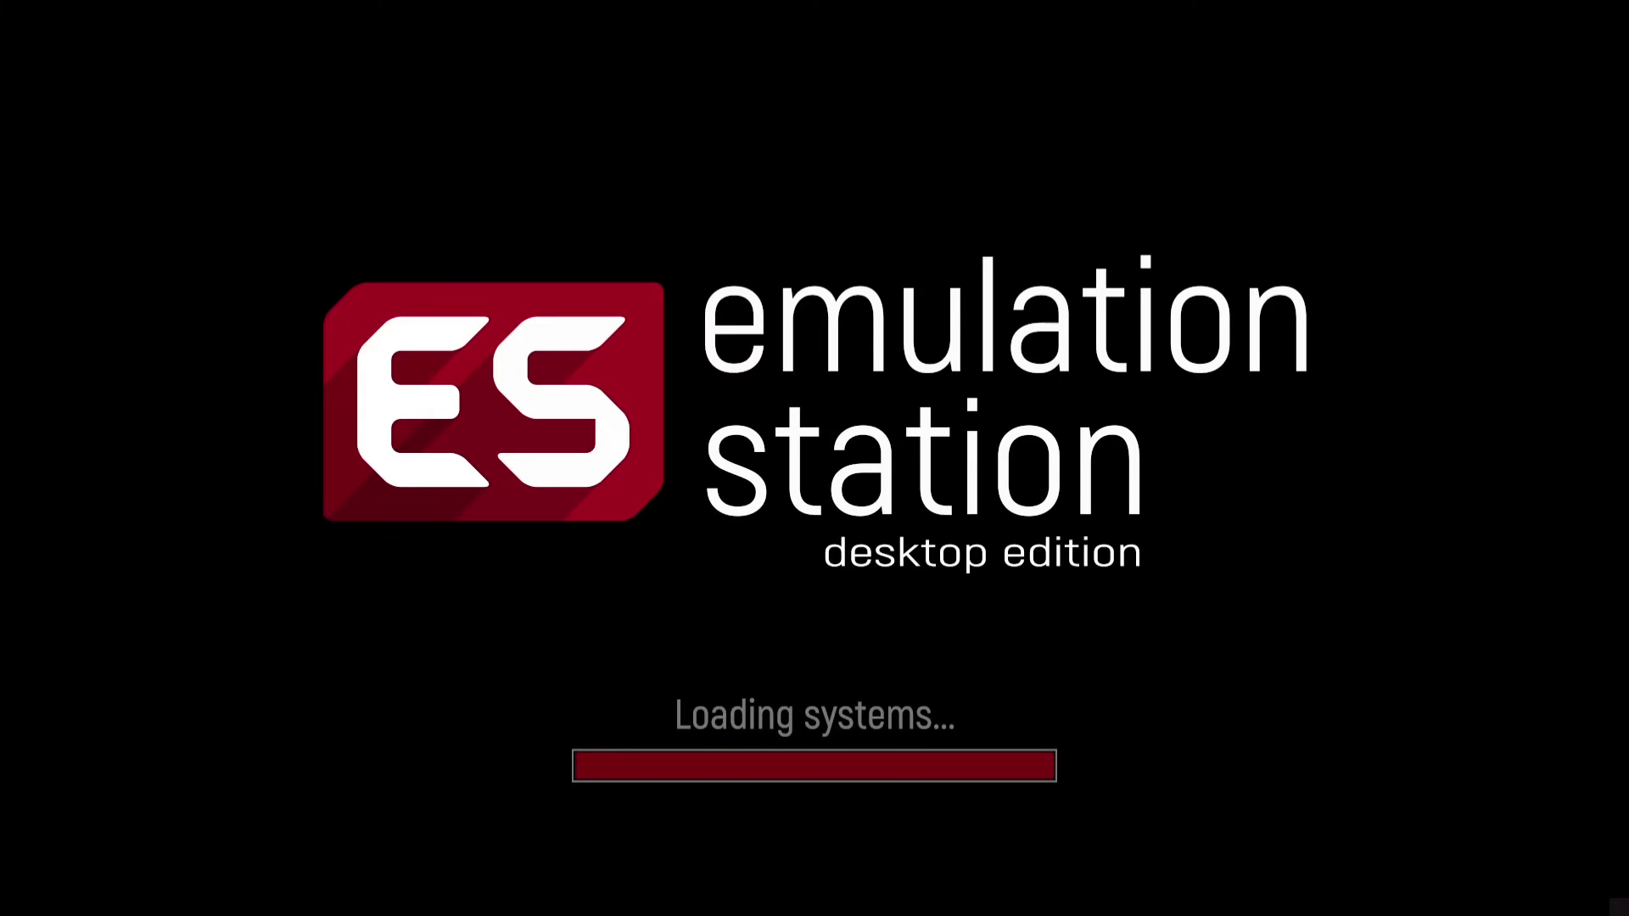
key("Down")
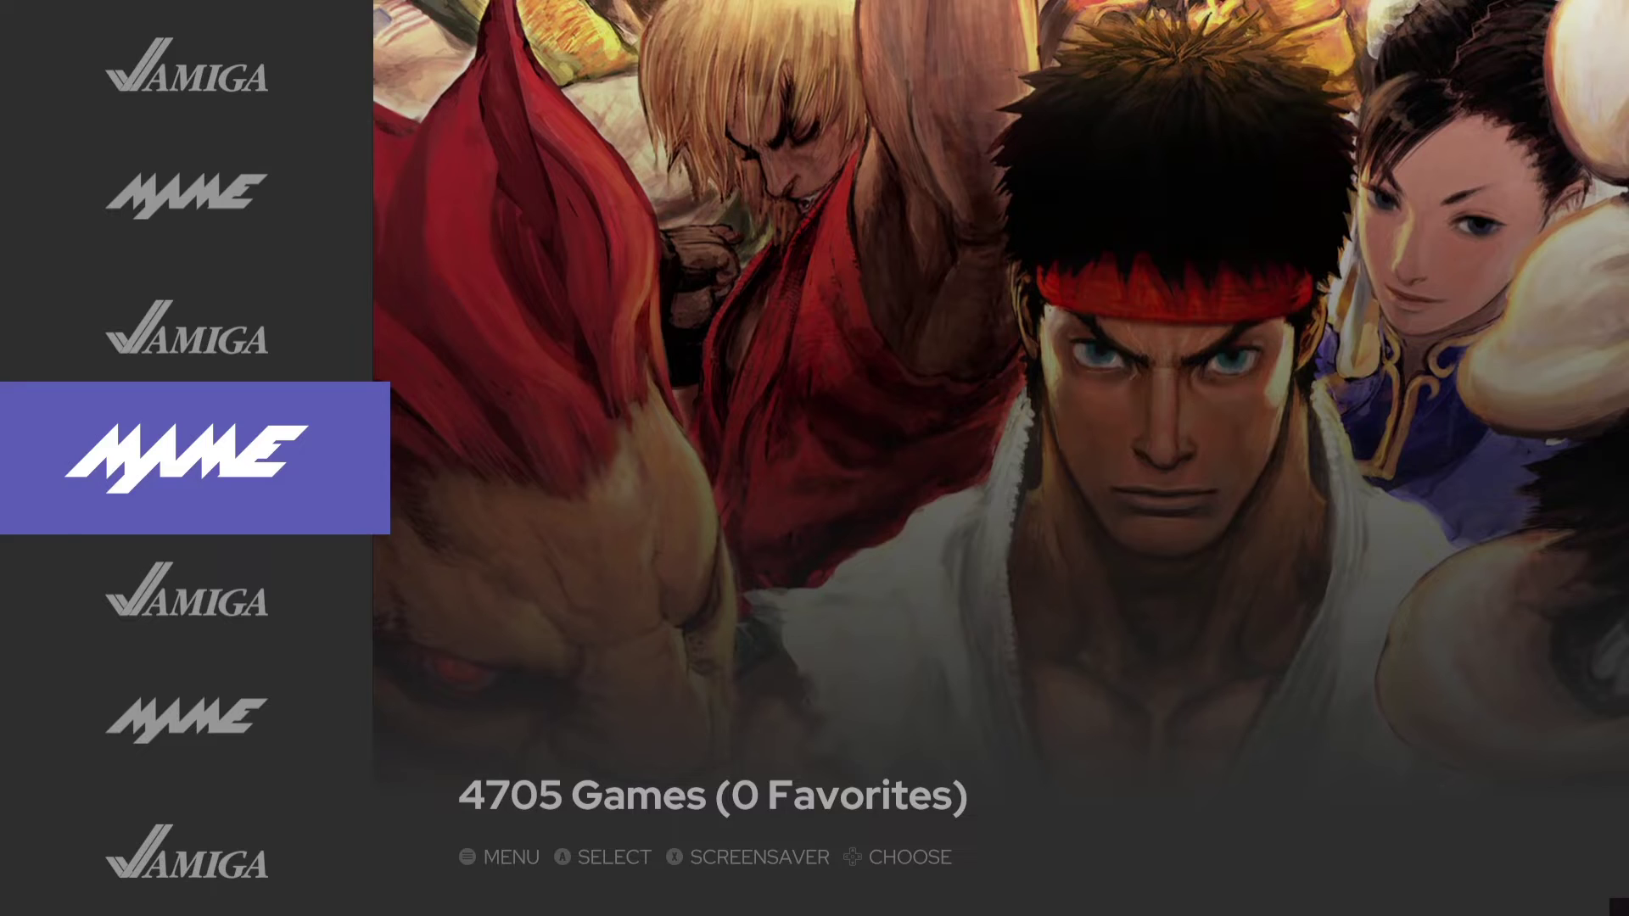
Enter the MAME game list and open the Alternative Emulators page within Other Settings.
key("Return")
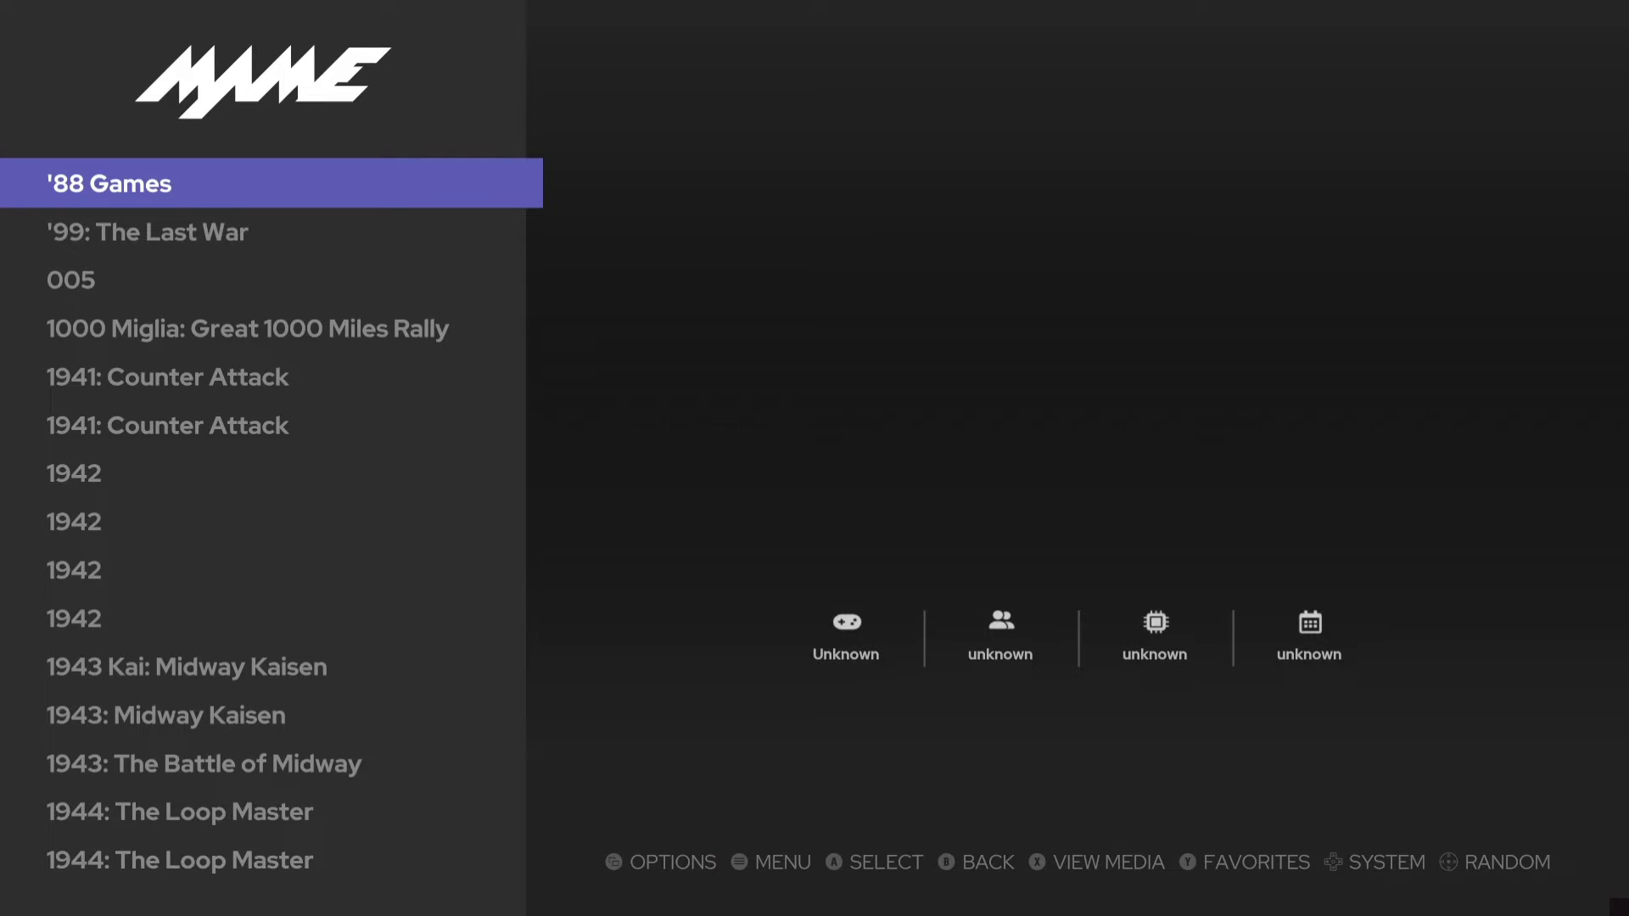
key("Escape")
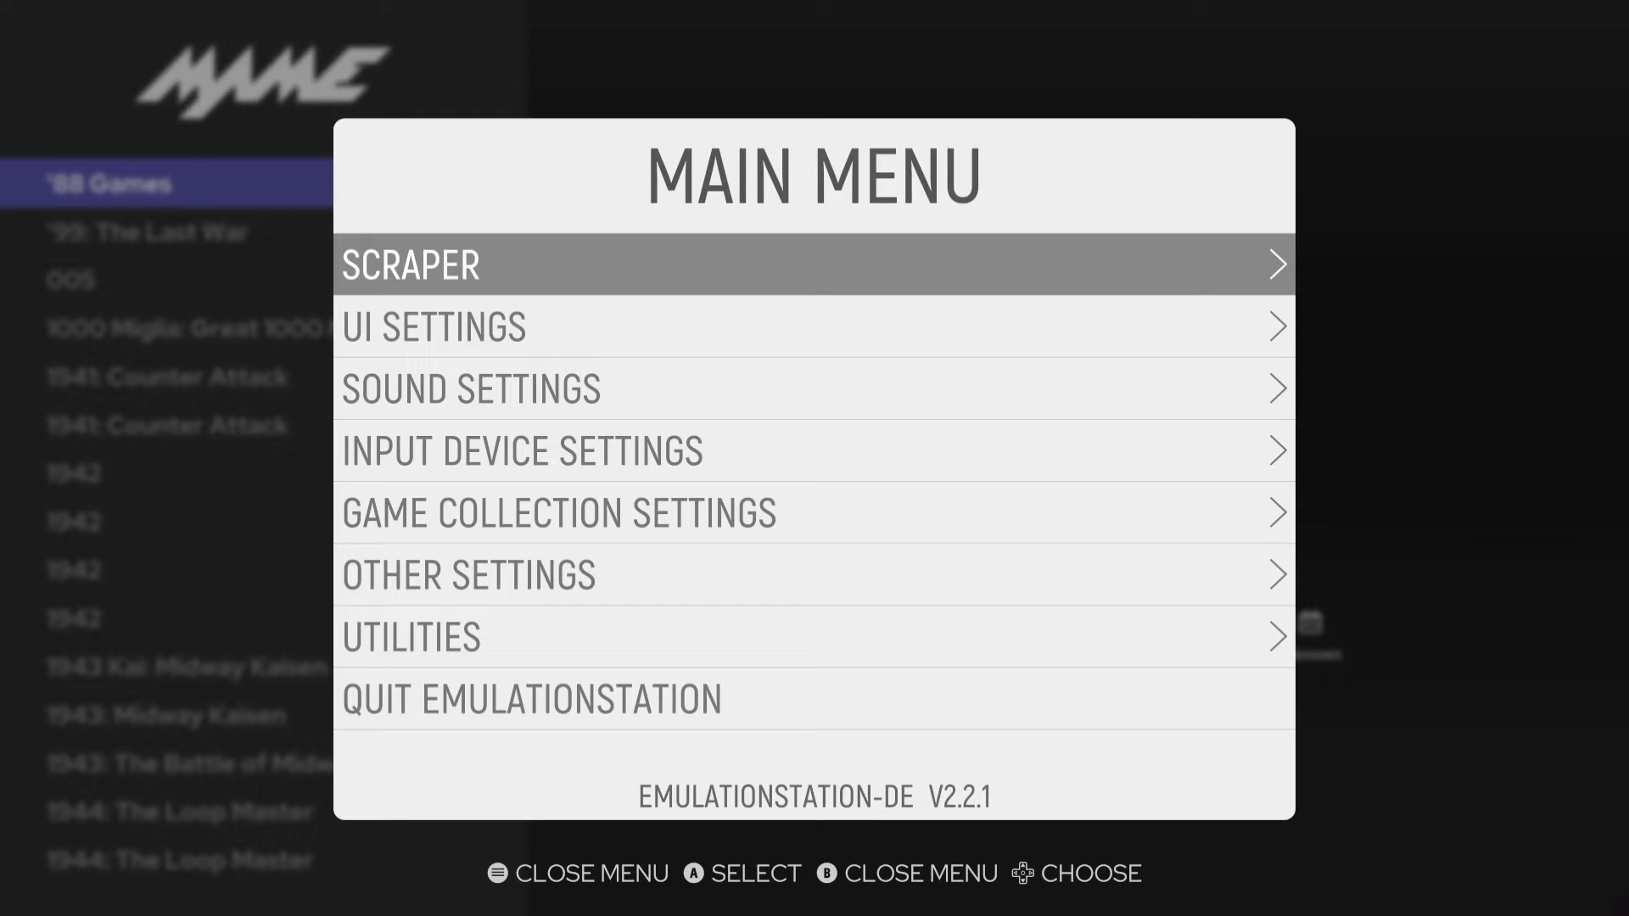
key("Down")
key("Down")
key("Down")
key("Down")
key("Down")
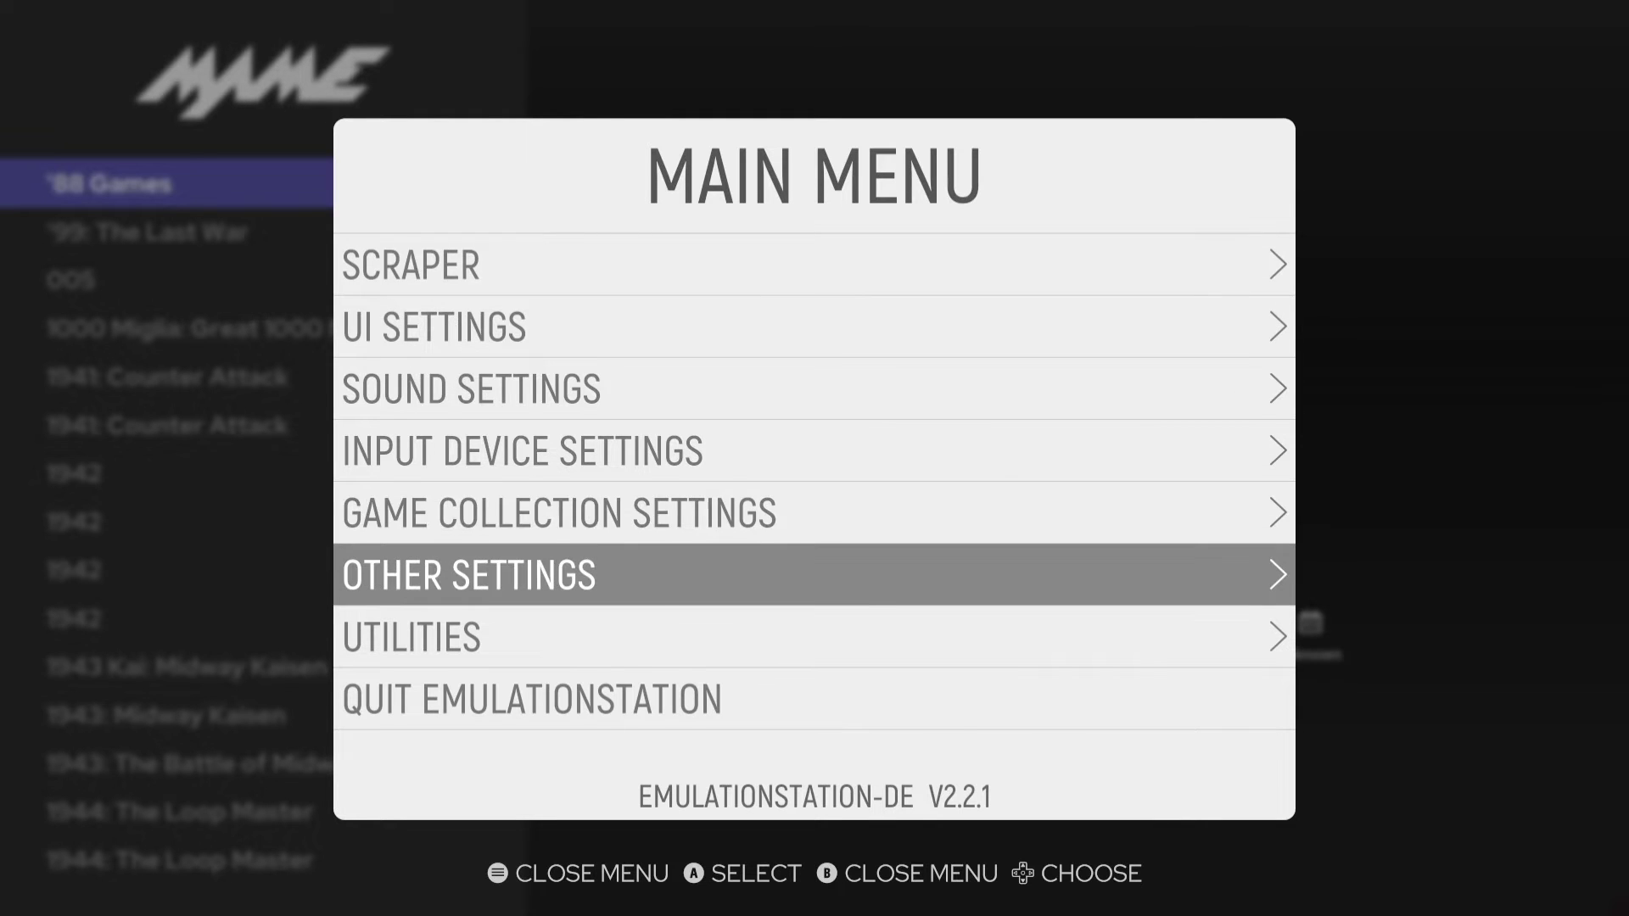
key("Return")
key("Return")
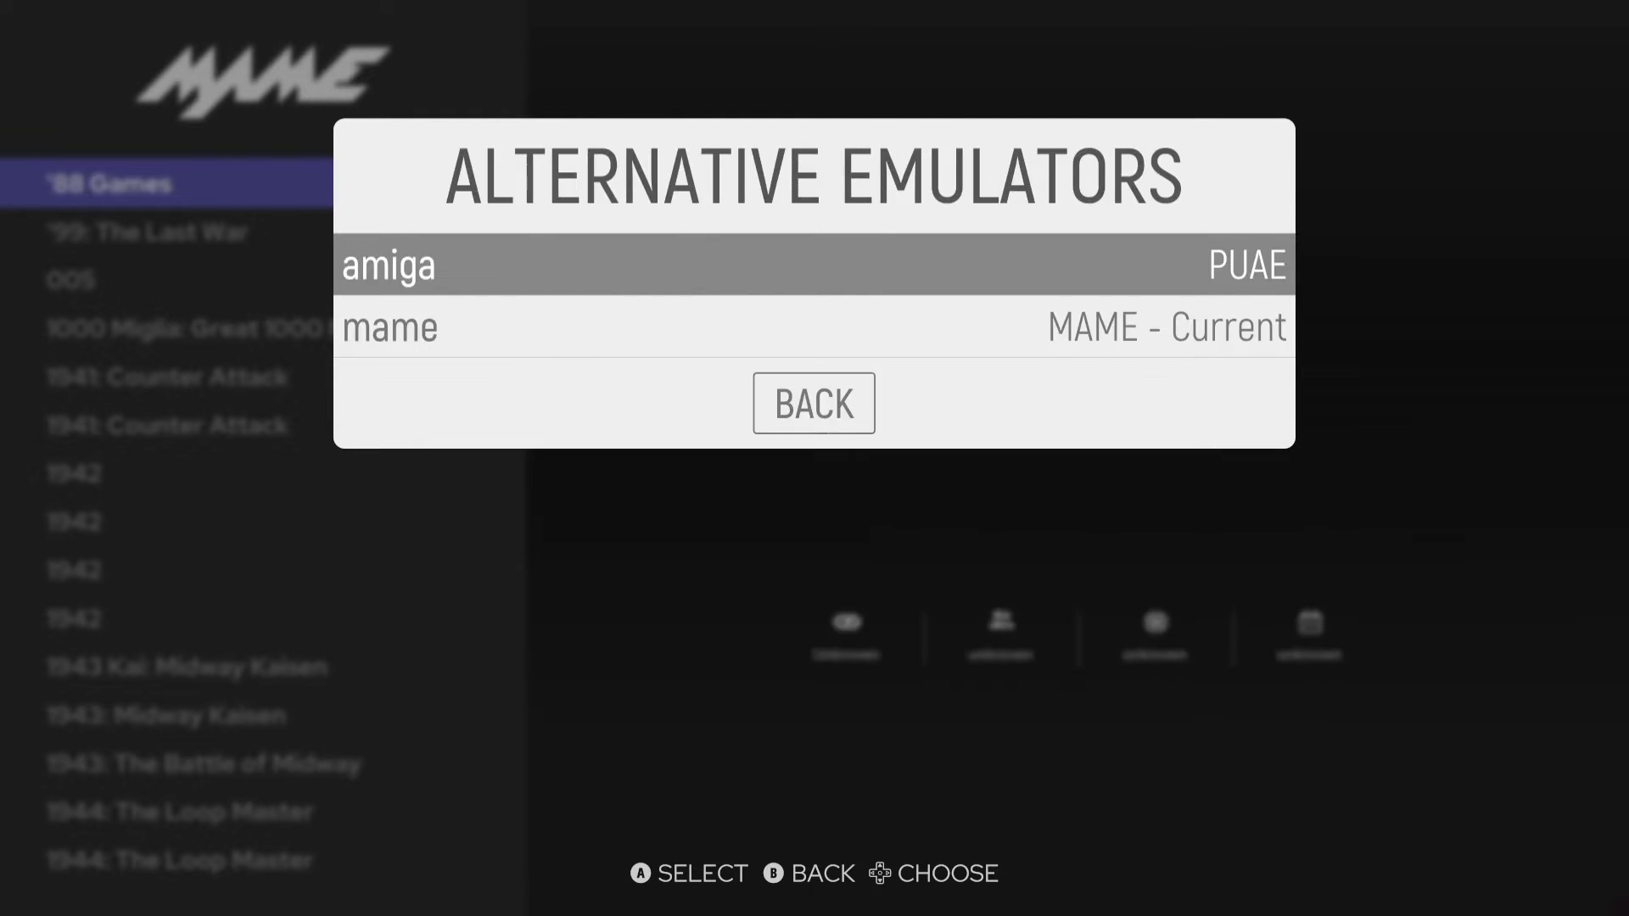
Set the alternative emulator for mame to MAME (Standalone) and return to the game list.
key("Down")
key("Return")
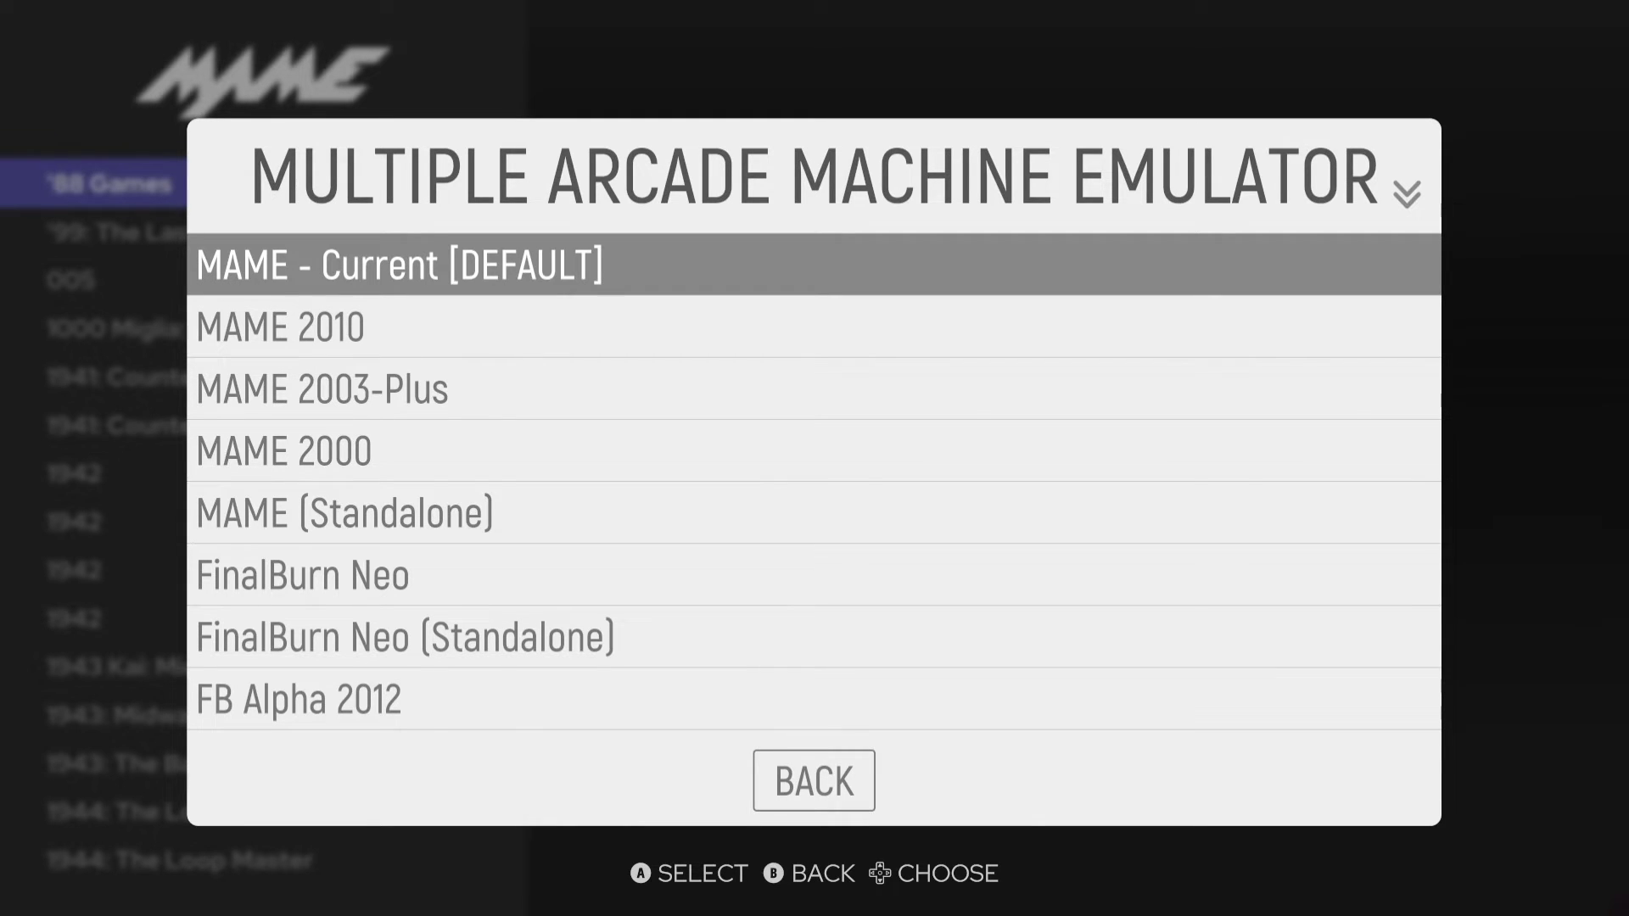
key("Down")
key("Down")
key("Down")
key("Down")
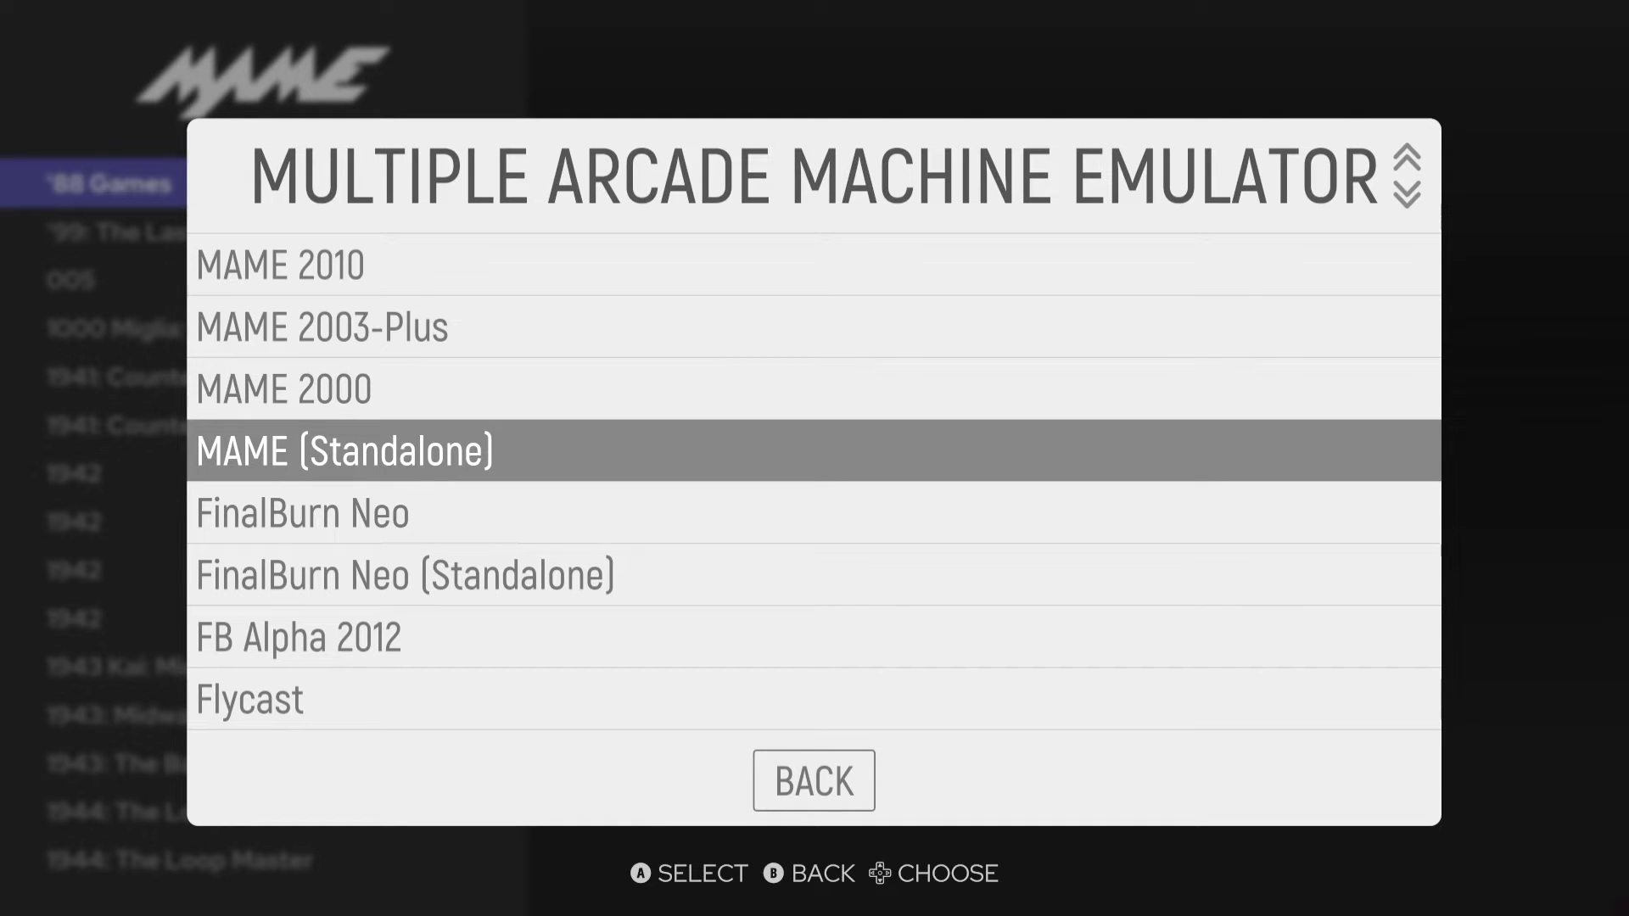
key("Return")
key("BackSpace")
key("BackSpace")
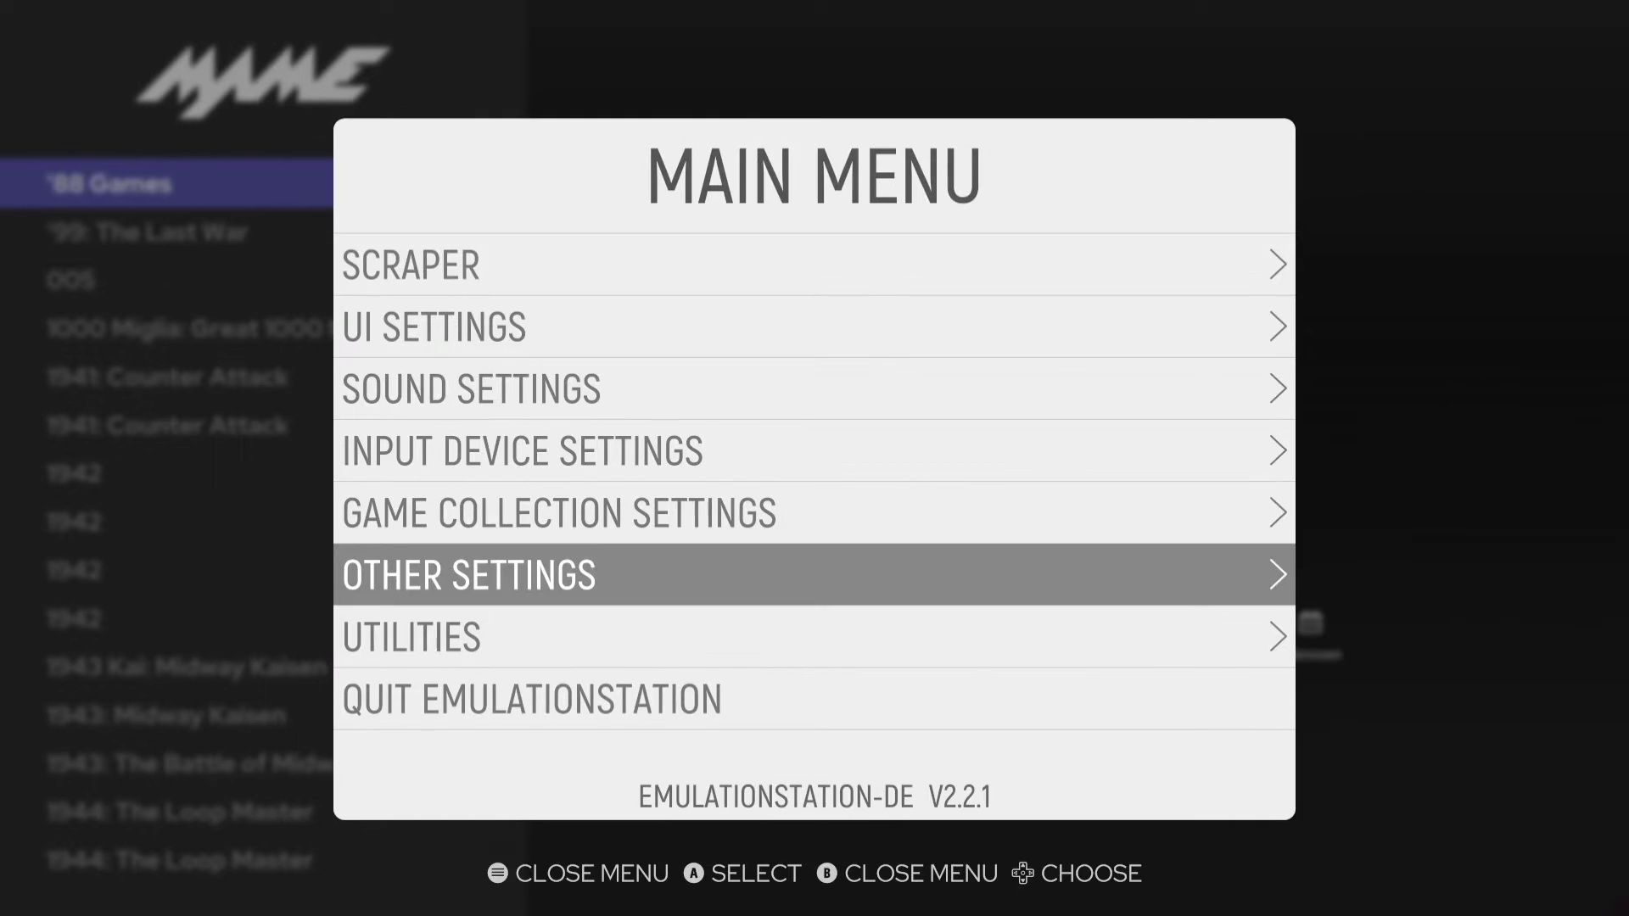
key("BackSpace")
Select the first 1941: Counter Attack entry in the MAME game list and try to launch it.
key("Down")
key("Down")
key("Down")
key("Down")
key("Down")
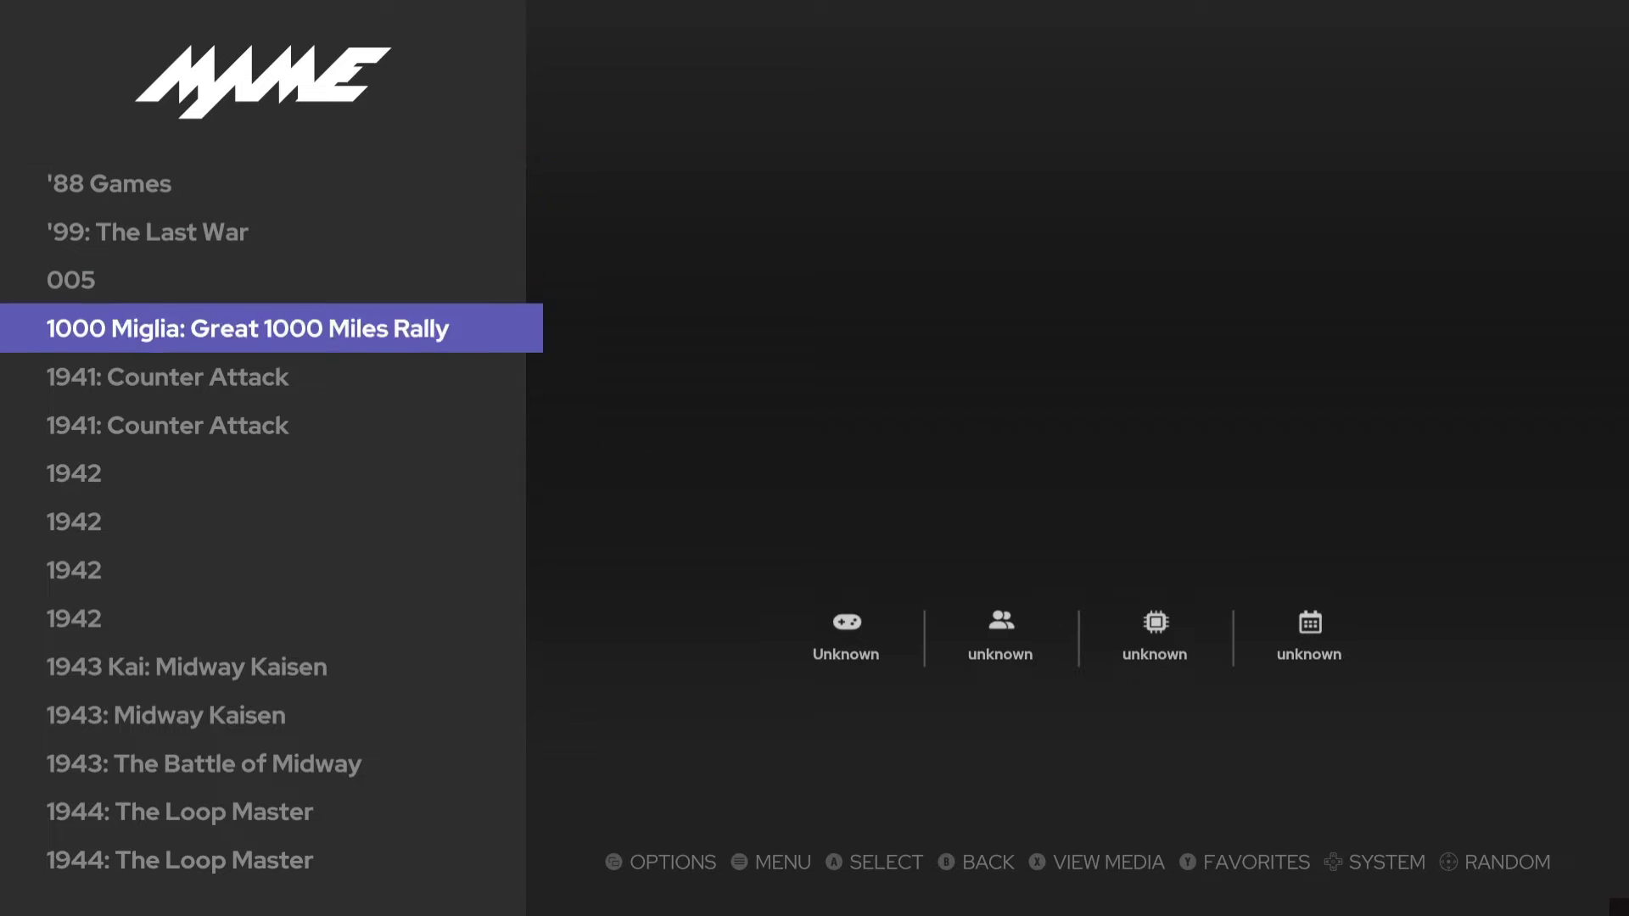
key("Up")
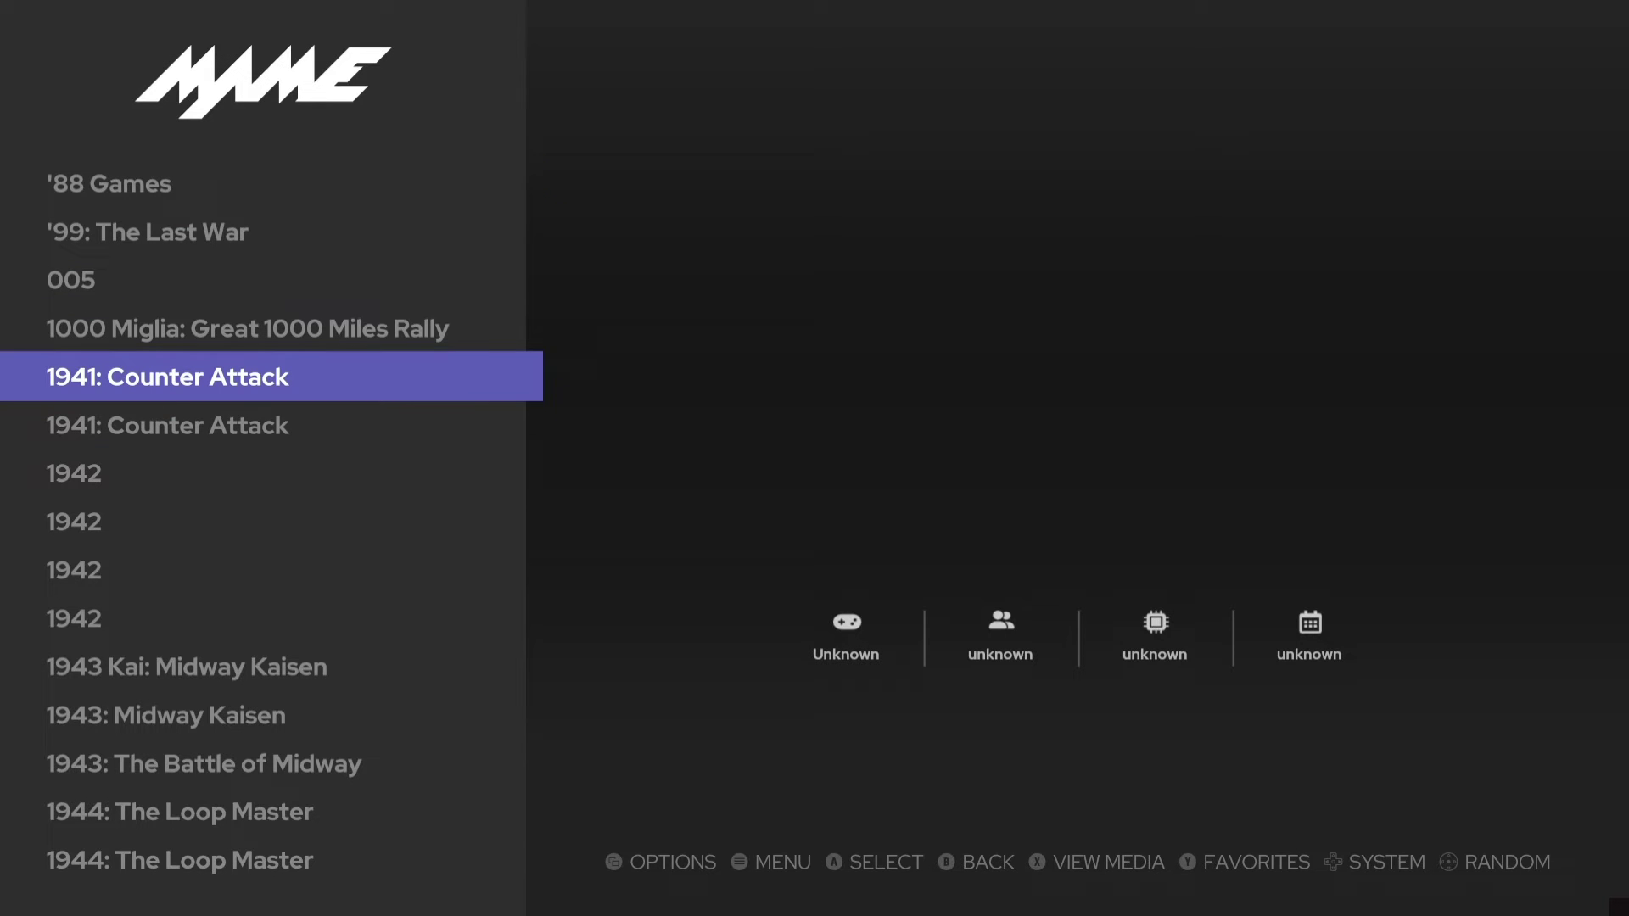
key("Return")
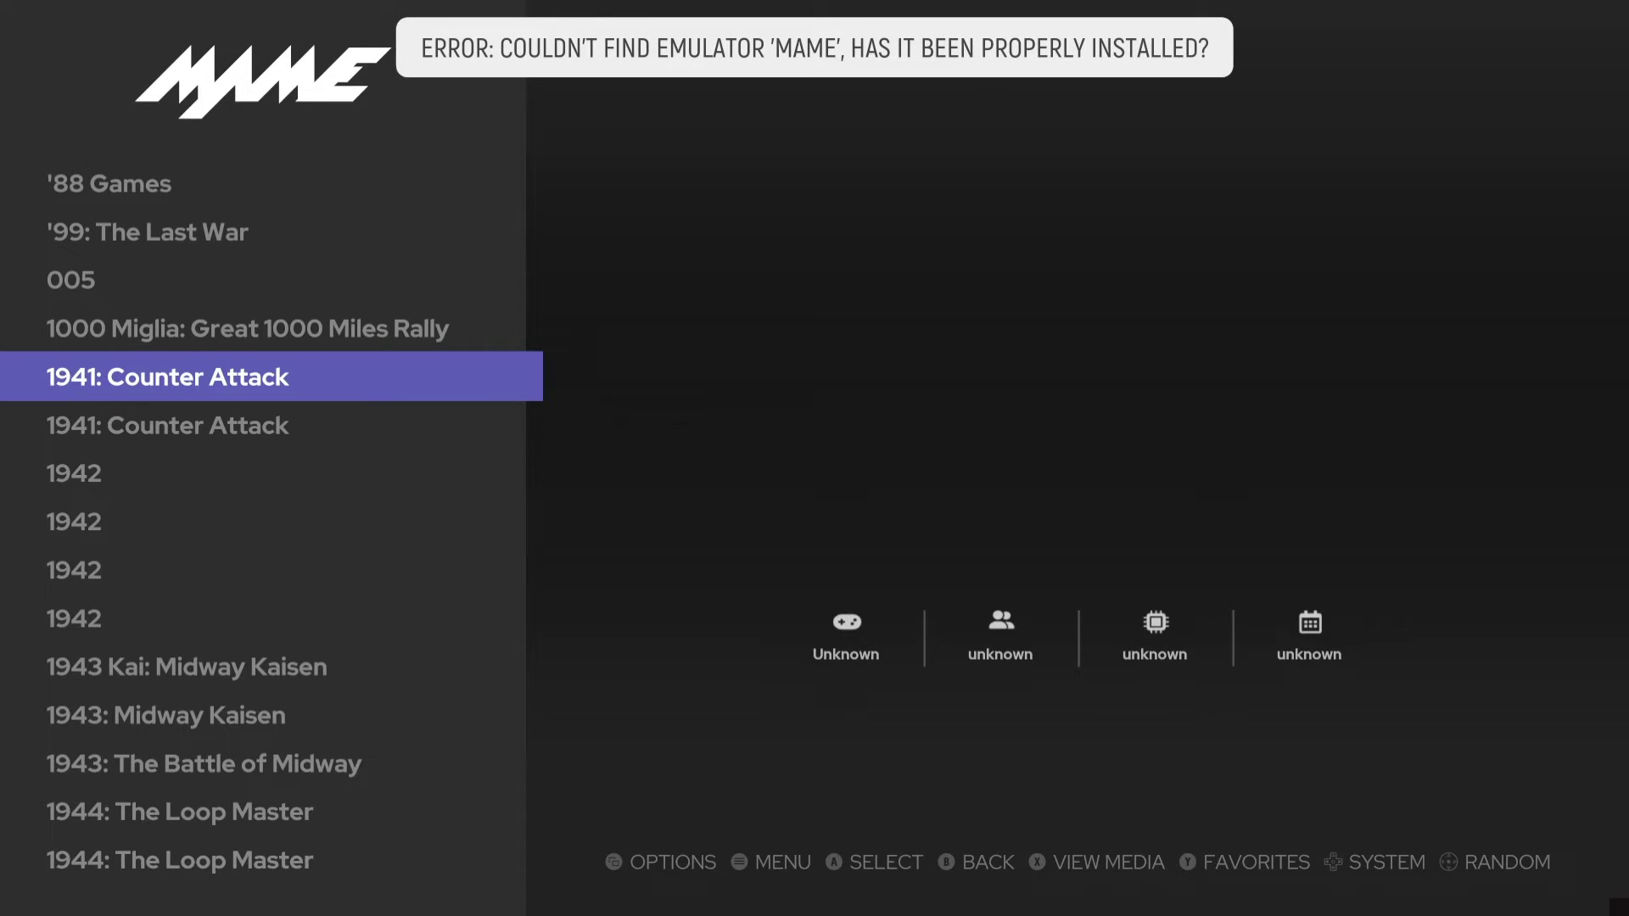
Open the Alternative Emulators page in Other Settings again.
key("Escape")
key("Down")
key("Down")
key("Down")
key("Down")
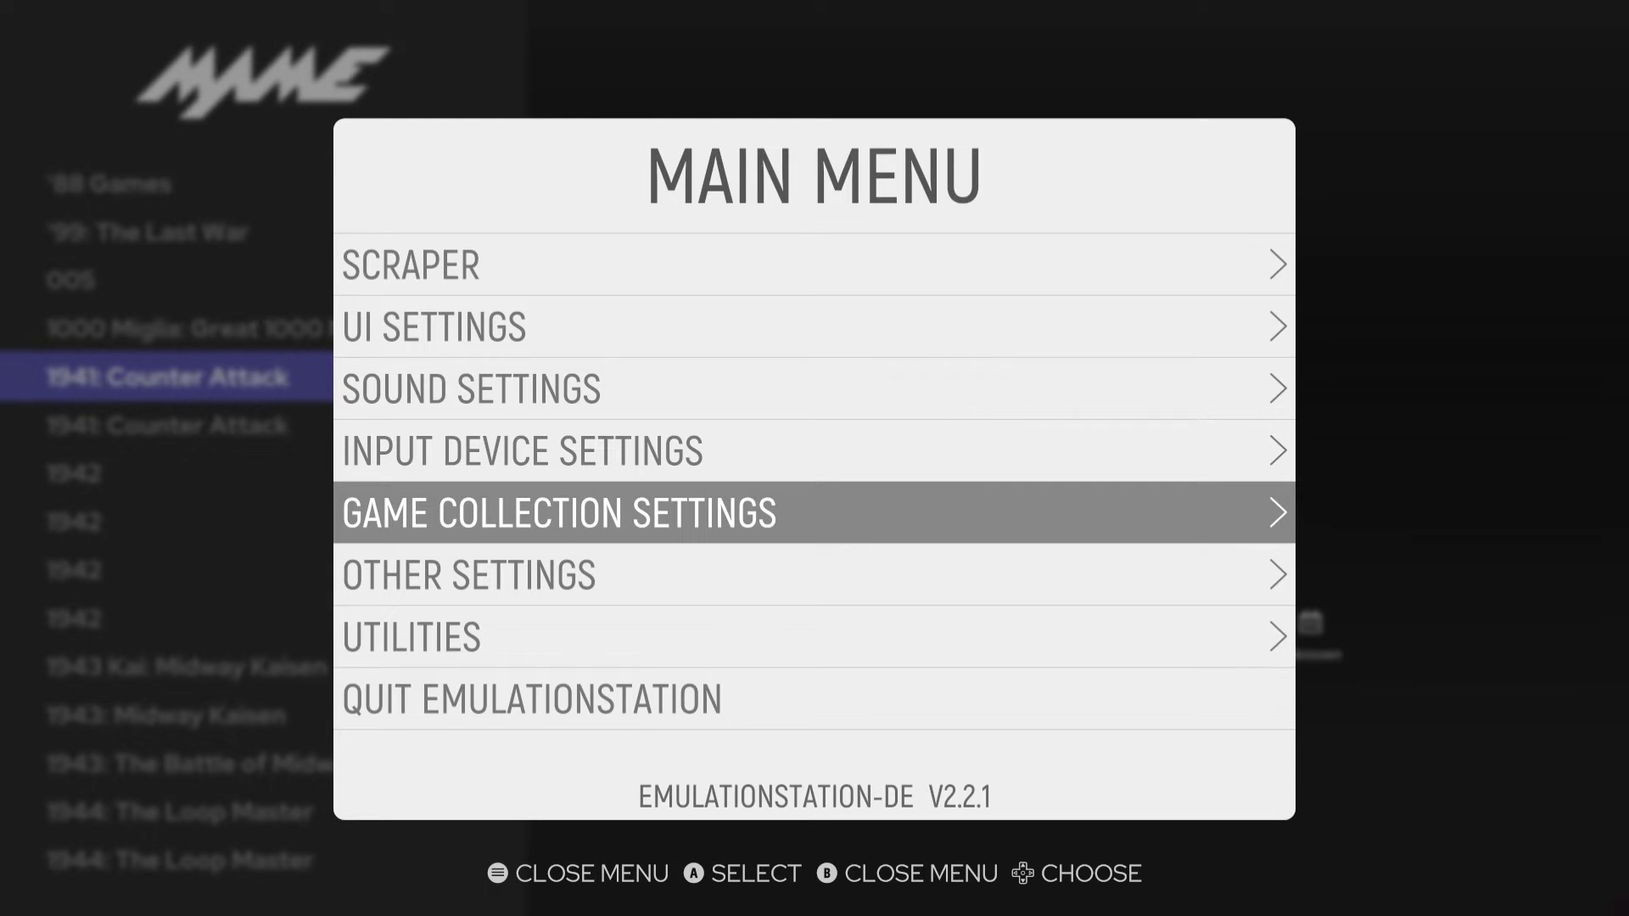
key("Down")
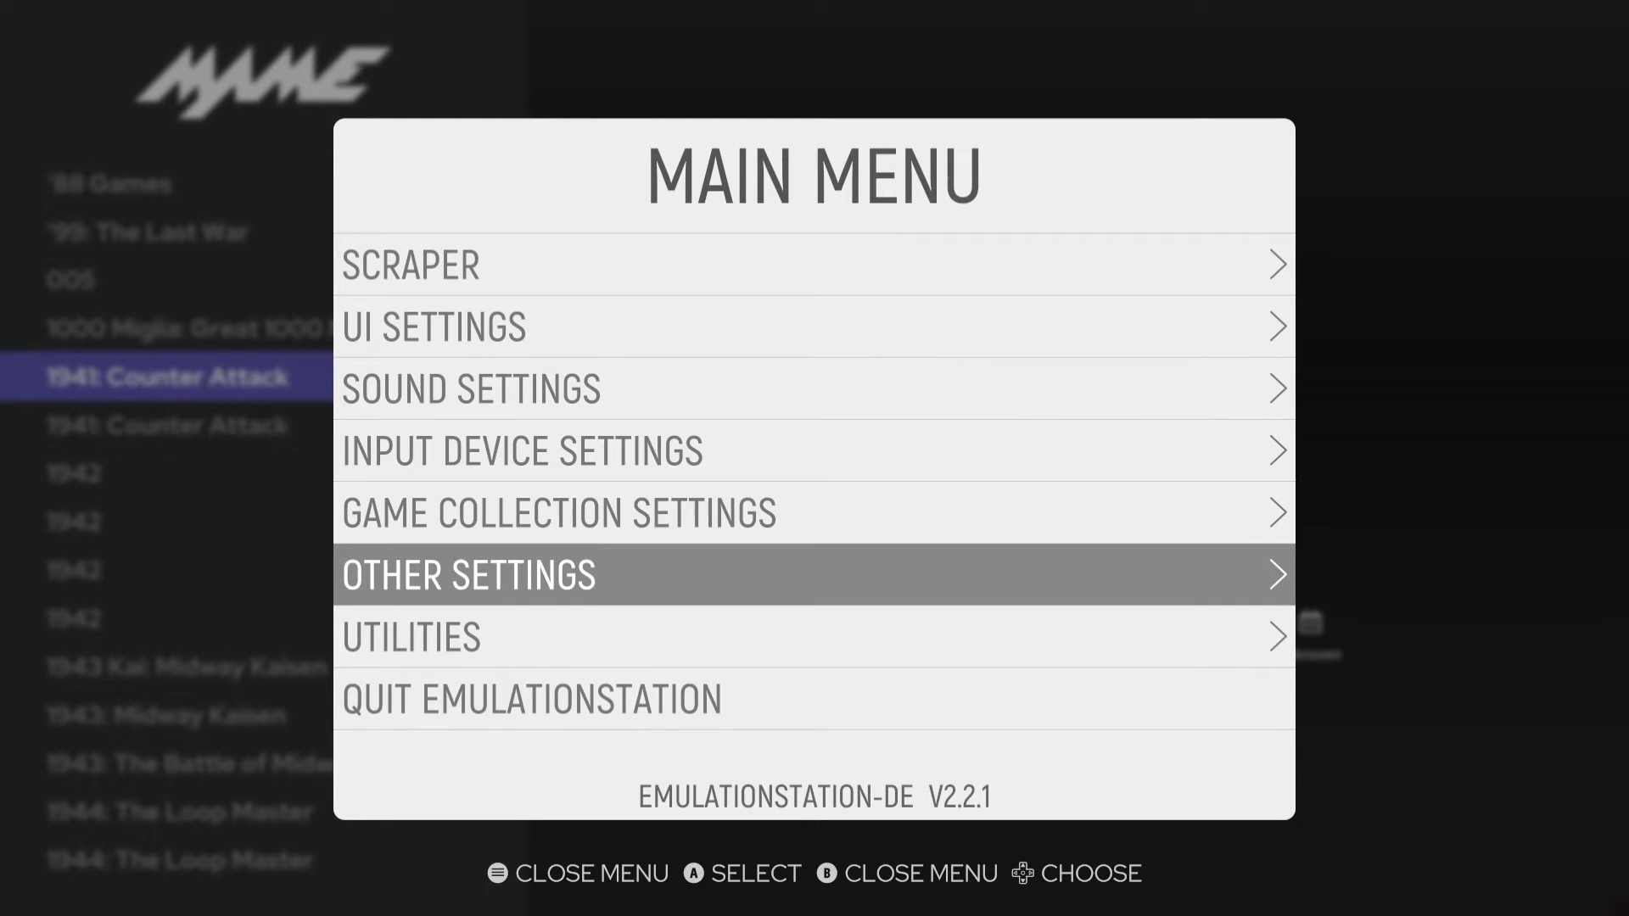
key("Down")
key("Up")
key("Return")
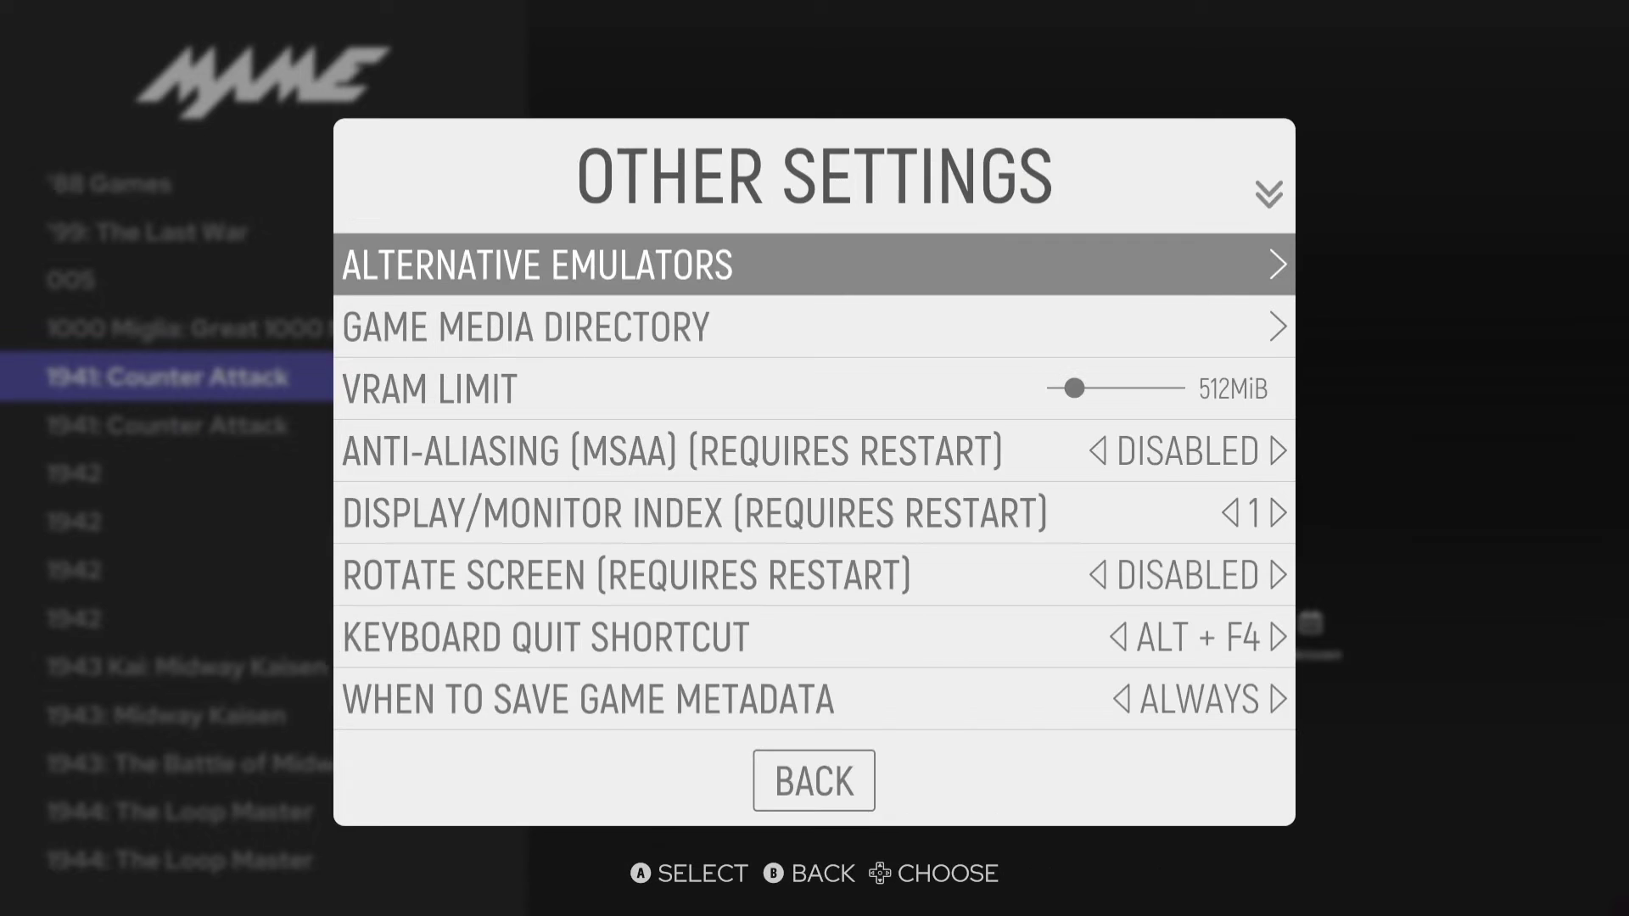
key("Return")
Set the alternative emulator for mame to MAME 2003-Plus and return to the game list.
key("Down")
key("Return")
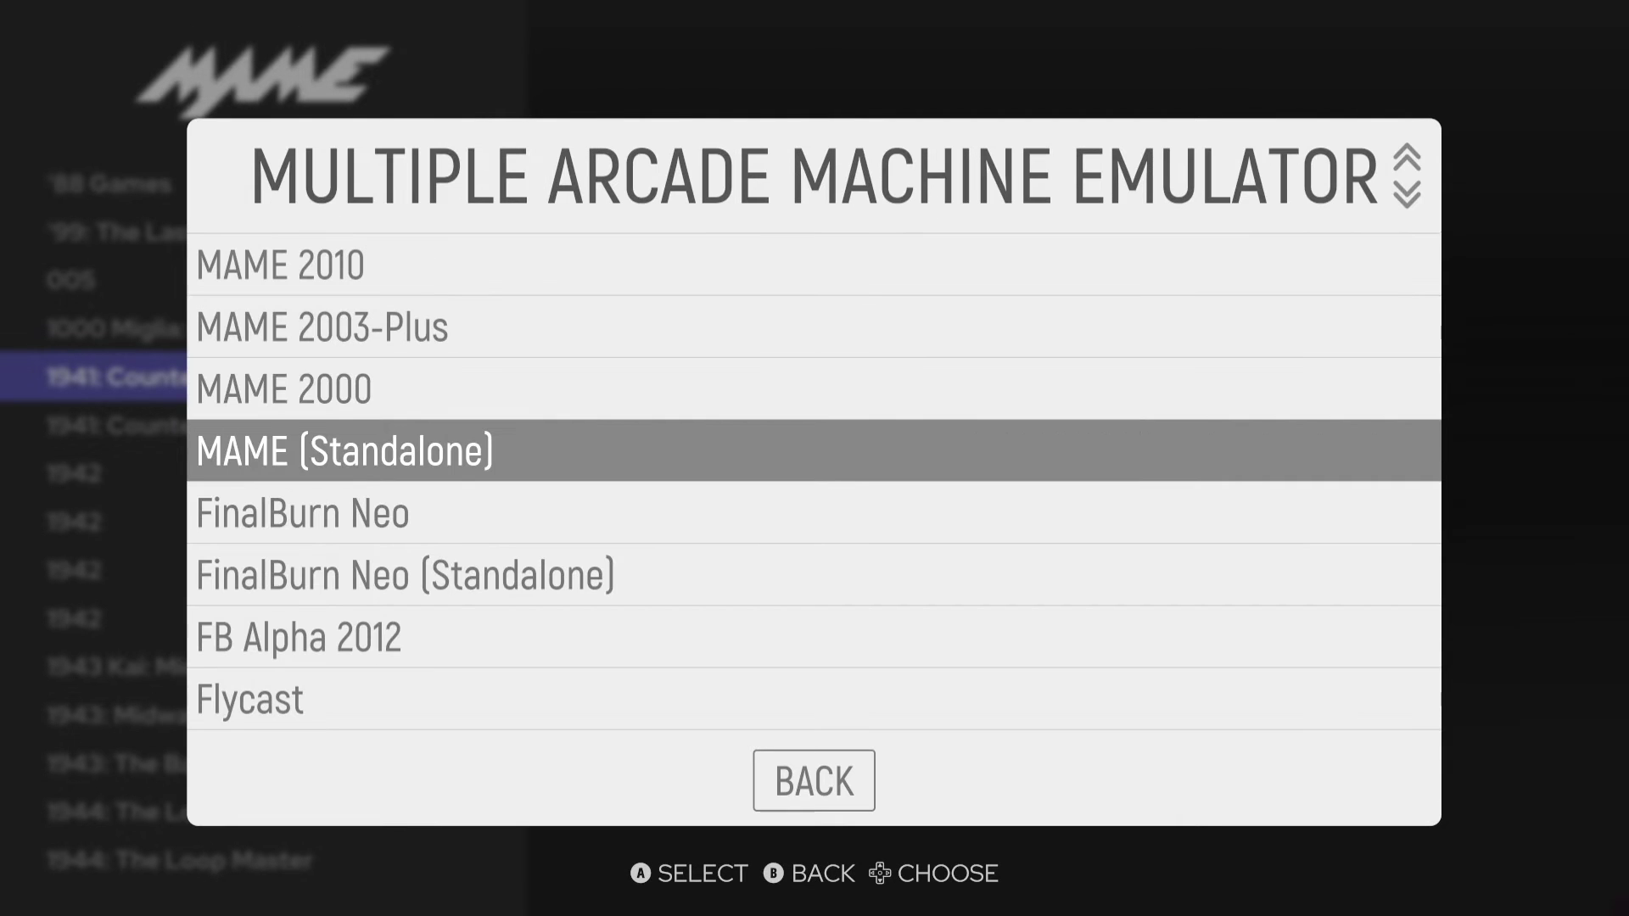
key("Up")
key("Up")
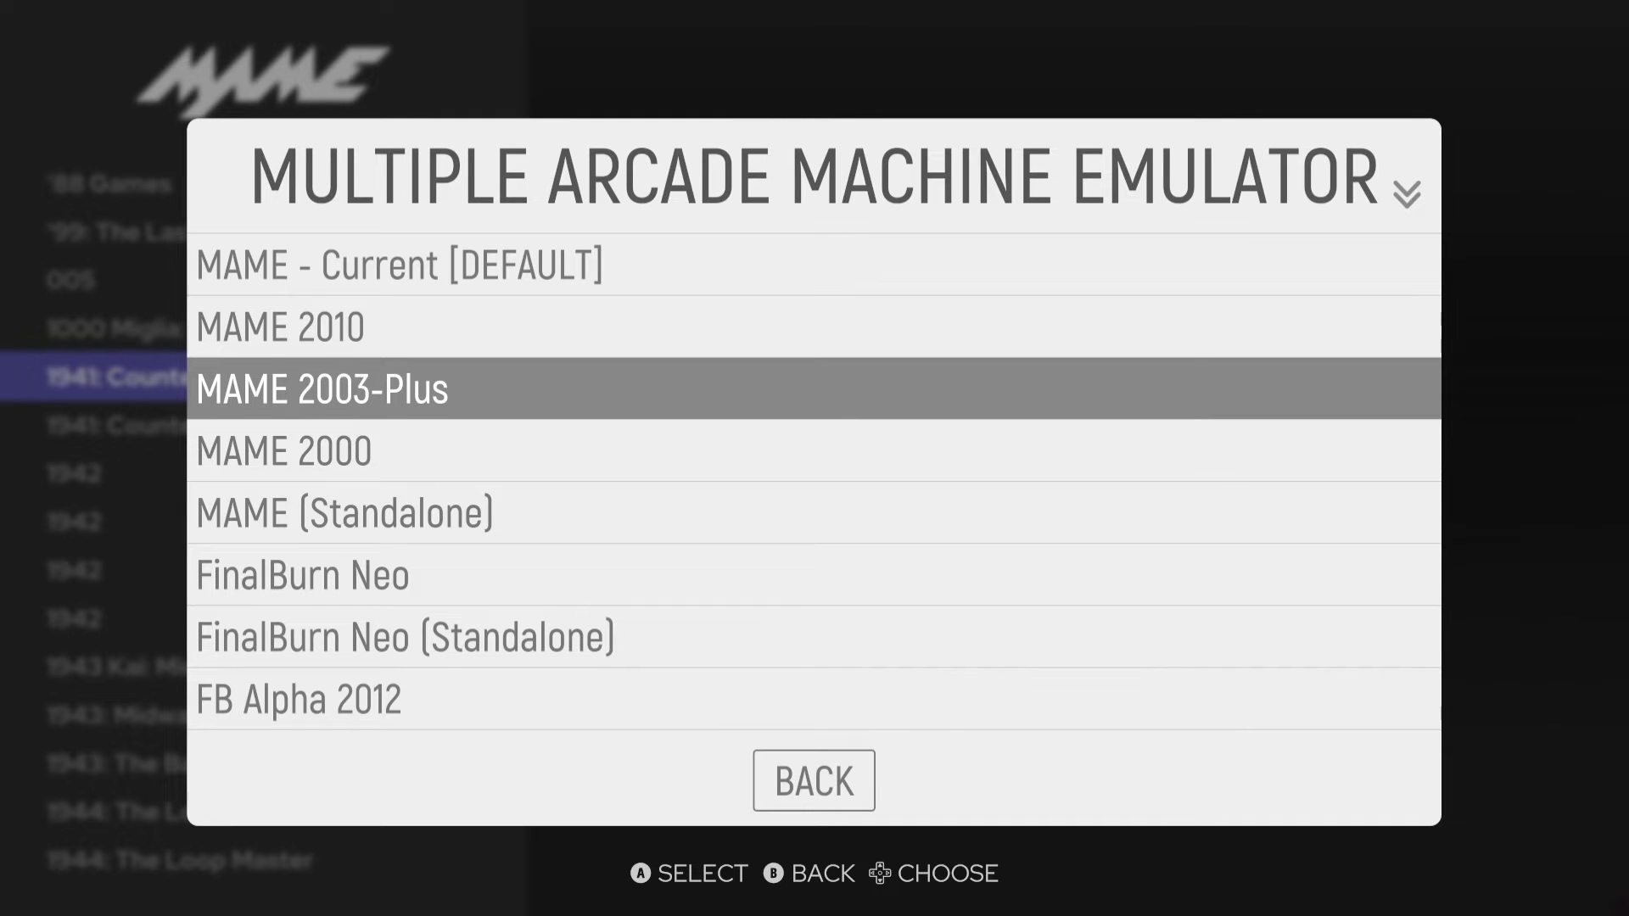
key("Return")
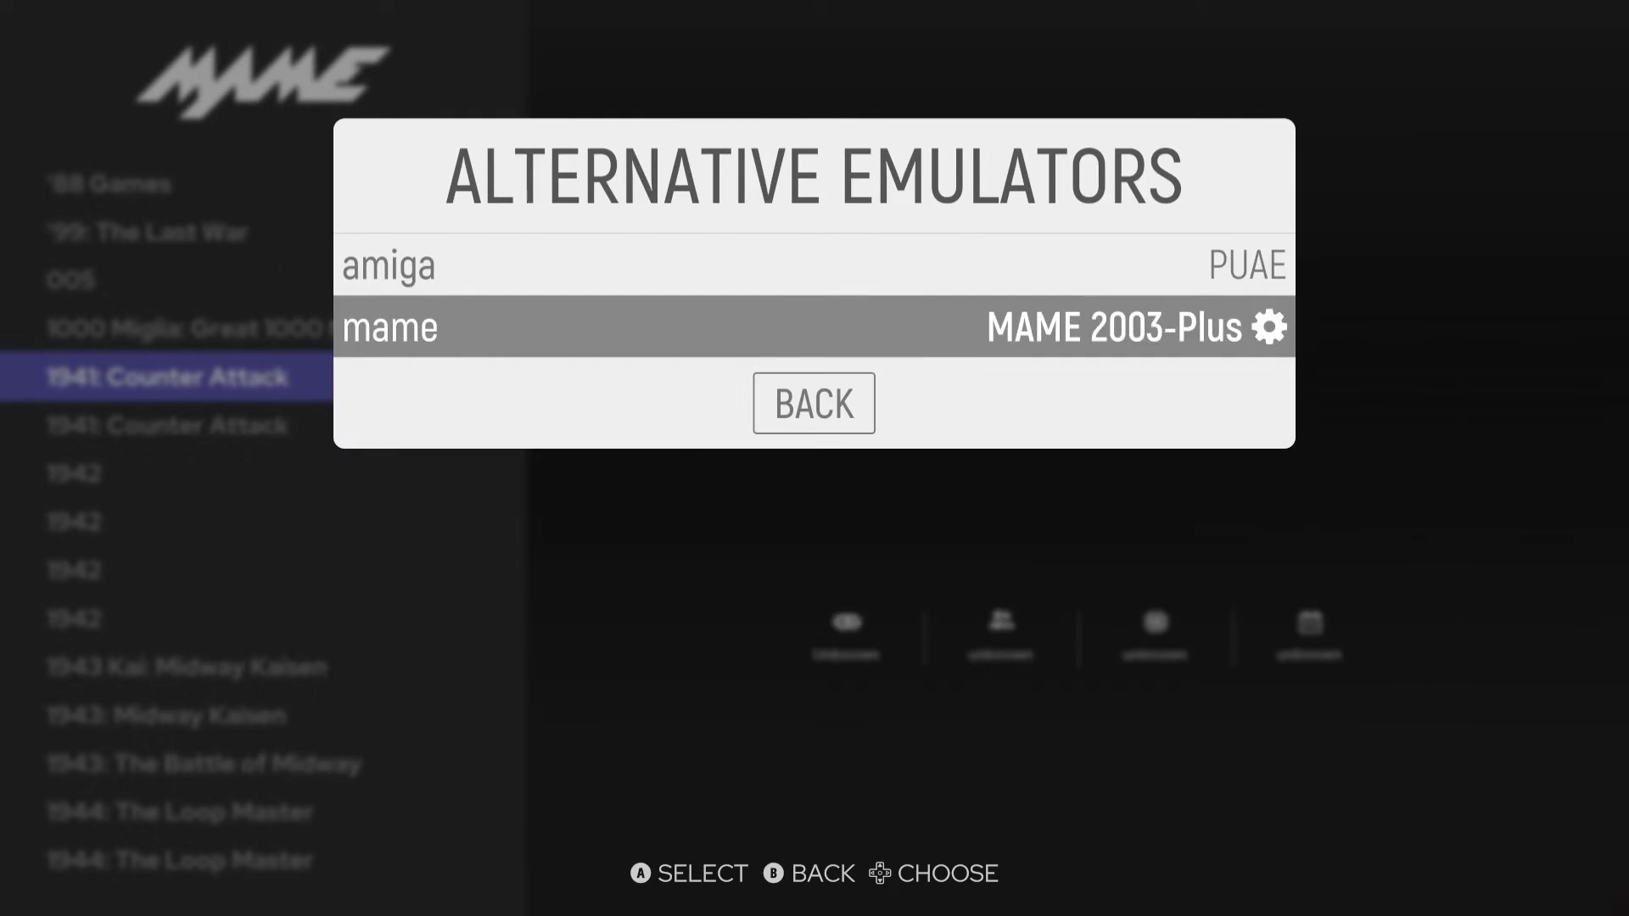
key("BackSpace")
key("BackSpace")
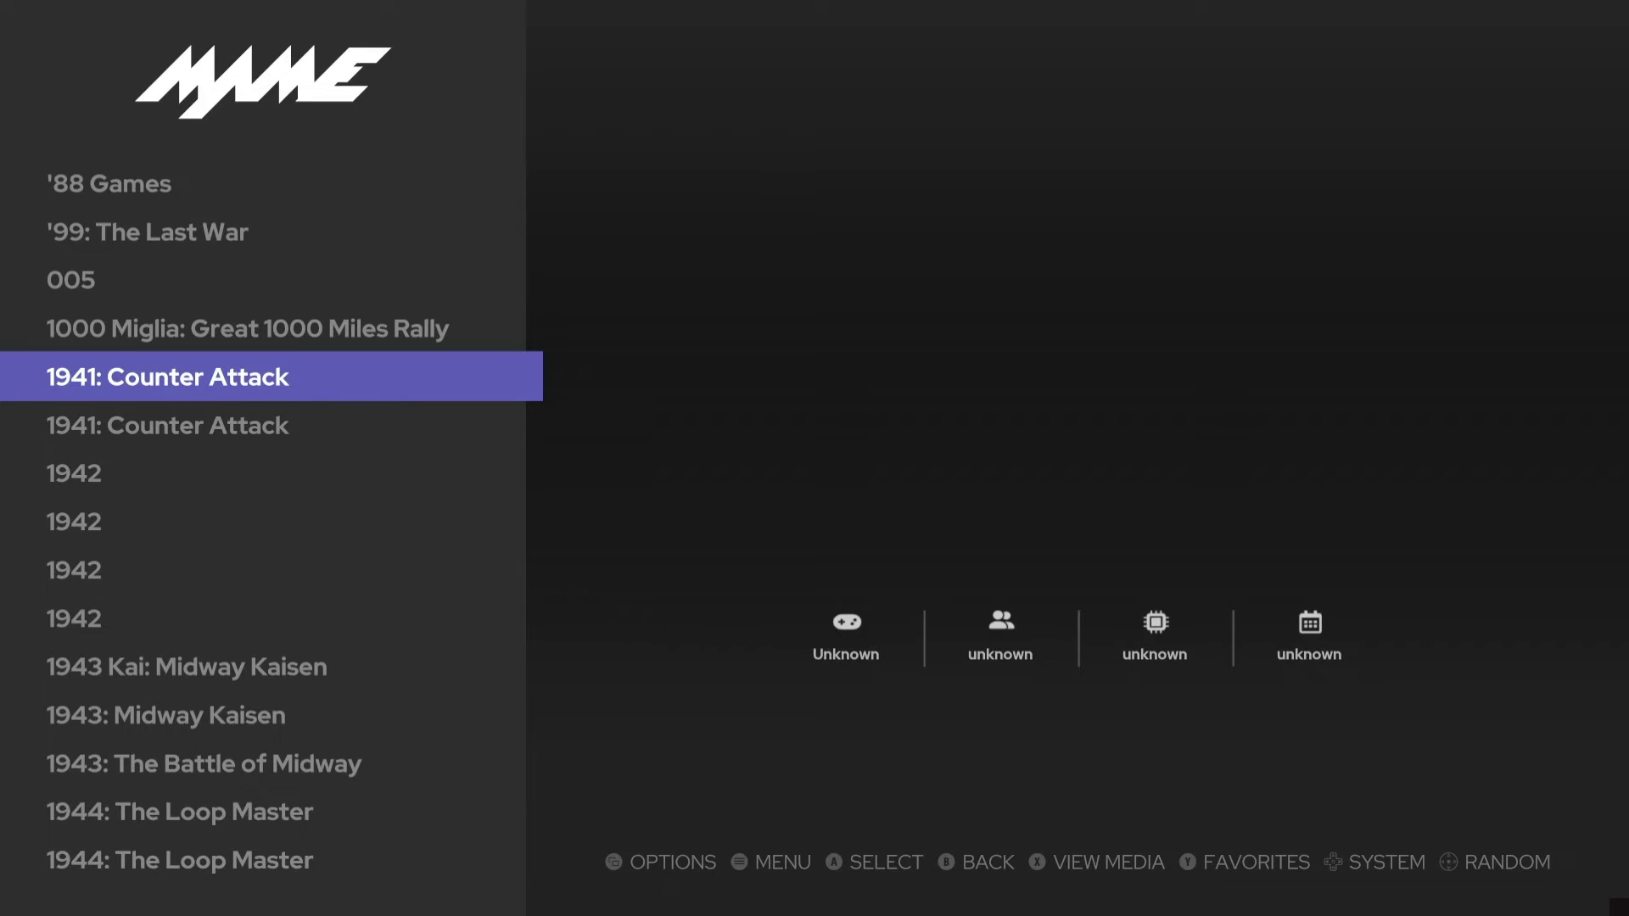
Launch 1941: Counter Attack and start a one-player game.
key("Return")
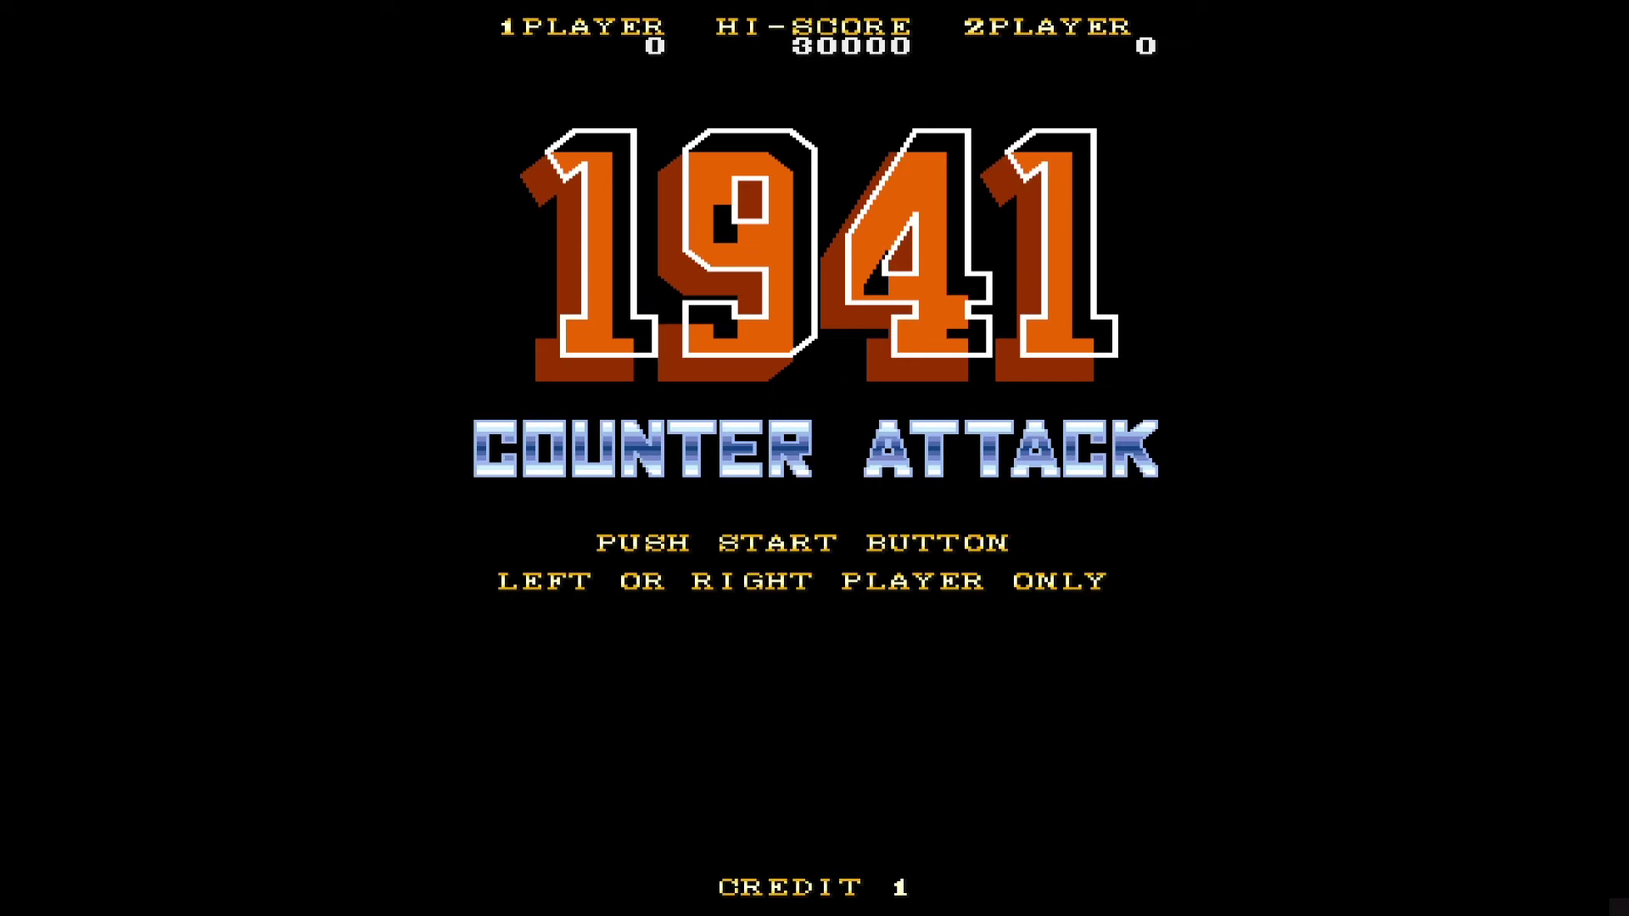
key("1")
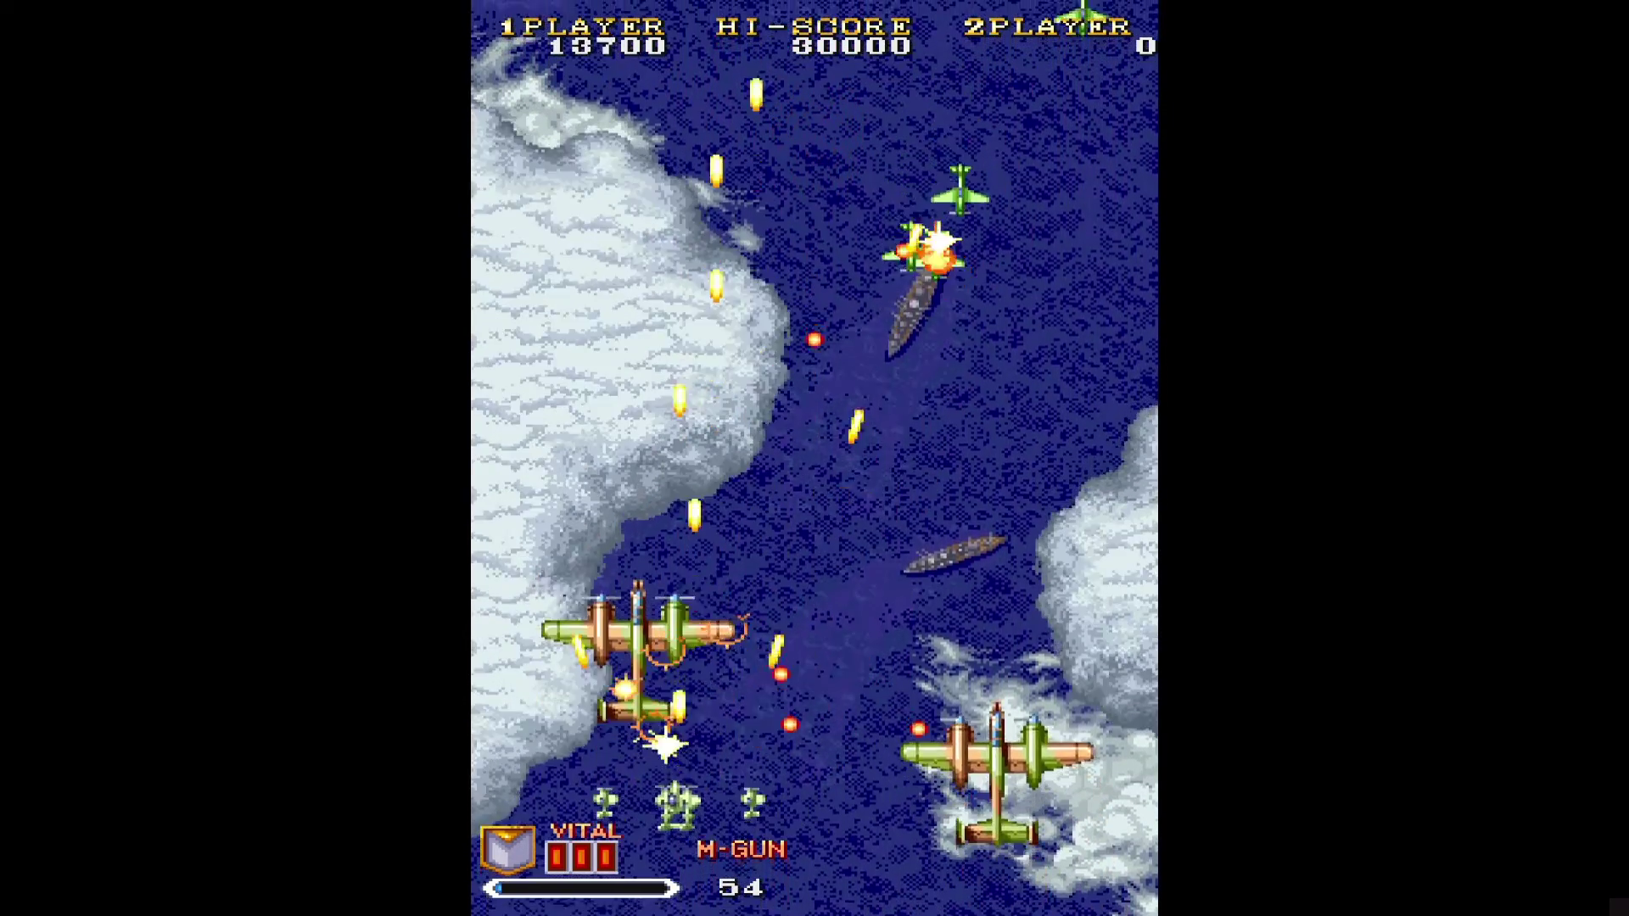
Save the running game's state to slot 0 through RetroArch's Quick Menu.
key("F1")
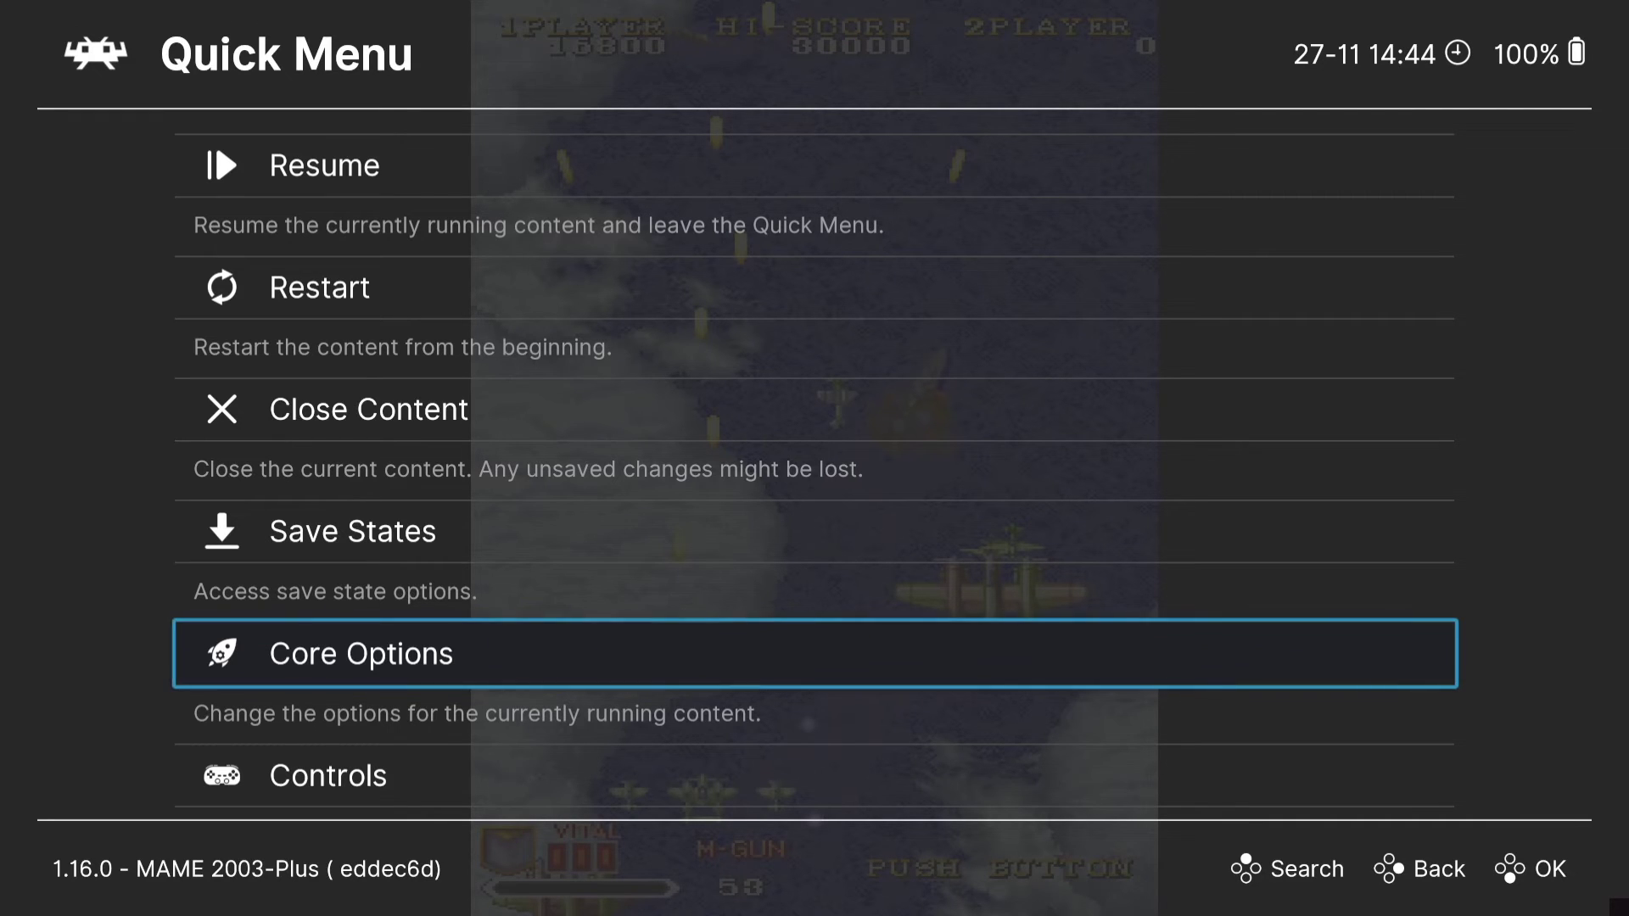
key("Up")
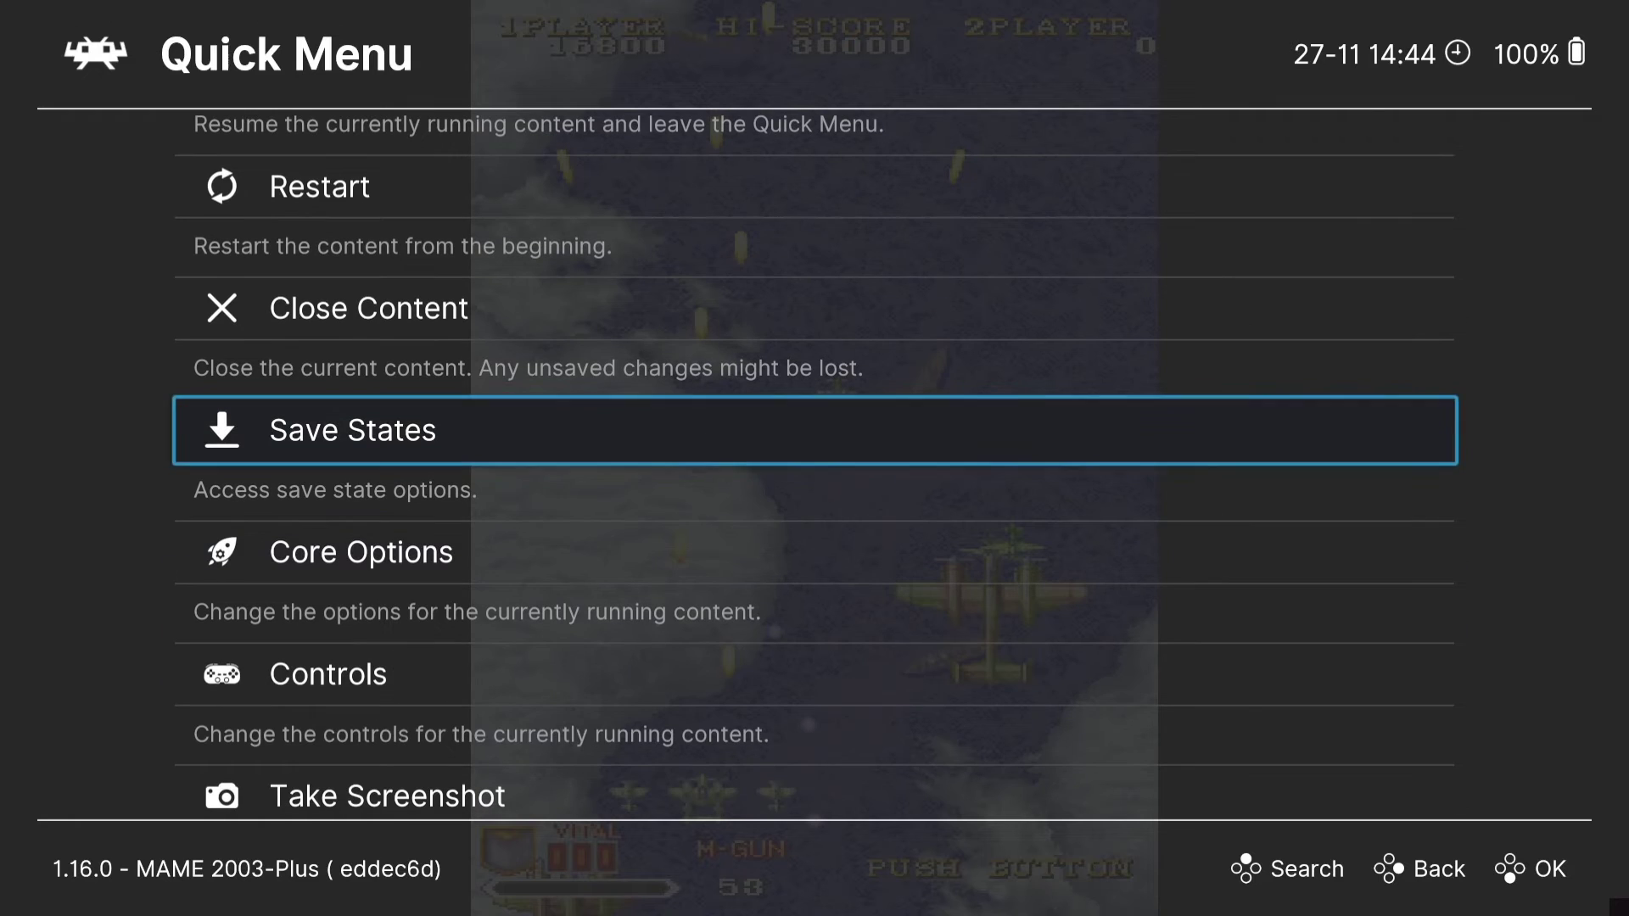
key("Return")
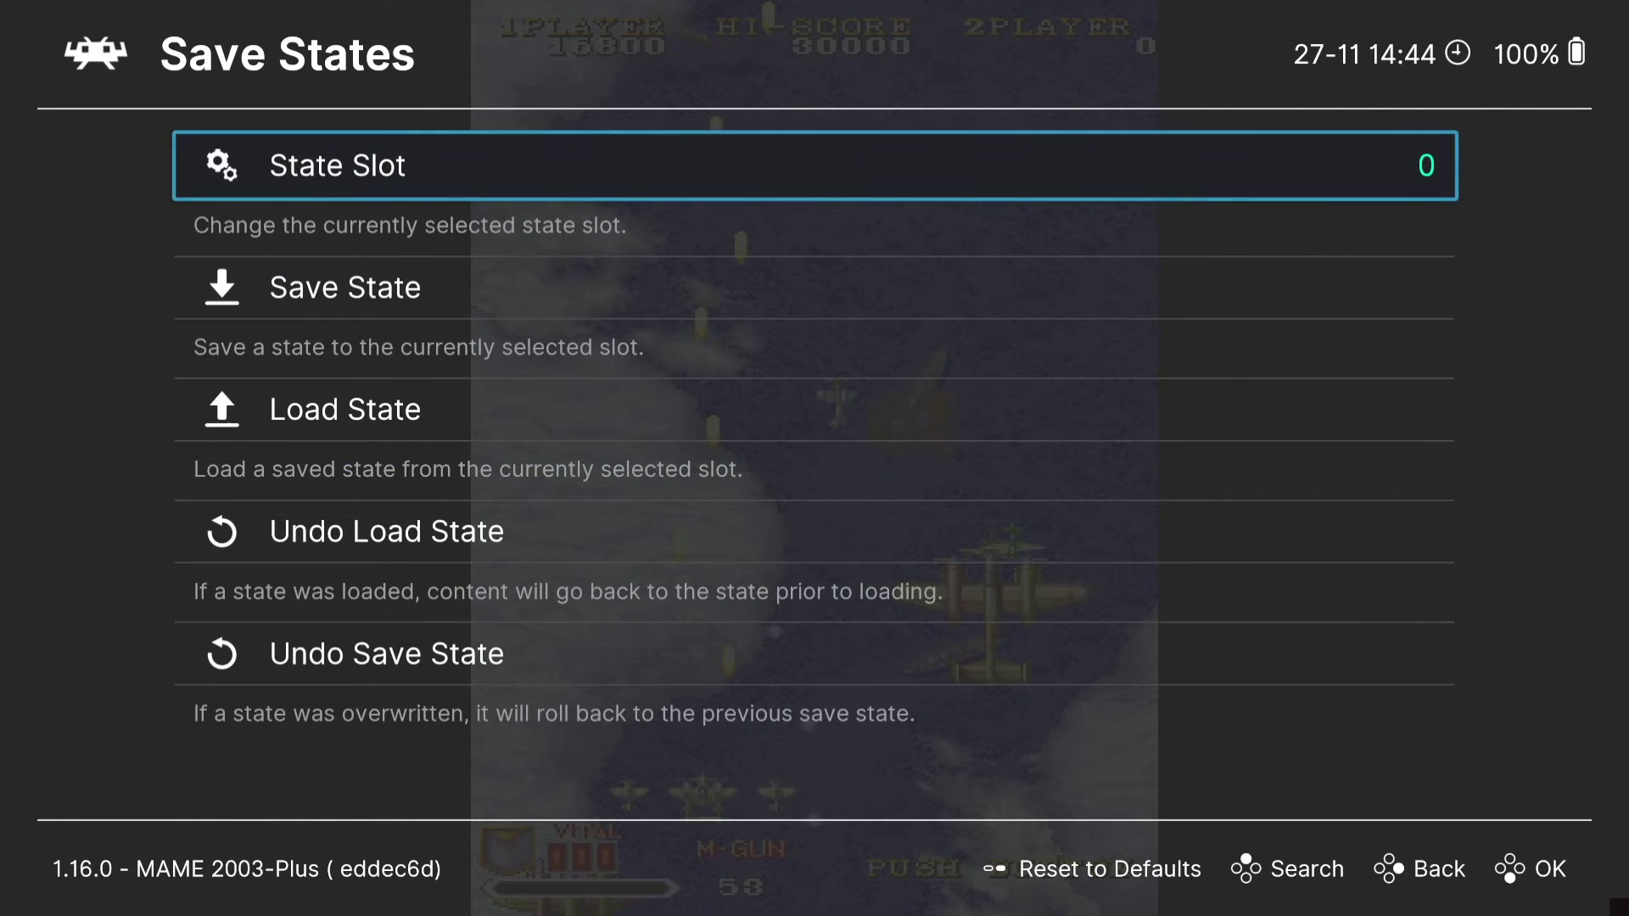
key("Down")
key("Return")
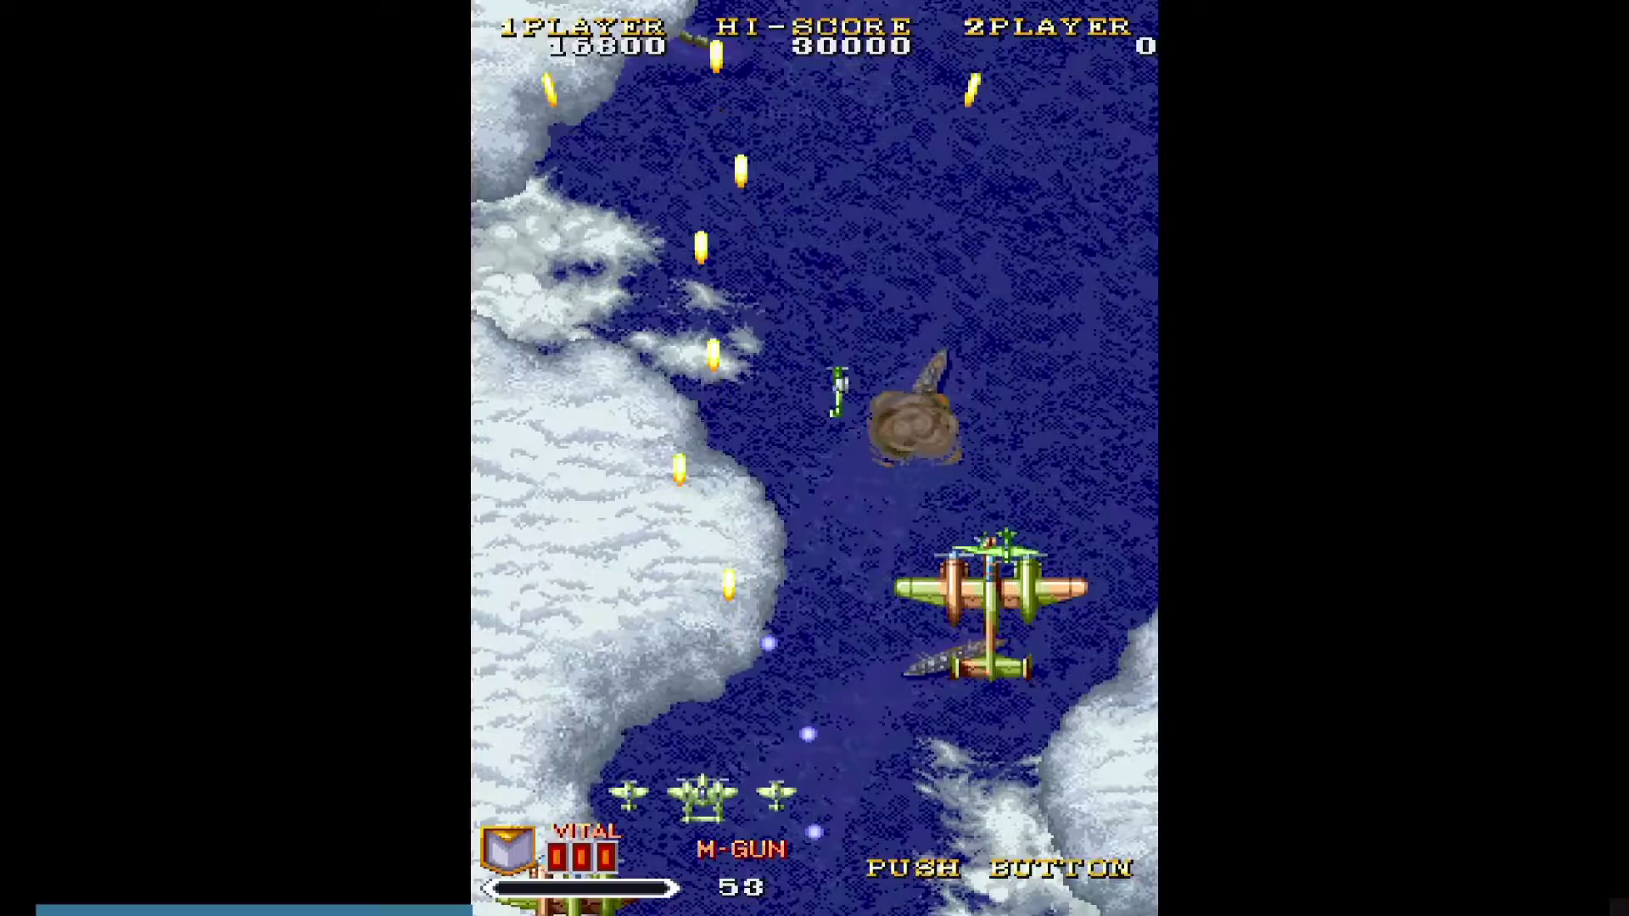
Play on briefly, load the saved state from slot 0 and resume playing.
key("Right")
key("Down")
key("Left")
key("F1")
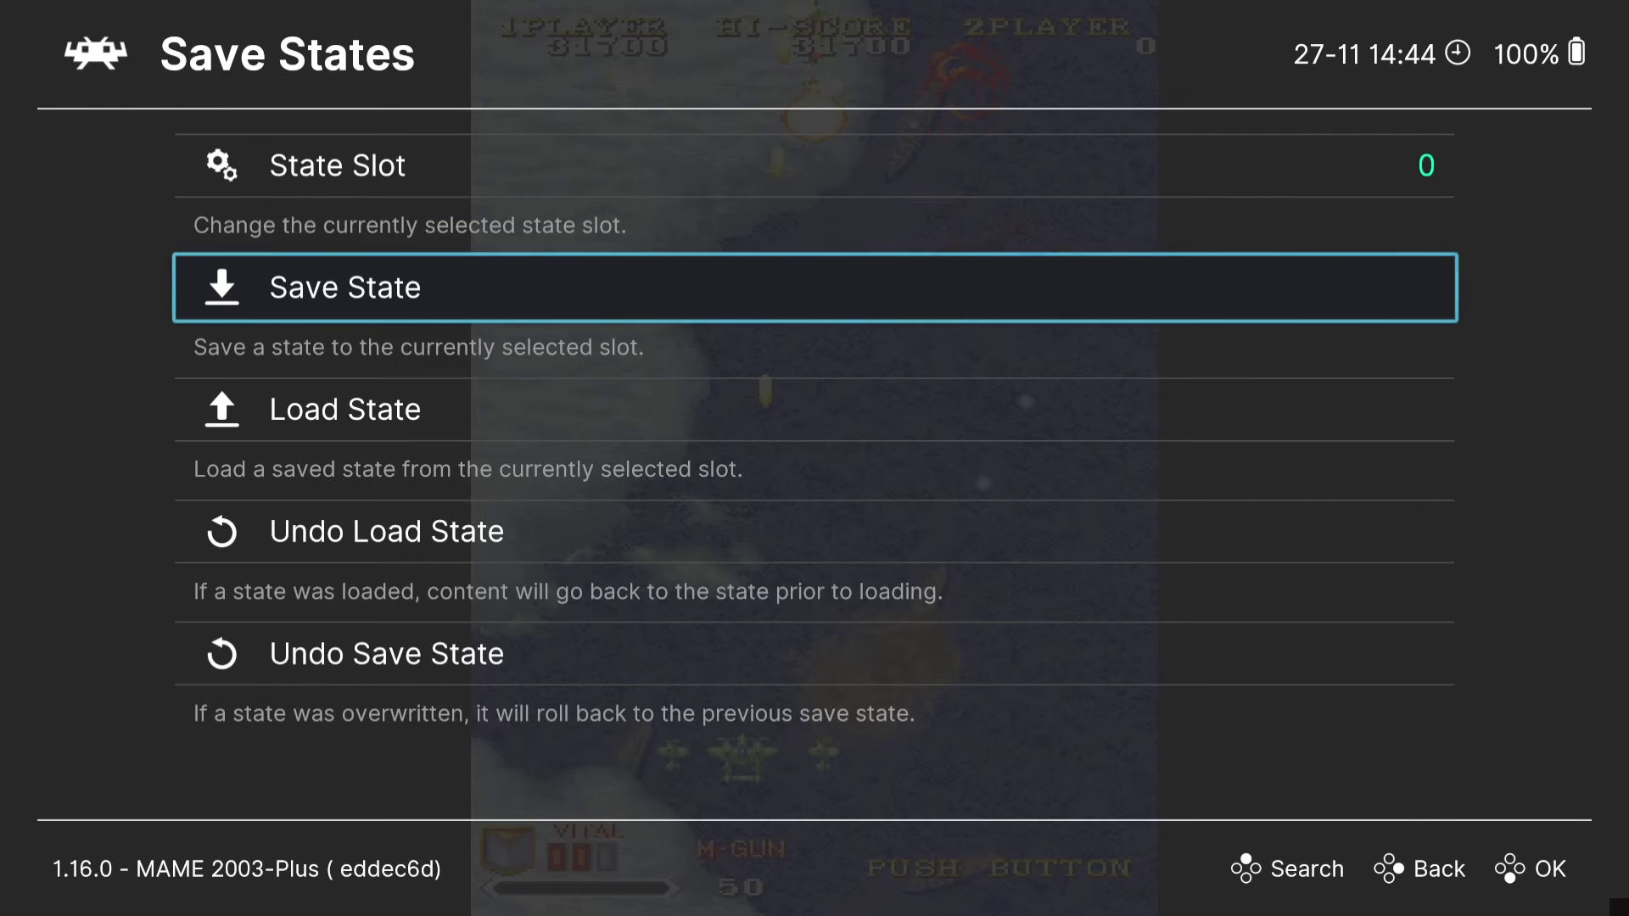
key("Down")
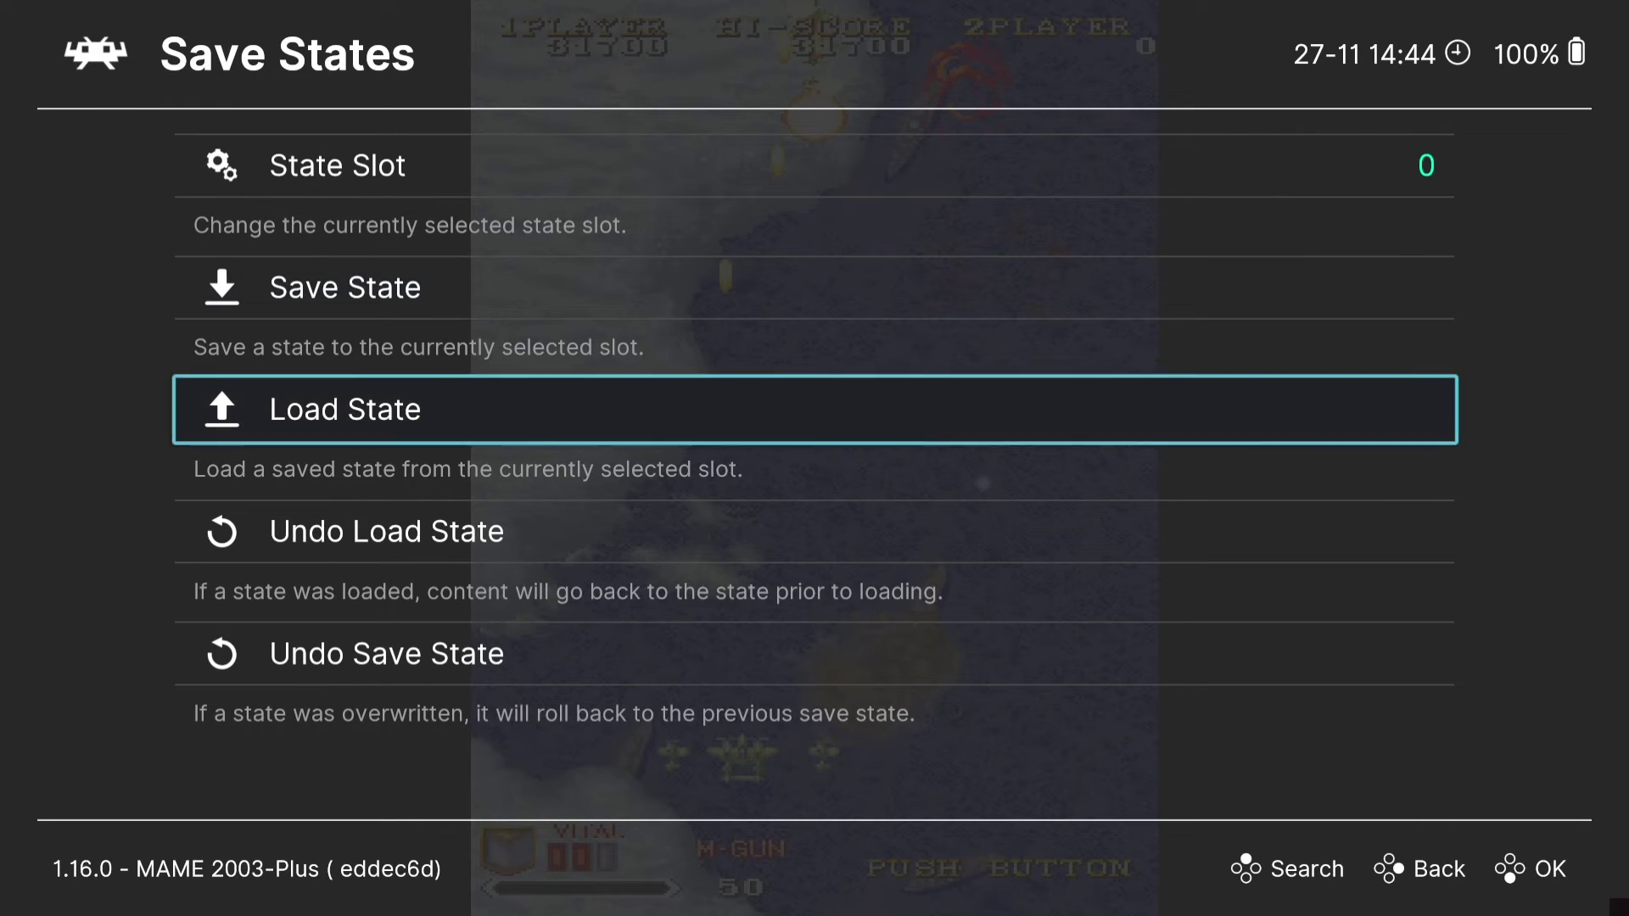
key("Return")
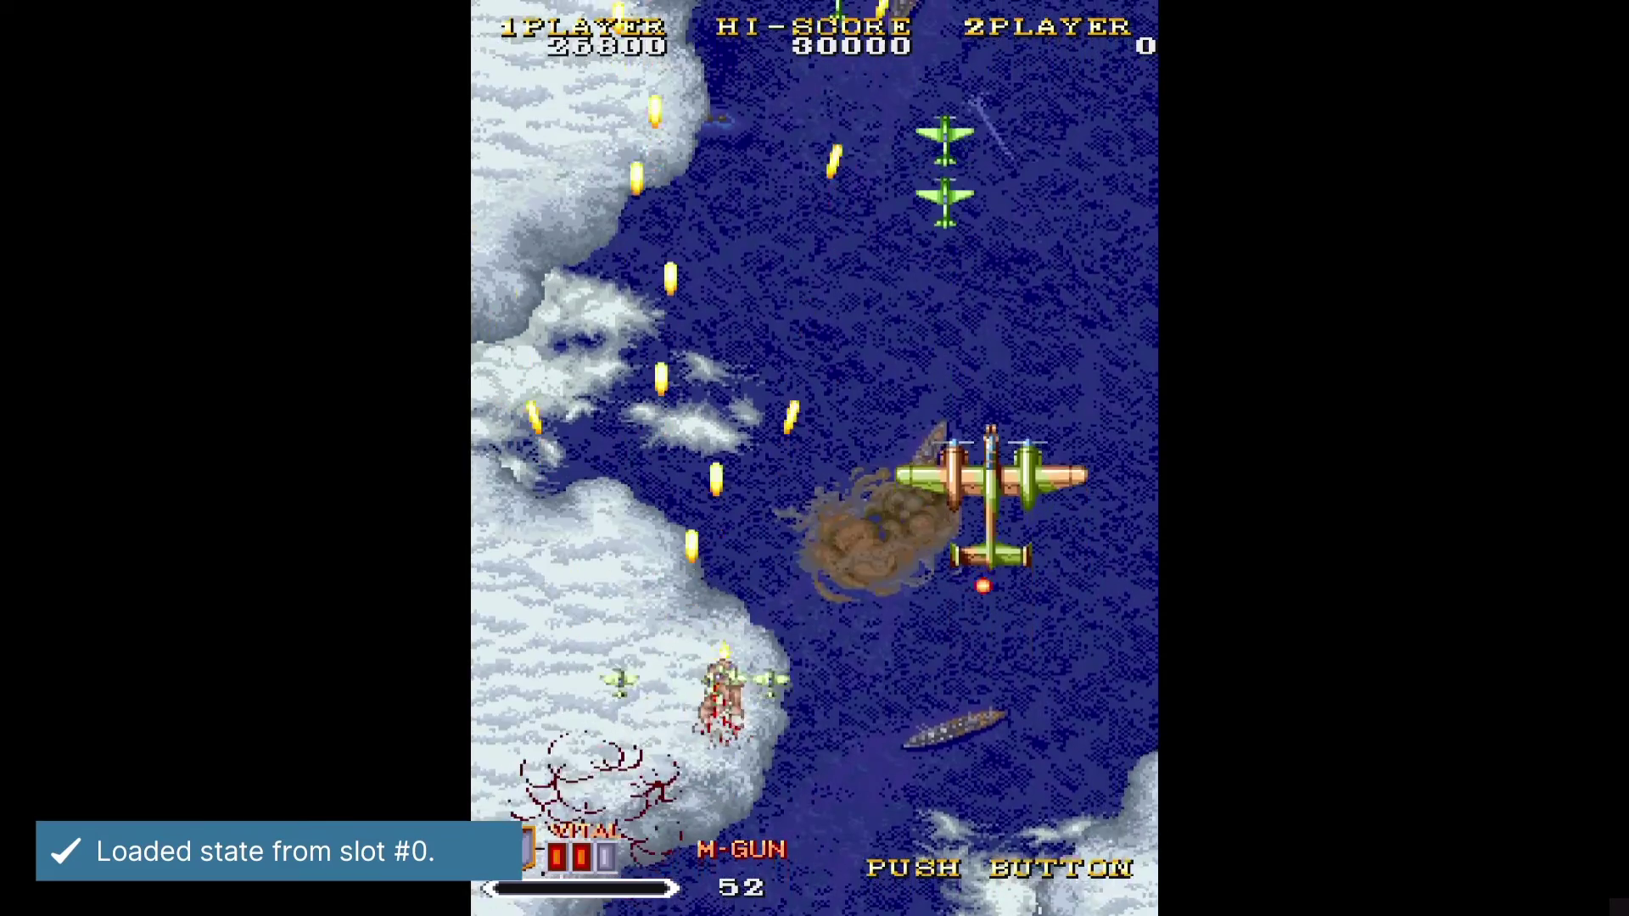
key("Up")
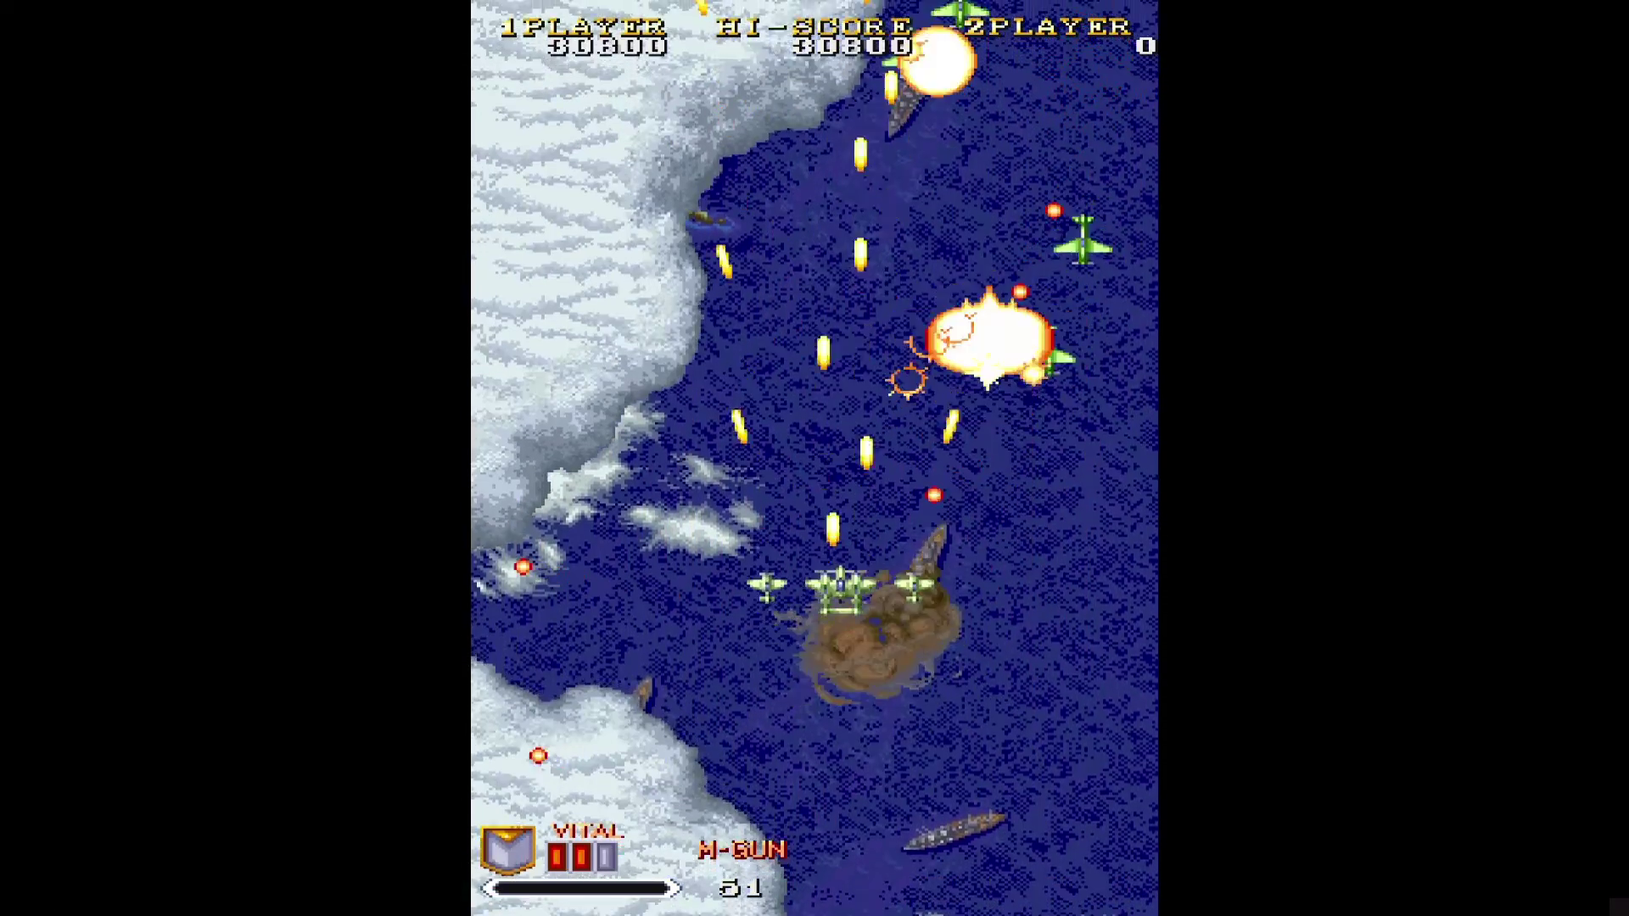
Pause the game in RetroArch's Quick Menu and add it to Favorites.
key("F1")
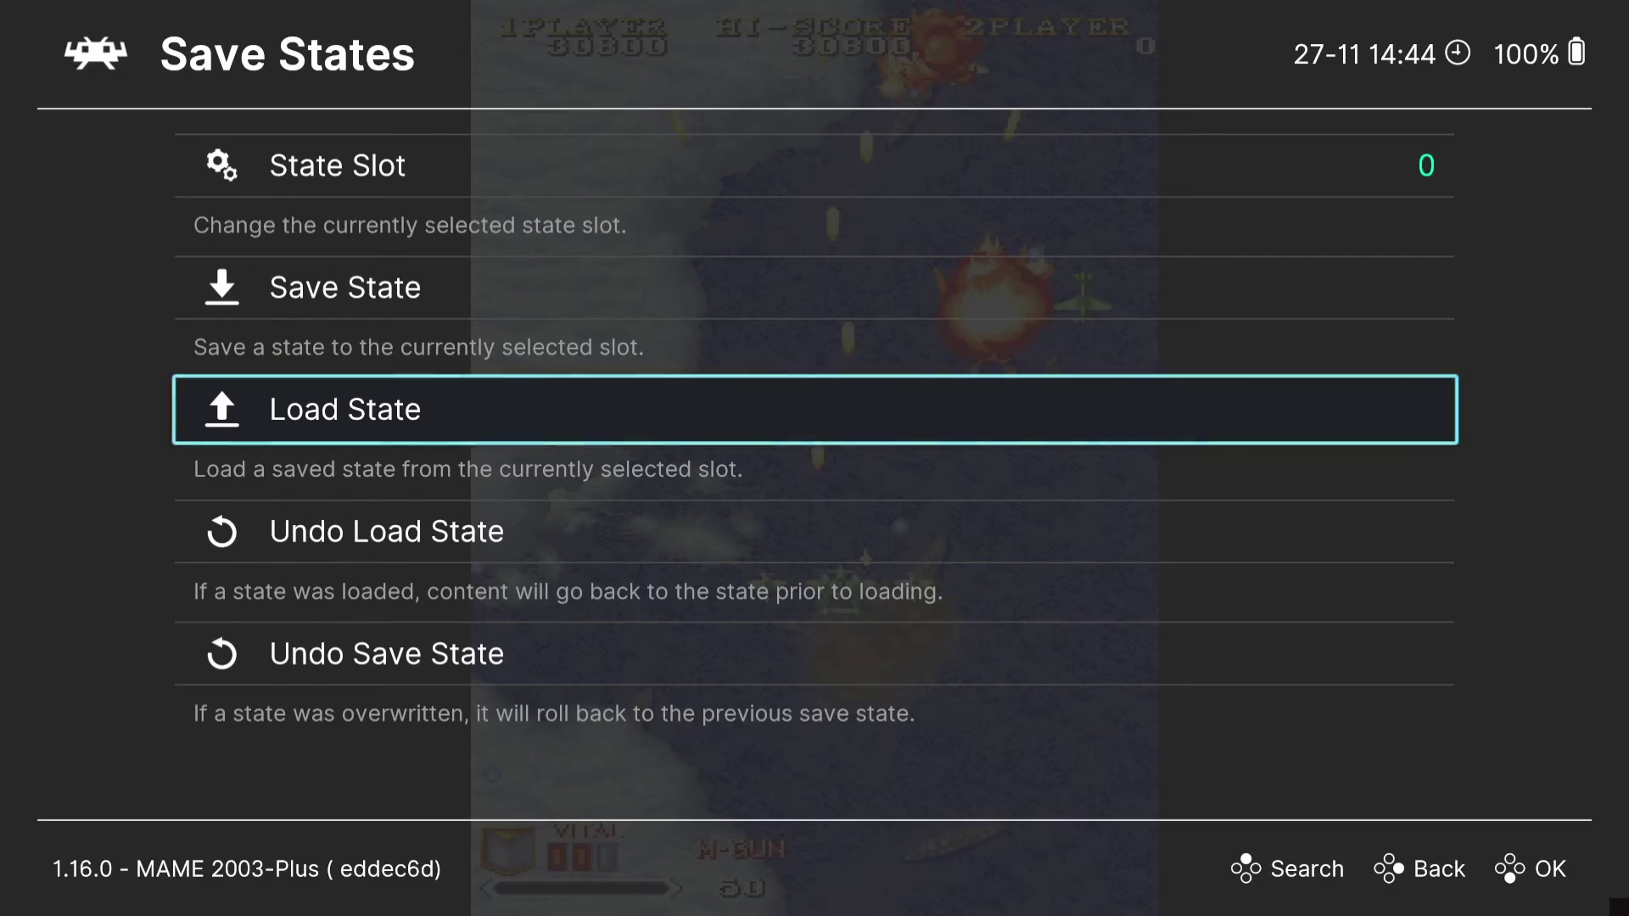
key("BackSpace")
key("Down")
key("Down")
key("Down")
key("Down")
key("Down")
key("Down")
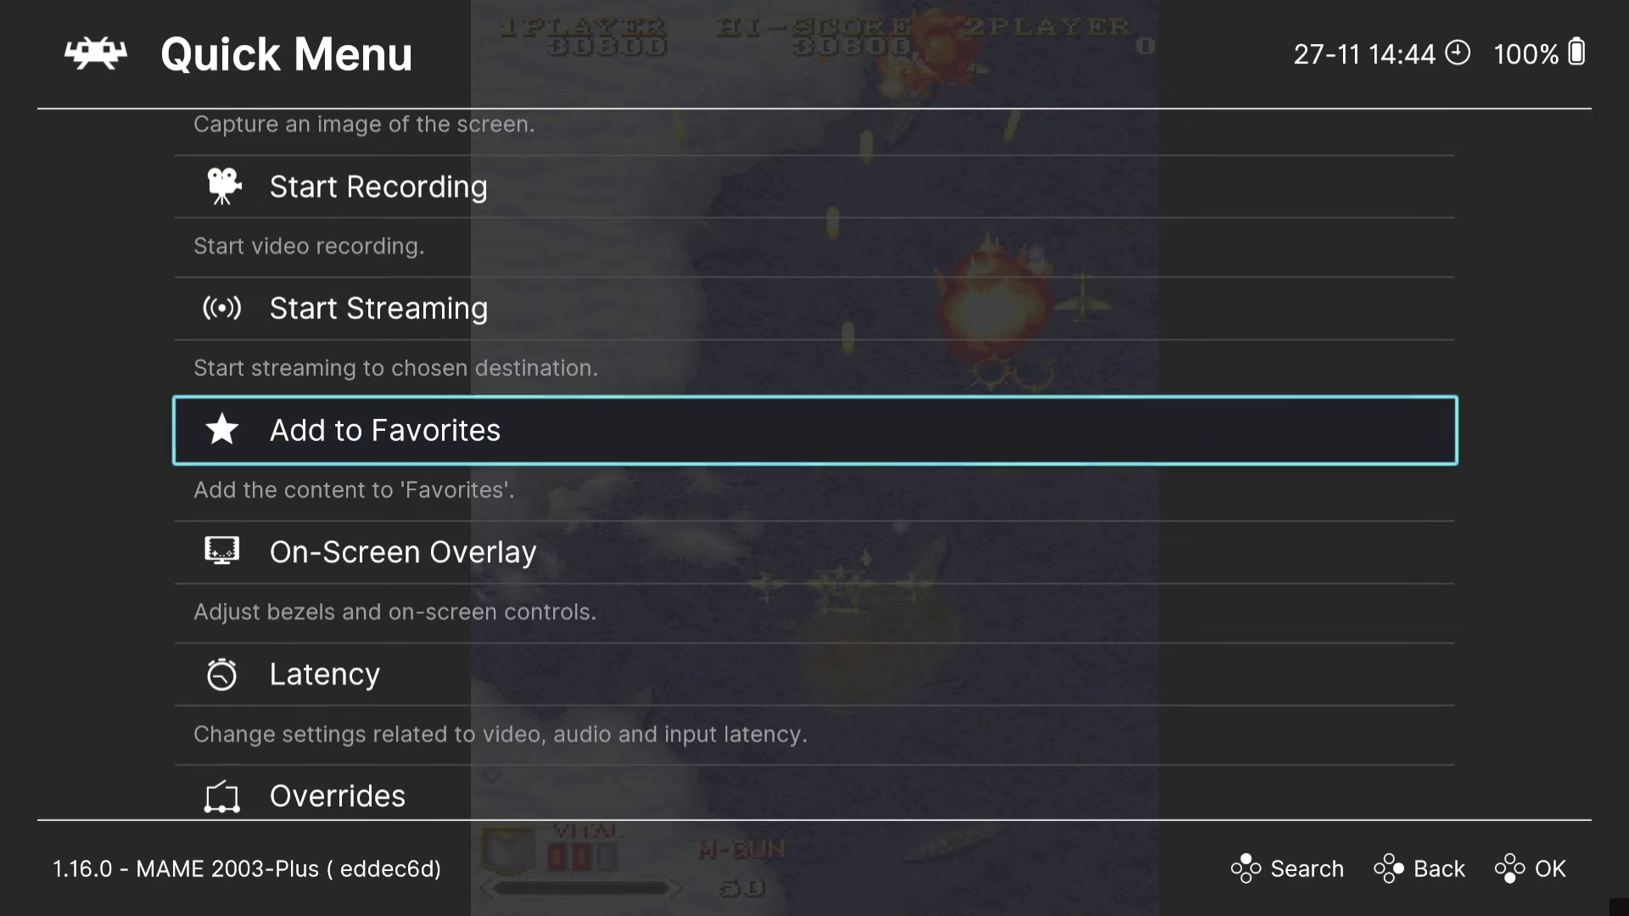
key("Return")
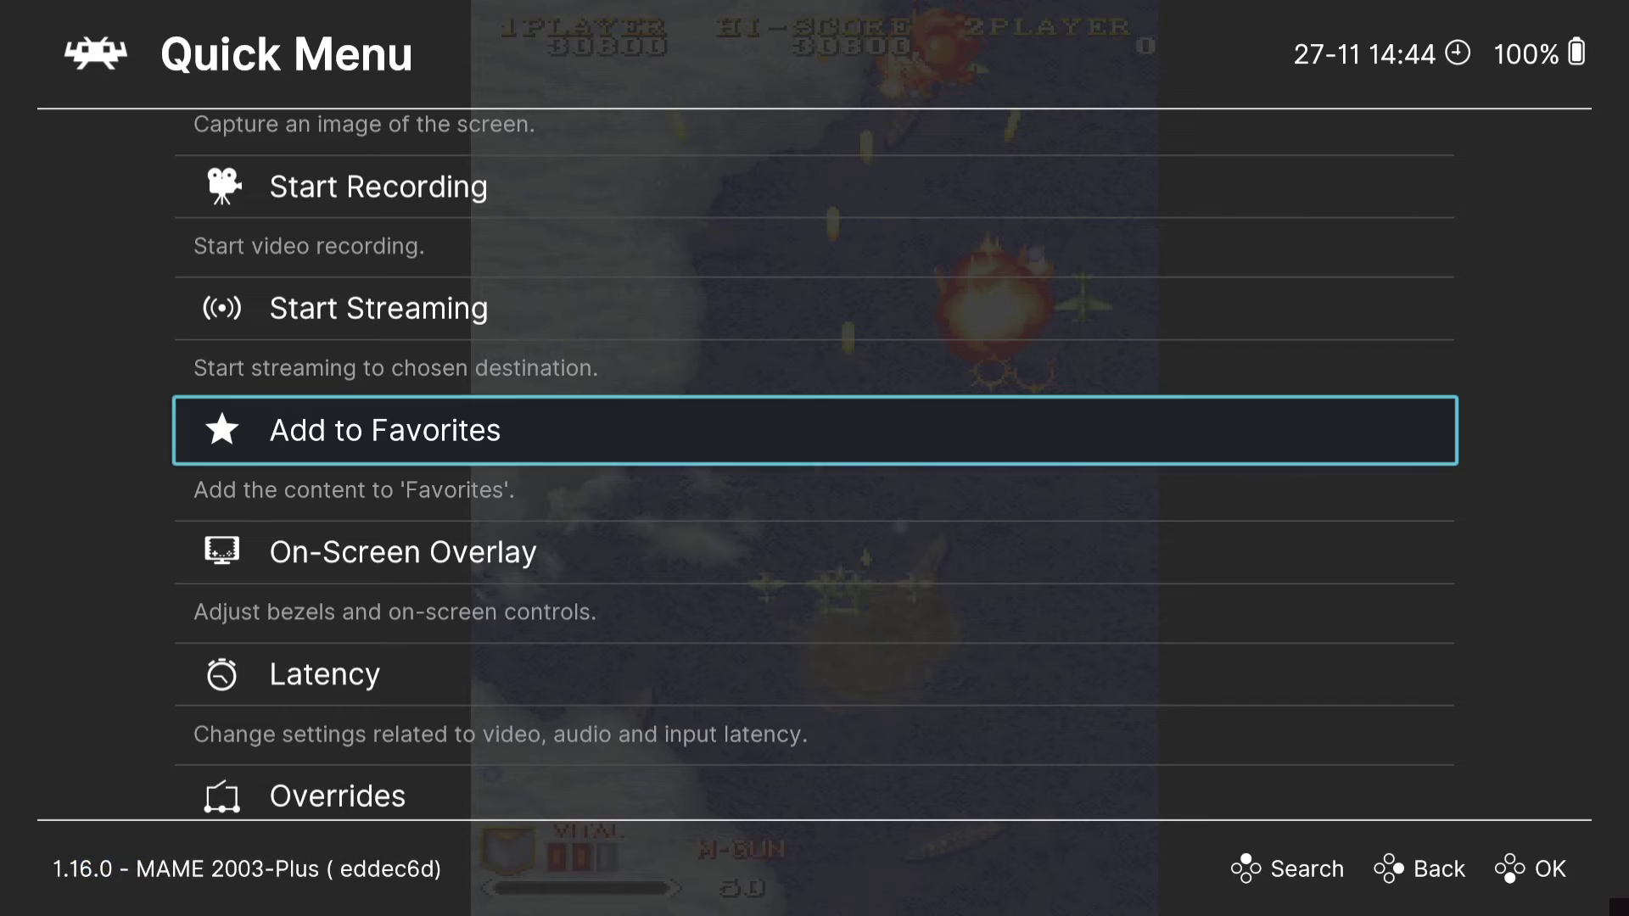
Go back to RetroArch's Main Menu and check the Favorites list for the added game.
key("BackSpace")
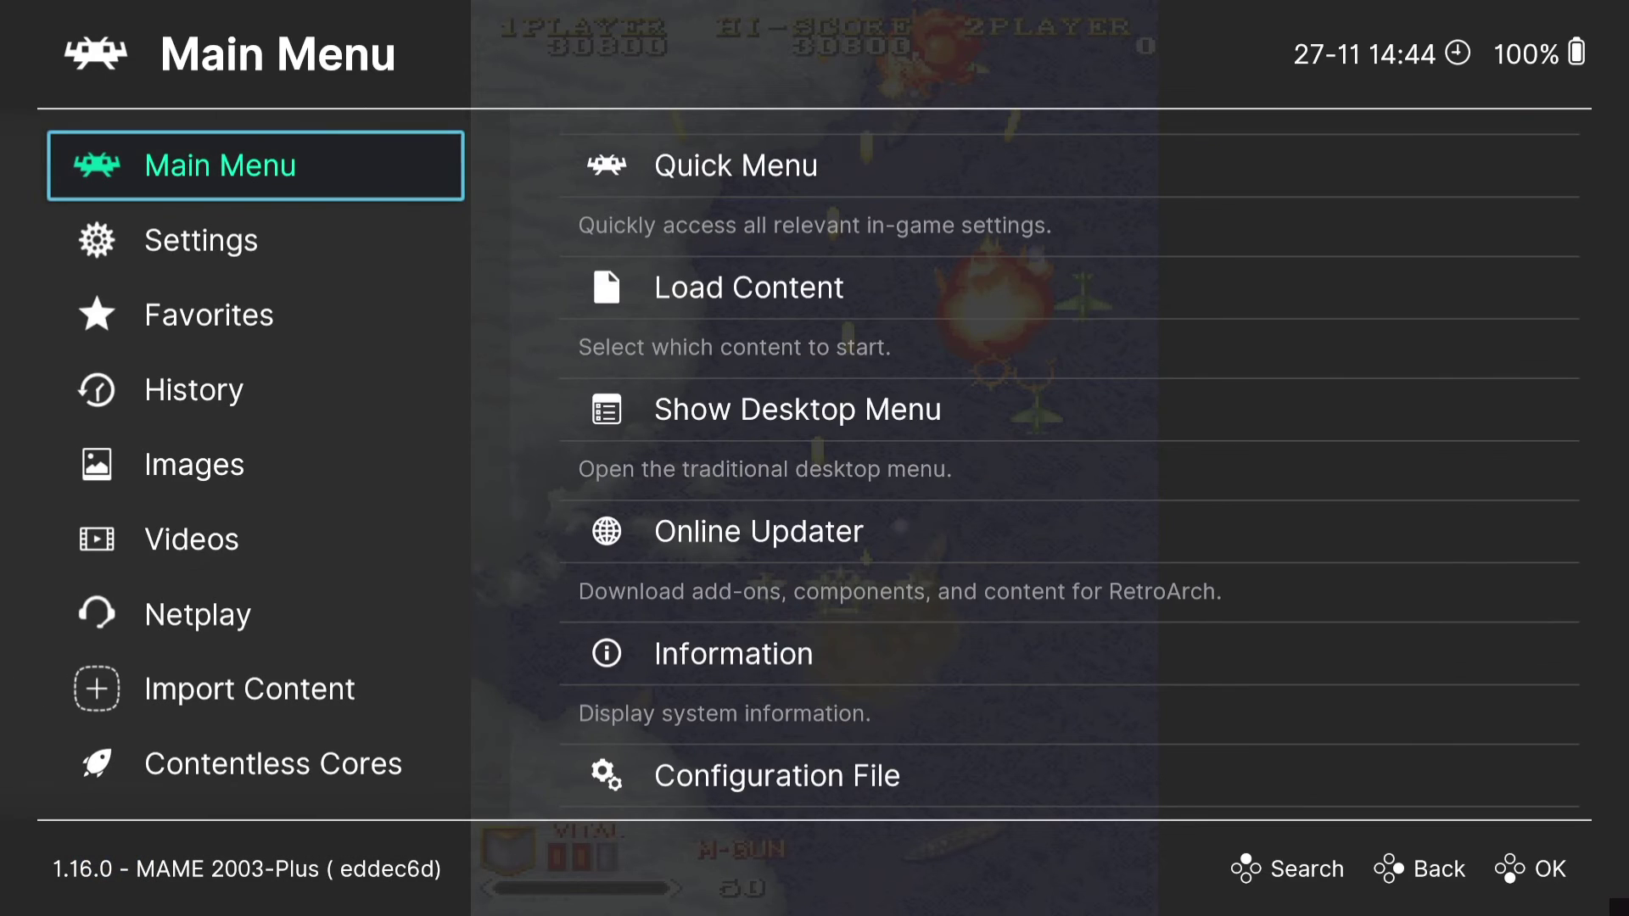
key("Down")
key("Down")
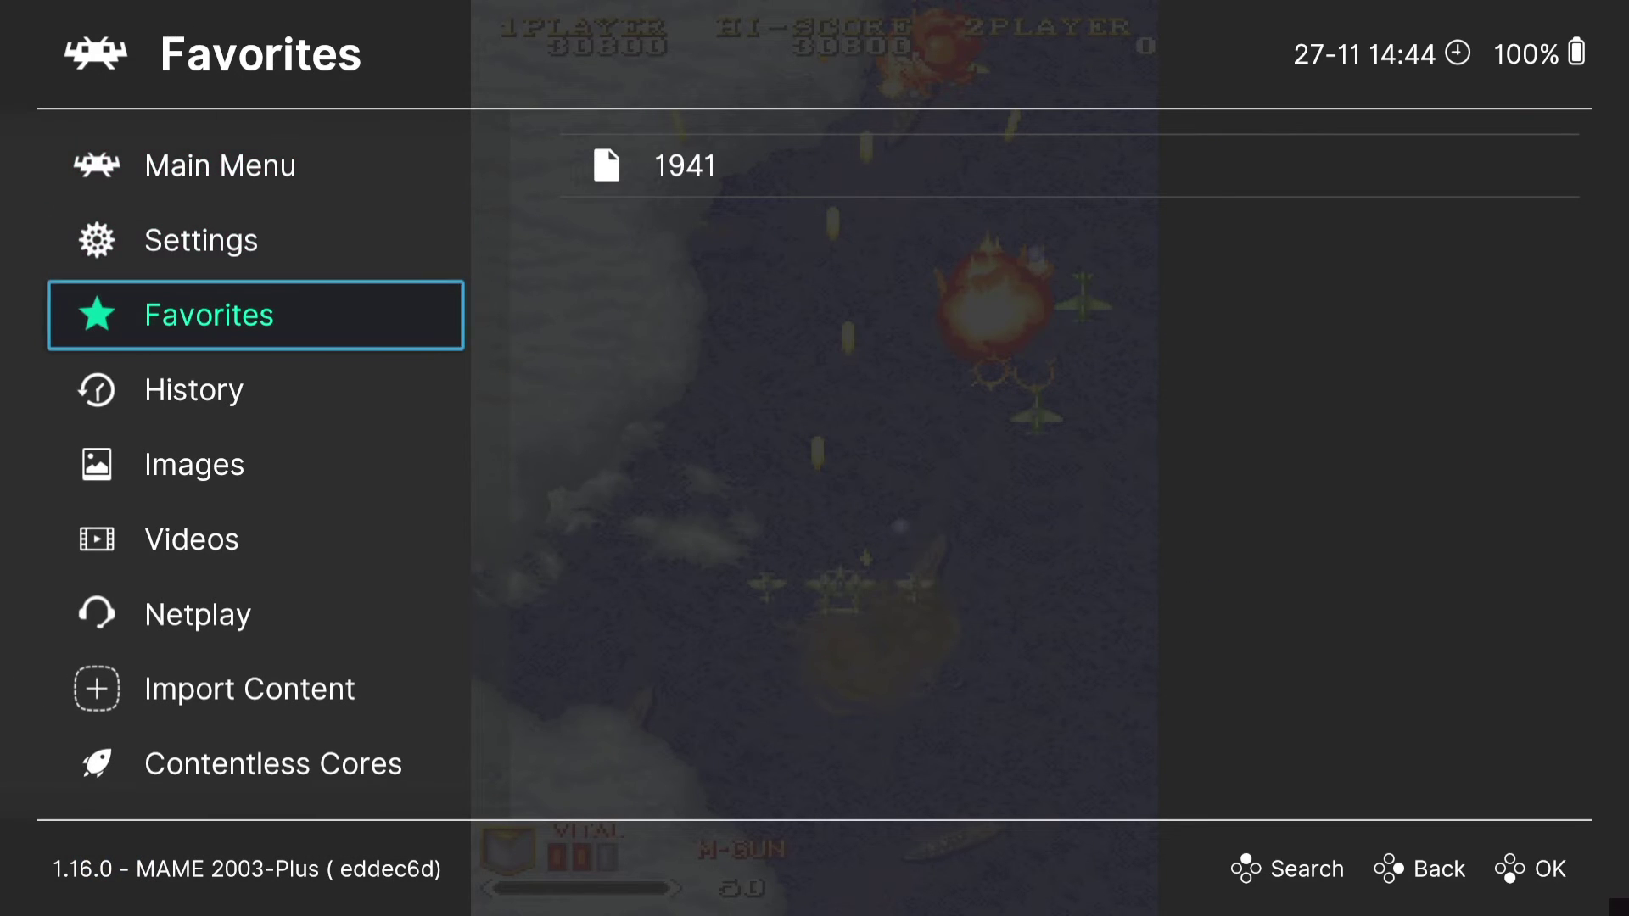
Look over the Main Menu entries again and display the Settings category.
key("Up")
key("Up")
key("Right")
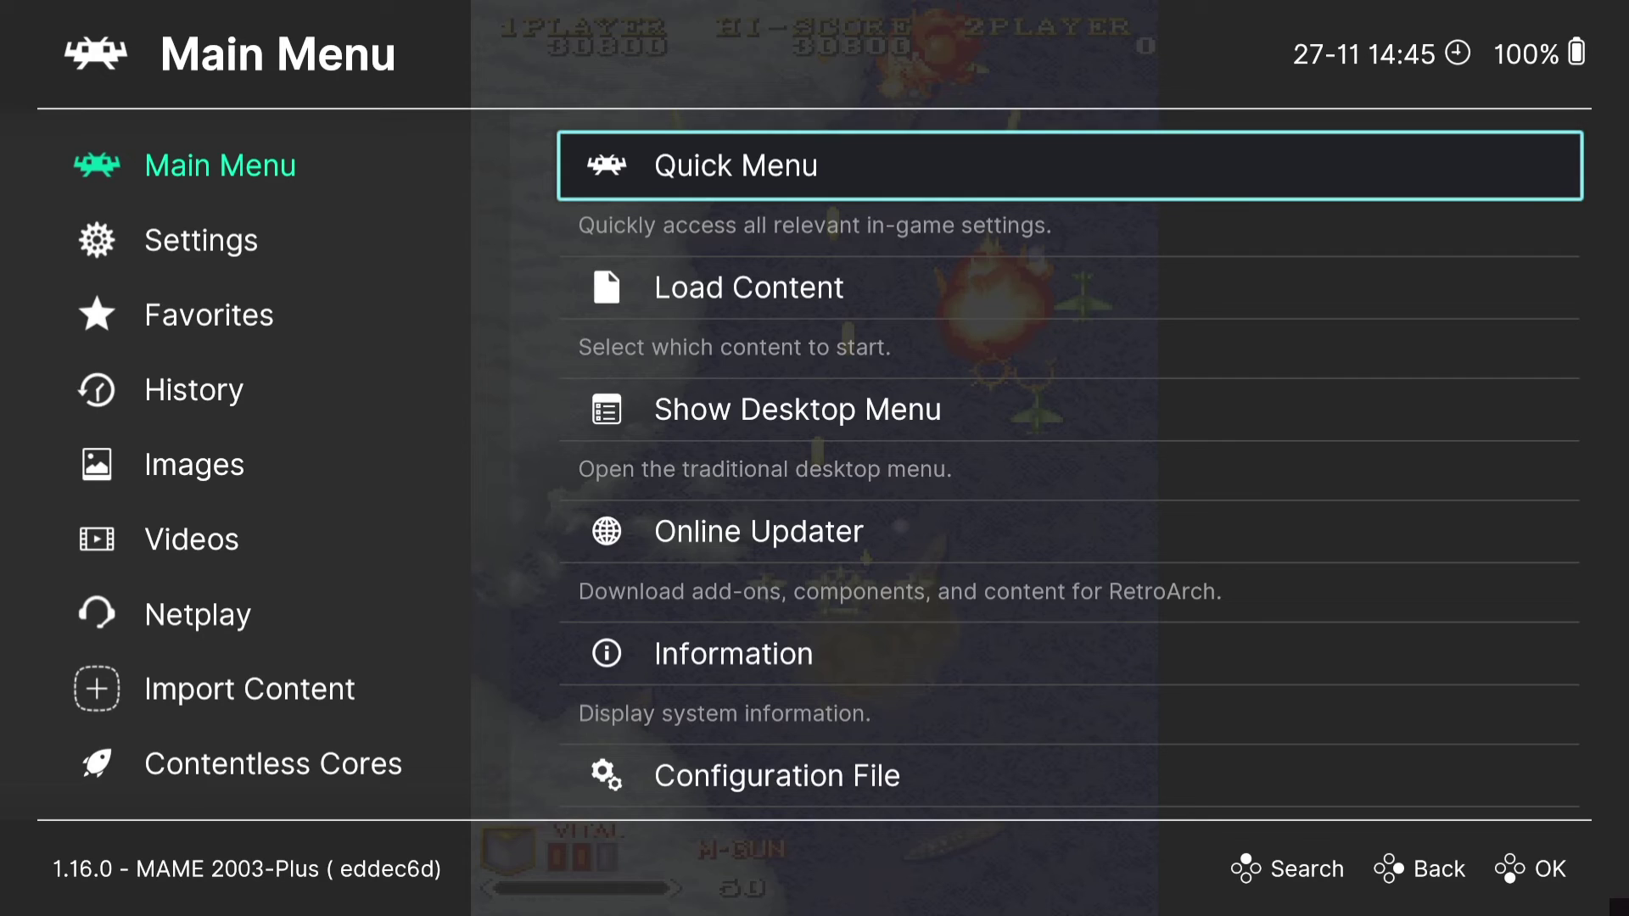
key("Left")
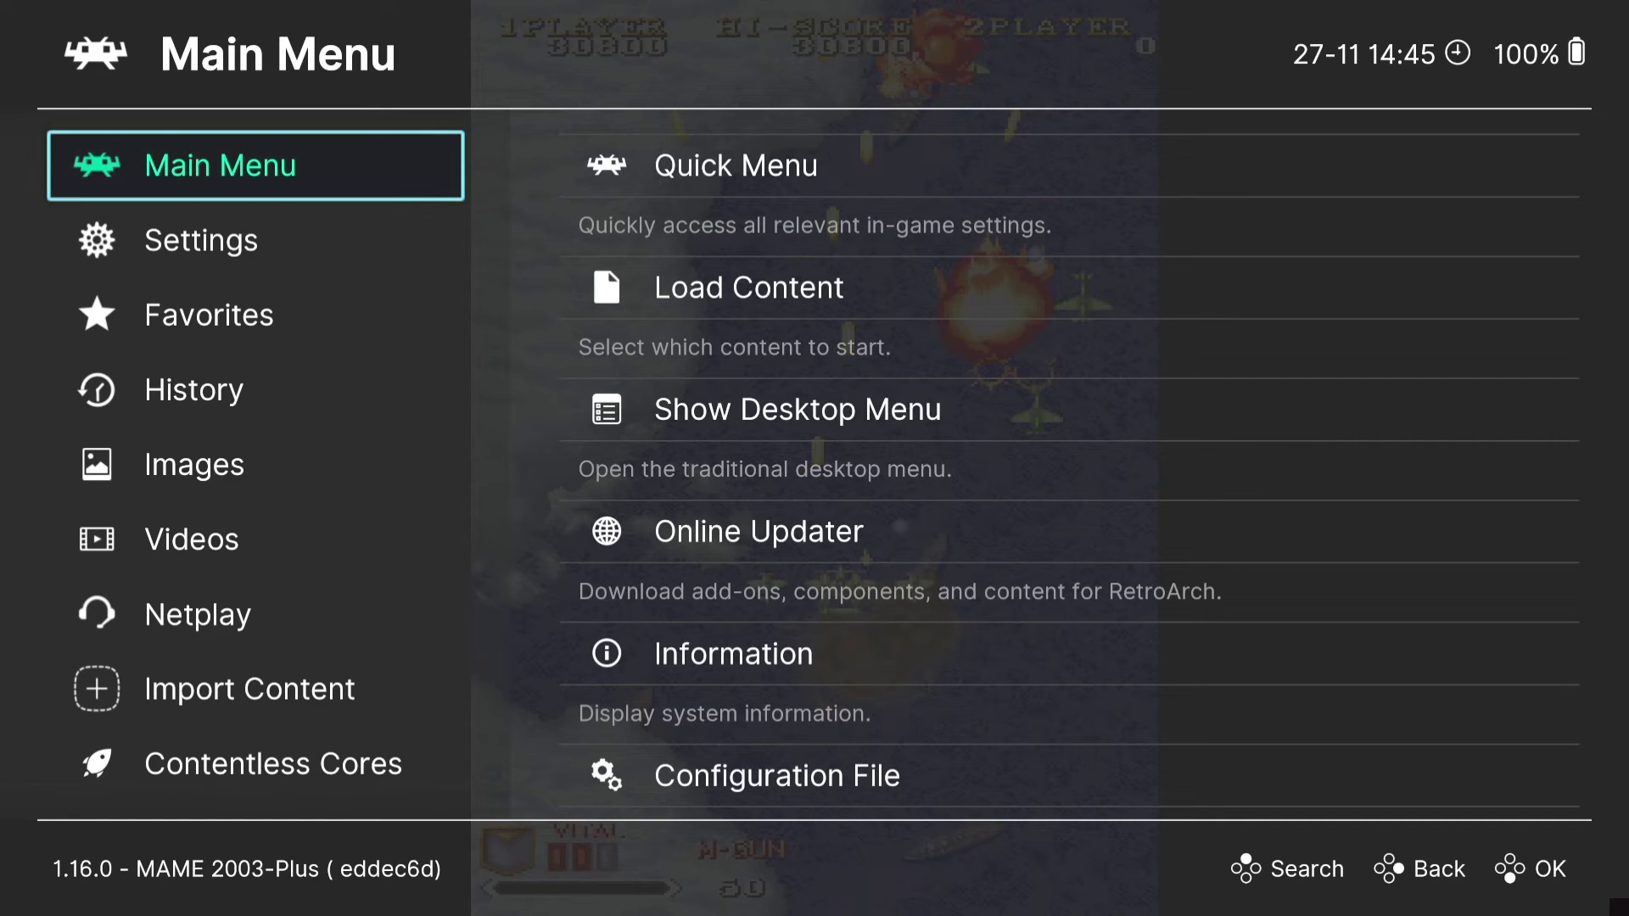
key("Down")
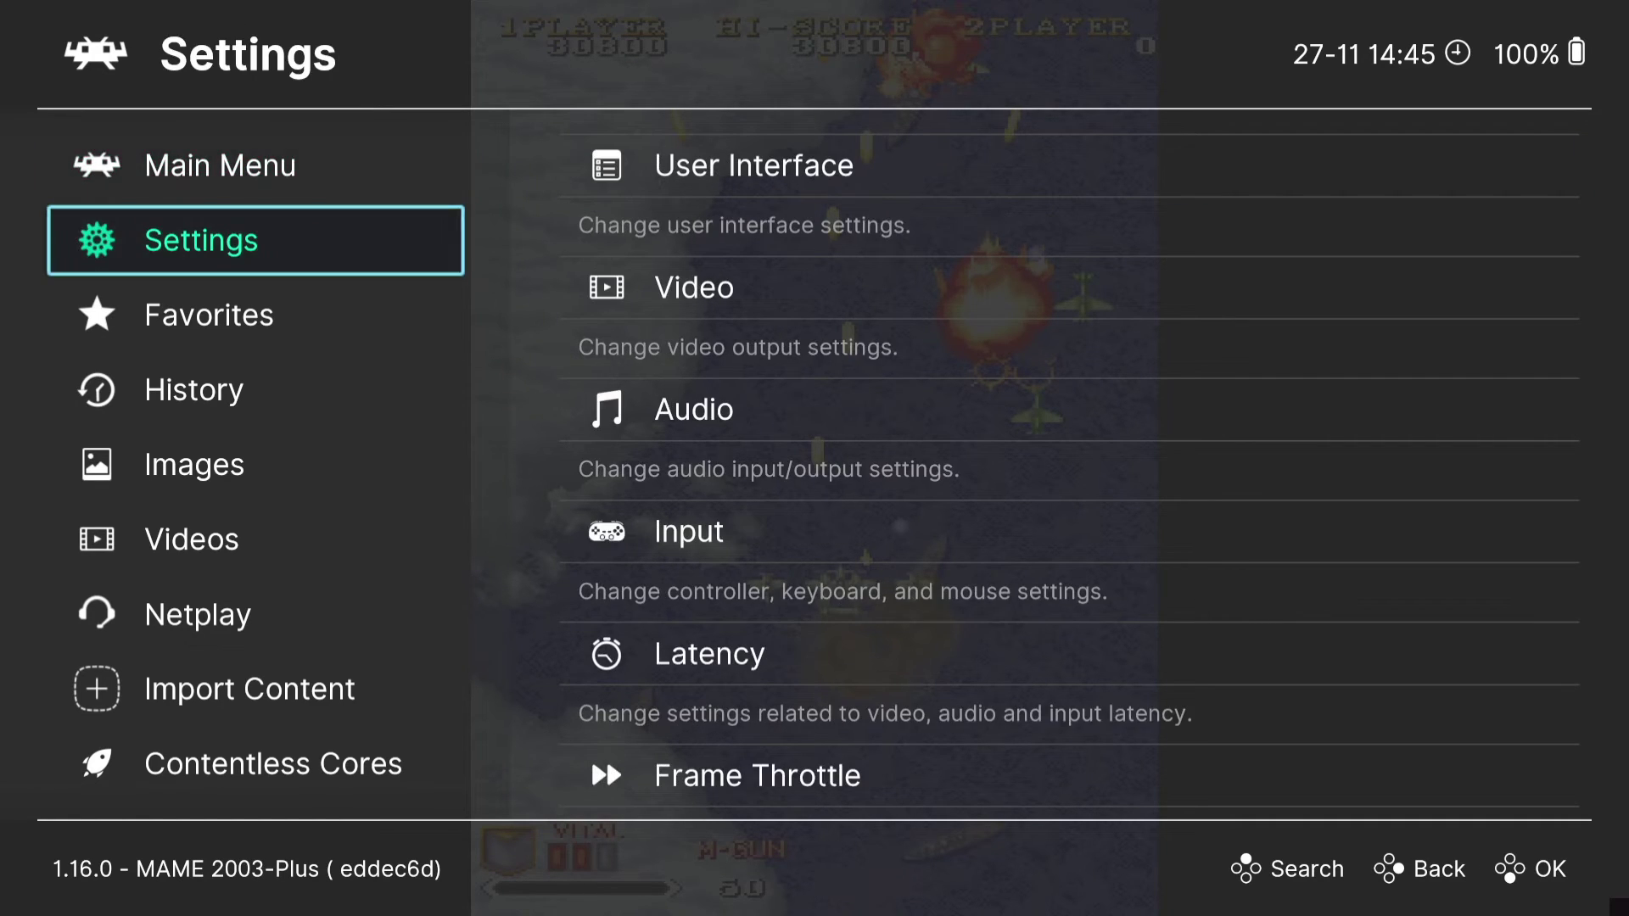
Set the Aspect Ratio to Full in the Scaling section of the Video settings.
key("Right")
key("Down")
key("Return")
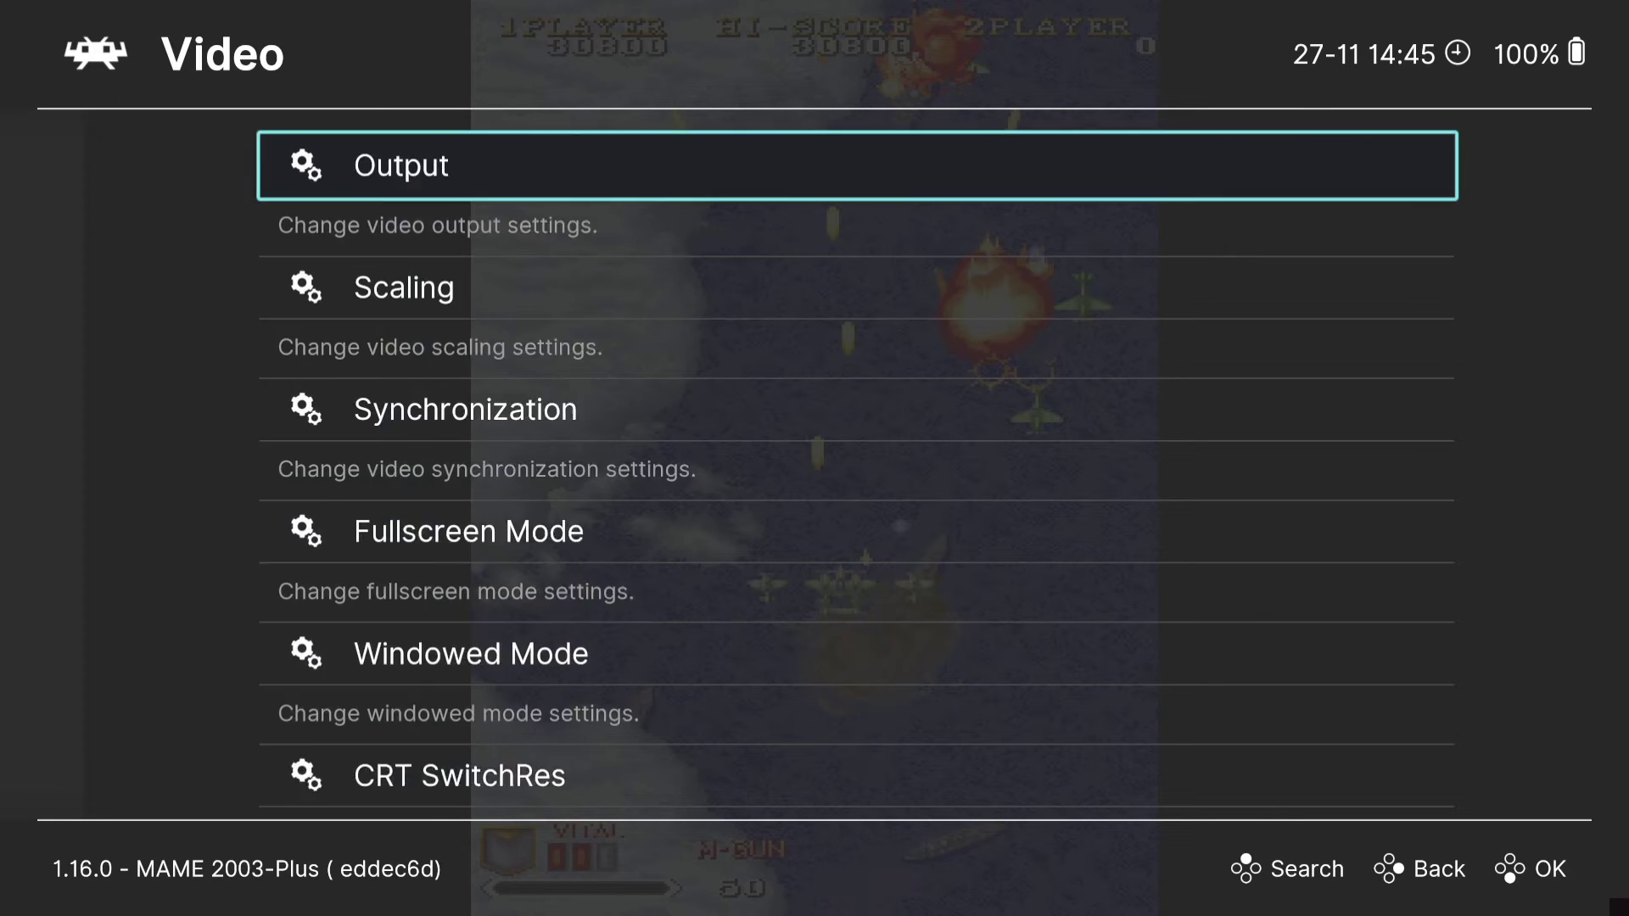
key("Down")
key("Return")
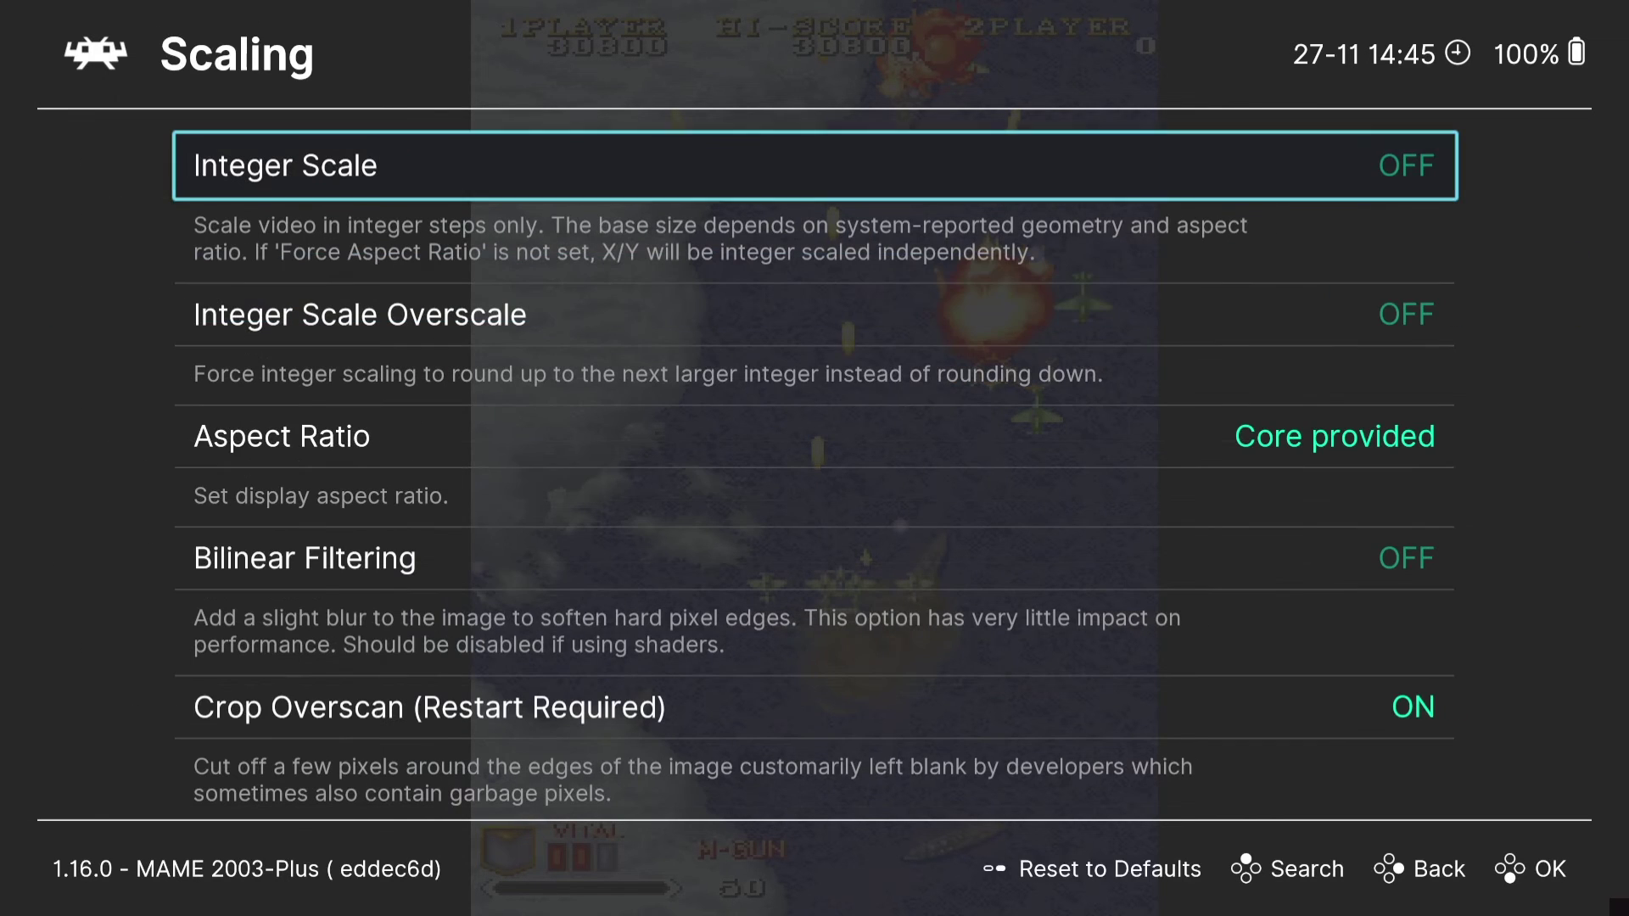
key("Down")
key("Down")
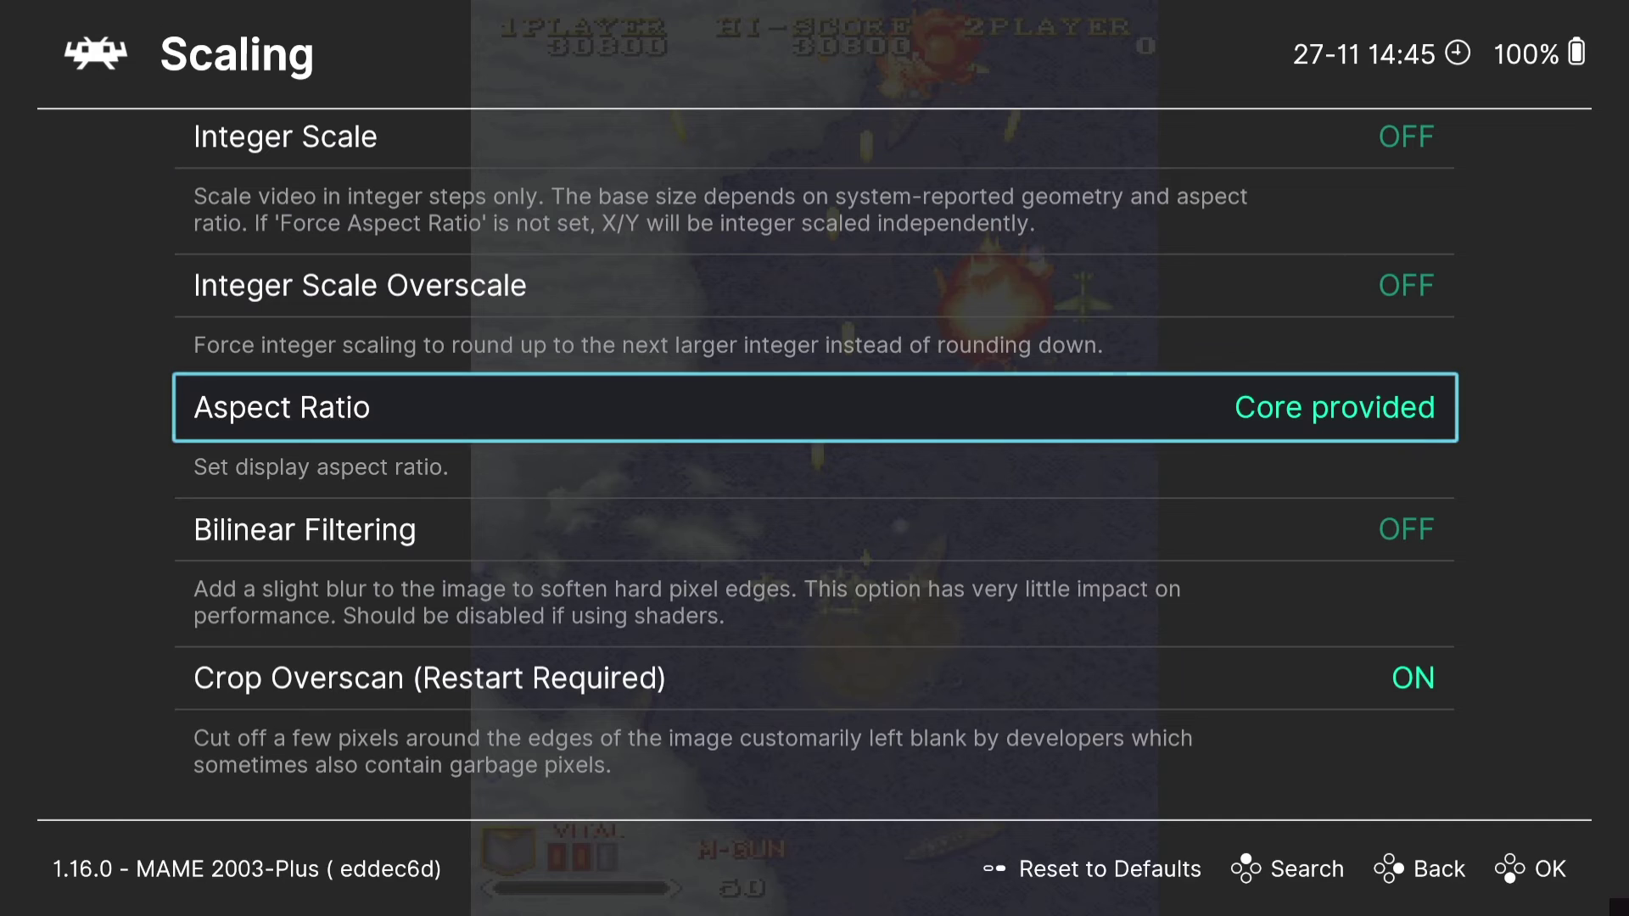
key("Return")
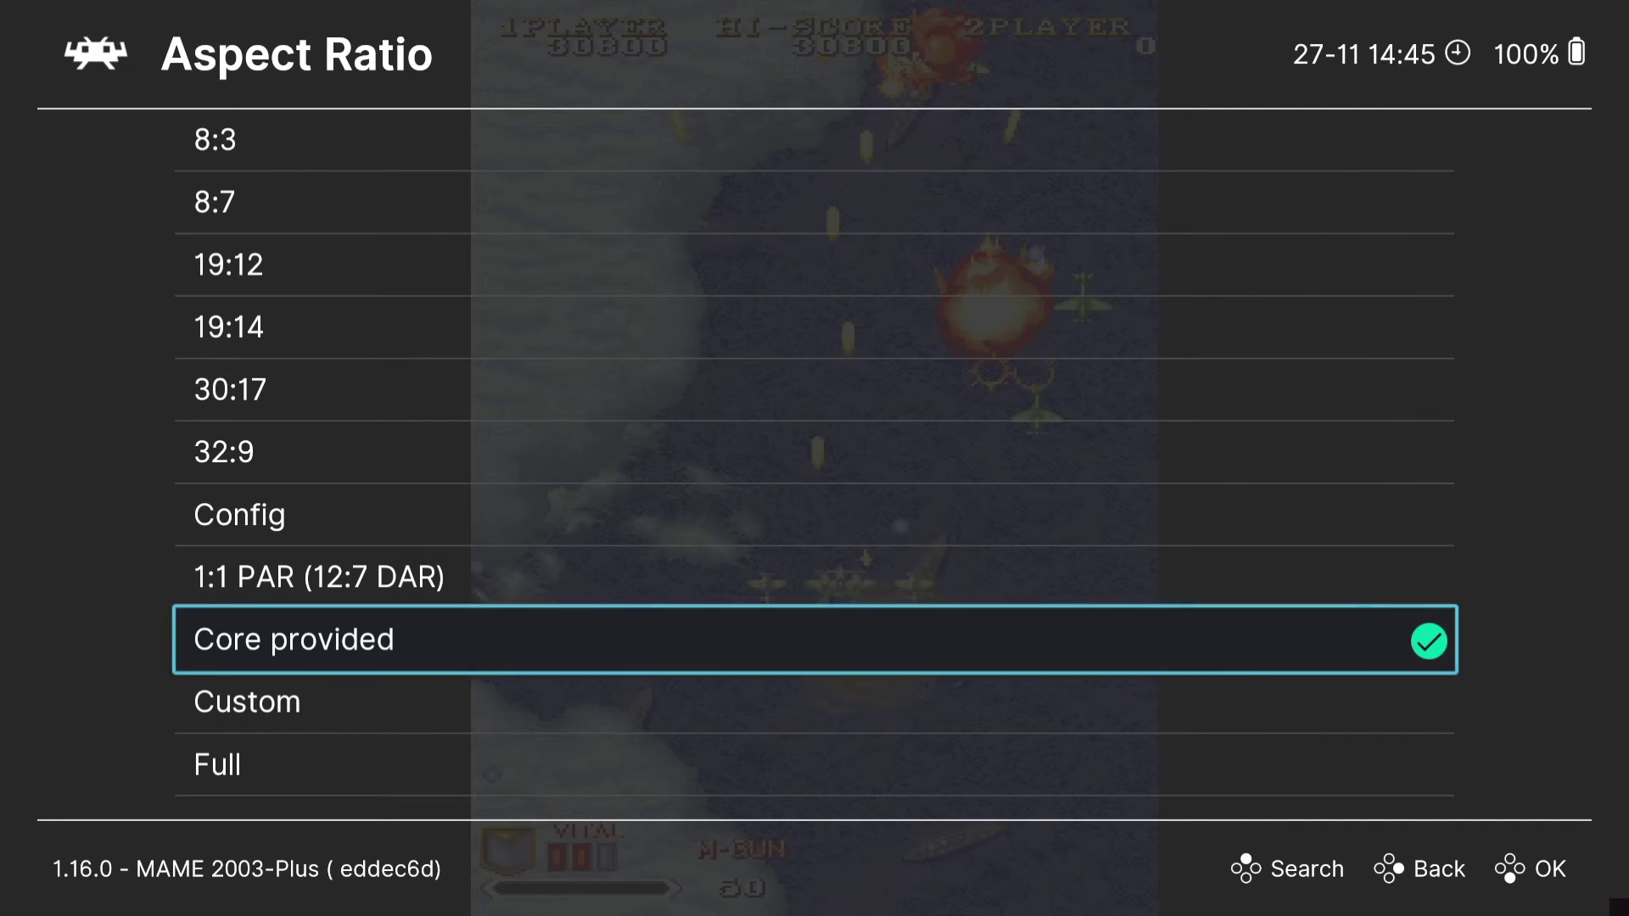
key("Down")
key("Down")
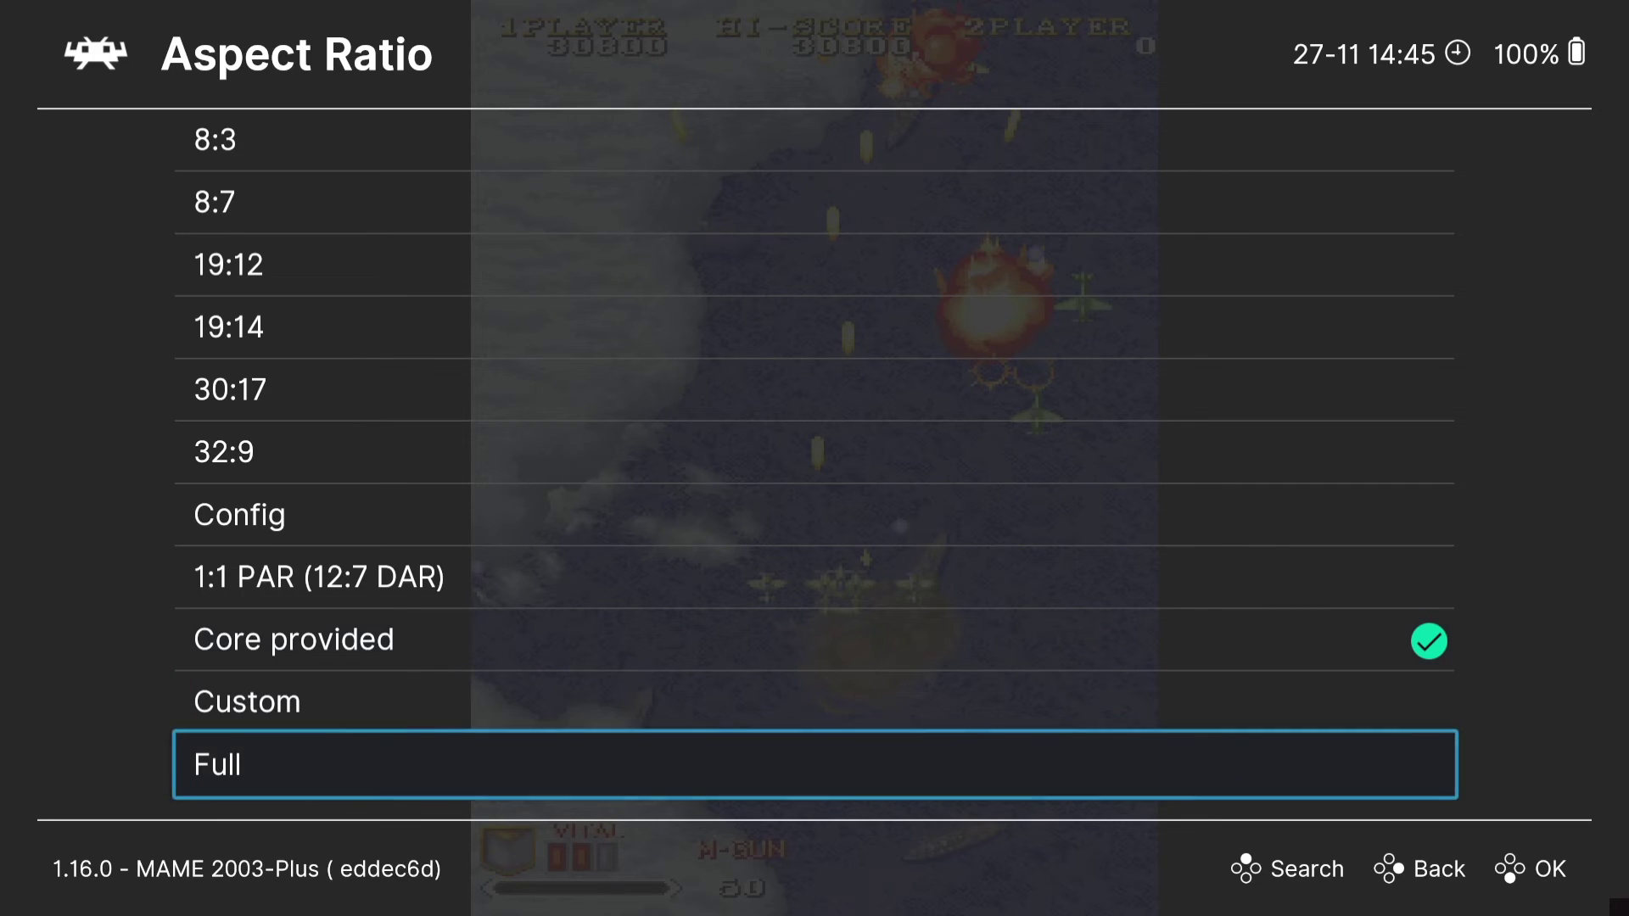
key("Return")
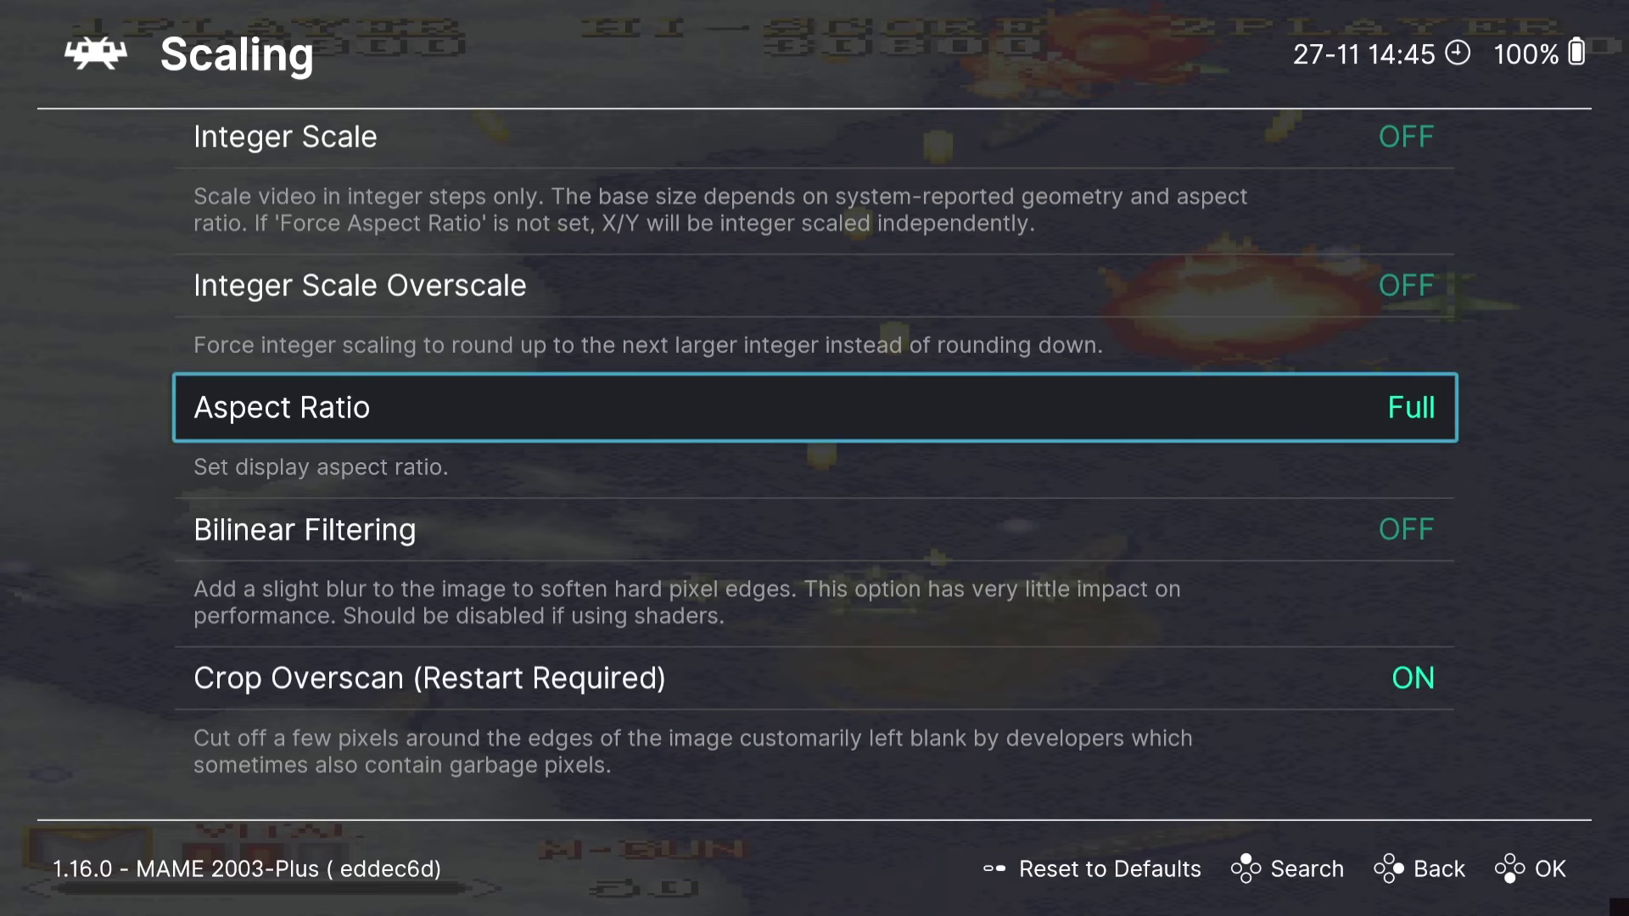
Leave the video settings and return to the running game to check the picture with the new aspect ratio.
key("BackSpace")
key("BackSpace")
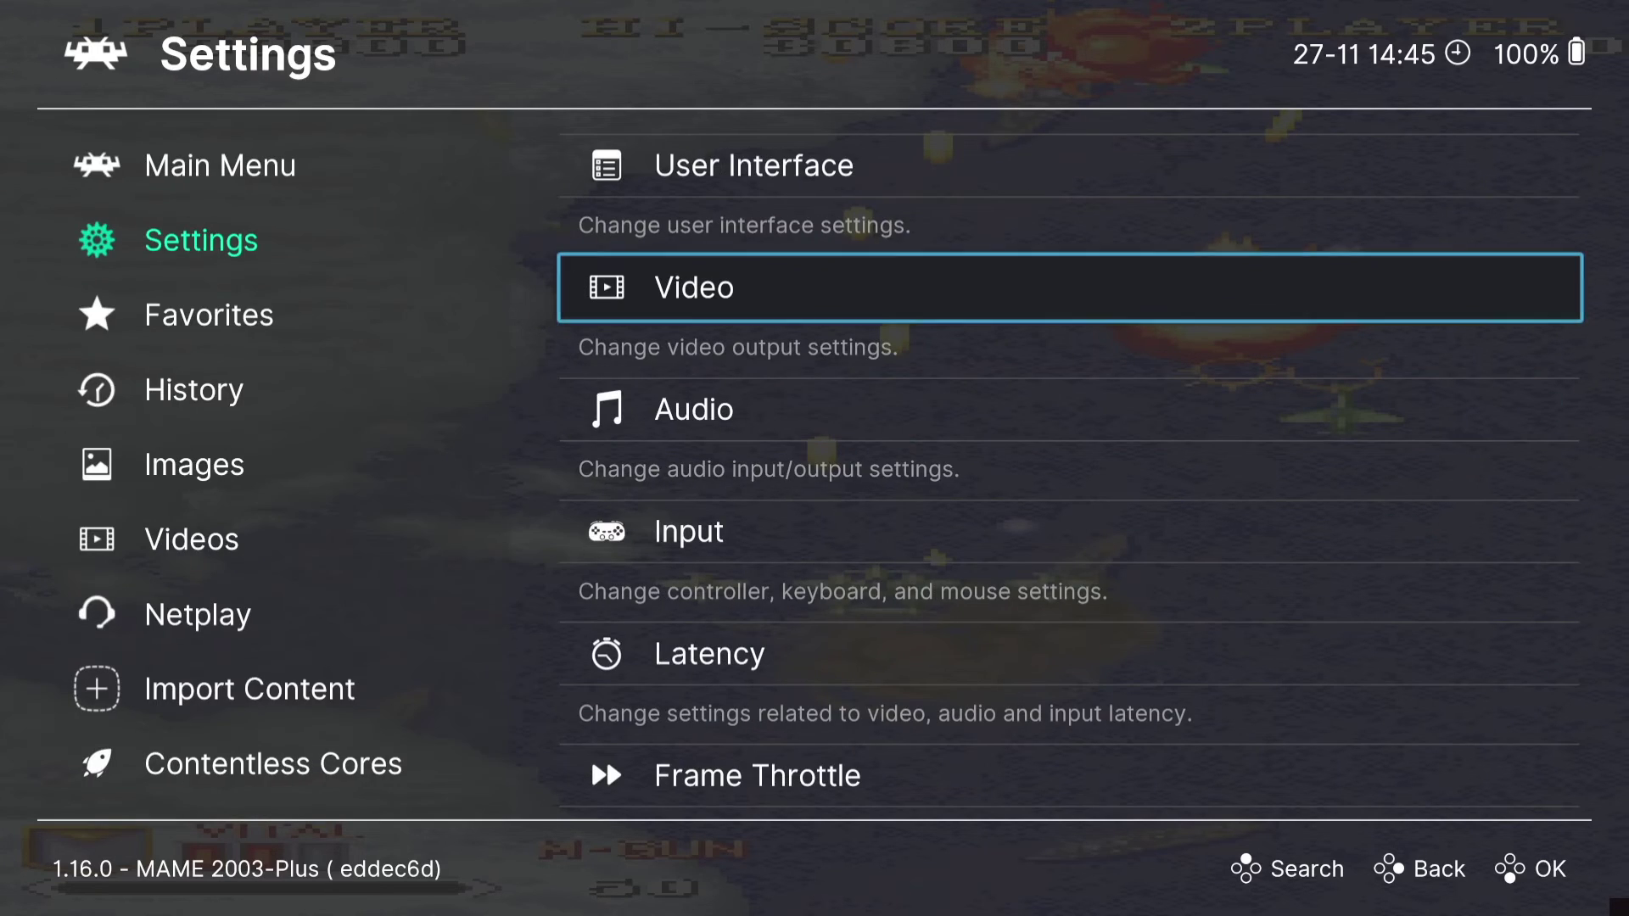
key("Up")
key("BackSpace")
key("Up")
key("F1")
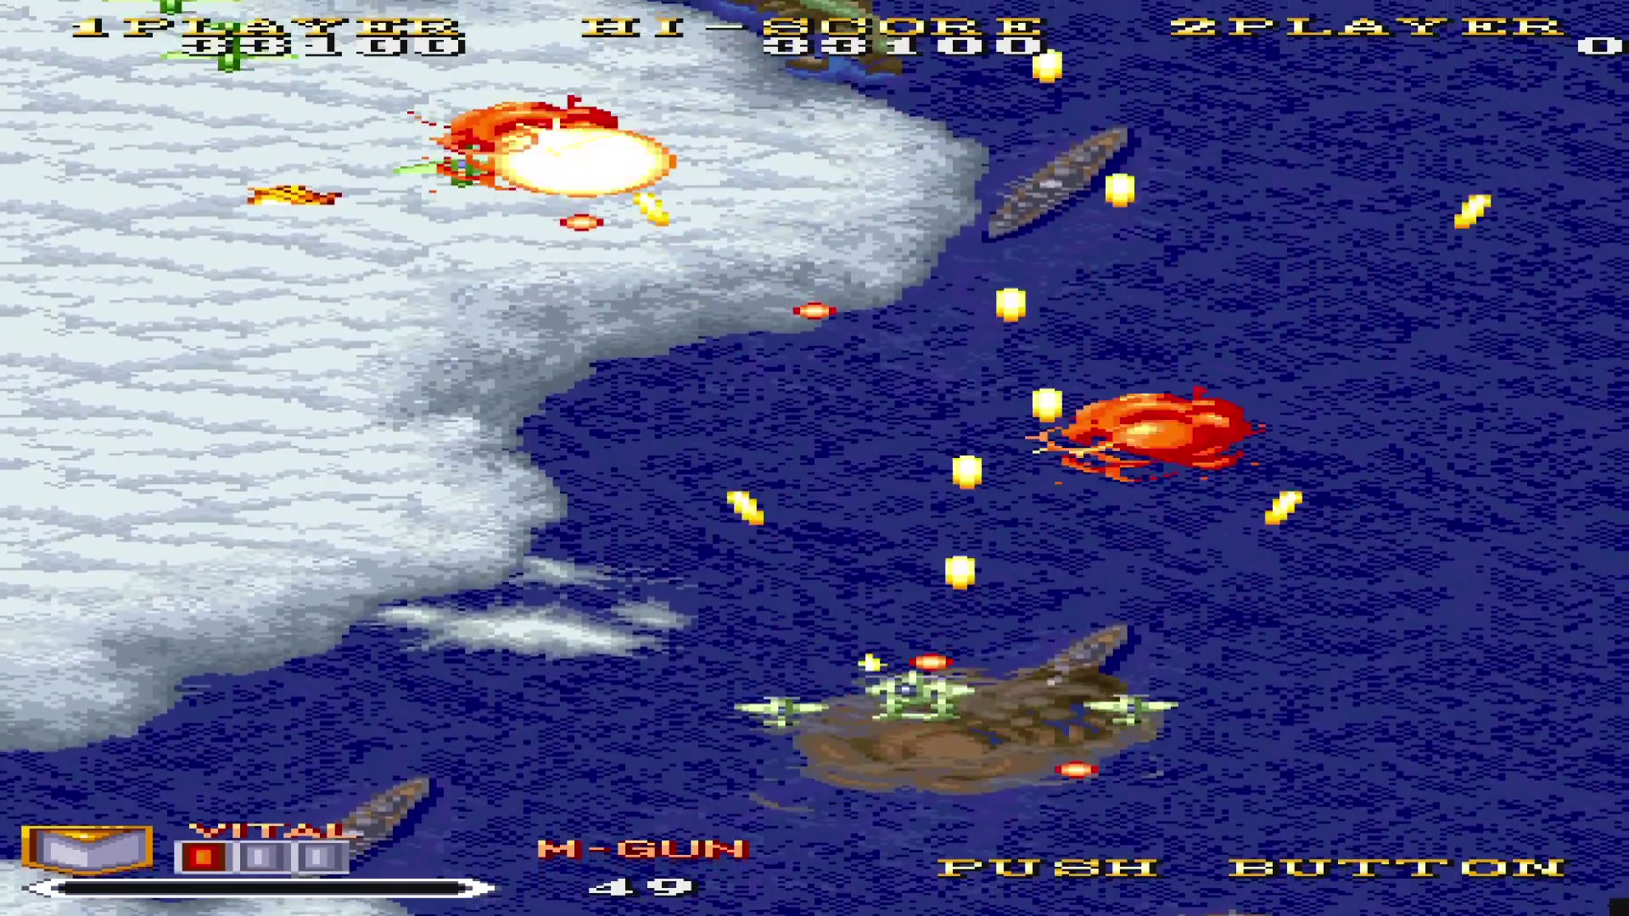
Pause the game, go back to the Video Scaling settings and turn Integer Scale on.
key("F1")
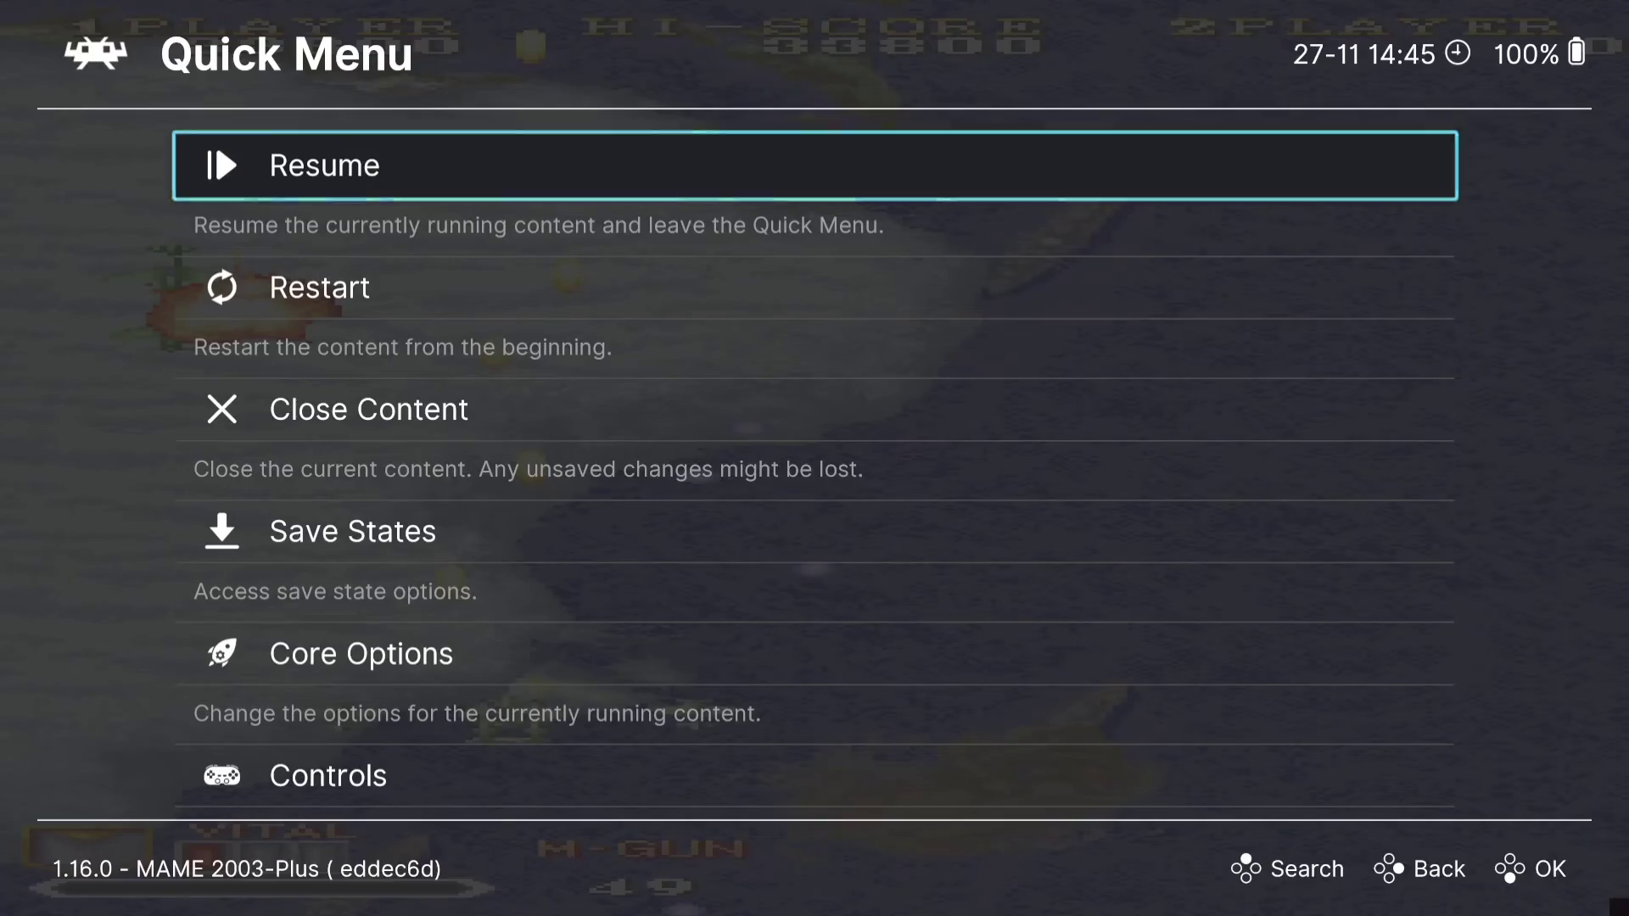
key("BackSpace")
key("Left")
key("Down")
key("Right")
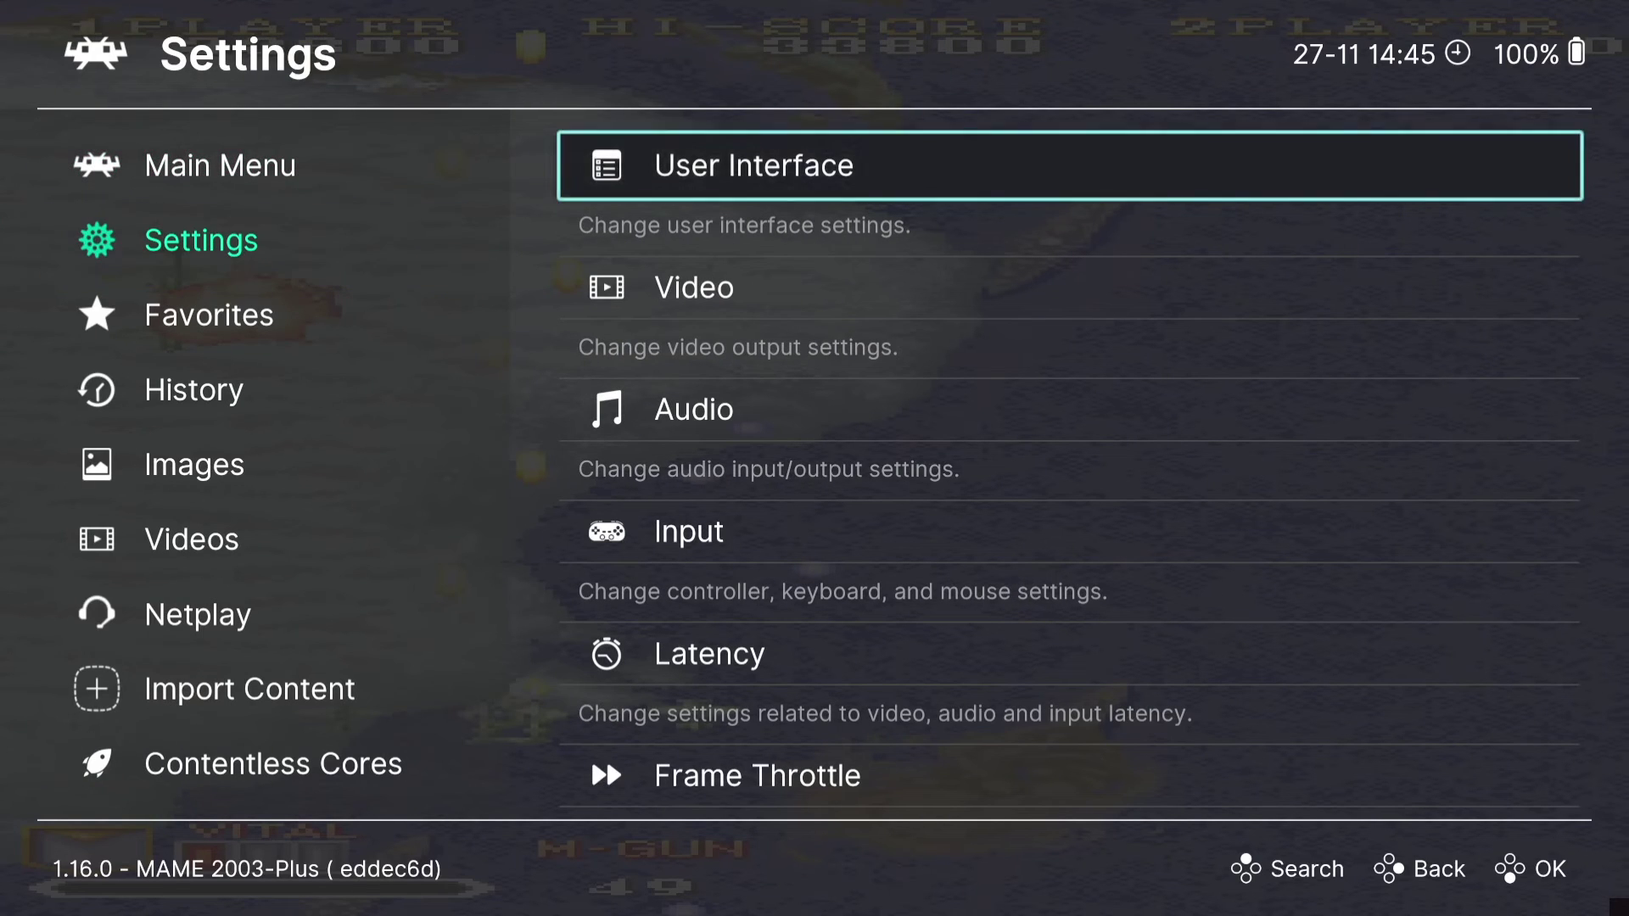
key("Down")
key("Return")
key("Down")
key("Return")
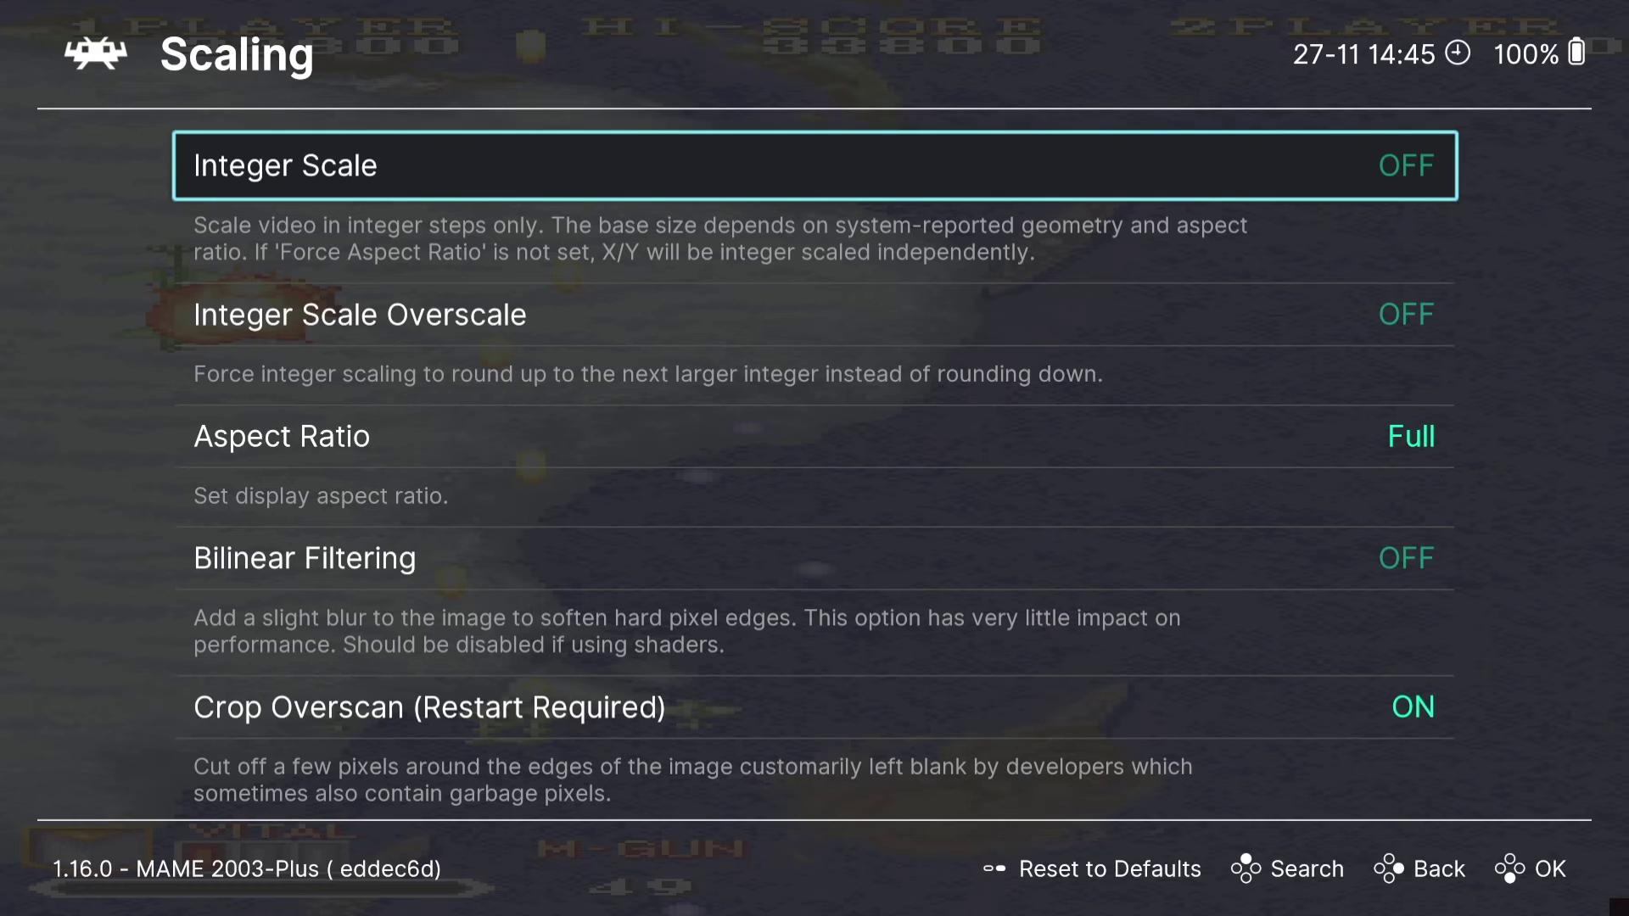
key("Right")
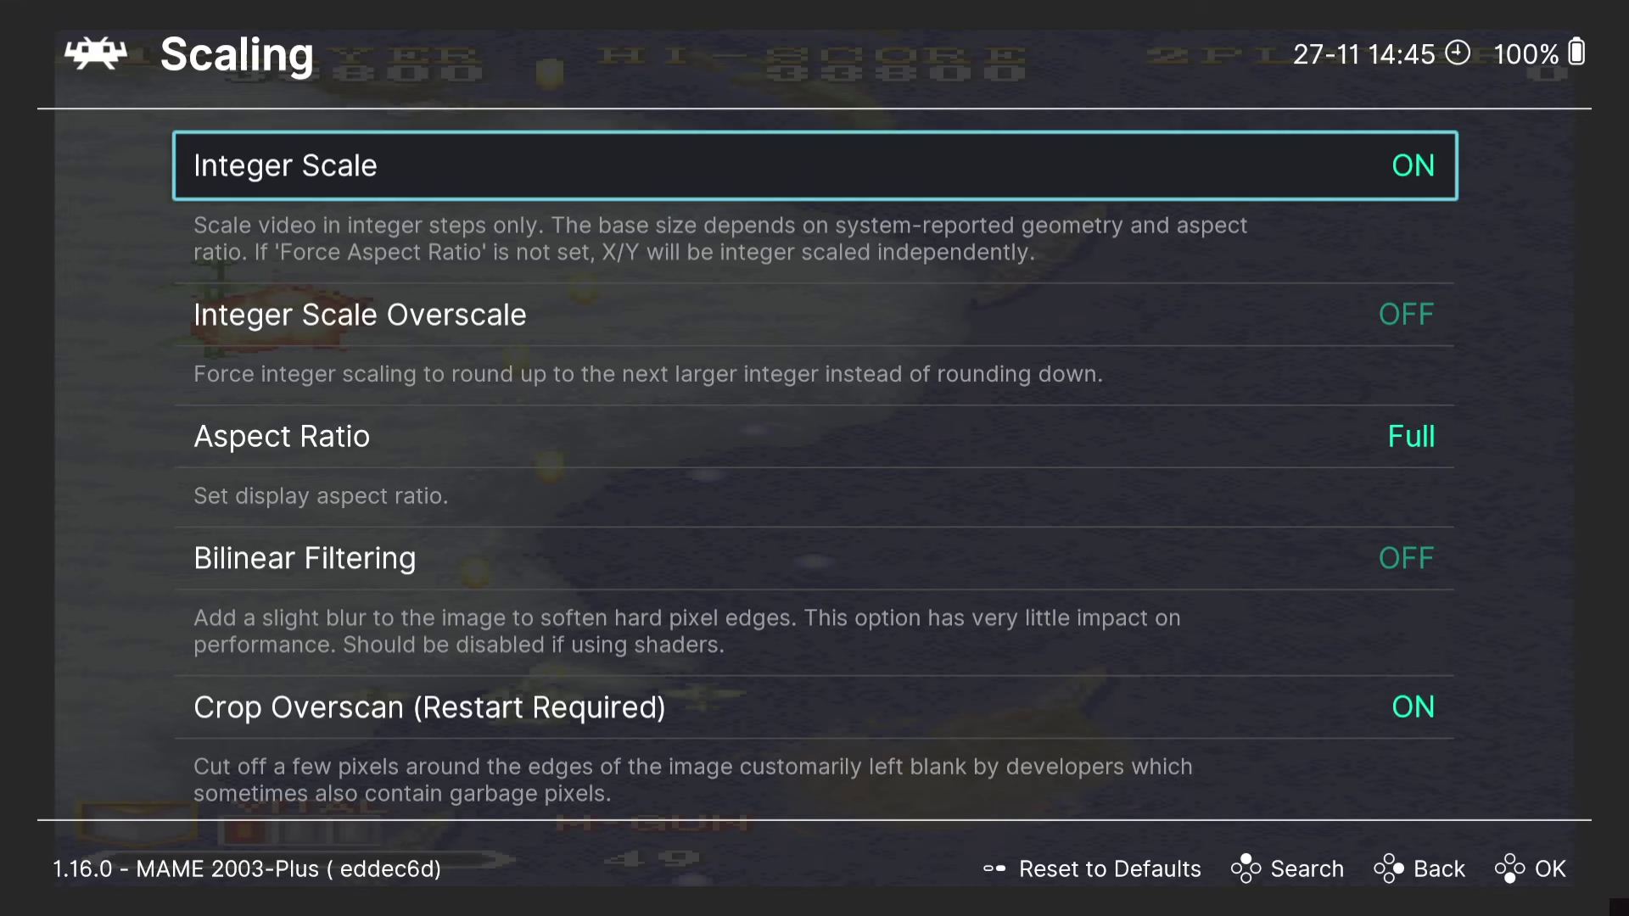
Set the Aspect Ratio back to Core provided.
key("Down")
key("Down")
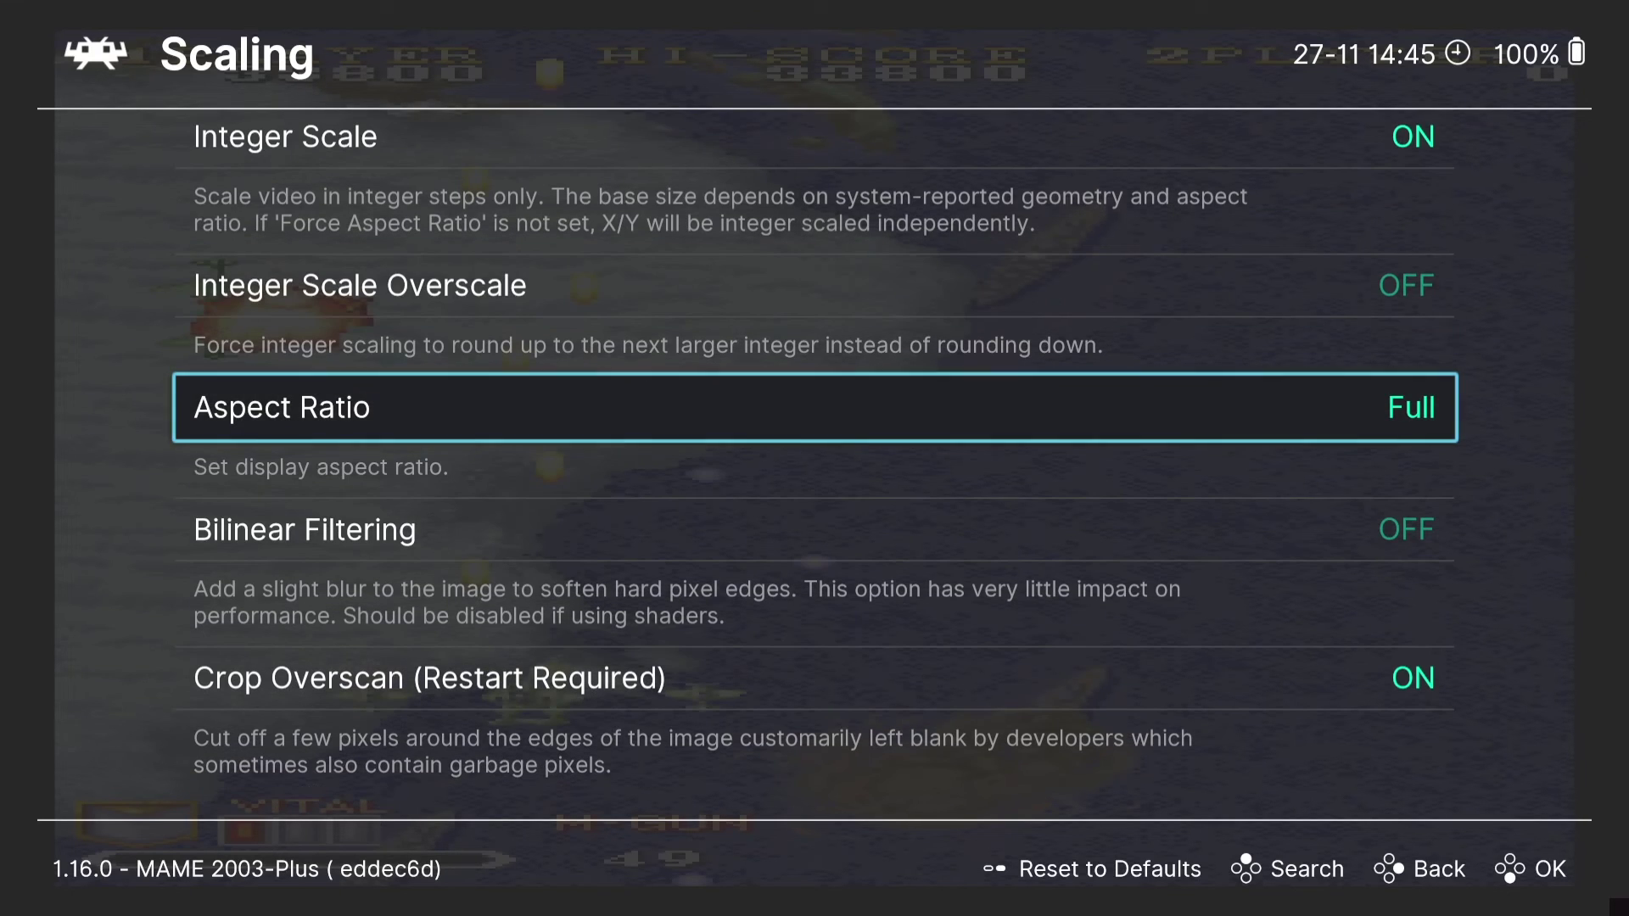
key("Return")
key("Up")
key("Up")
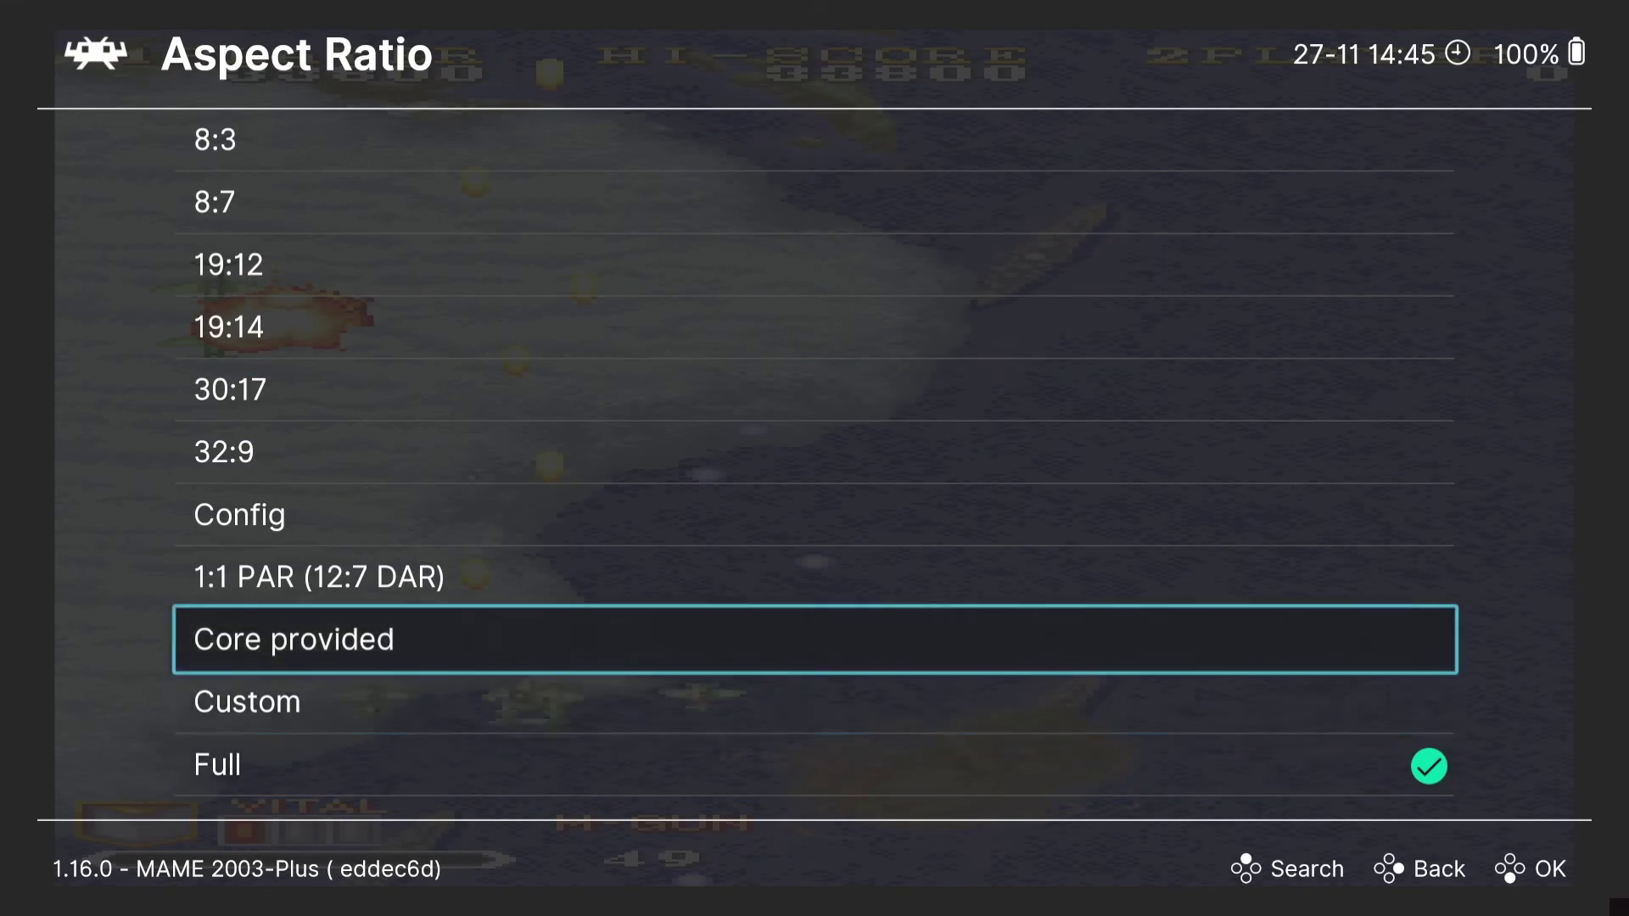
key("Return")
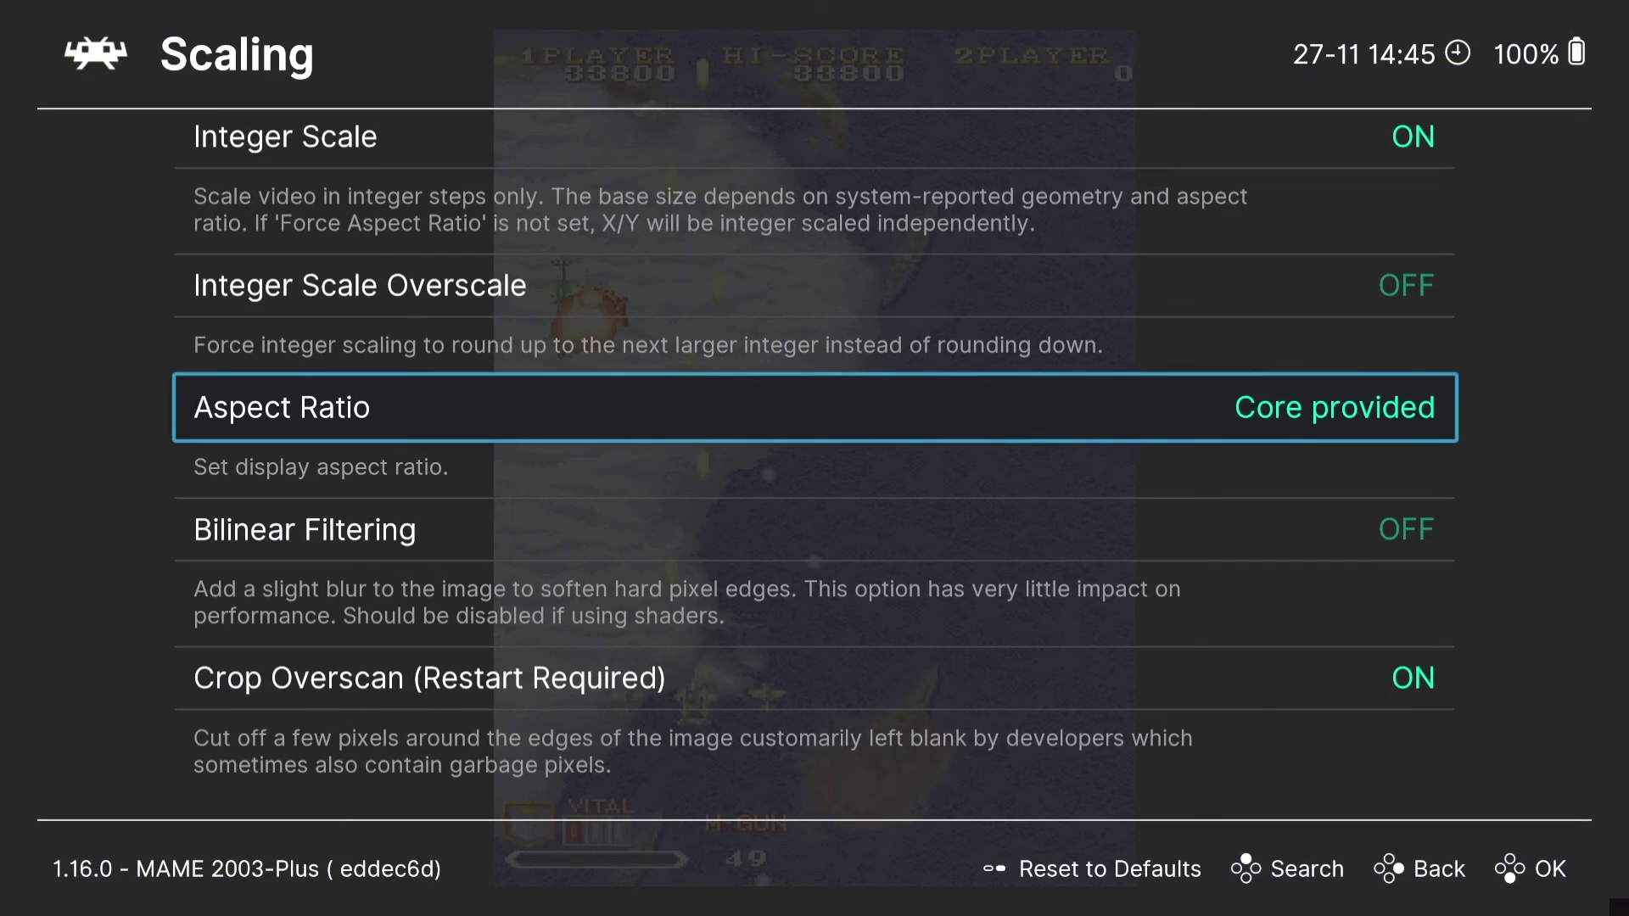
Turn Integer Scale Overscale on in the Scaling settings.
key("Up")
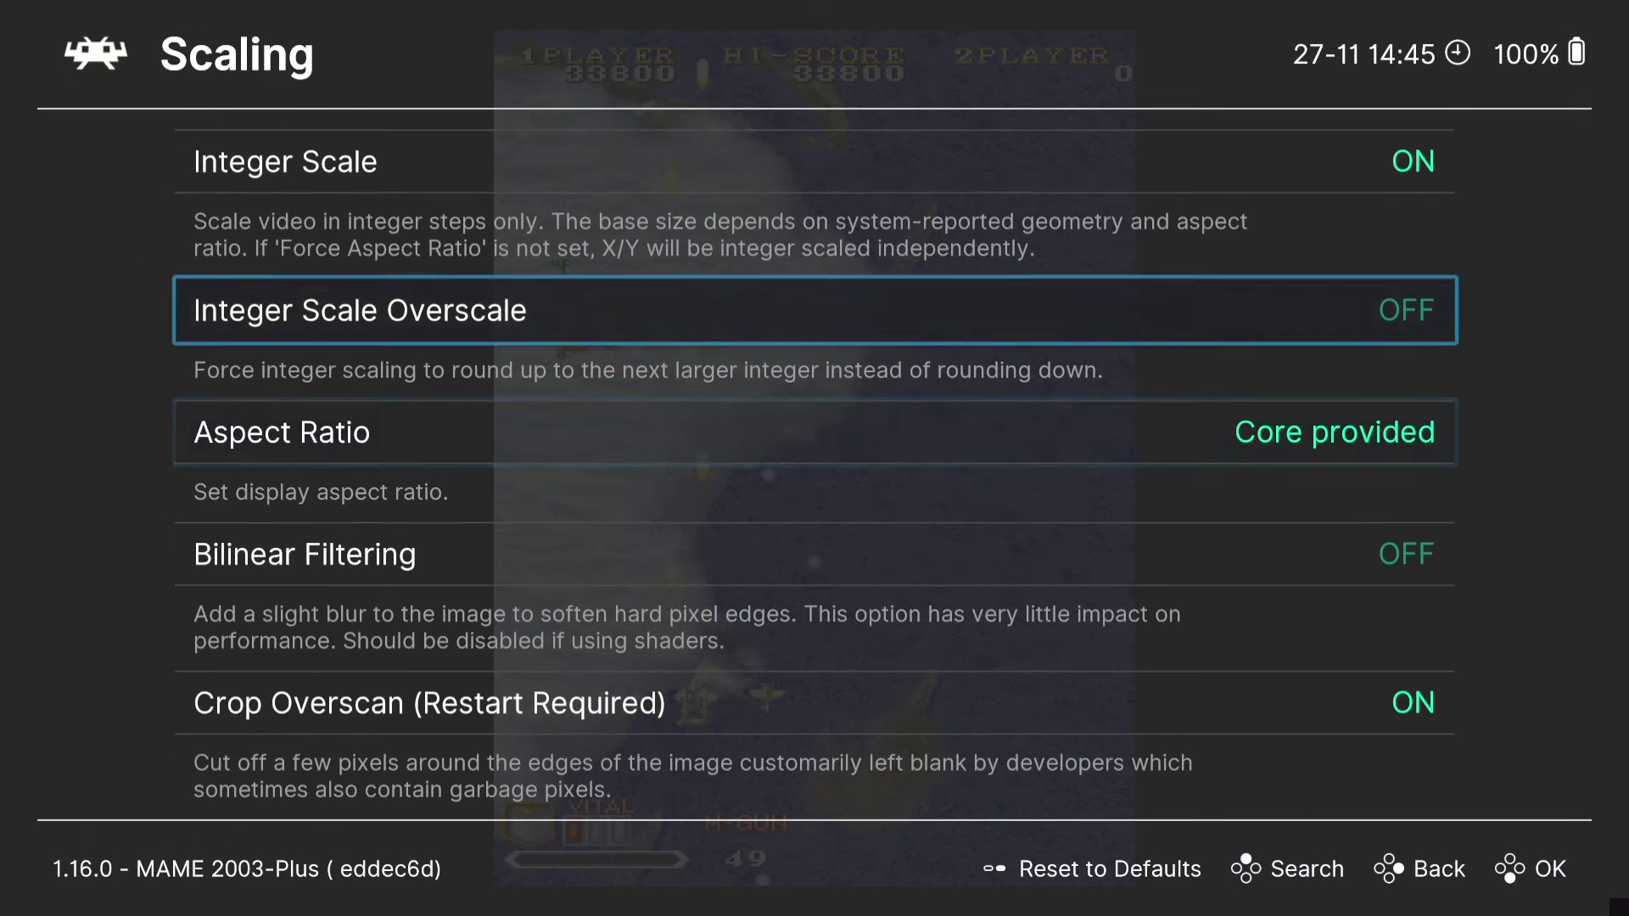
key("Right")
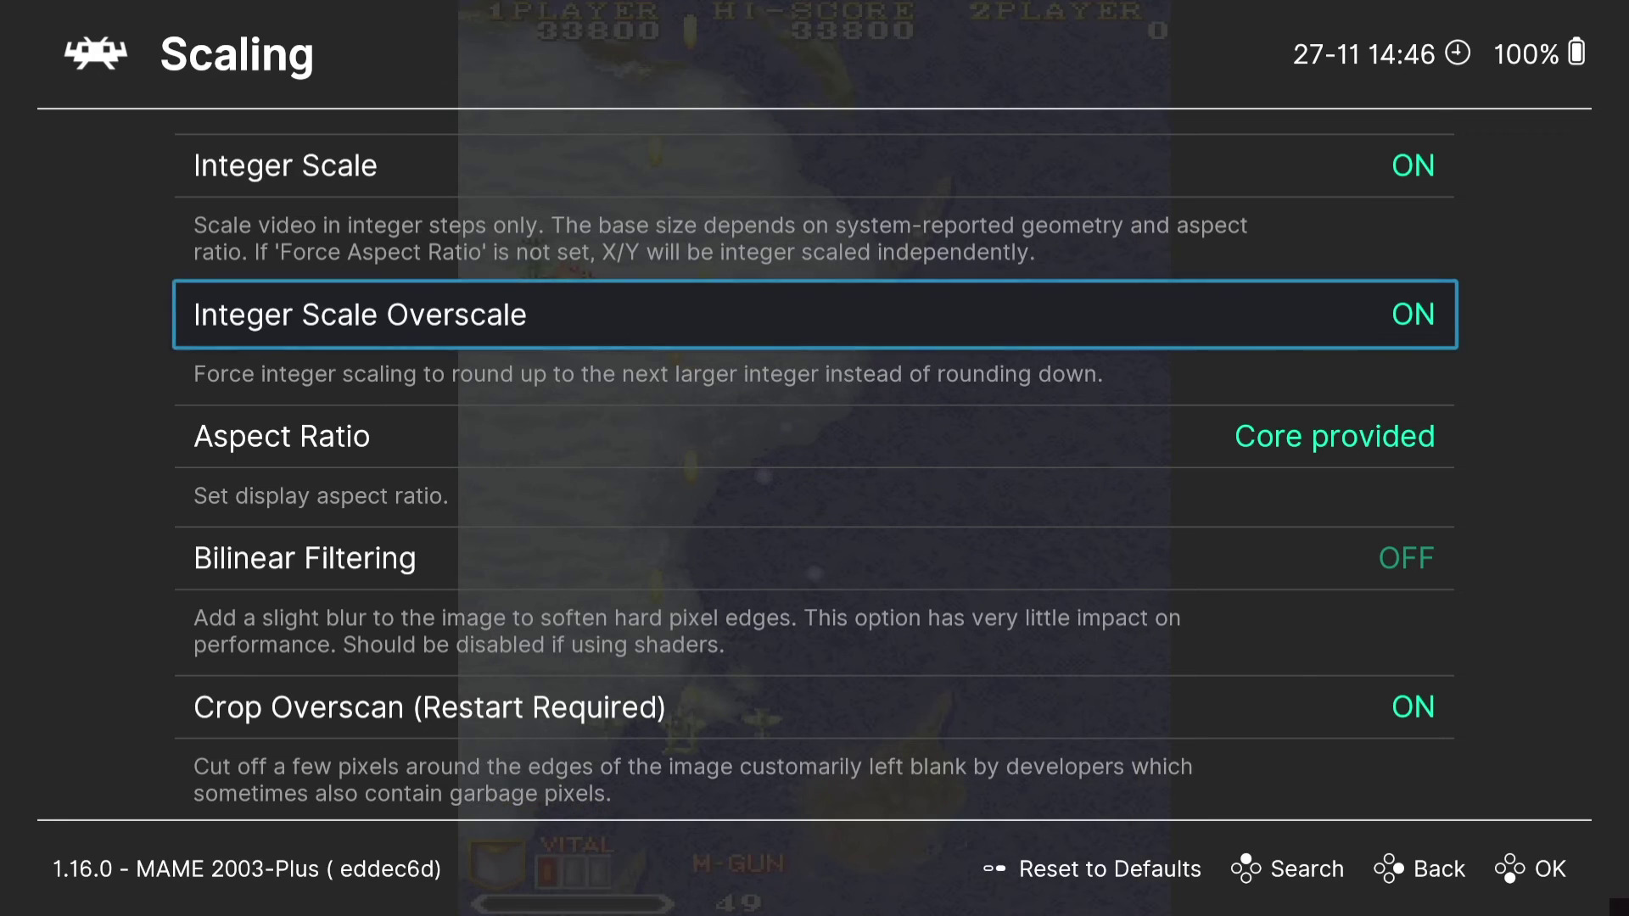
key("Up")
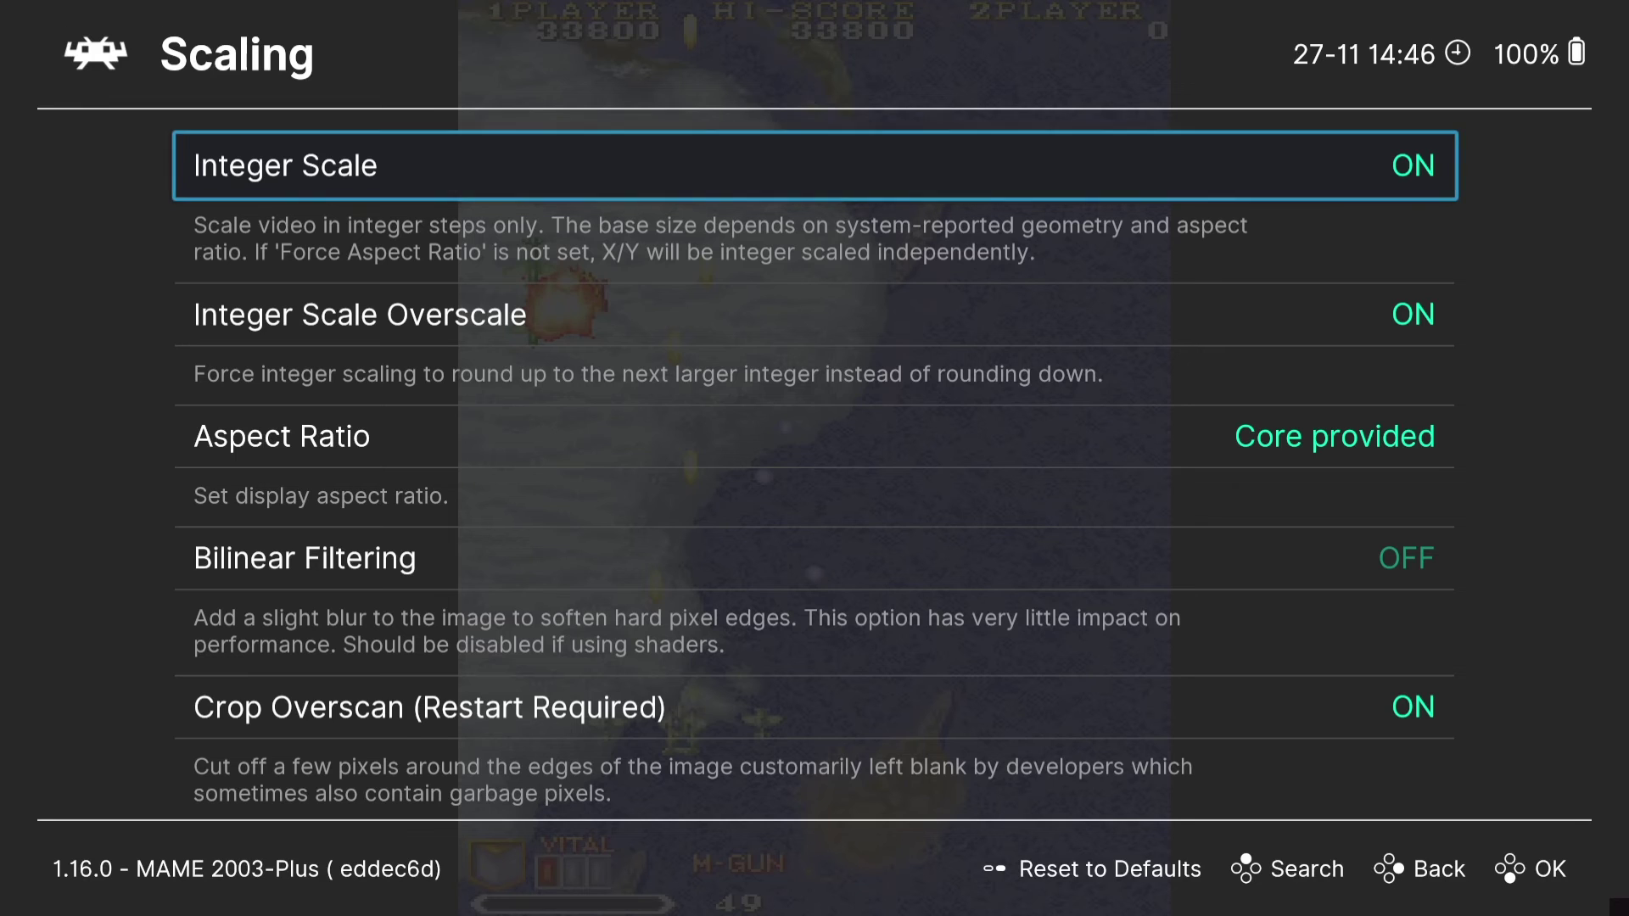
Turn Bilinear Filtering on in the Scaling settings.
key("Down")
key("Down")
key("Down")
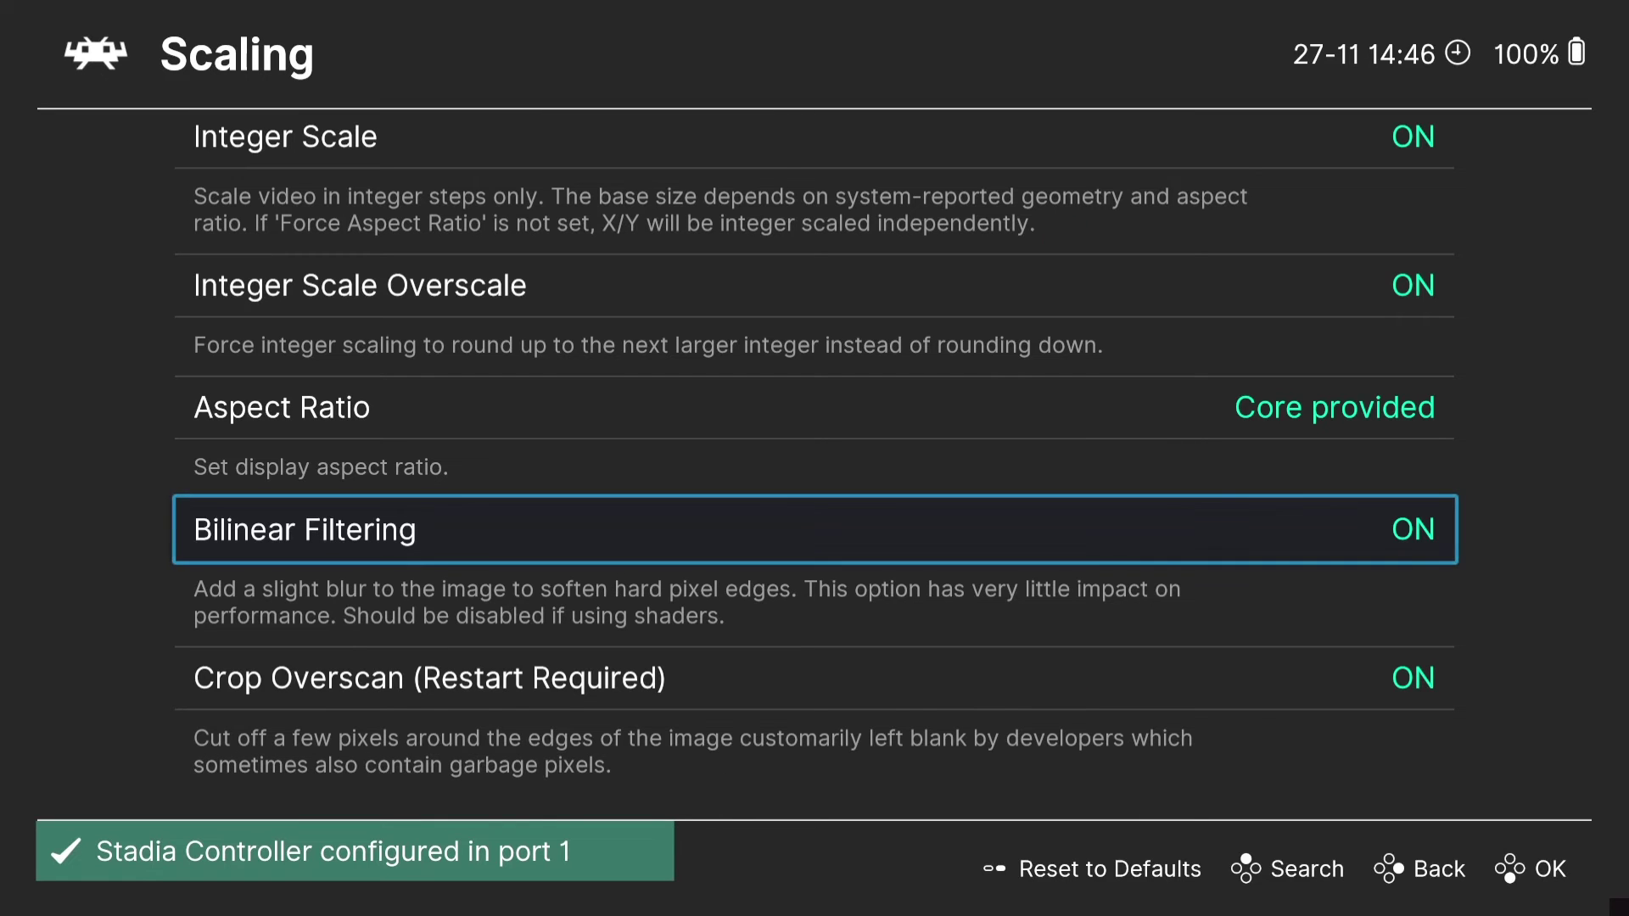
Leave the settings, return to the game and play on to check the picture with the new scaling options.
key("Down")
key("BackSpace")
key("BackSpace")
key("Up")
key("Return")
key("Return")
key("Return")
key("Up")
key("Right")
key("Right")
key("Down")
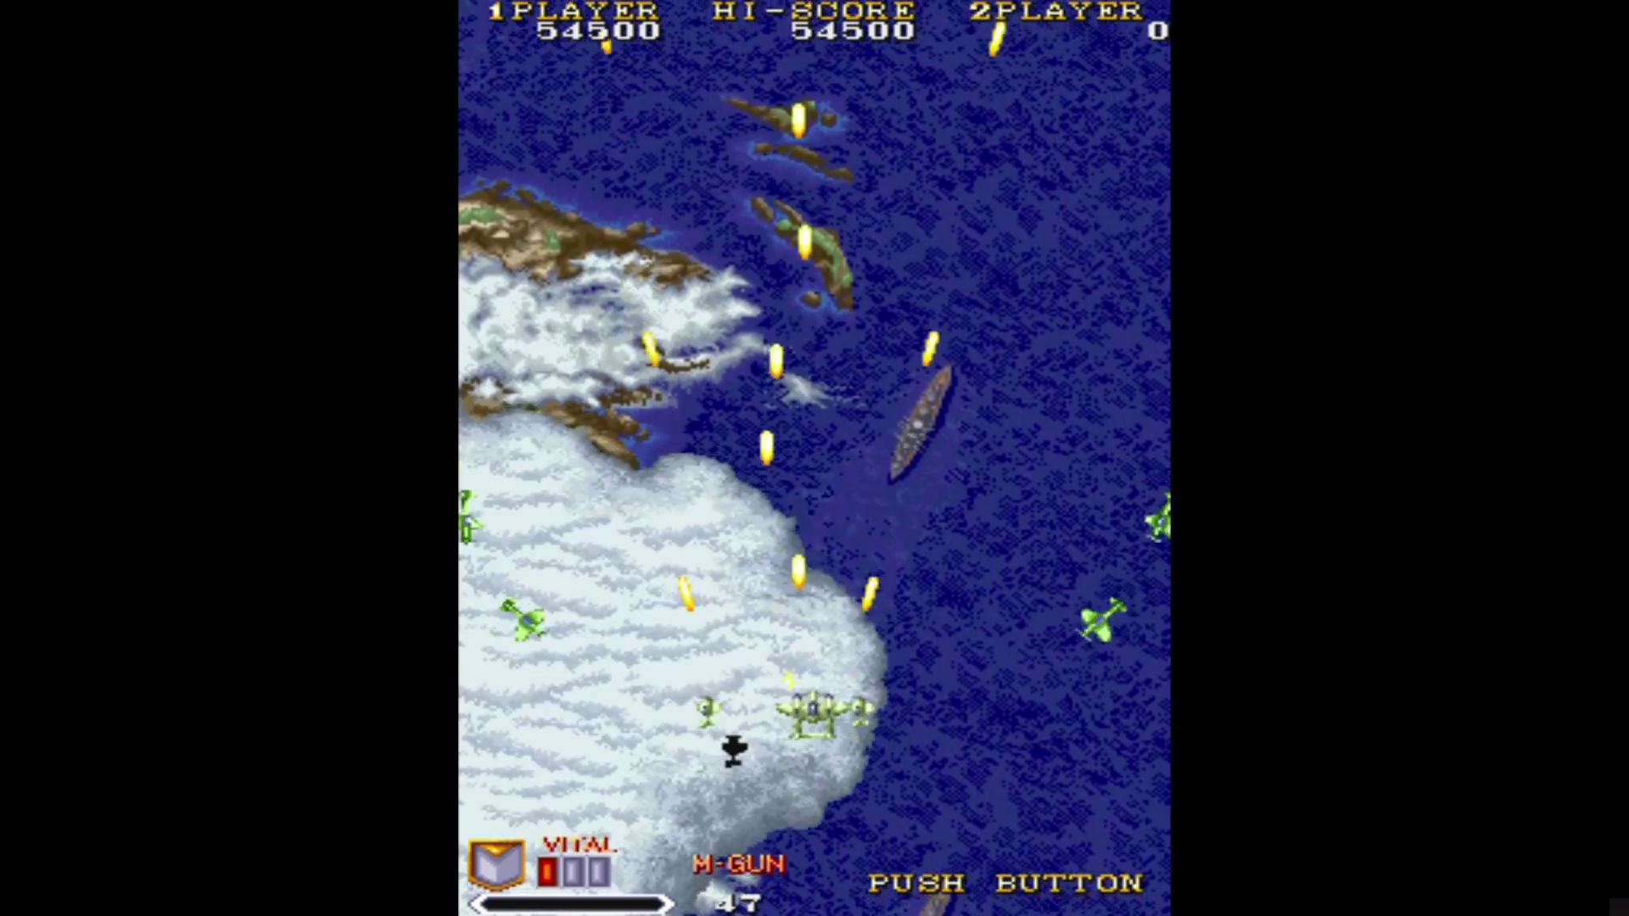
key("Left")
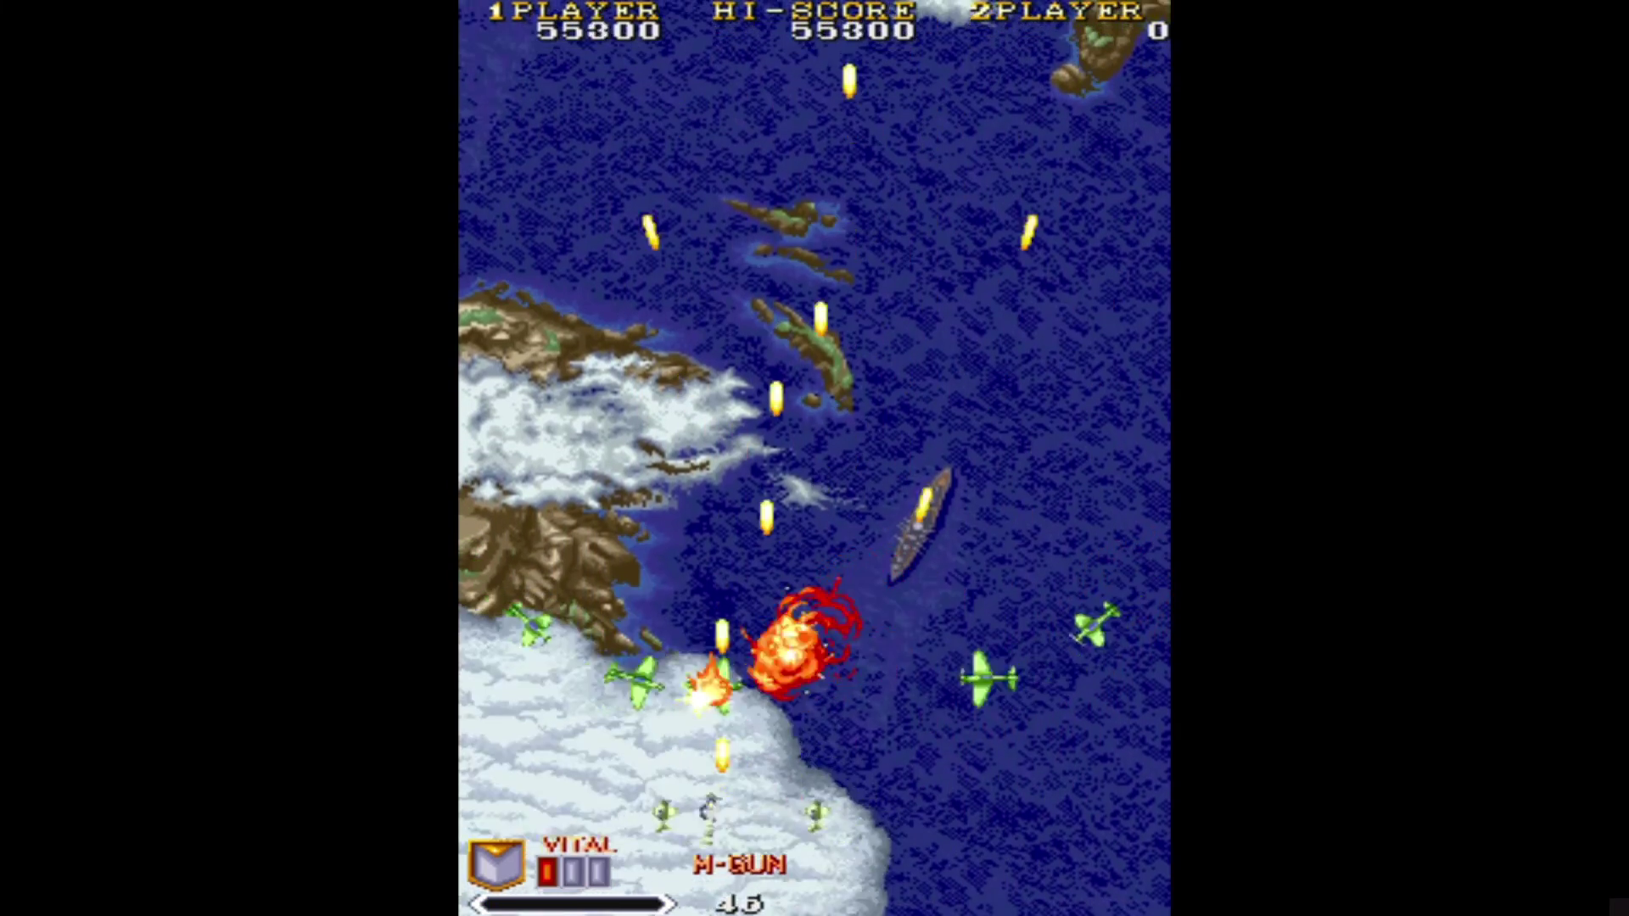
key("Right")
key("Up")
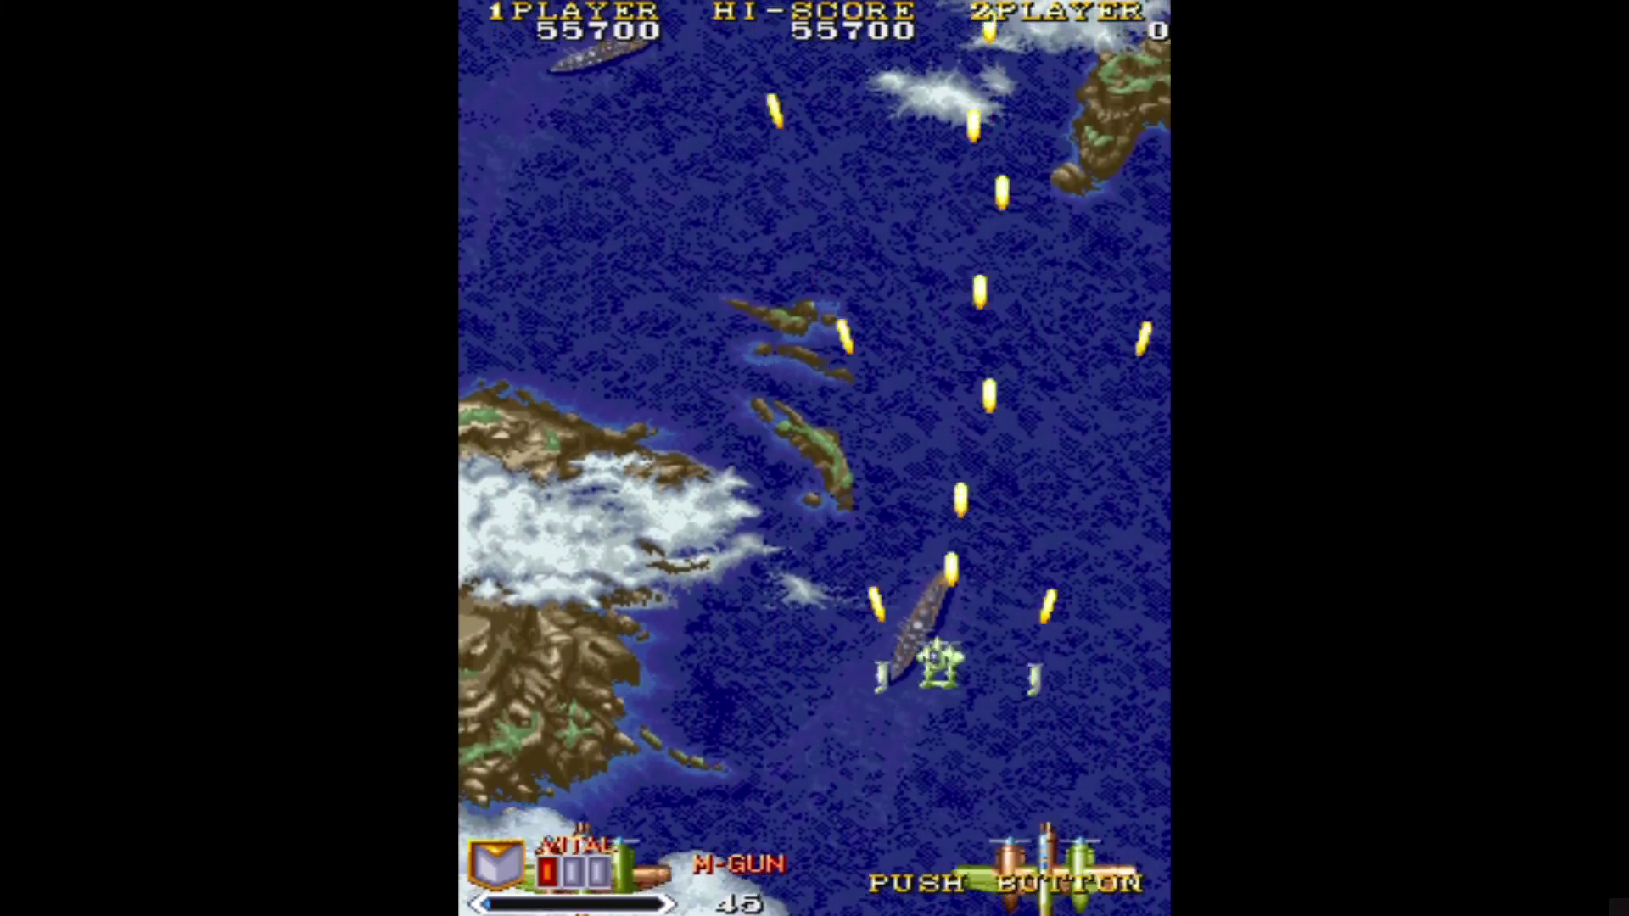
key("Left")
key("Left")
key("Up")
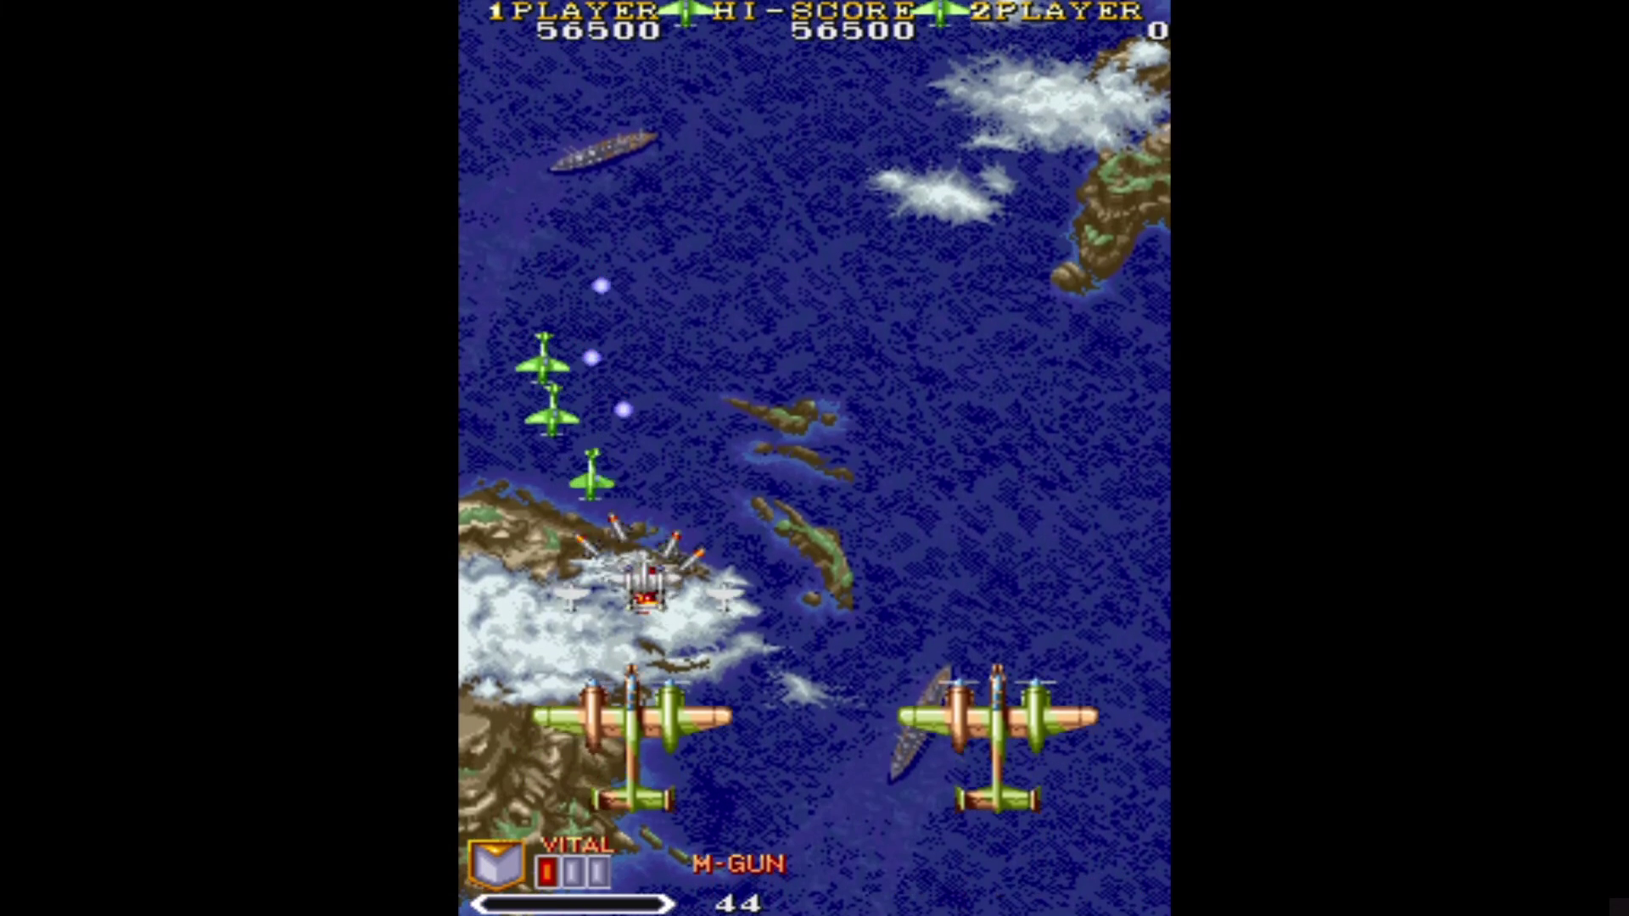
Pause the game and open the Port 1 Controls from the Quick Menu's Controls section.
key("F1")
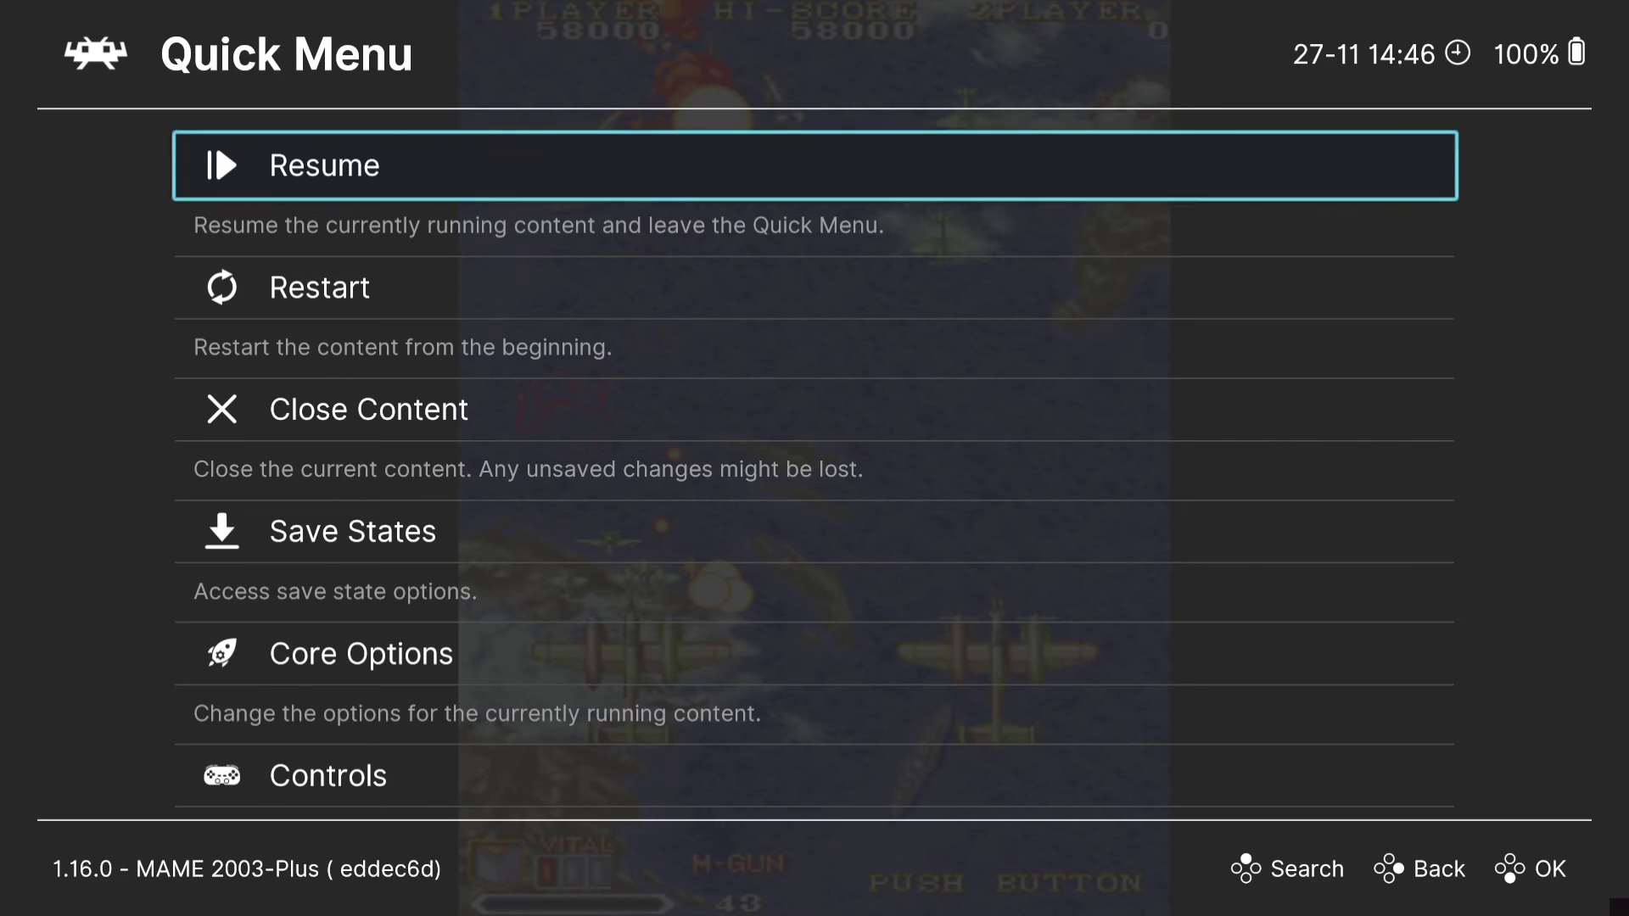
key("Down")
key("Down")
key("Down")
key("Down")
key("Down")
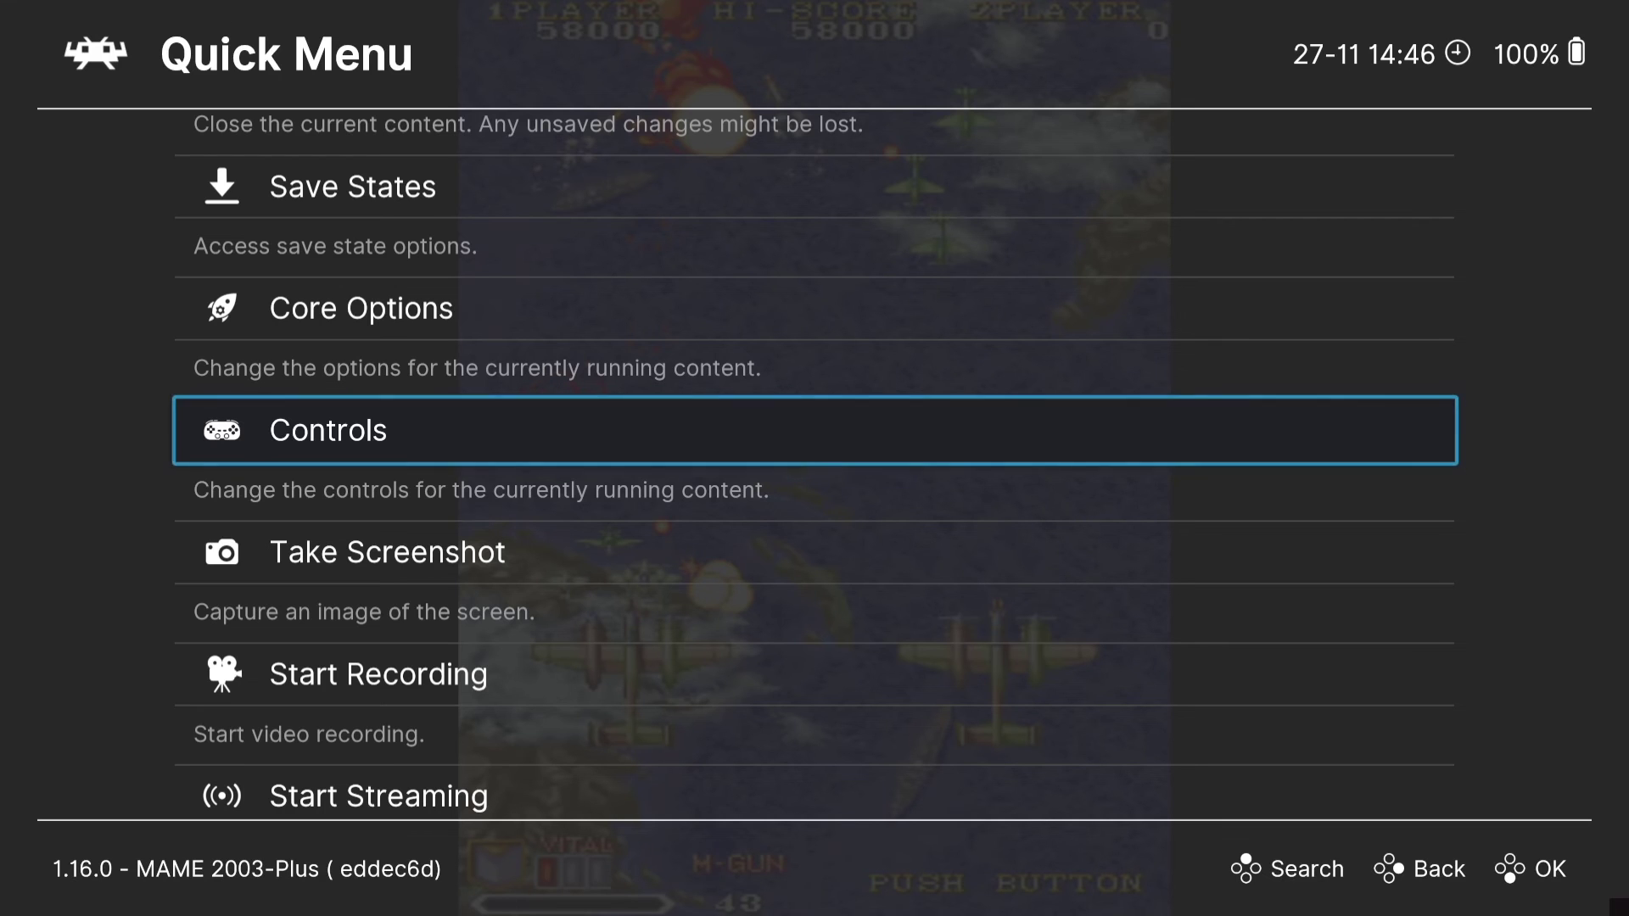
key("Return")
key("Down")
key("Down")
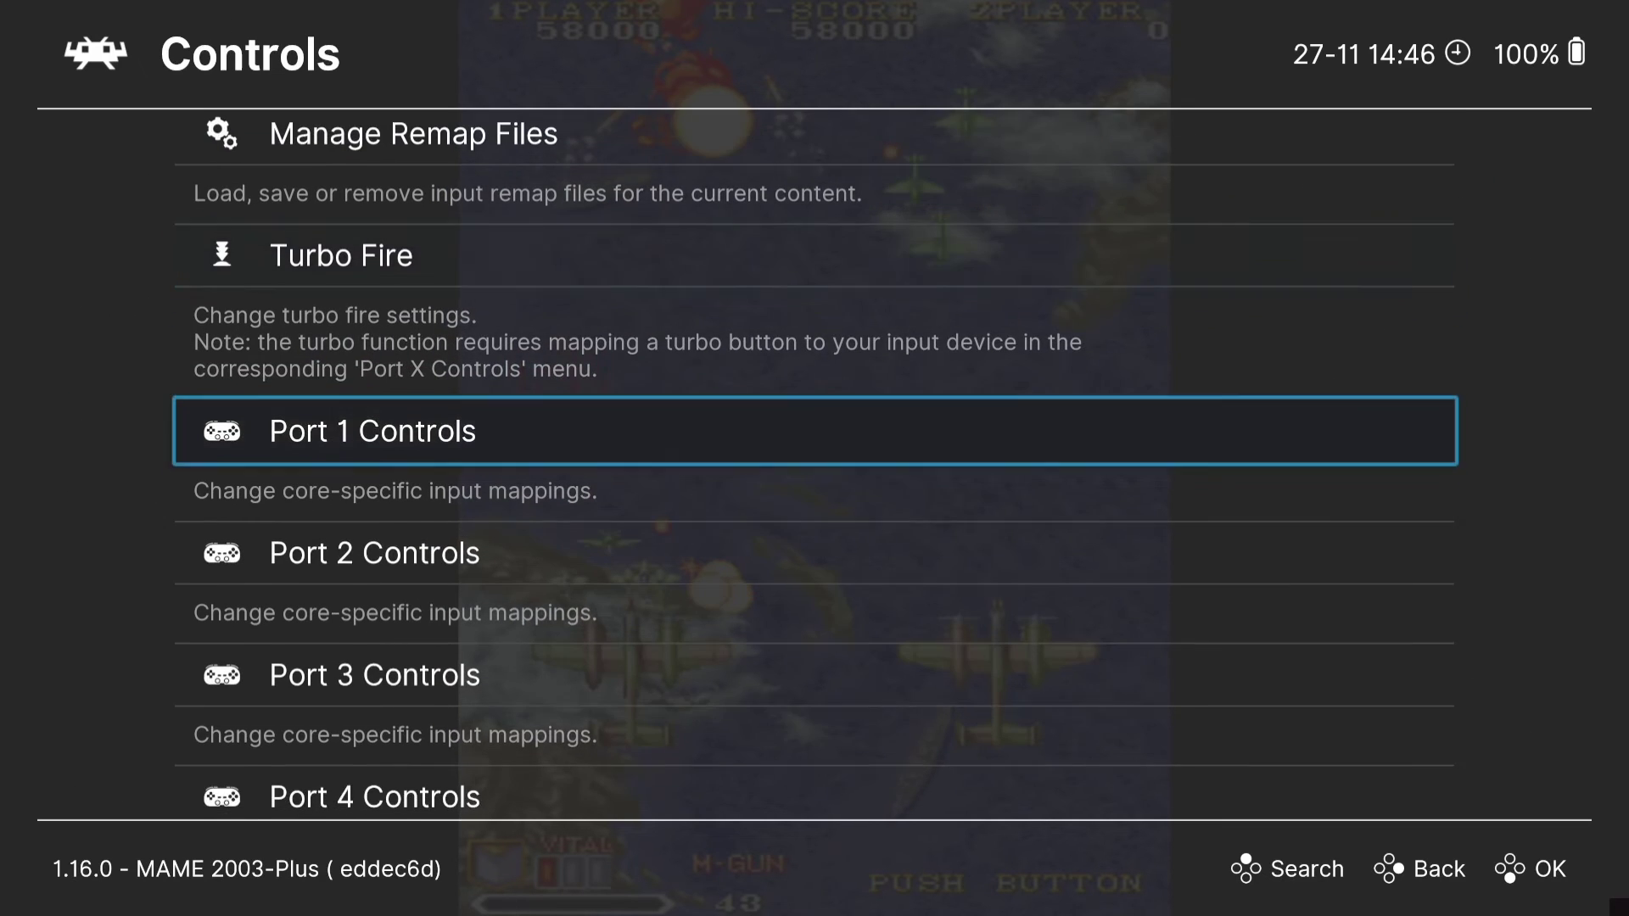
key("Return")
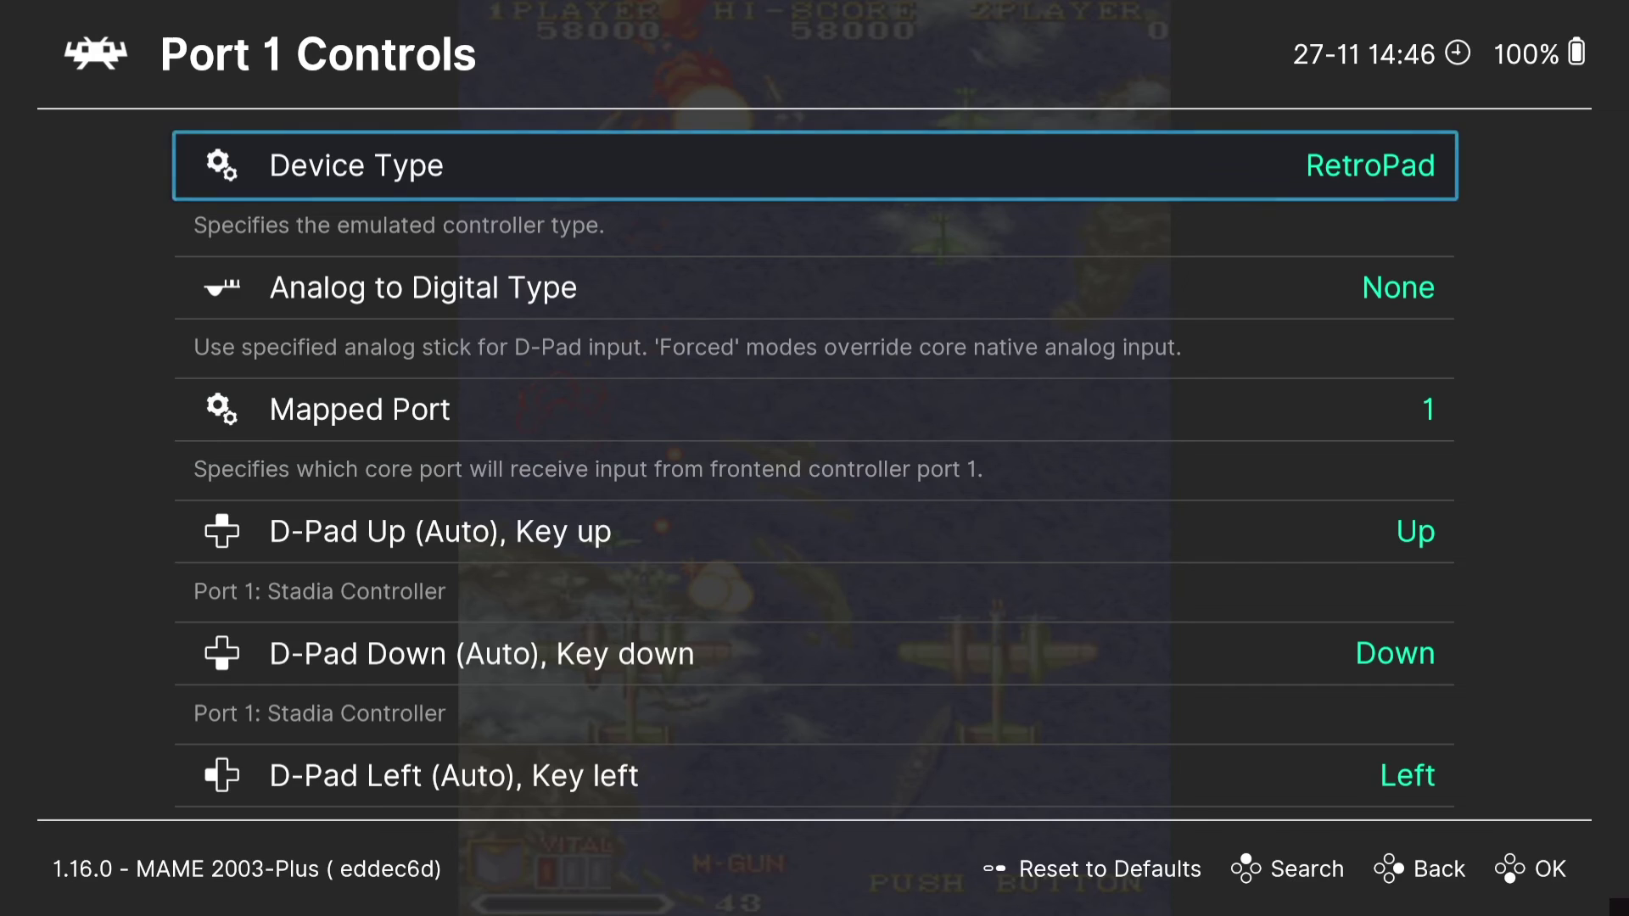
Check the available device types for Port 1, keep RetroPad and look through the button mappings.
key("Return")
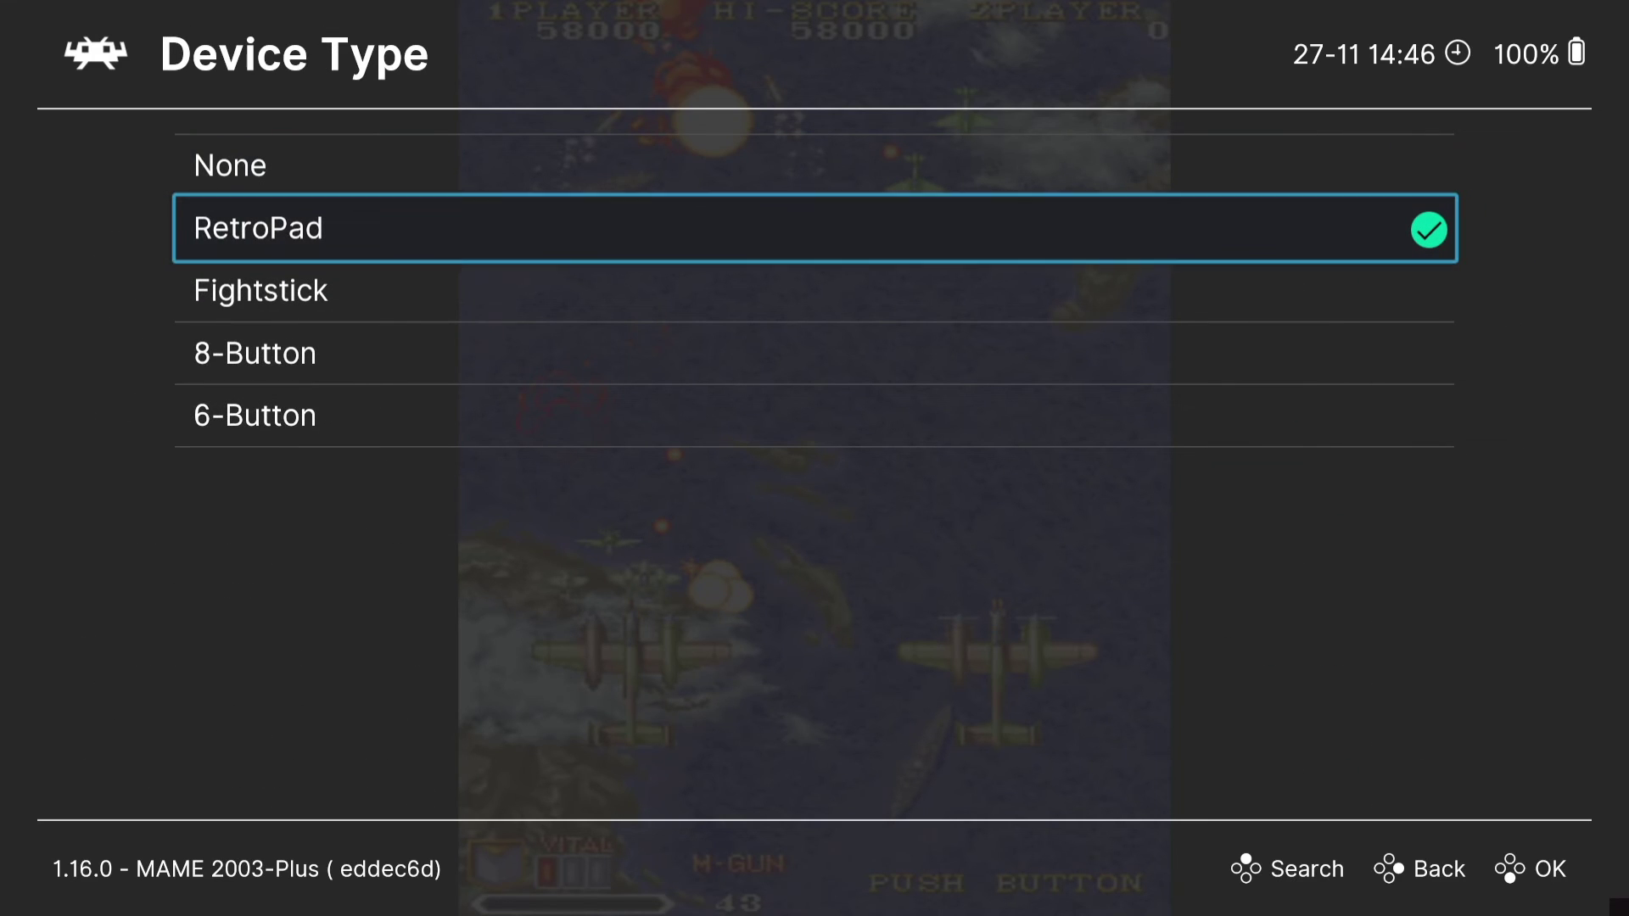
key("Return")
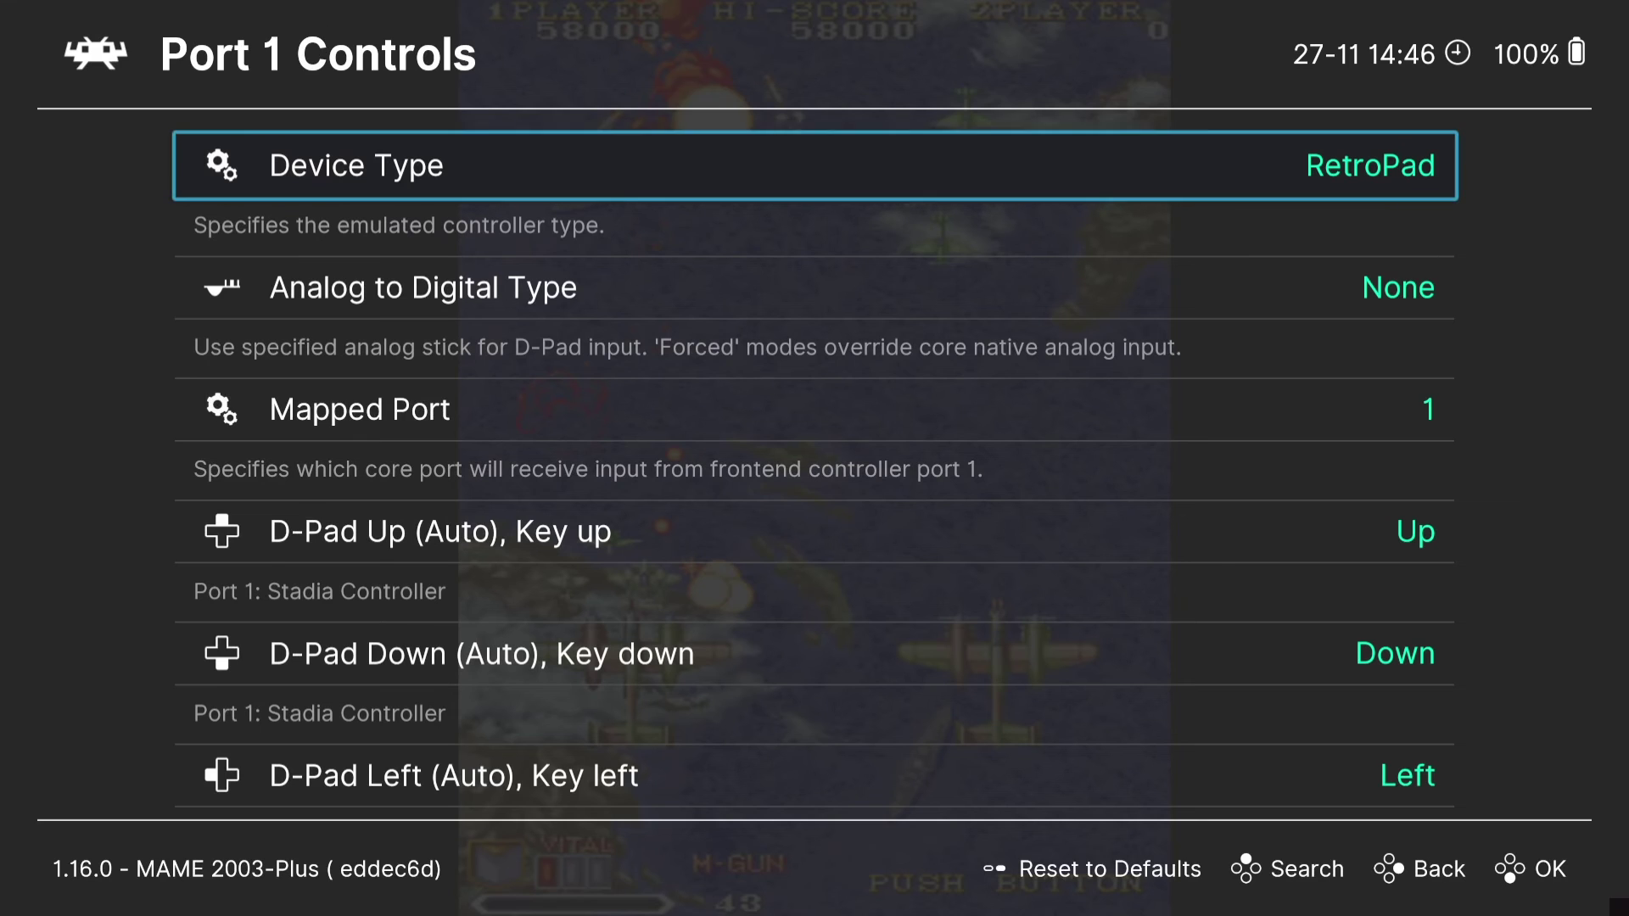
key("Down")
key("Down")
key("Down")
key("Down")
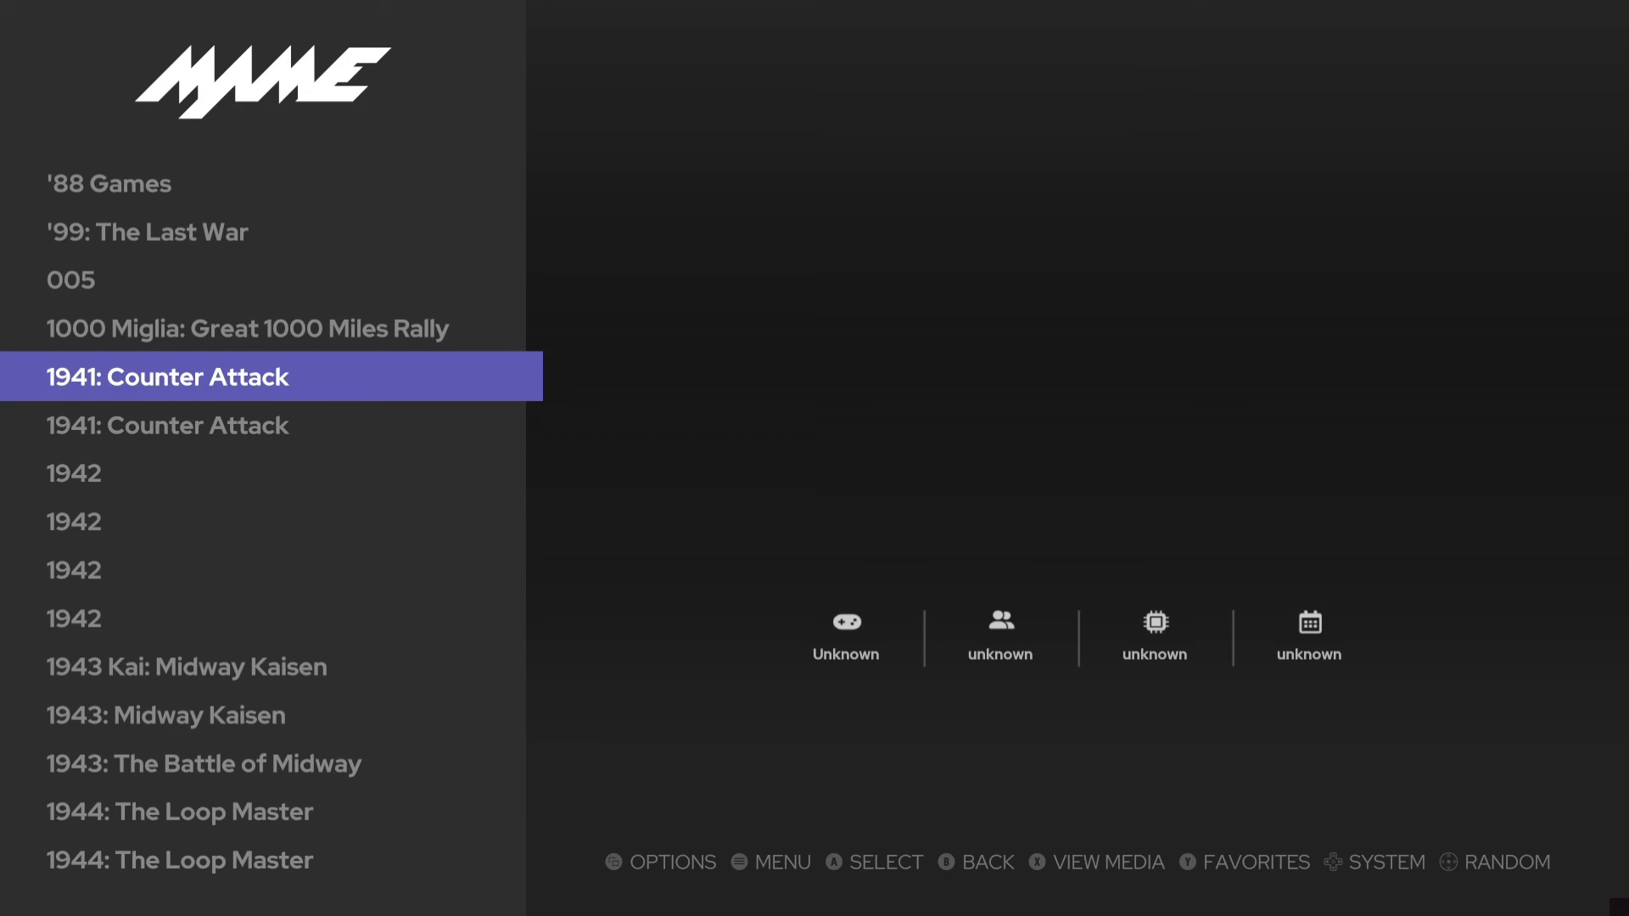
Open EmulationStation's scraper and choose Multiple Arcade Machine Emulator as the system to scrape.
key("Escape")
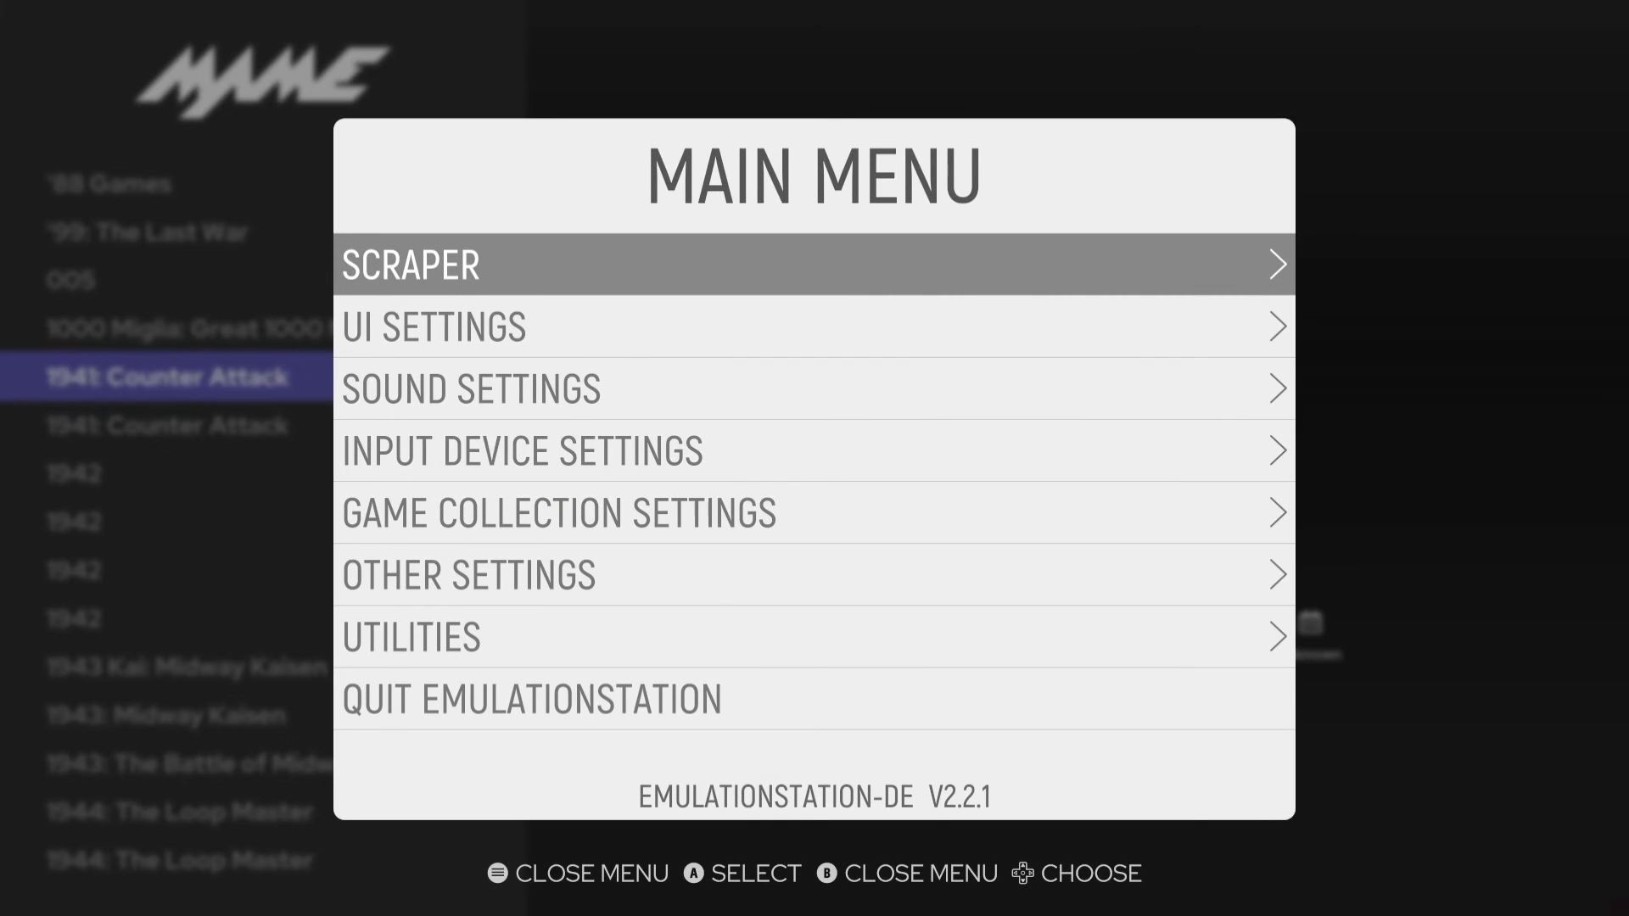
key("Return")
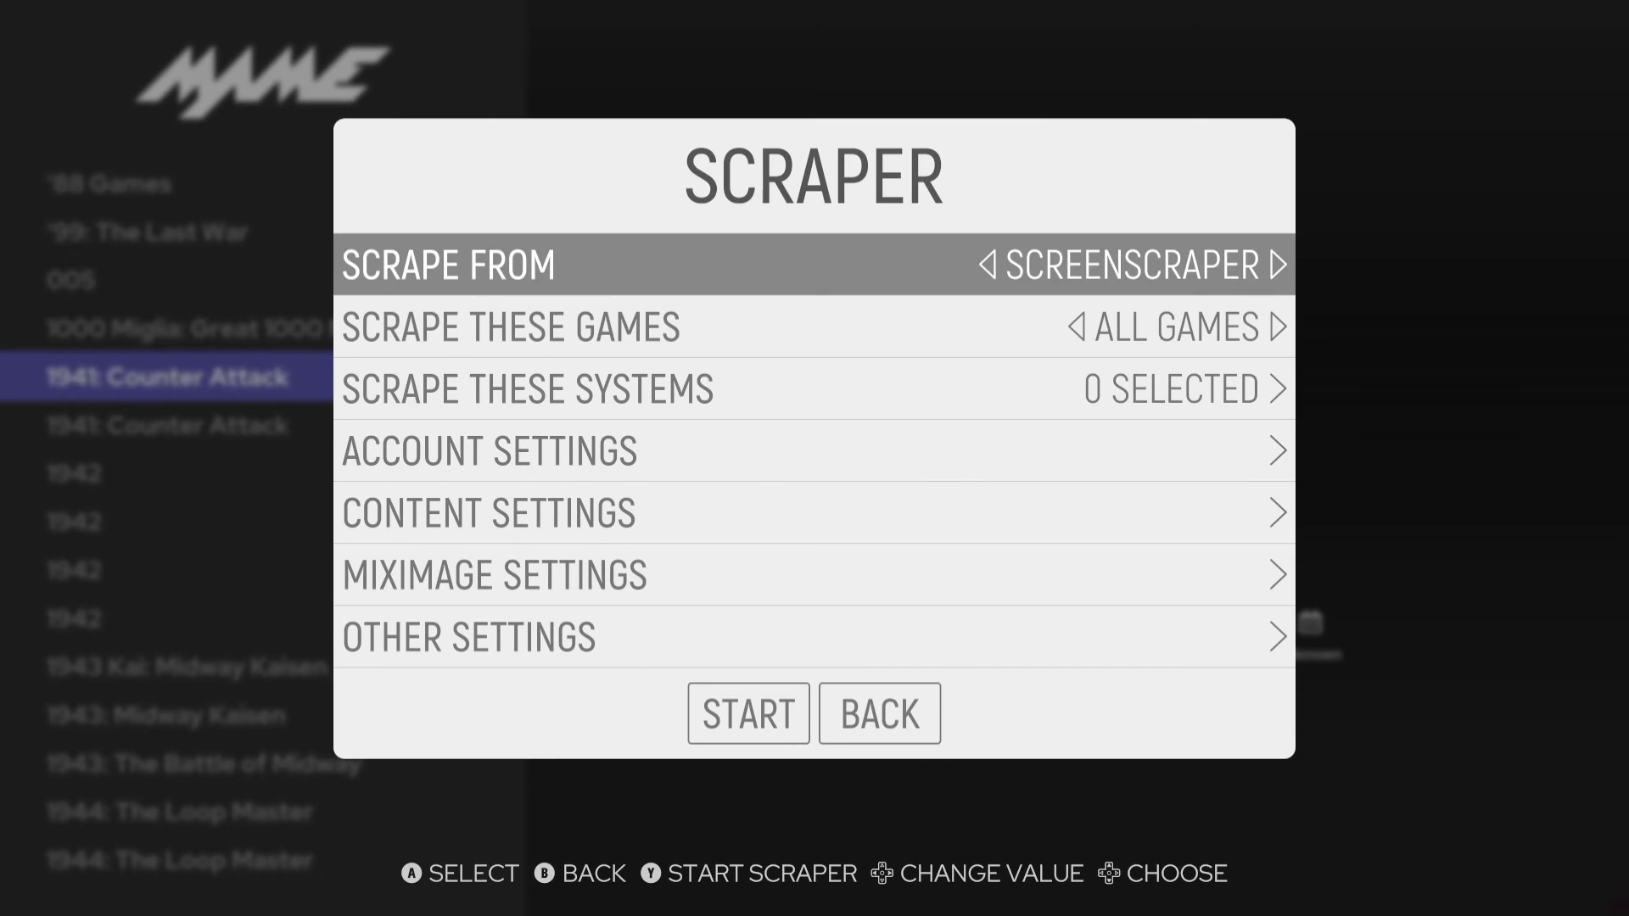
key("Down")
key("Down")
key("Return")
key("Down")
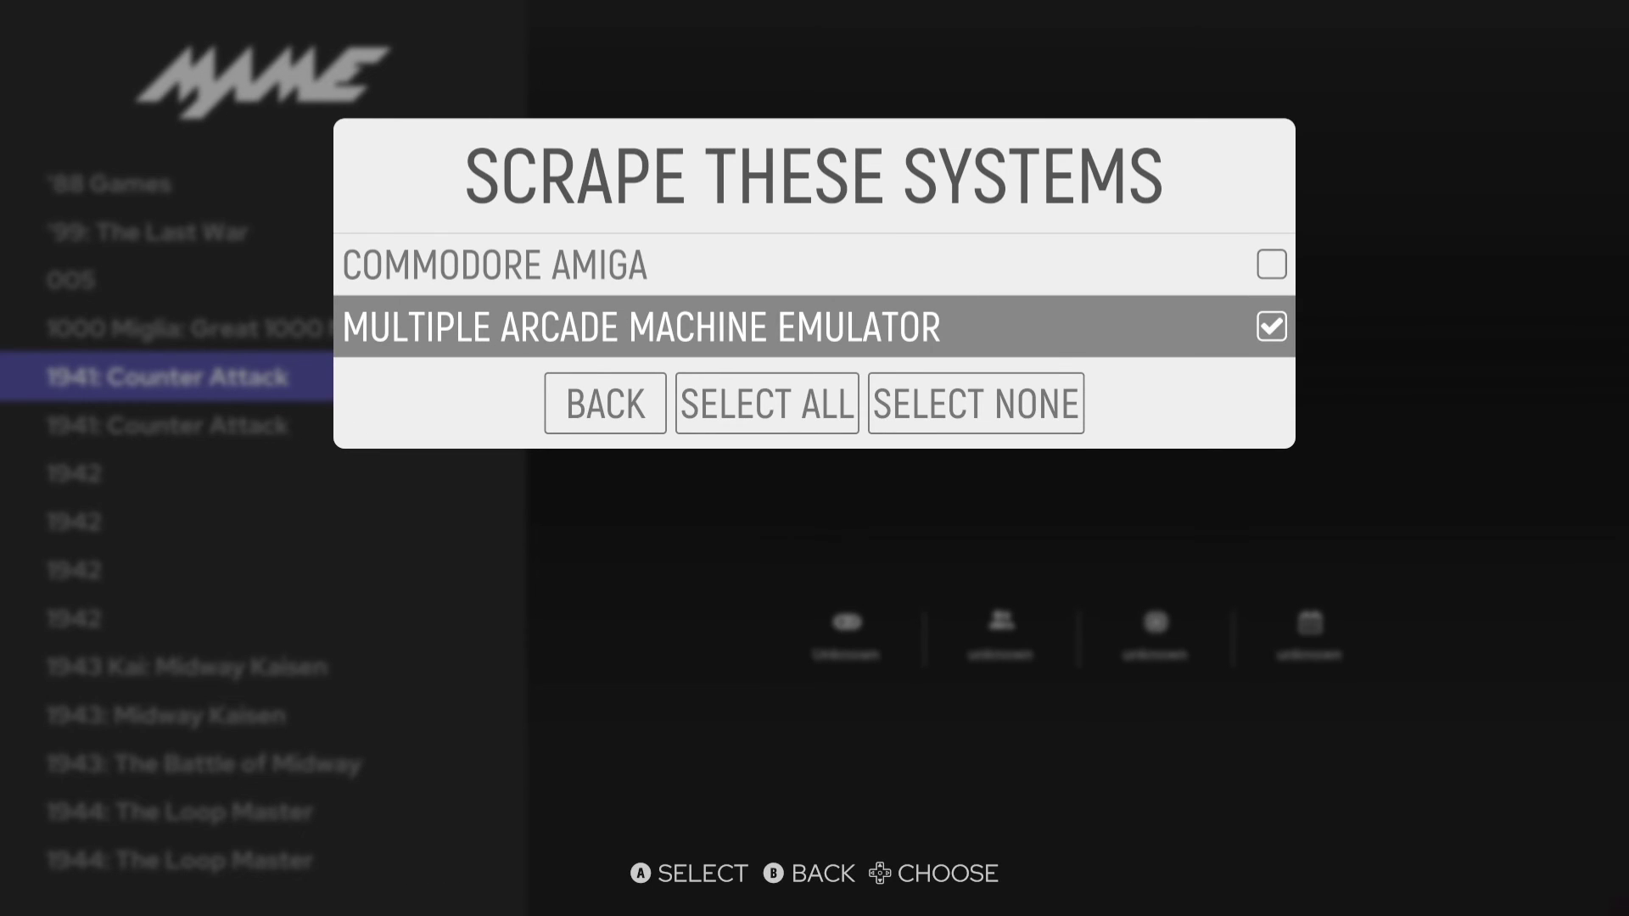
key("Down")
key("Return")
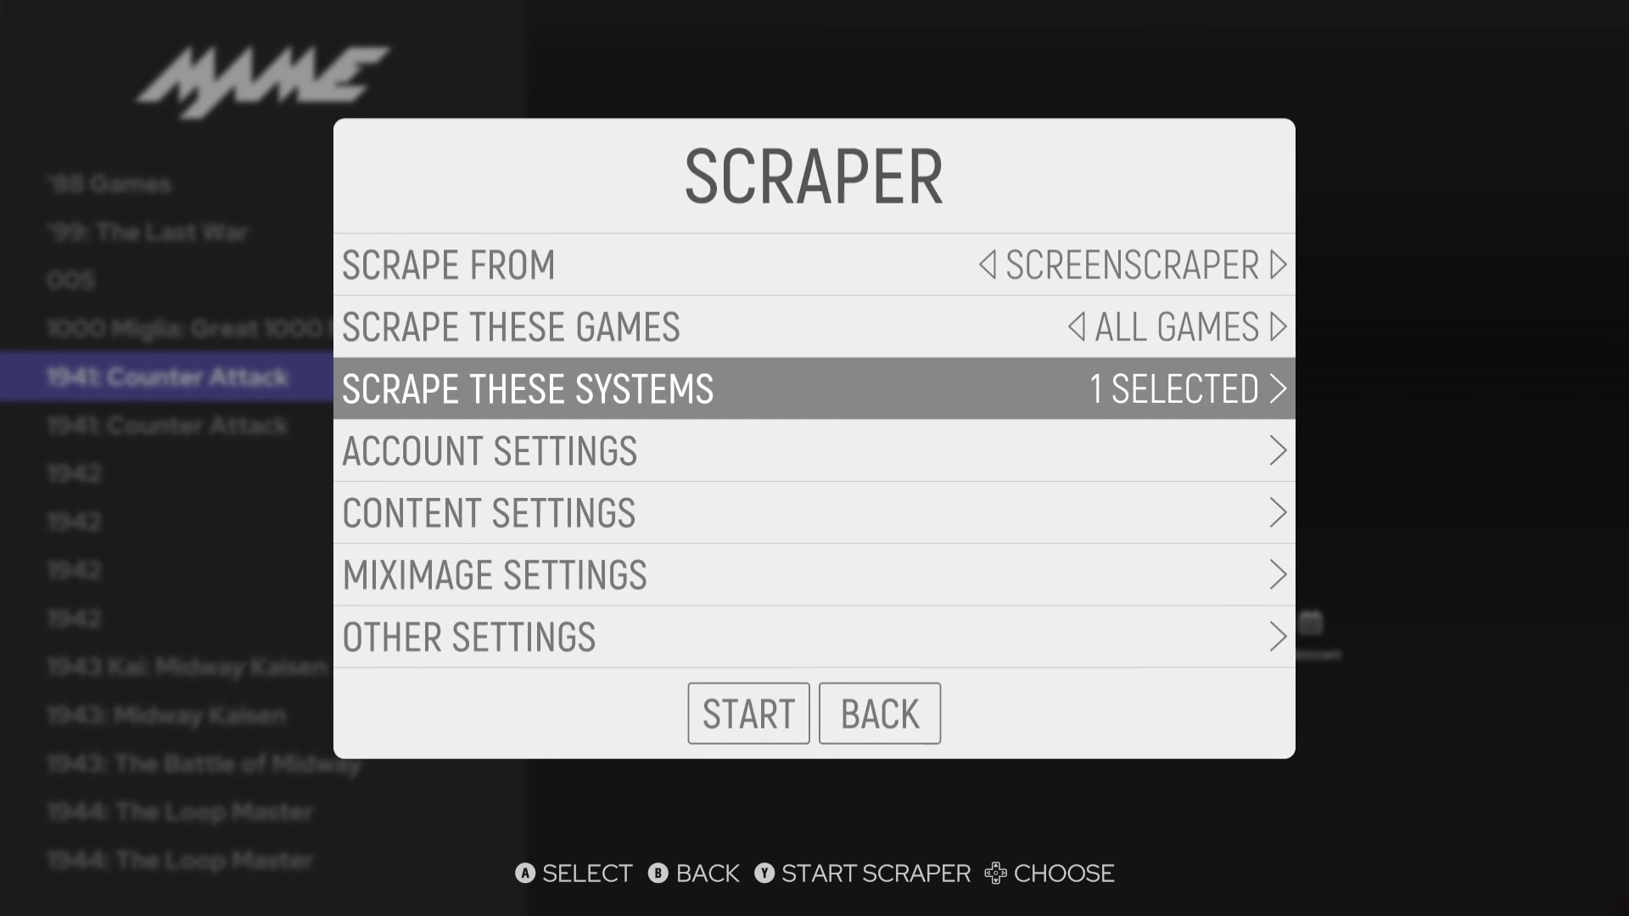
Restrict the scrape to games with No Metadata.
key("Up")
key("Return")
key("Down")
key("Down")
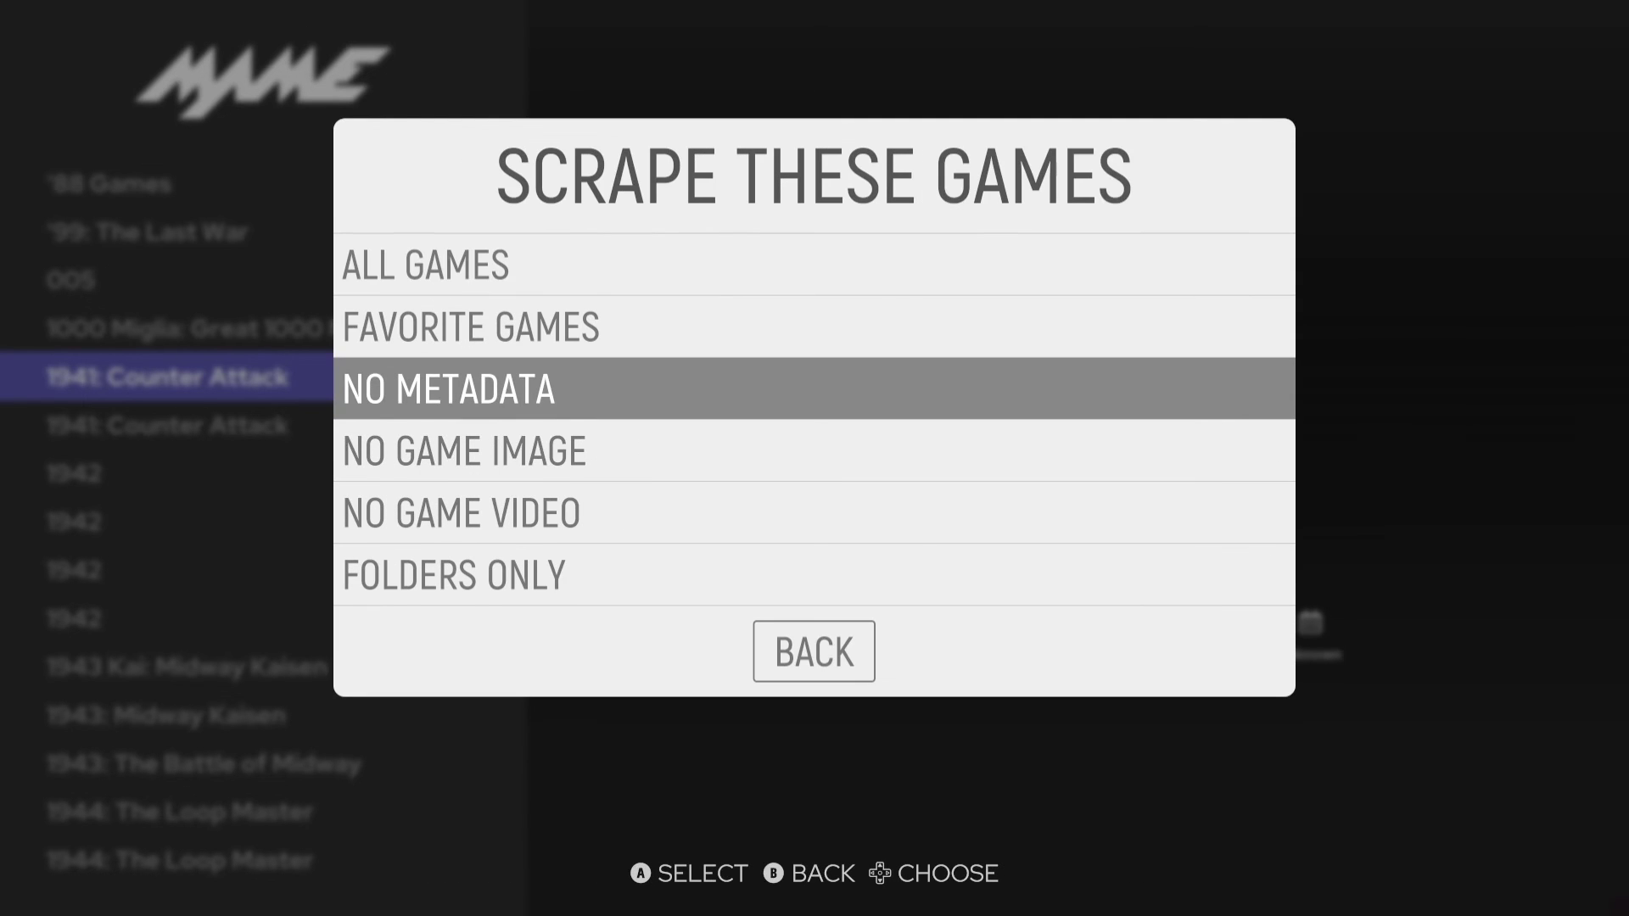
key("Return")
Start scraping the MAME games with the chosen settings.
key("Down")
key("Down")
key("Down")
key("Down")
key("Down")
key("Down")
key("Return")
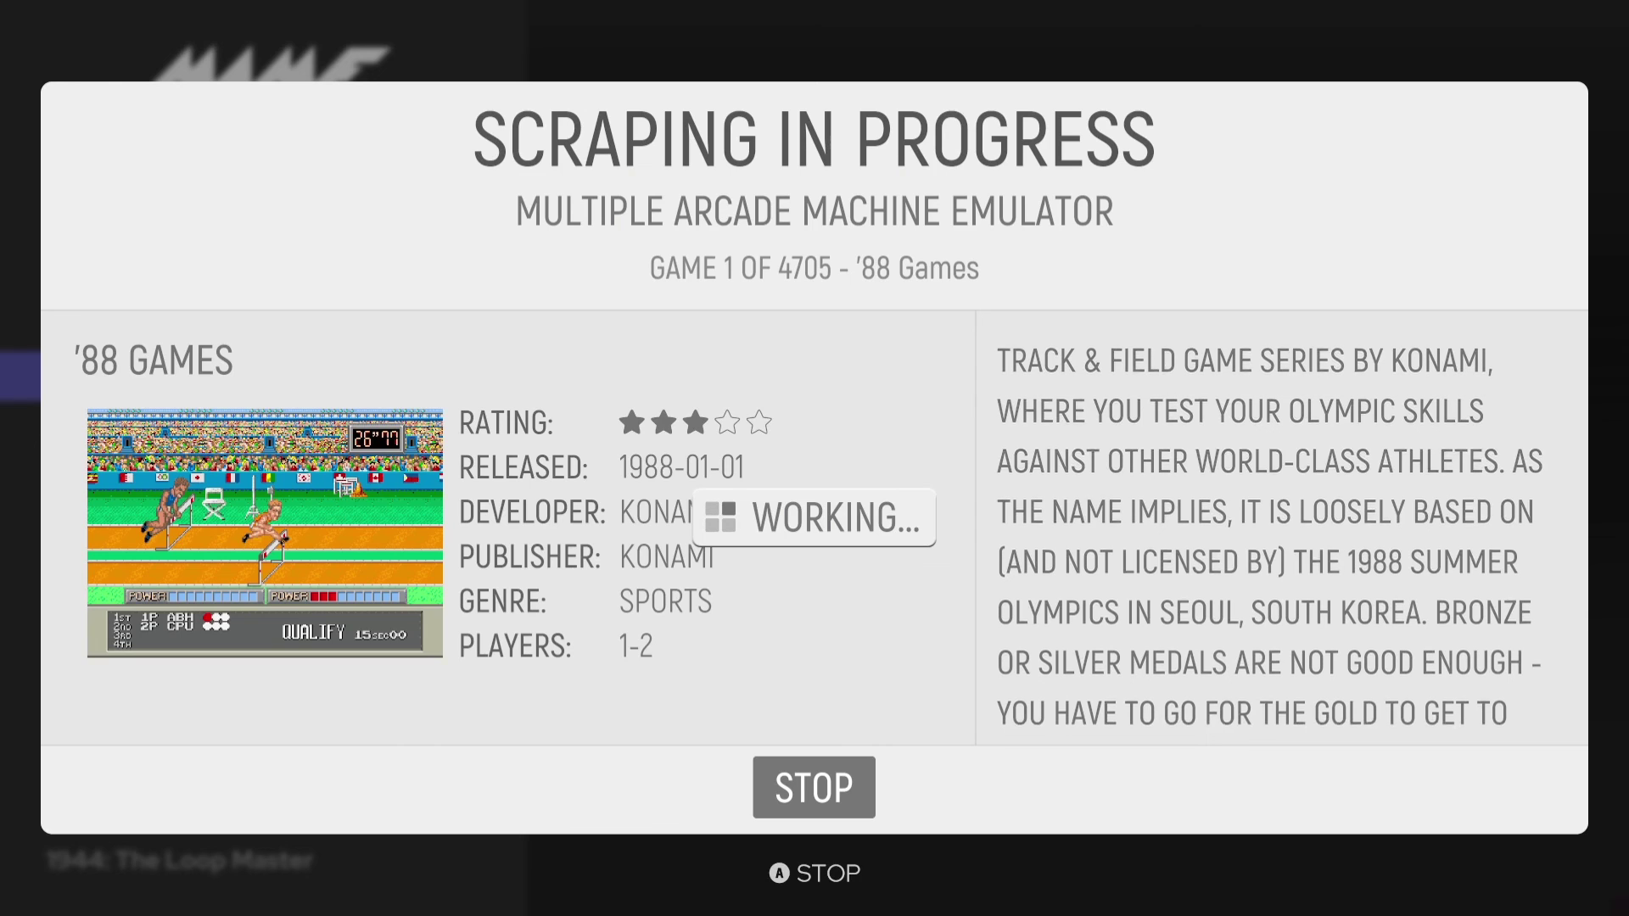
Stop the running scrape and return to the MAME game list.
key("Return")
key("Return")
key("BackSpace")
key("BackSpace")
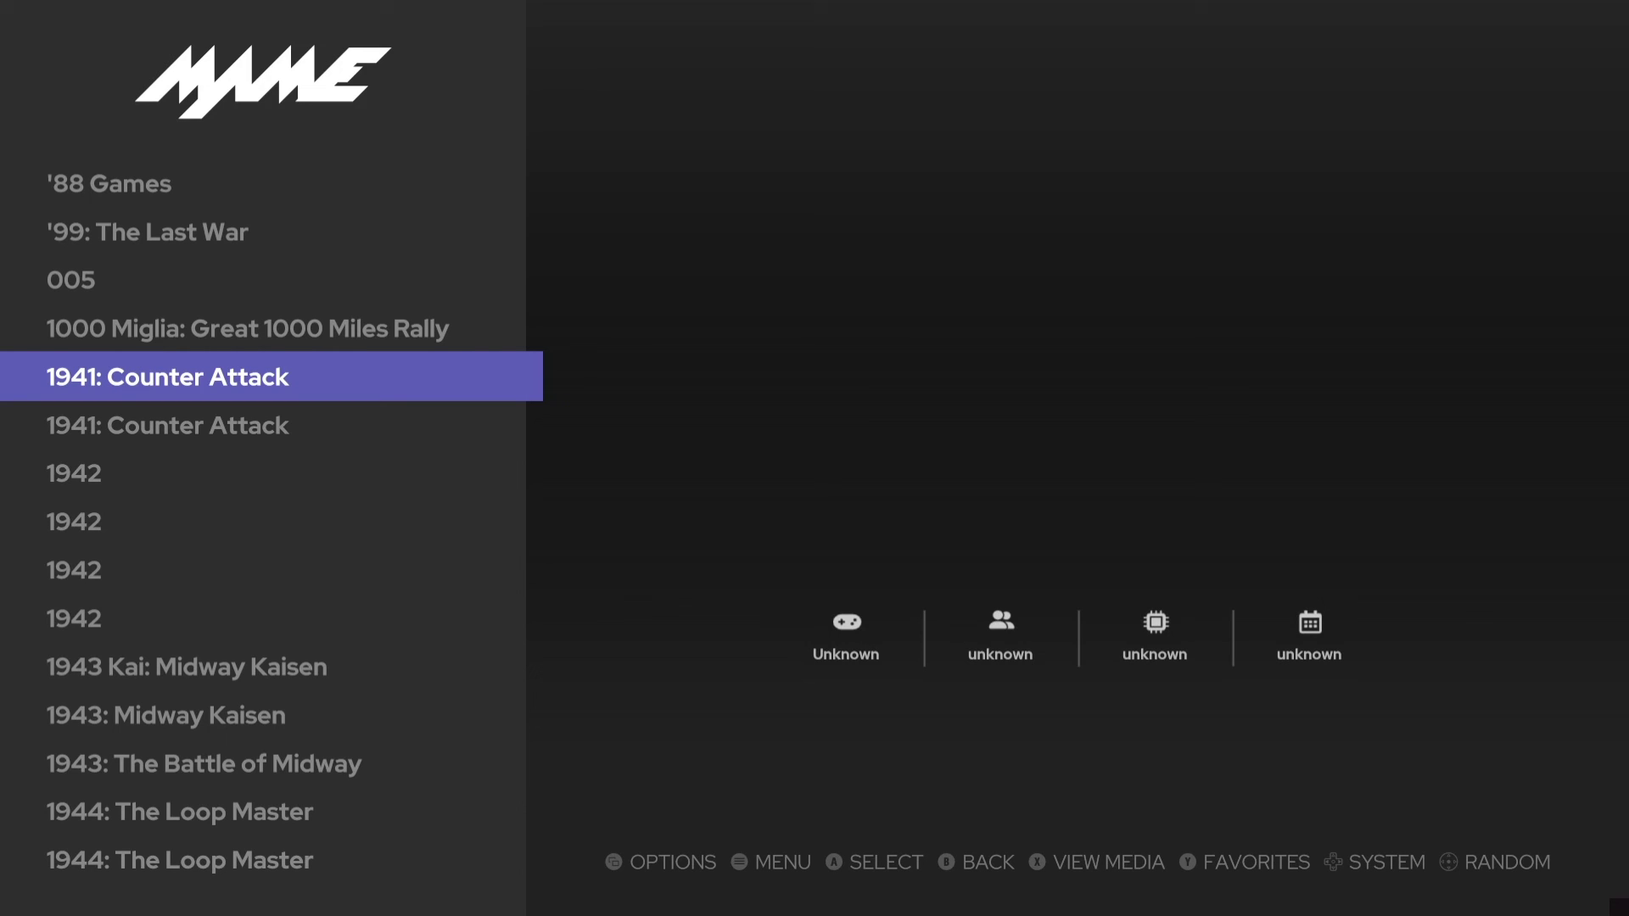
View the scraped artwork and details of '88 Games in the list, and quit EmulationStation.
key("Up")
key("Up")
key("Up")
key("Up")
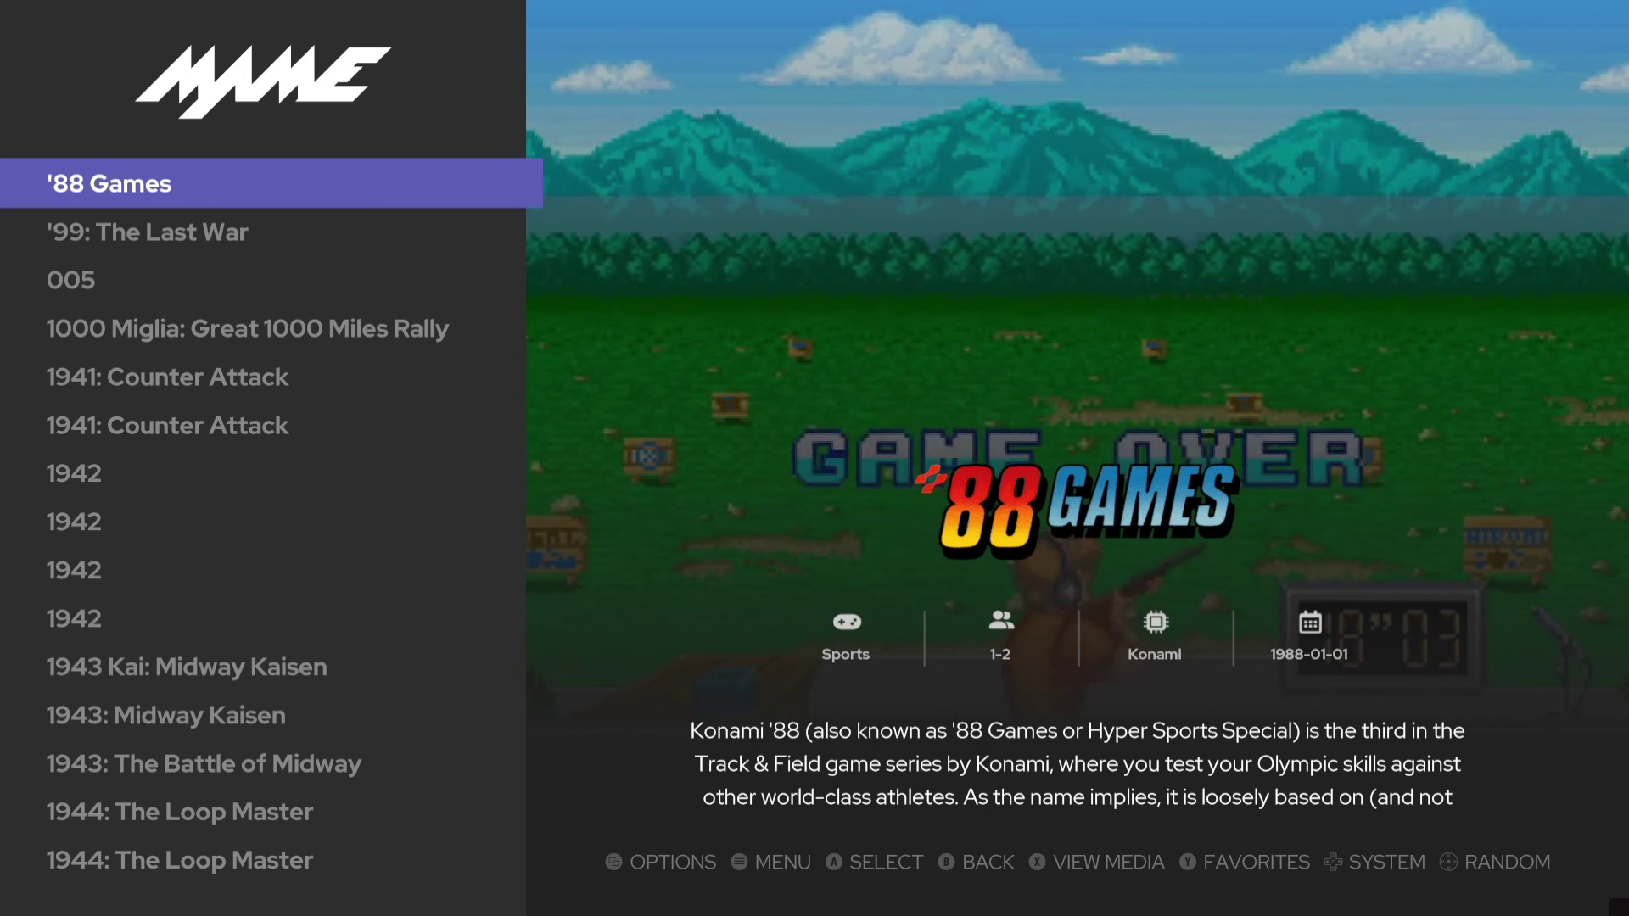
key("alt+F4")
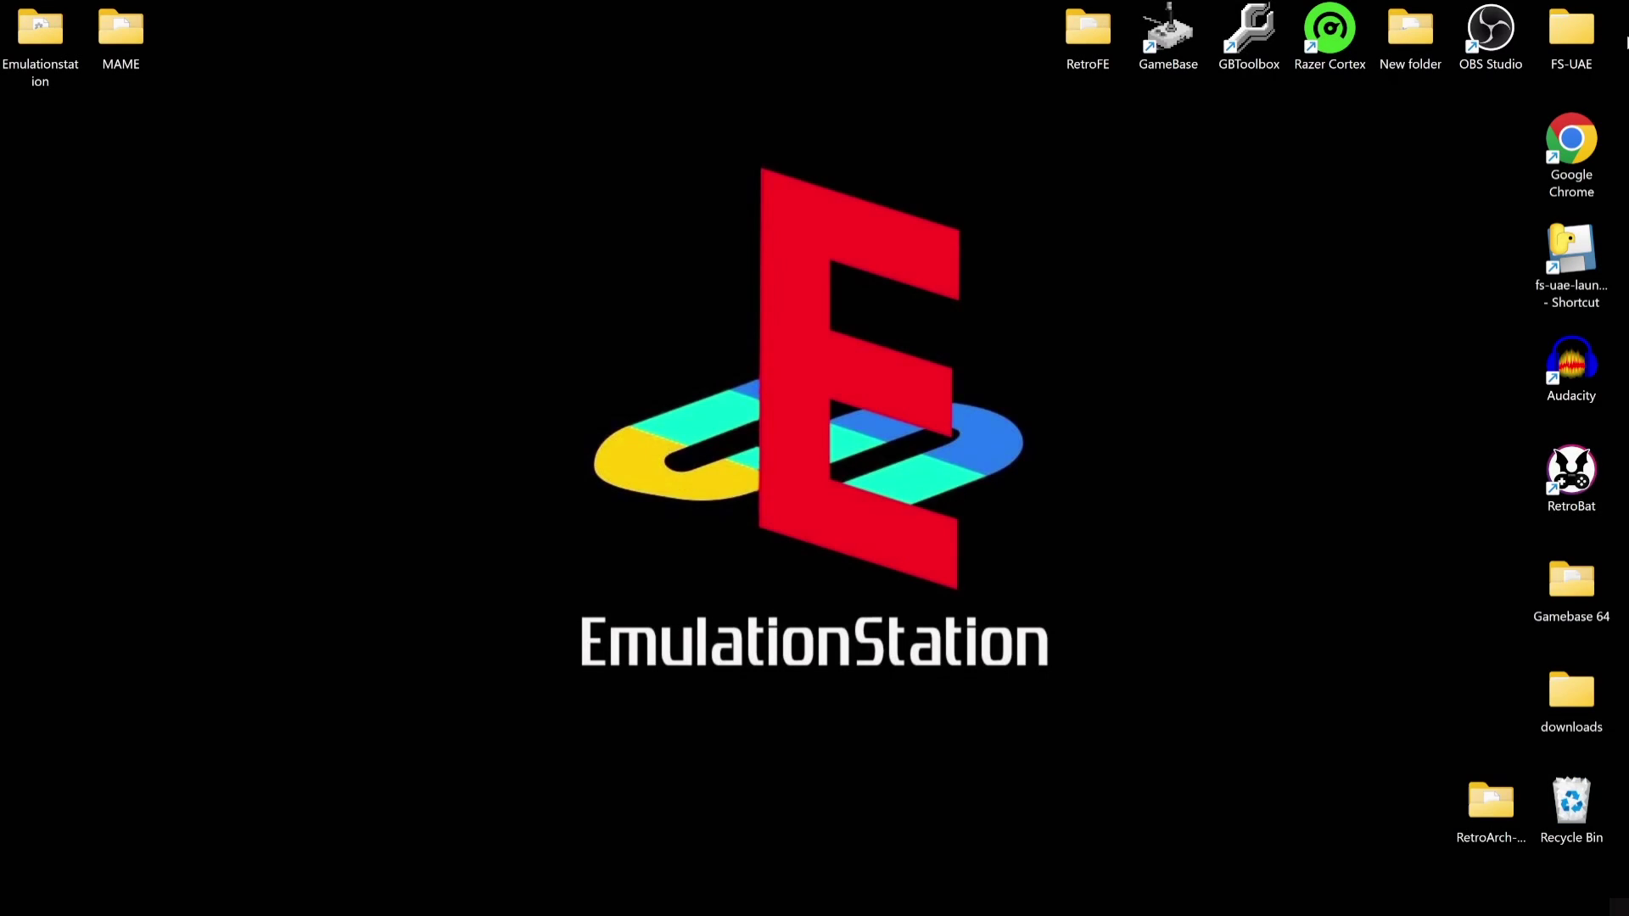